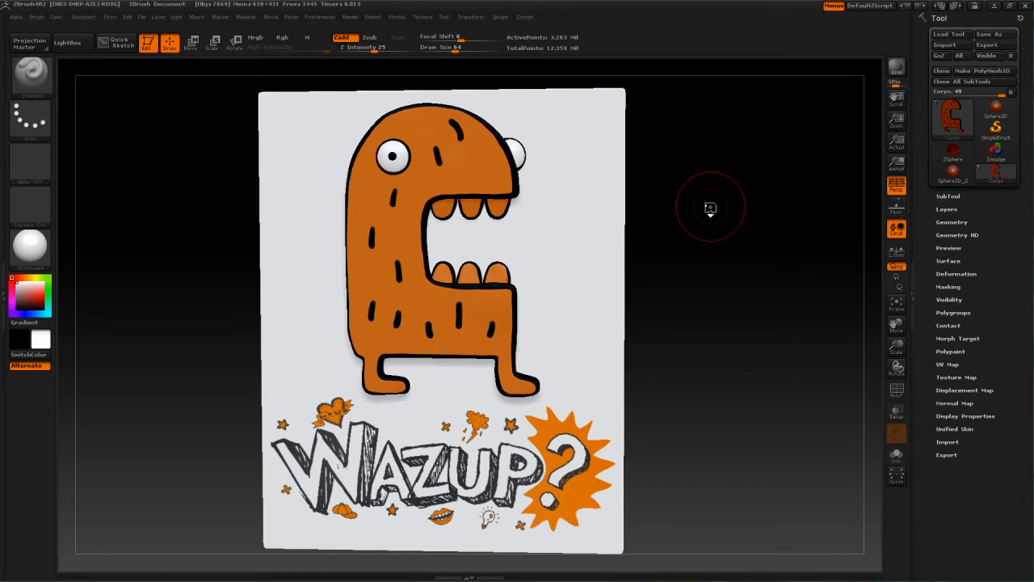
mouse_move(709, 219)
mouse_down()
mouse_move(658, 217)
mouse_move(750, 215)
mouse_move(695, 217)
mouse_move(686, 204)
mouse_move(705, 208)
mouse_move(709, 216)
mouse_move(699, 216)
mouse_up()
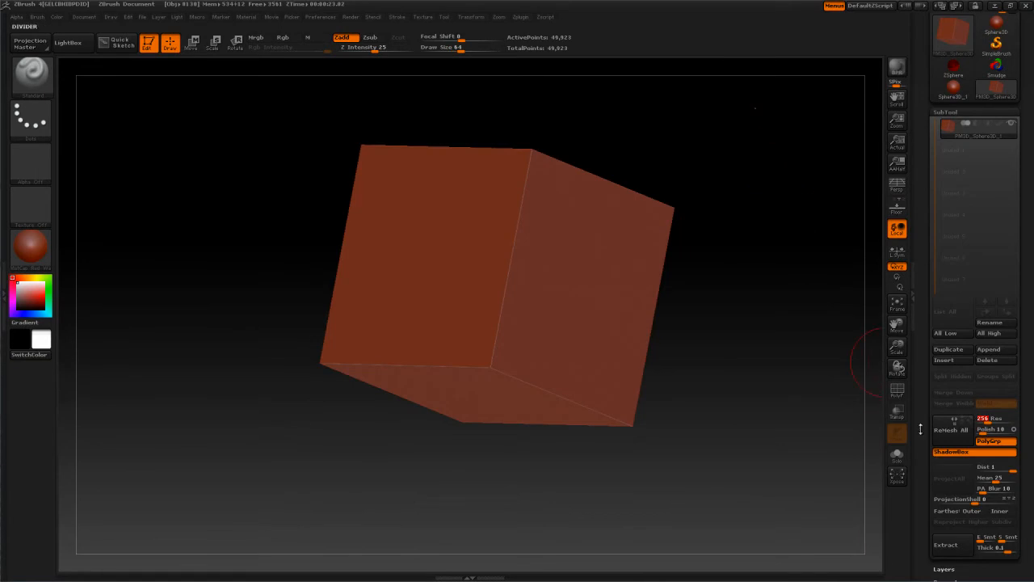
Step: Rebuild the ShadowBox at resolution 256 by turning it off and on, and face its back plane straight on
click(942, 450)
click(943, 450)
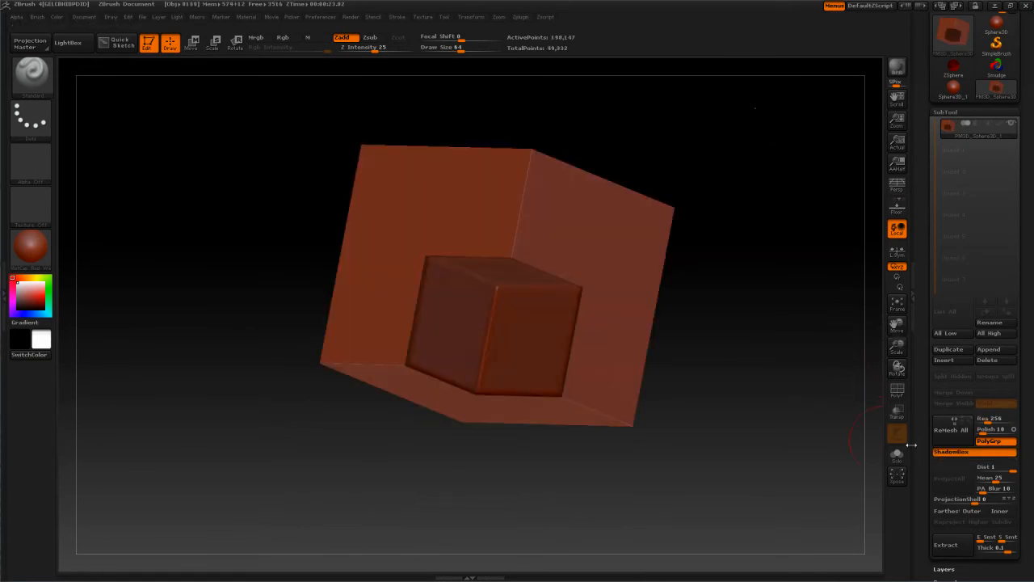
drag(693, 398, 869, 279)
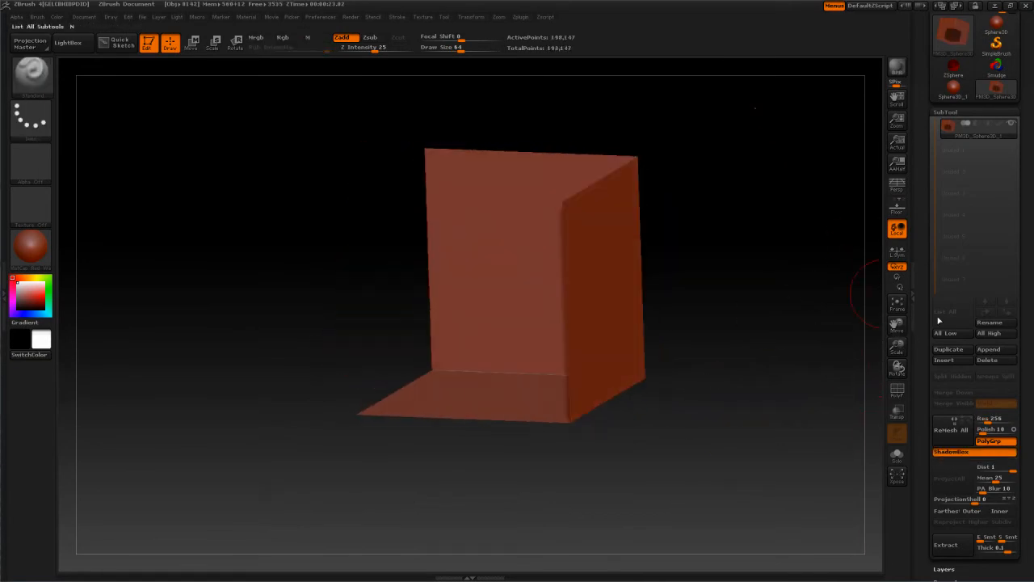
shift+drag(752, 323, 767, 306)
alt+drag(700, 316, 746, 369)
alt+drag(762, 302, 757, 349)
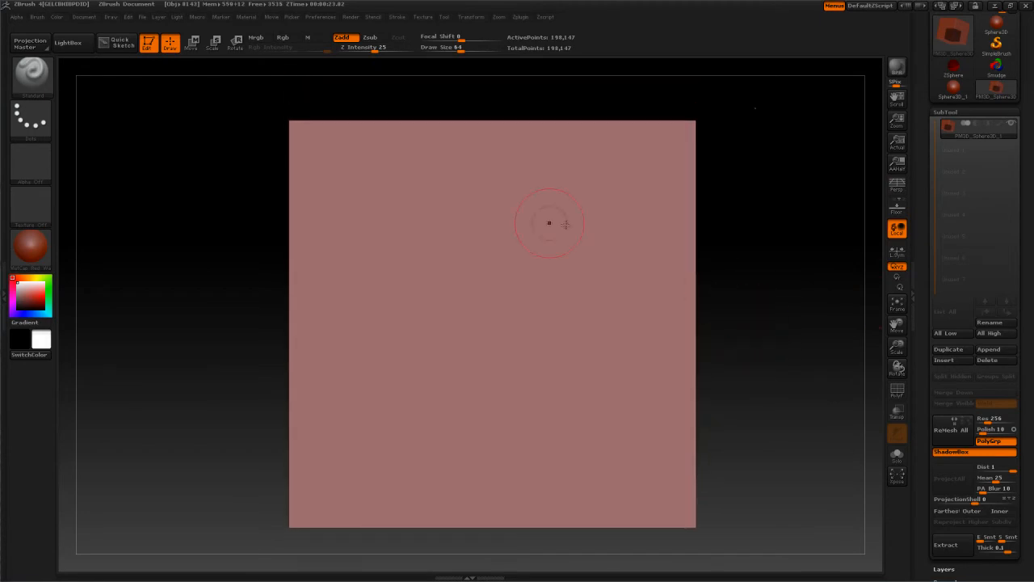
Step: Set the draw size to 23 and focal shift to -54, and mask the creature's C-shaped body outline on the back plane
key(s)
drag(469, 313, 455, 316)
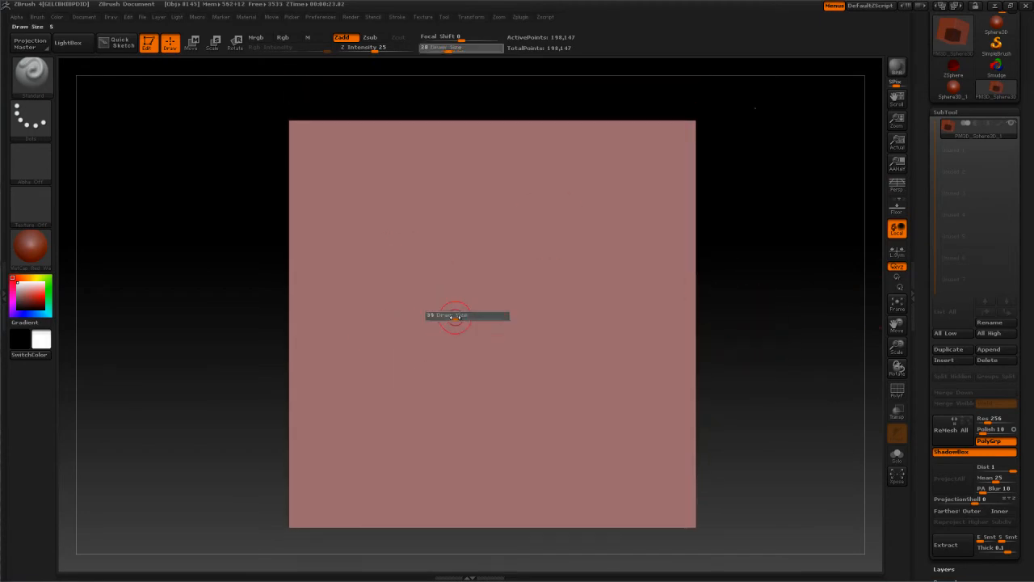
drag(455, 37, 439, 37)
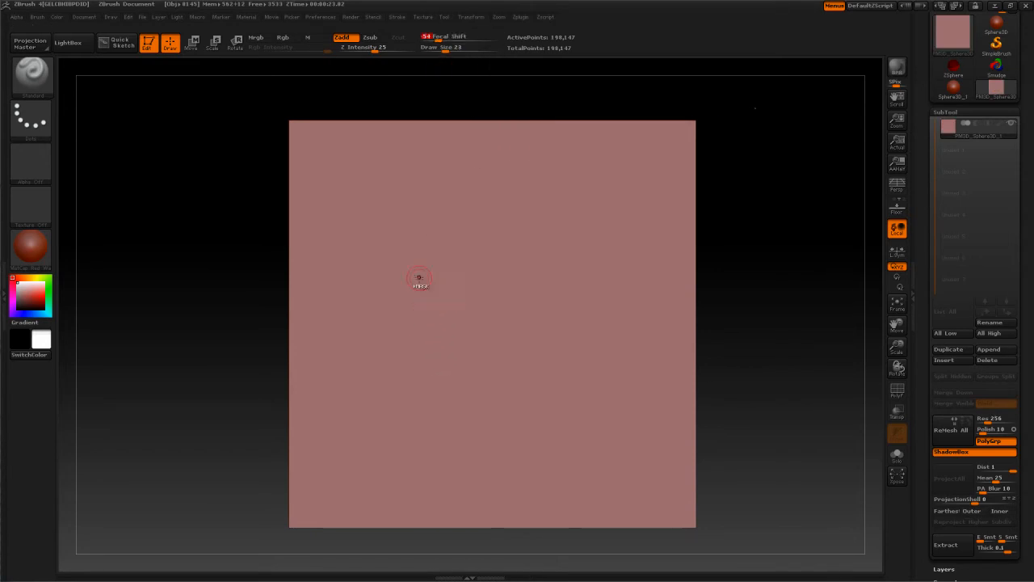
mouse_move(565, 231)
ctrl+mouse_down()
mouse_move(453, 228)
mouse_move(407, 299)
mouse_move(420, 417)
mouse_move(573, 415)
mouse_move(569, 354)
mouse_move(490, 358)
mouse_move(567, 270)
mouse_move(560, 230)
ctrl+mouse_up()
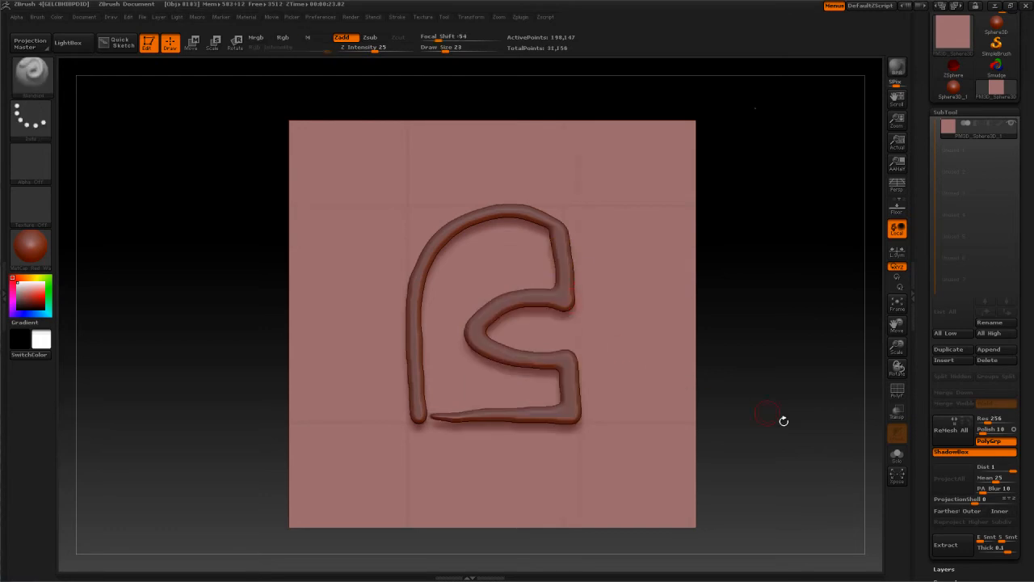
Step: Turn on transparency and fill the body outline with a solid mask using draw size 82
click(898, 412)
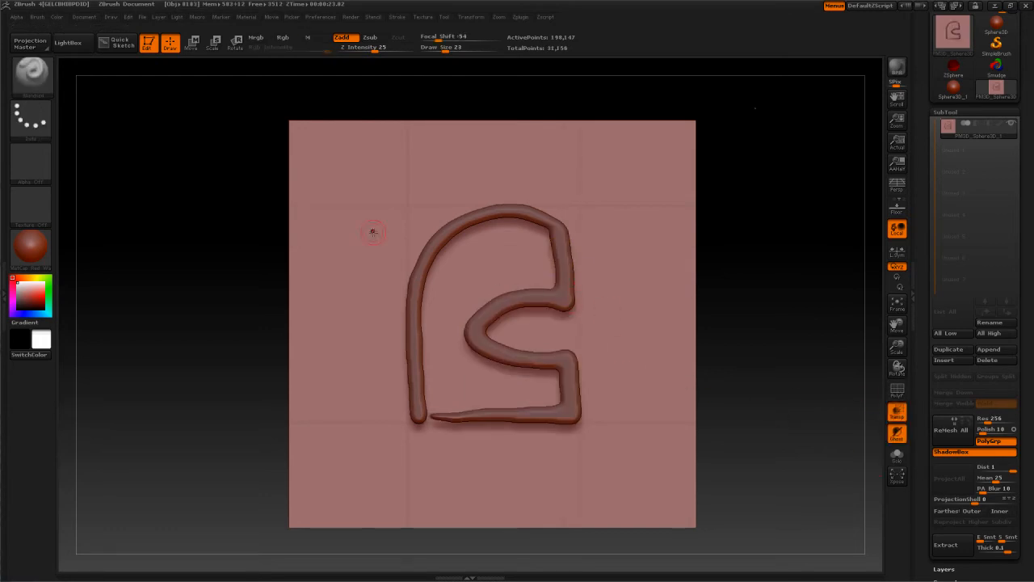
mouse_move(448, 246)
ctrl+mouse_down()
mouse_move(433, 295)
mouse_move(441, 271)
mouse_move(476, 307)
mouse_move(452, 348)
mouse_move(429, 323)
mouse_move(457, 278)
mouse_move(480, 288)
mouse_move(519, 254)
mouse_move(486, 239)
mouse_move(408, 319)
mouse_move(453, 404)
mouse_move(557, 400)
mouse_move(443, 325)
mouse_move(389, 380)
mouse_move(489, 436)
mouse_move(542, 432)
mouse_move(557, 417)
ctrl+mouse_up()
key(s)
mouse_move(529, 265)
ctrl+mouse_down()
mouse_move(537, 279)
mouse_move(485, 235)
mouse_move(420, 275)
mouse_move(409, 372)
mouse_move(373, 387)
ctrl+mouse_up()
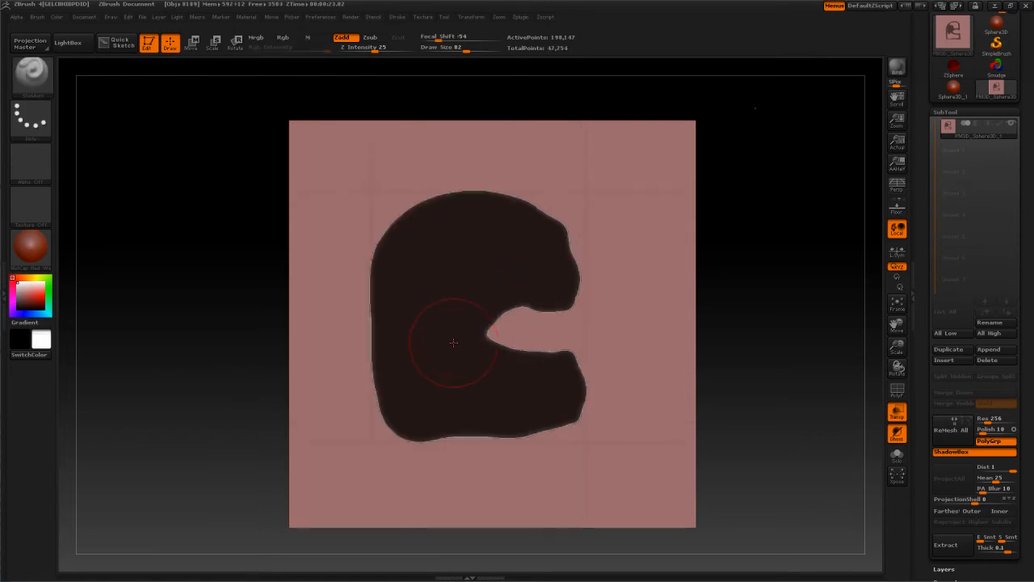
Step: Reduce the draw size to 25 and unmask around the silhouette to straighten its back edge and flat underside
key(s)
key(ctrl)
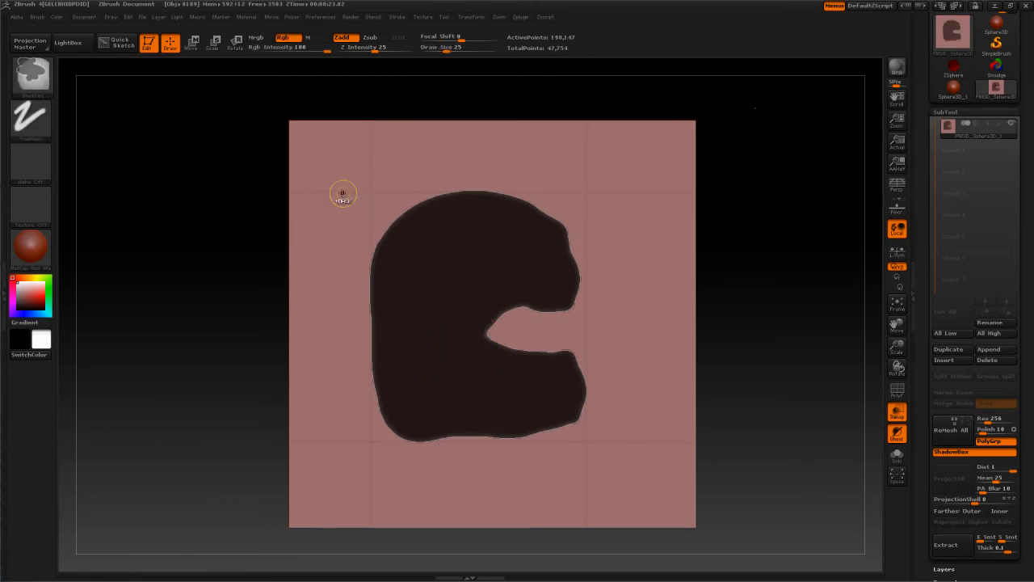
ctrl+alt+drag(386, 217, 363, 283)
ctrl+alt+drag(367, 223, 351, 346)
ctrl+alt+drag(381, 205, 352, 447)
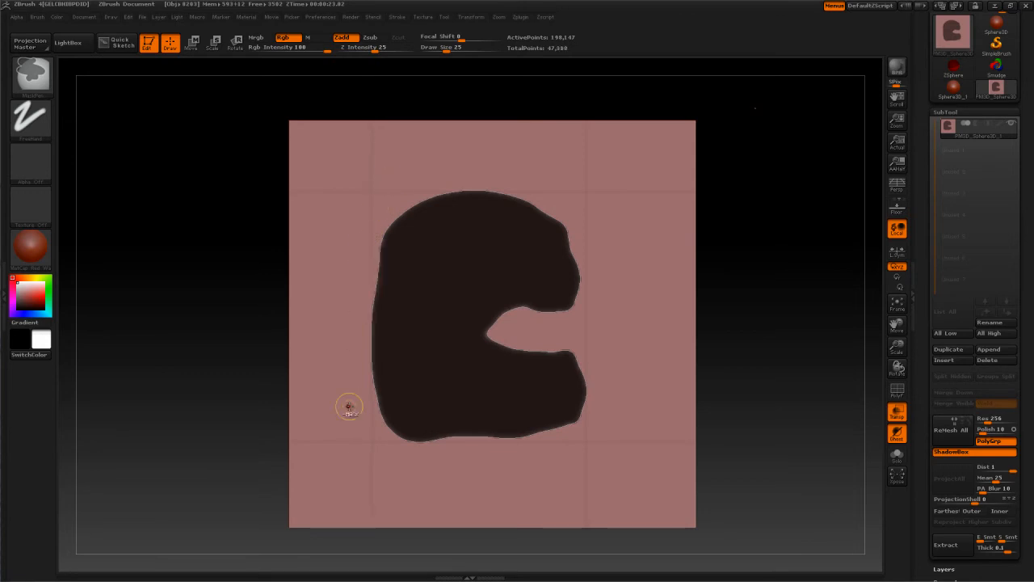
ctrl+alt+drag(363, 276, 421, 184)
ctrl+alt+drag(369, 358, 385, 427)
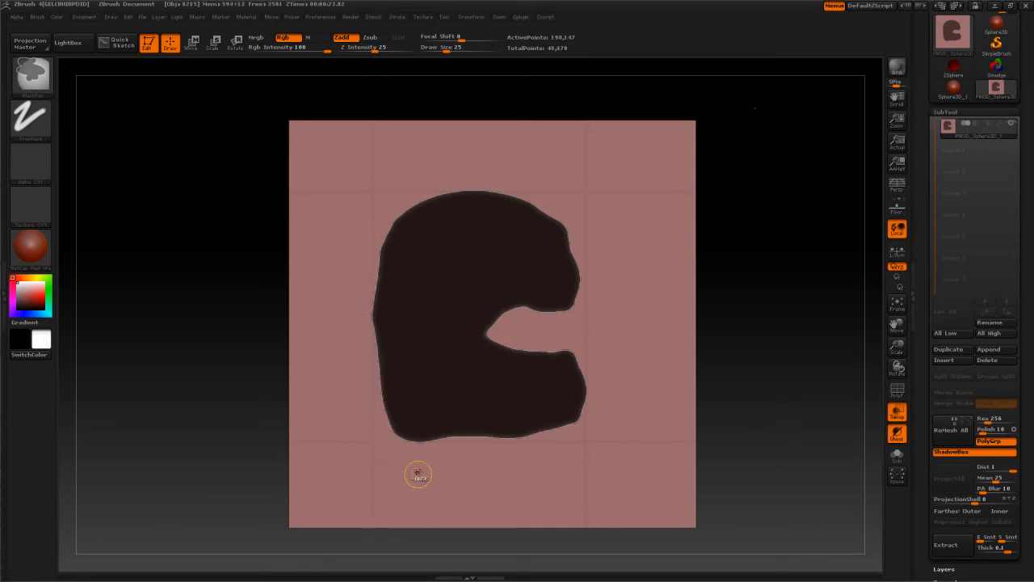
ctrl+shift+drag(734, 524, 247, 434)
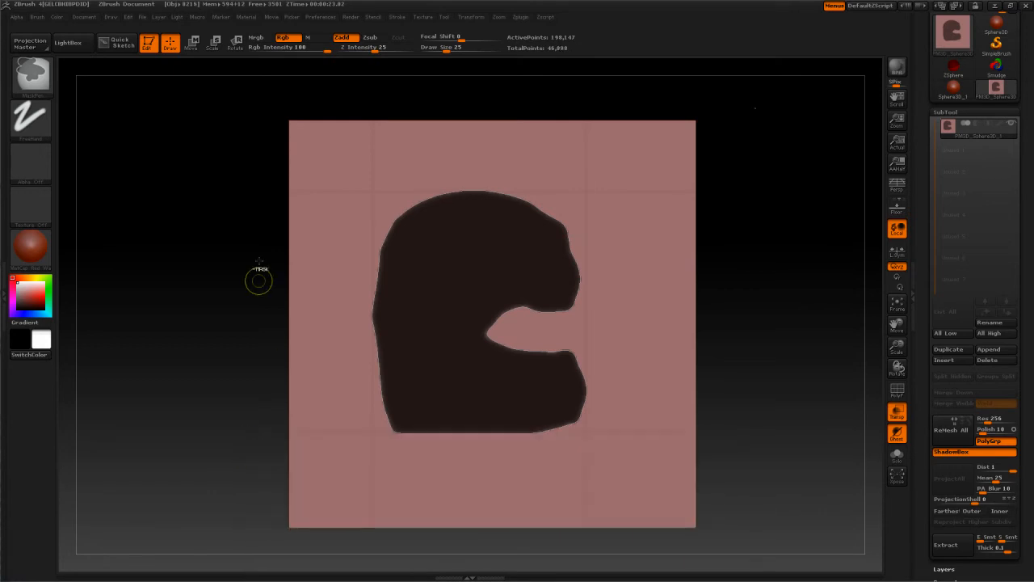
ctrl+shift+drag(226, 116, 384, 574)
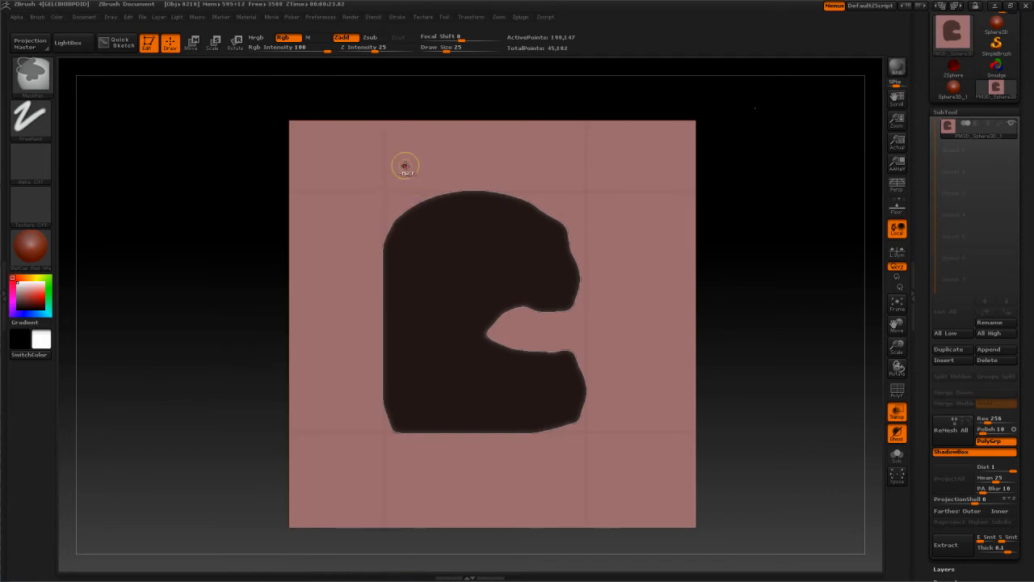
Step: Extend the mask above the head into a taller rounded dome and trim its back corner
mouse_move(392, 264)
ctrl+mouse_down()
mouse_move(386, 241)
mouse_move(400, 211)
mouse_move(448, 170)
mouse_move(498, 174)
mouse_move(561, 225)
mouse_move(574, 260)
mouse_move(561, 212)
mouse_move(501, 165)
mouse_move(457, 173)
mouse_move(435, 191)
ctrl+mouse_up()
mouse_move(505, 193)
ctrl+mouse_down()
mouse_move(439, 194)
mouse_move(377, 212)
mouse_move(380, 241)
ctrl+mouse_up()
ctrl+alt+drag(382, 199, 370, 248)
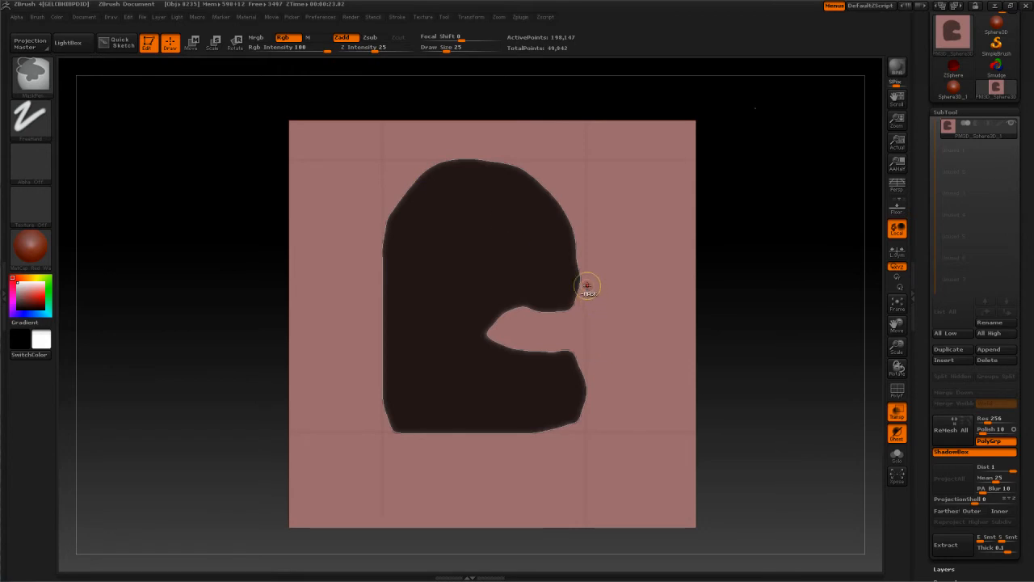
Step: Unmask a wider, squarer mouth opening and trim the front of the head and lower jaw to a straight vertical edge
mouse_move(557, 265)
ctrl+alt+mouse_down()
mouse_move(485, 290)
mouse_move(482, 346)
ctrl+alt+mouse_up()
mouse_move(582, 291)
ctrl+alt+mouse_down()
mouse_move(557, 311)
mouse_move(553, 283)
mouse_move(502, 299)
mouse_move(493, 324)
mouse_move(509, 318)
ctrl+alt+mouse_up()
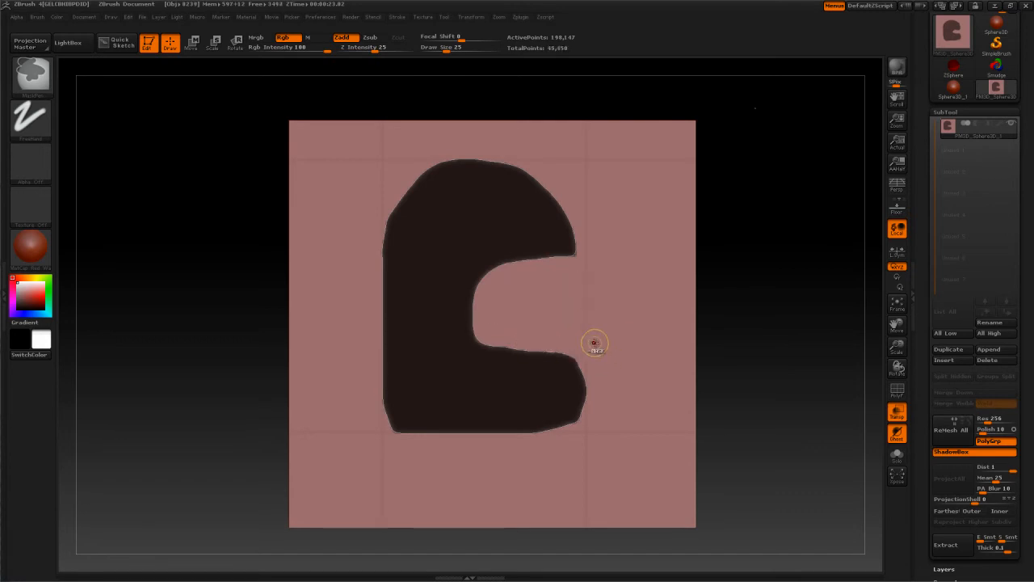
mouse_move(579, 364)
ctrl+alt+mouse_down()
mouse_move(582, 464)
mouse_move(585, 453)
ctrl+alt+mouse_up()
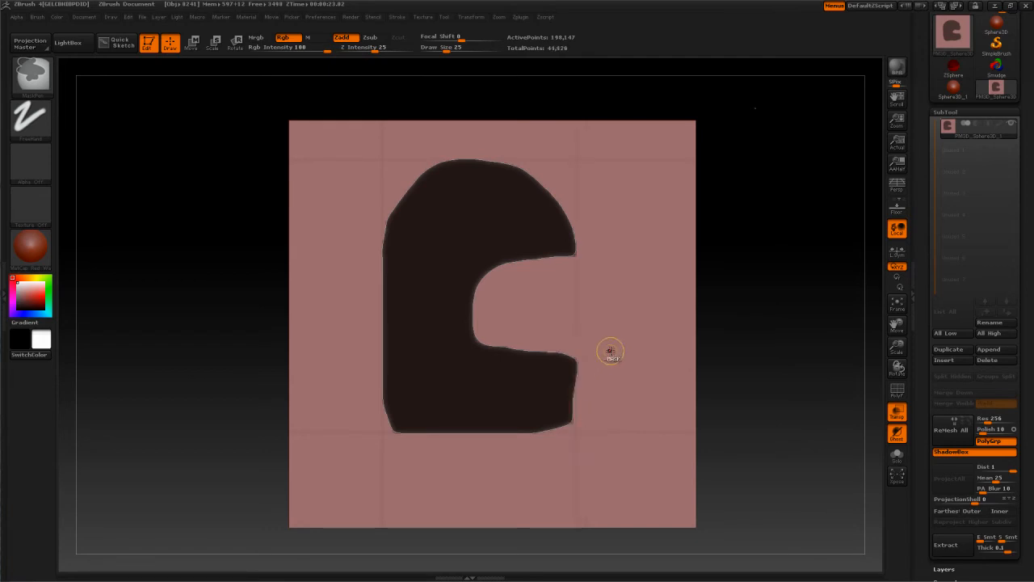
key(ctrl+z)
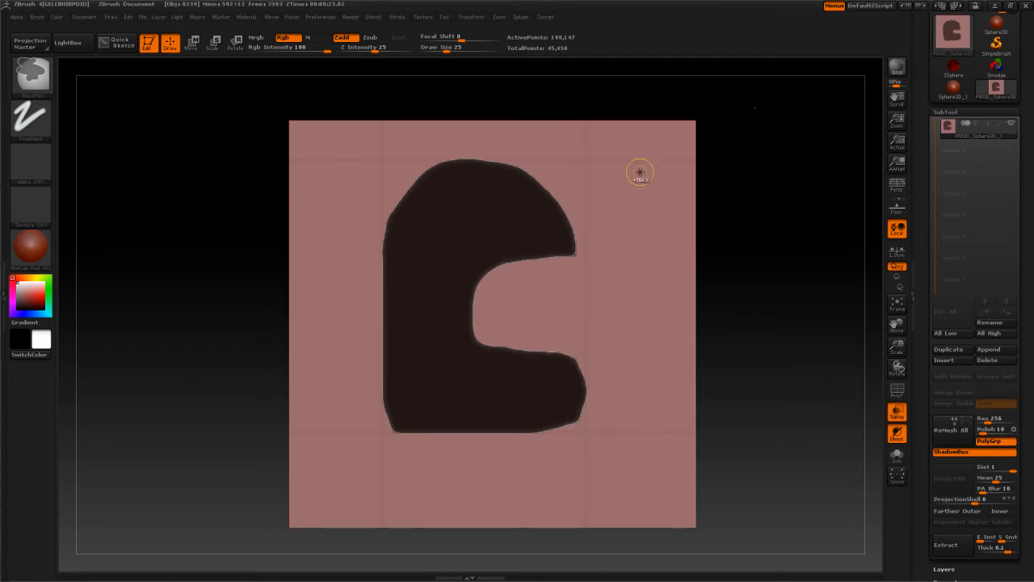
ctrl+drag(664, 88, 565, 546)
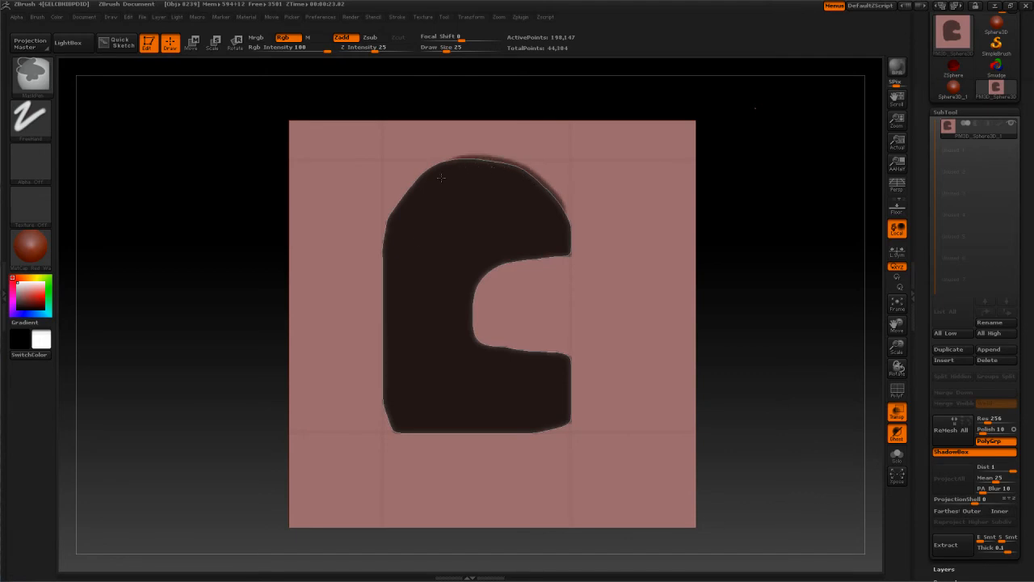
Step: Round off the head's dome with extra mask strokes and even out the mouth opening's upper inner corner
ctrl+drag(450, 172, 448, 173)
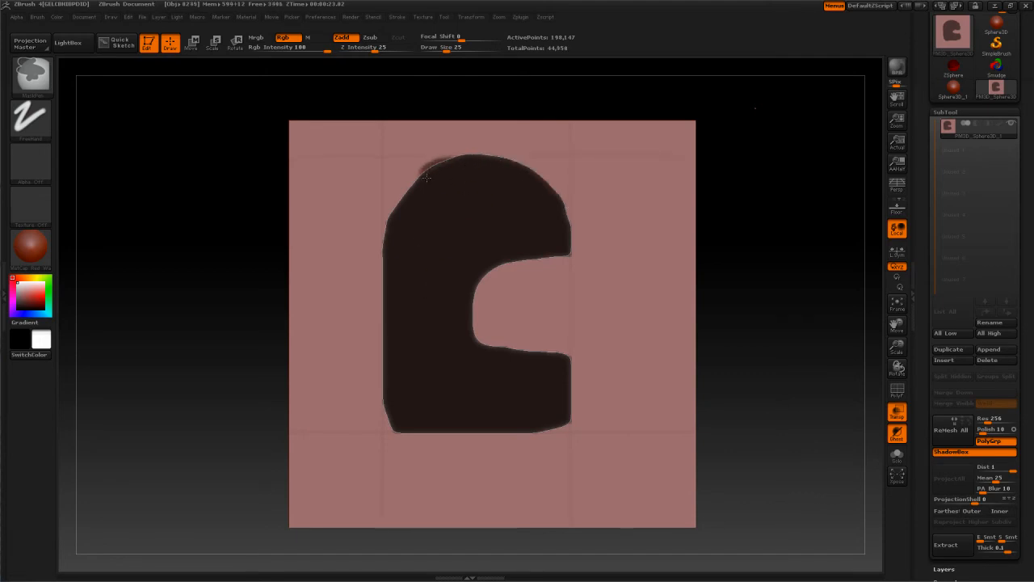
ctrl+drag(399, 213, 401, 212)
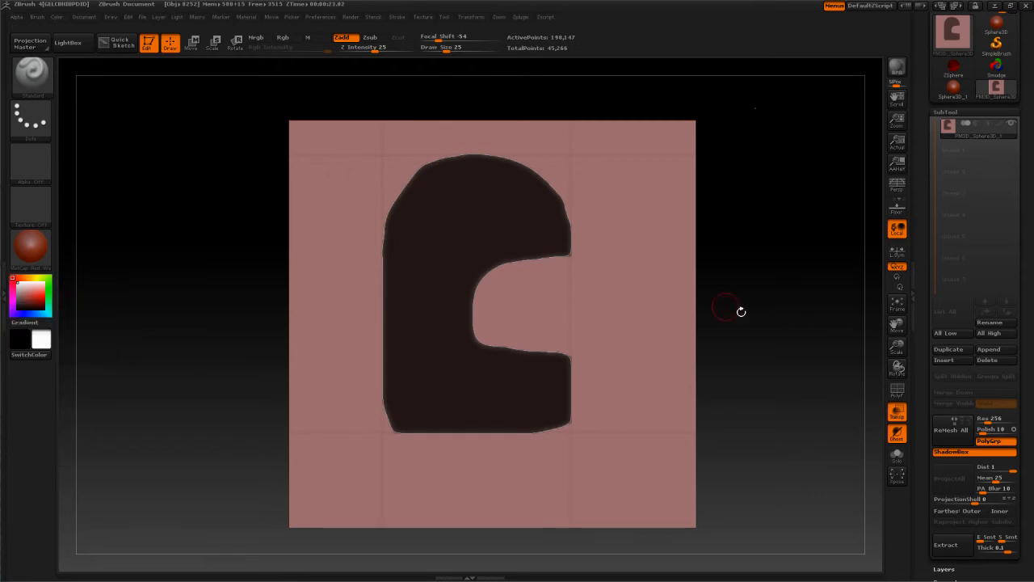
key(ctrl)
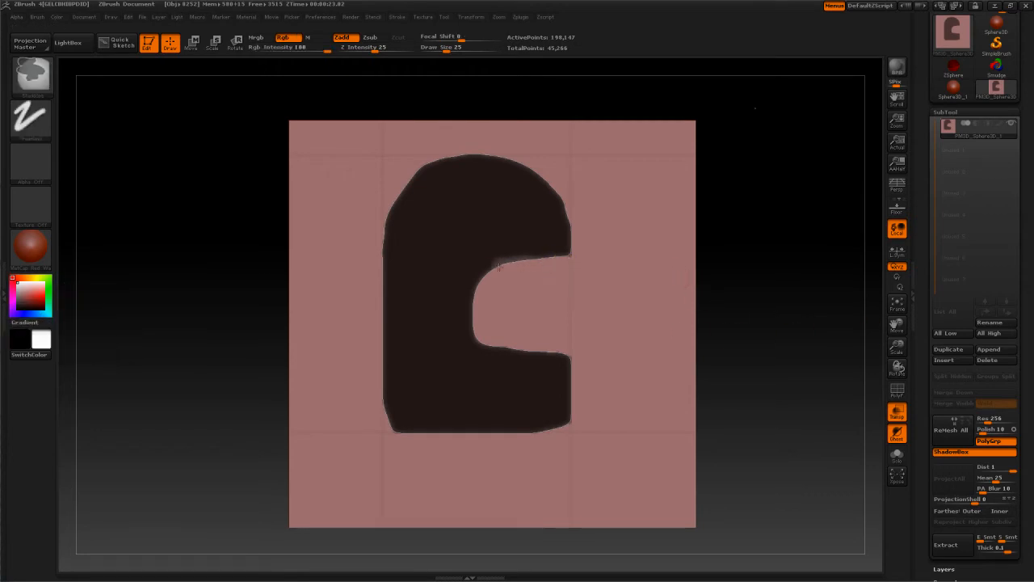
ctrl+alt+drag(492, 329, 495, 329)
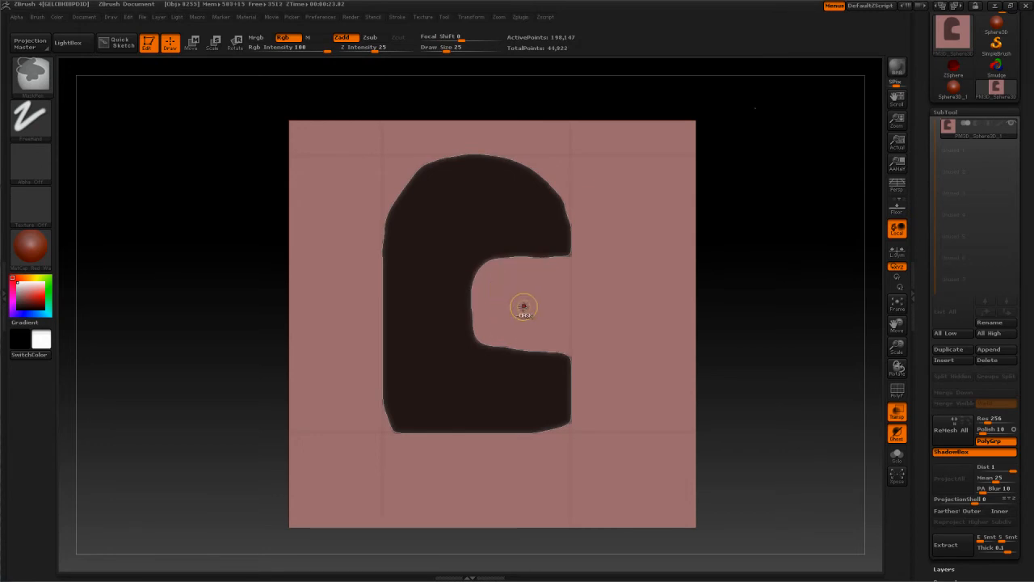
Step: Mask two short legs with forward-pointing feet beneath the back and front of the body
mouse_move(411, 434)
ctrl+mouse_down()
mouse_move(411, 471)
mouse_move(446, 465)
ctrl+mouse_up()
ctrl+drag(559, 422, 560, 453)
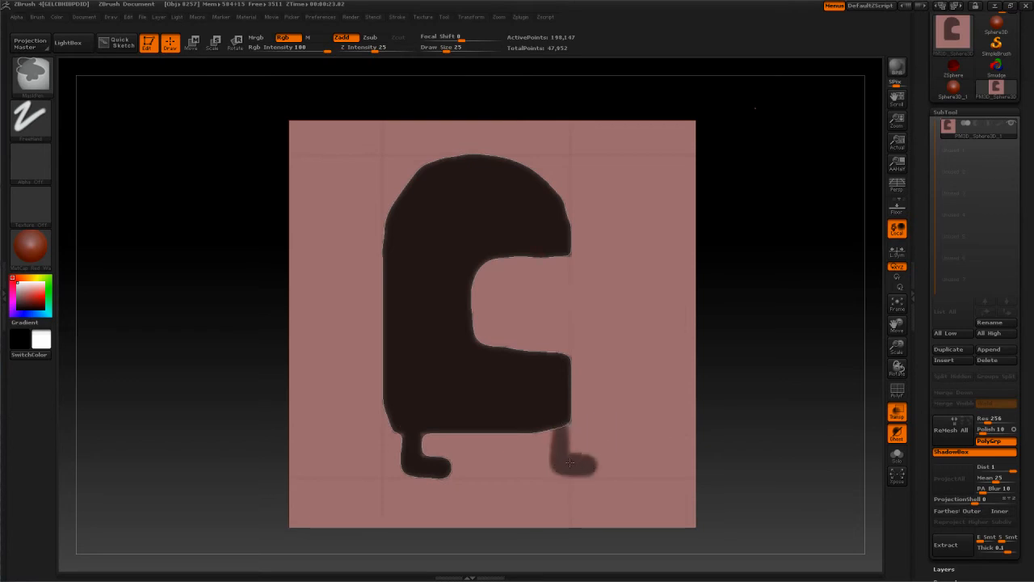
ctrl+drag(570, 462, 573, 462)
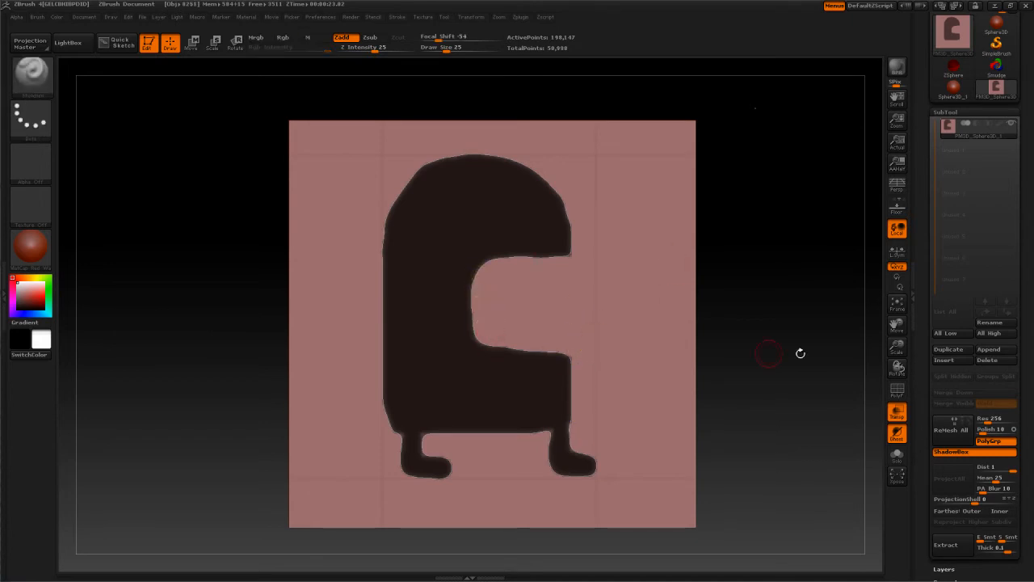
Step: Turn off ShadowBox to keep only the creature mesh, and view it edge-on
click(962, 452)
drag(723, 312, 654, 373)
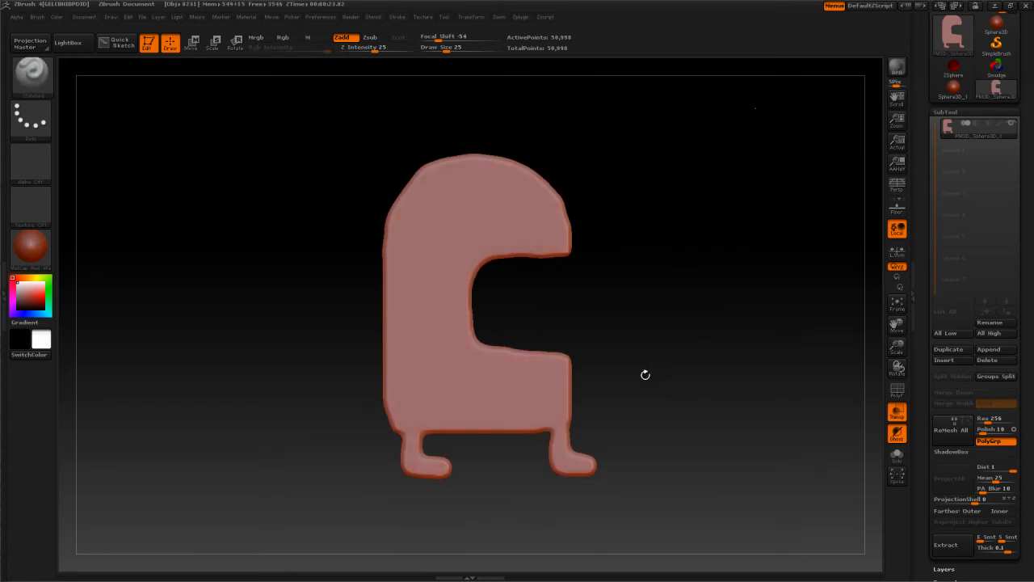
mouse_move(632, 295)
alt+mouse_down()
mouse_move(671, 324)
mouse_move(658, 388)
alt+mouse_up()
drag(706, 230, 754, 280)
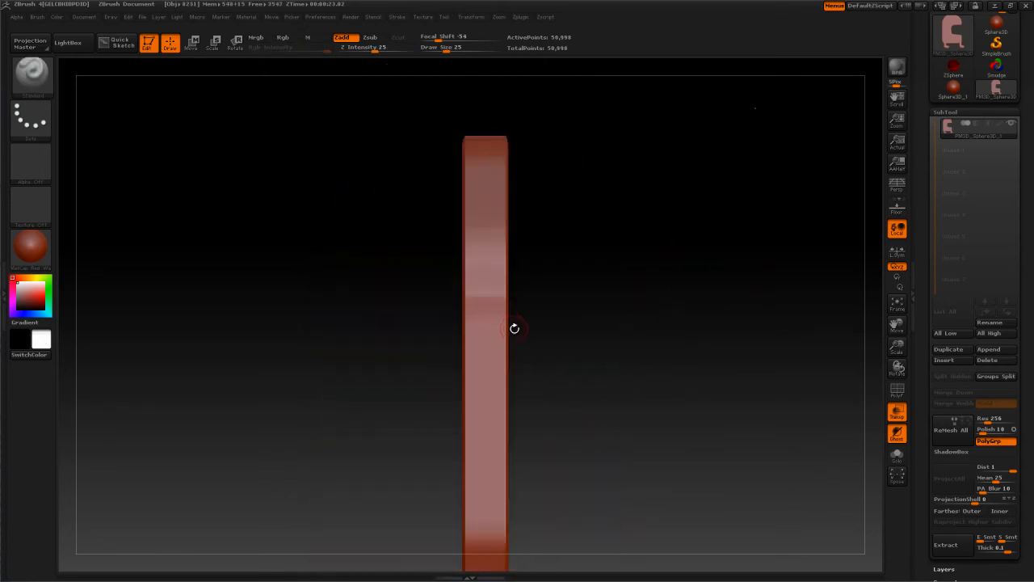
Step: Switch to the hPolish brush with draw size 122 and flatten the uneven surface along the creature's narrow back edge
key(b)
key(h)
key(p)
key(s)
drag(527, 335, 553, 336)
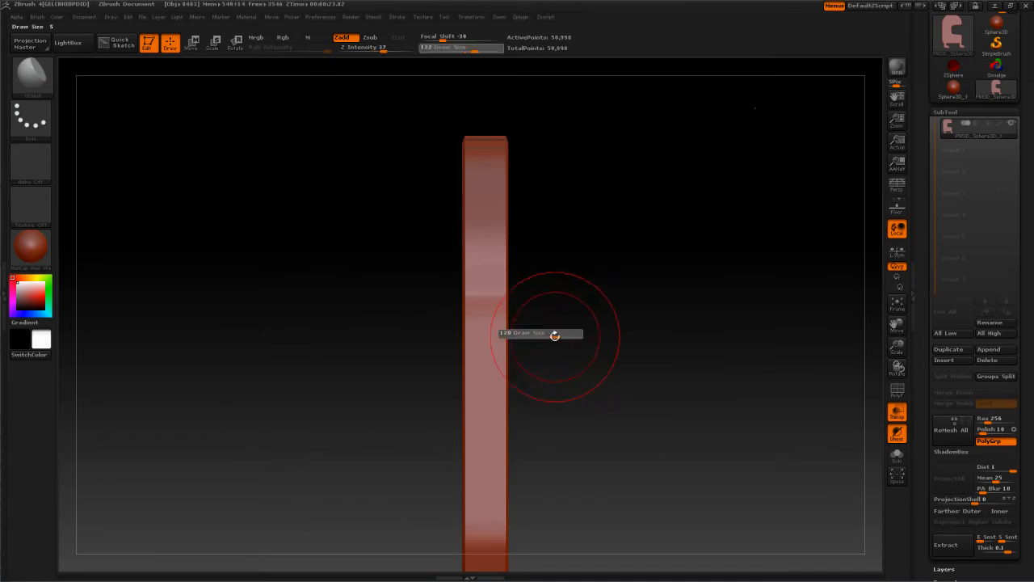
drag(631, 288, 437, 152)
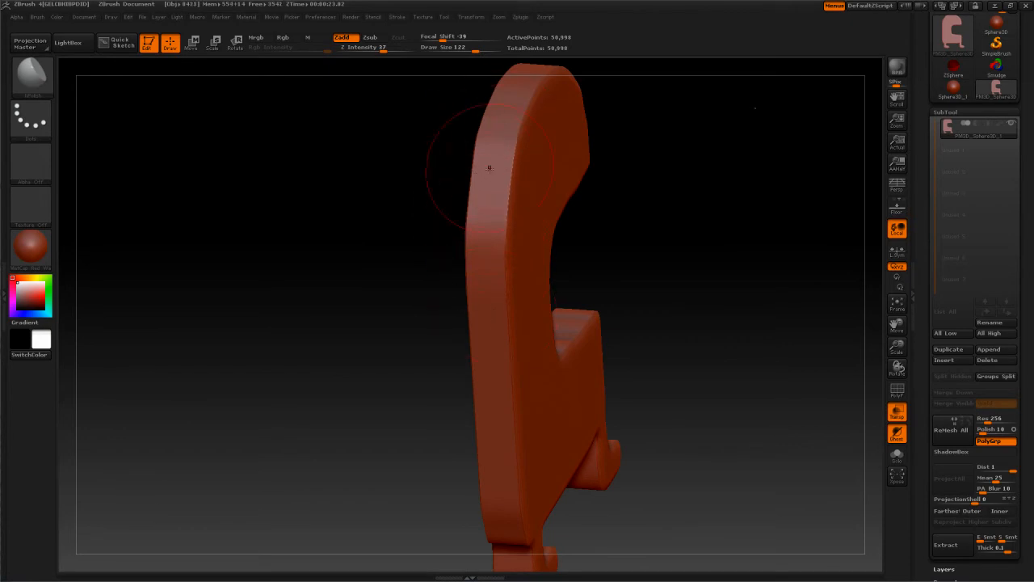
drag(670, 309, 464, 391)
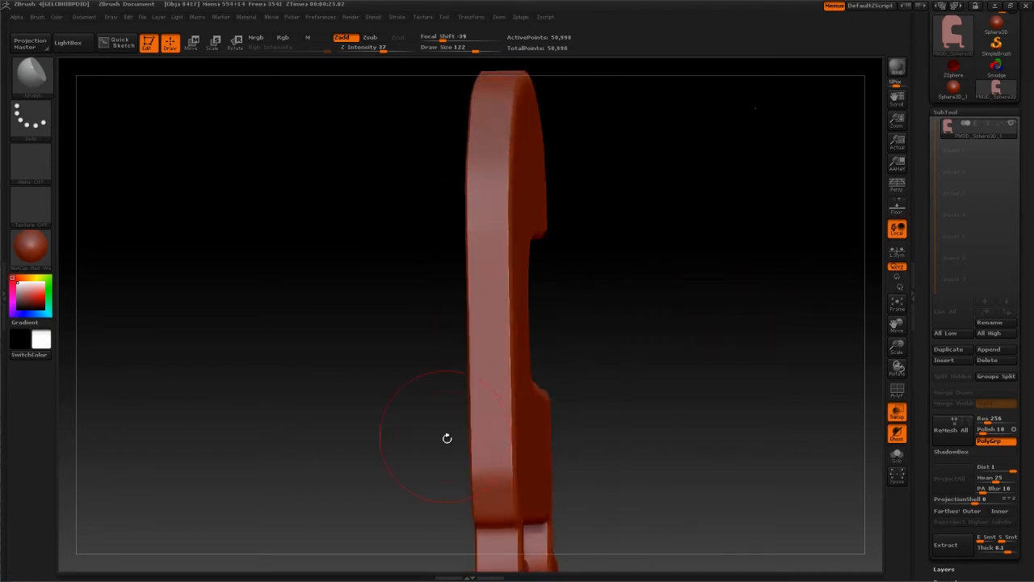
drag(564, 465, 491, 379)
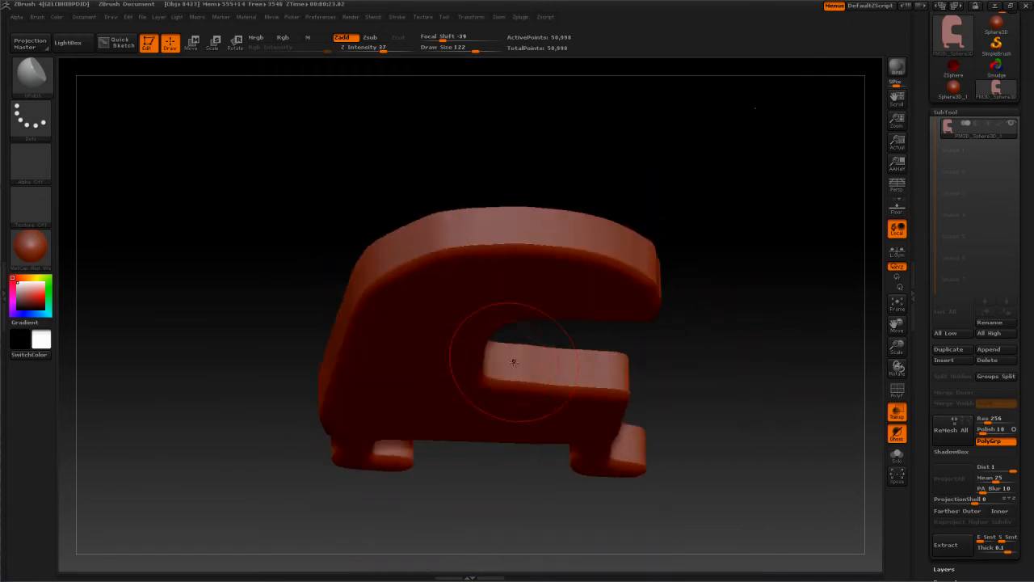
Step: Flatten the narrow edge over the creature's head and down the front of its lower jaw with the hPolish brush
drag(731, 371, 458, 303)
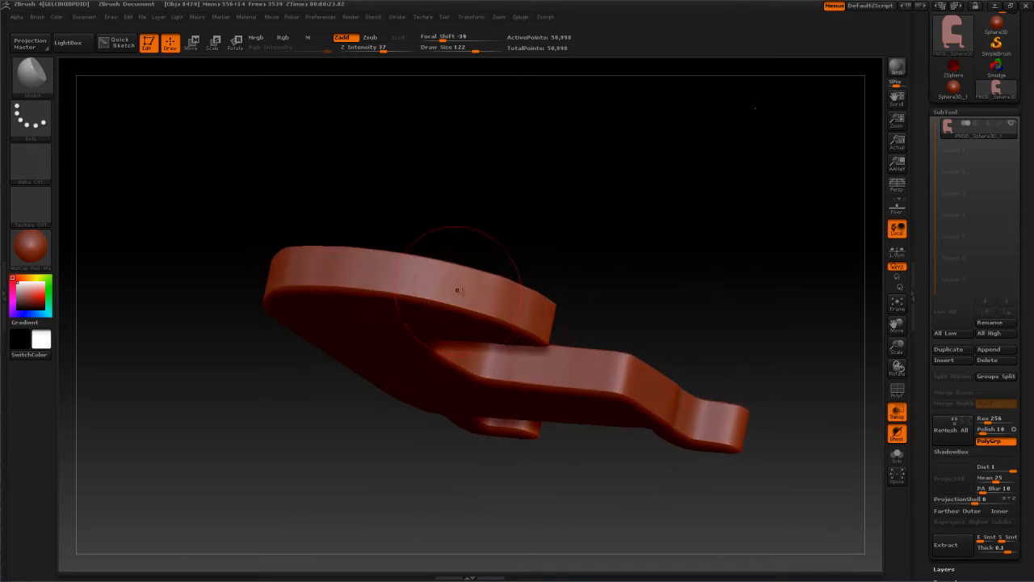
drag(487, 213, 320, 258)
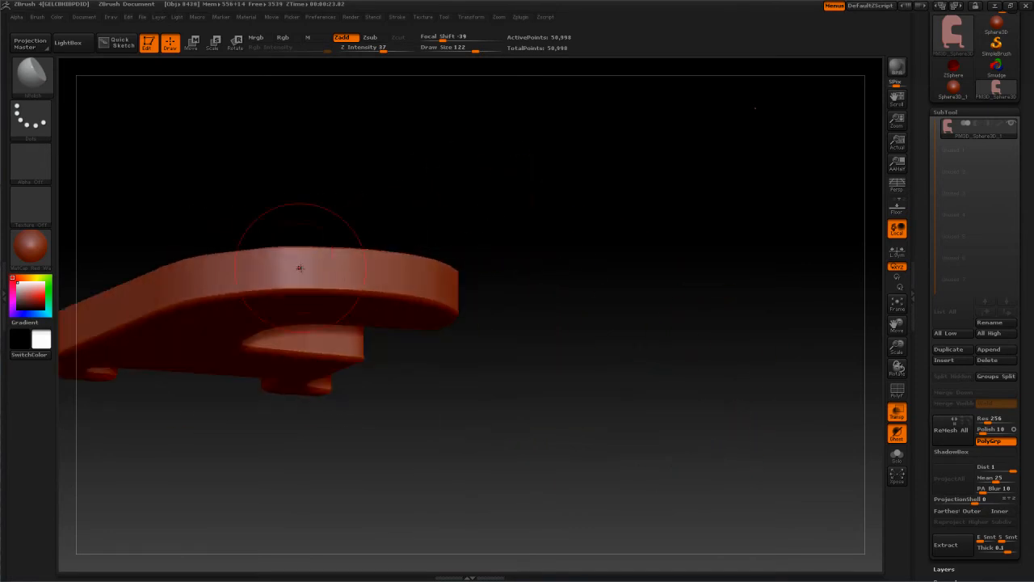
drag(388, 314, 550, 286)
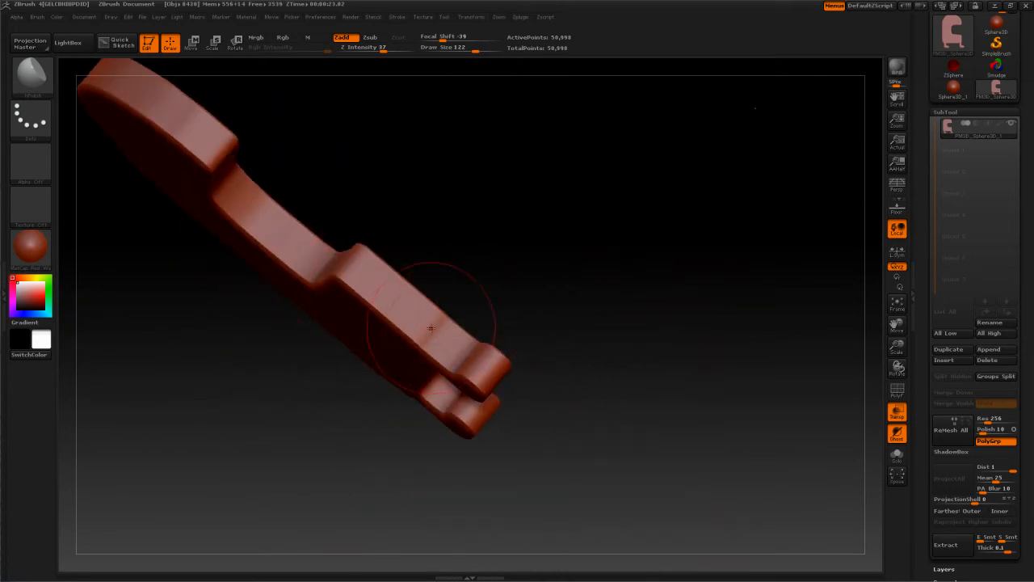
mouse_move(534, 295)
shift+mouse_down()
mouse_move(625, 321)
mouse_move(628, 342)
shift+mouse_up()
mouse_move(416, 333)
shift+mouse_down()
mouse_move(435, 330)
mouse_move(420, 326)
shift+mouse_up()
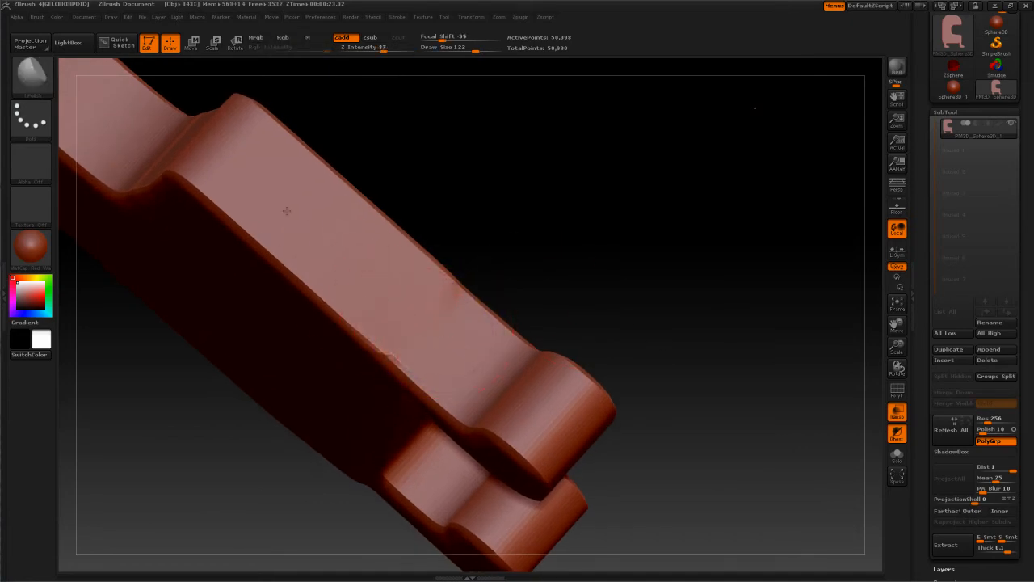
mouse_move(461, 190)
mouse_down()
mouse_move(539, 203)
mouse_move(568, 221)
mouse_move(451, 238)
mouse_move(480, 235)
mouse_move(147, 233)
mouse_up()
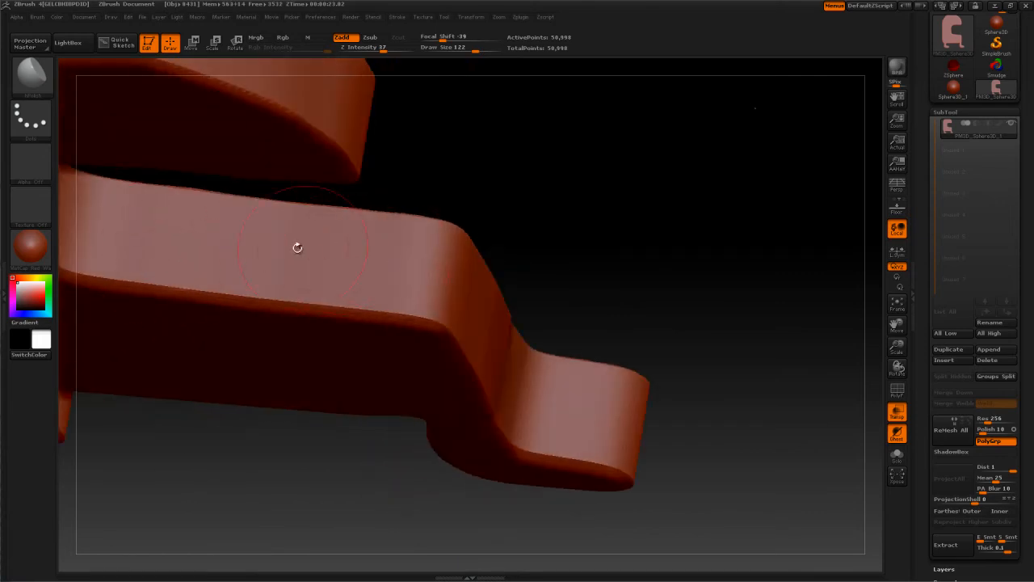
Step: Polish the narrow surfaces along the top of the lower jaw and around the front and back feet
drag(642, 258, 511, 276)
mouse_move(403, 198)
mouse_down()
mouse_move(492, 272)
mouse_move(487, 261)
mouse_move(517, 277)
mouse_up()
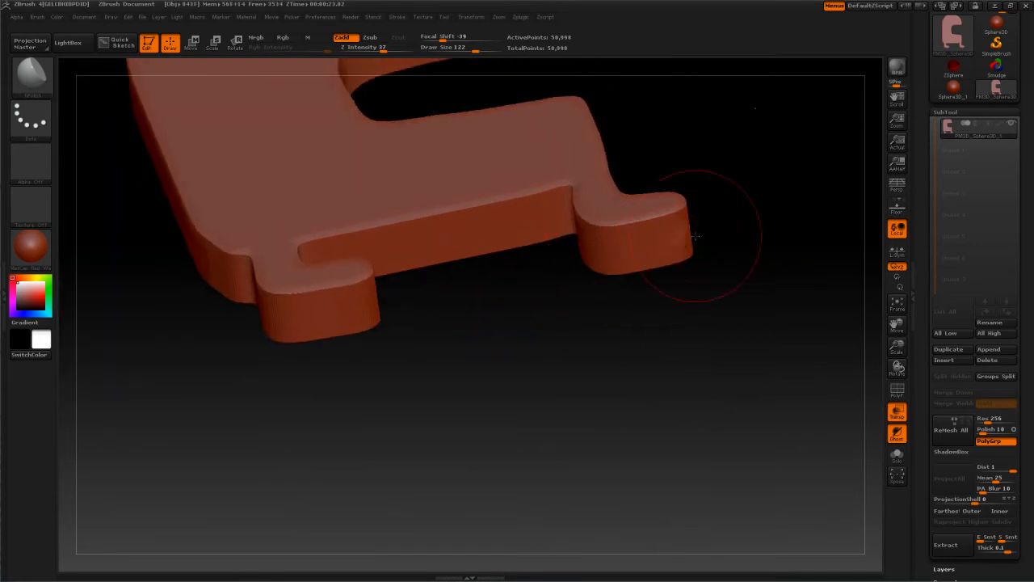
drag(464, 329, 479, 402)
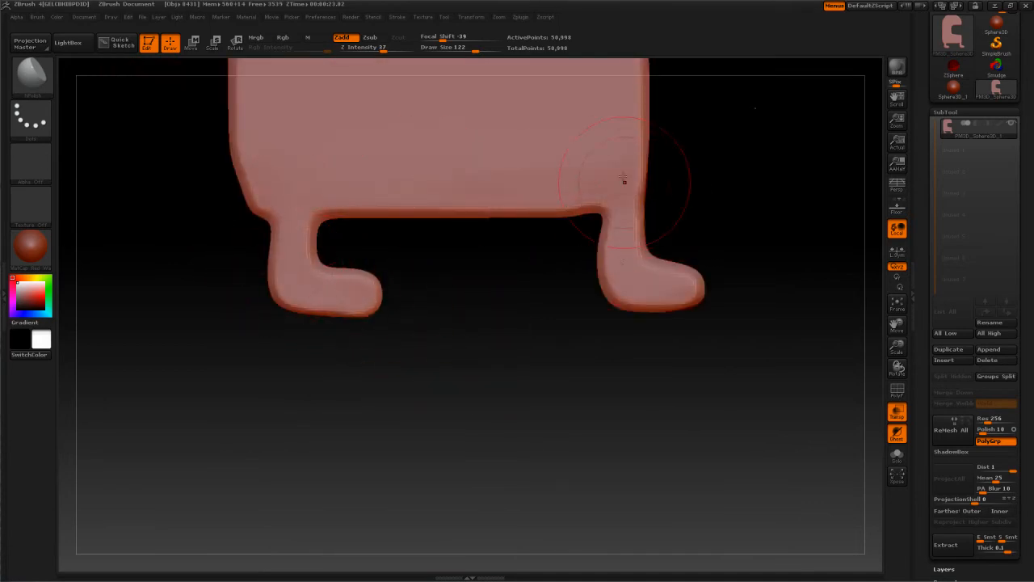
mouse_move(742, 240)
mouse_down()
mouse_move(739, 299)
mouse_move(784, 267)
mouse_move(735, 178)
mouse_move(708, 194)
mouse_up()
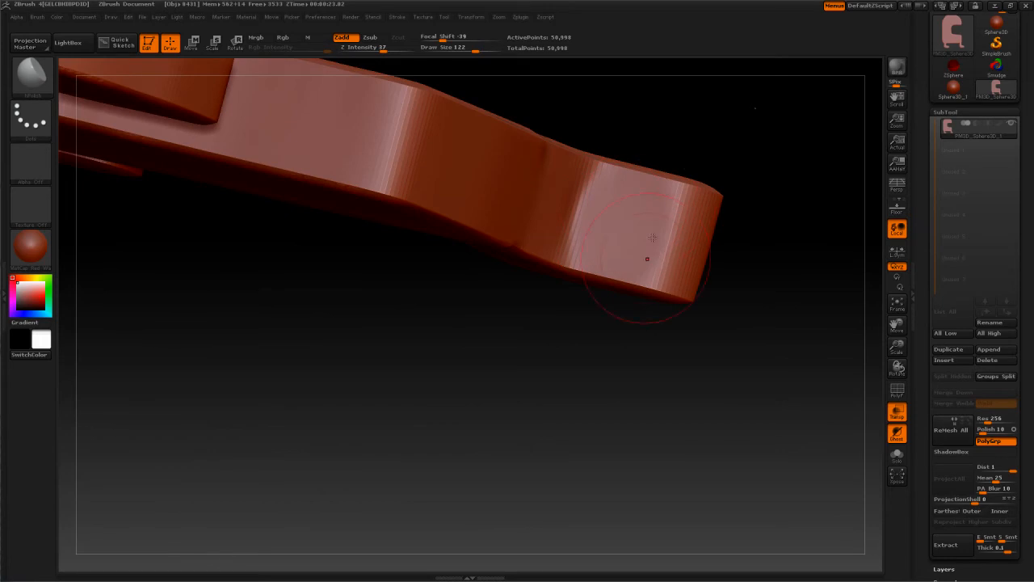
mouse_move(537, 405)
mouse_down()
mouse_move(561, 397)
mouse_move(415, 337)
mouse_move(474, 353)
mouse_move(445, 318)
mouse_move(464, 257)
mouse_up()
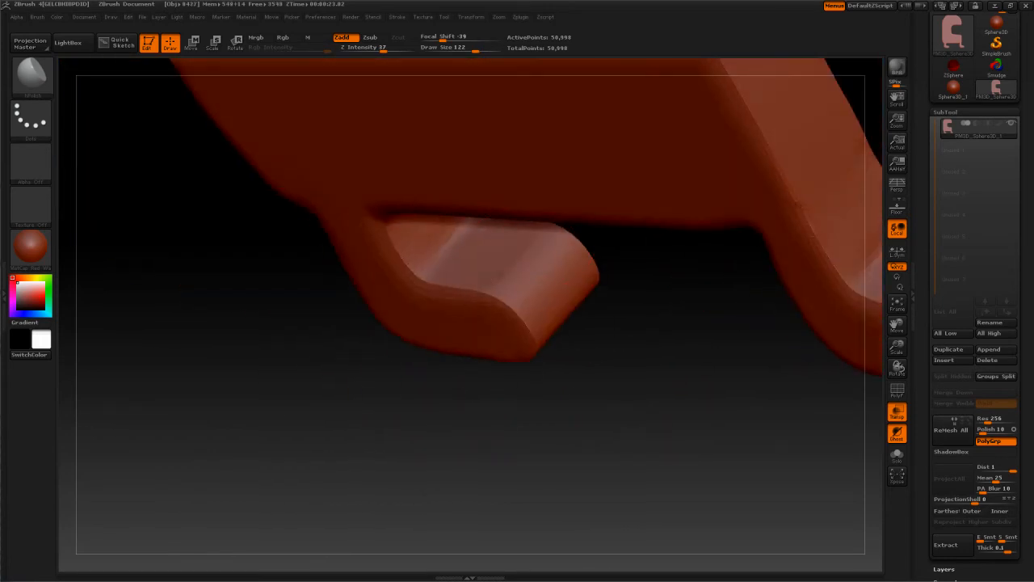
mouse_move(621, 346)
mouse_down()
mouse_move(644, 282)
mouse_move(758, 203)
mouse_move(652, 346)
mouse_move(617, 312)
mouse_move(595, 256)
mouse_move(628, 197)
mouse_move(601, 213)
mouse_up()
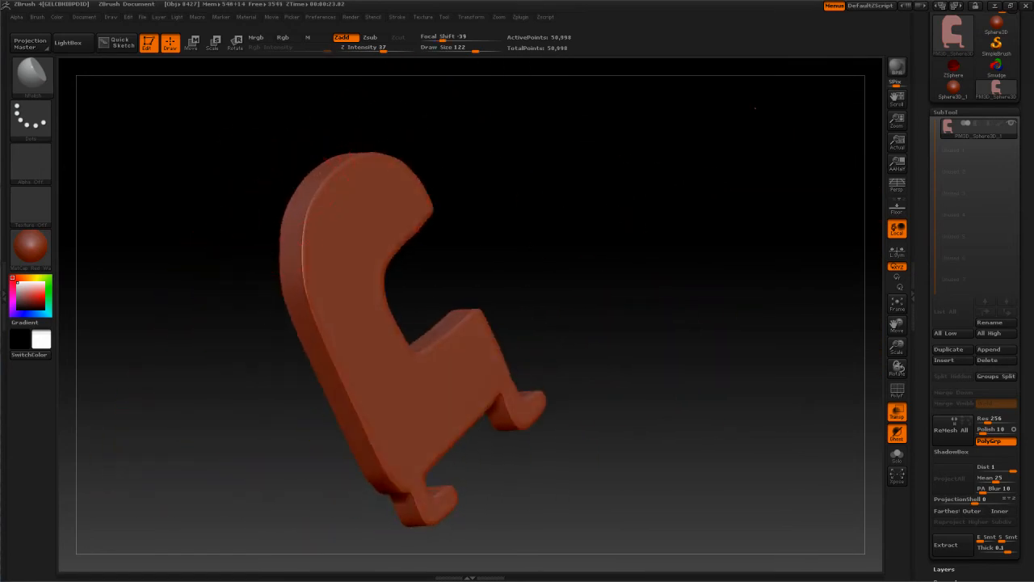
Step: Even out the creature's narrow back edge from the head down to the rear leg
alt+drag(573, 155, 600, 288)
key(shift)
mouse_move(549, 296)
mouse_down()
mouse_move(606, 235)
mouse_move(443, 259)
mouse_up()
key(shift)
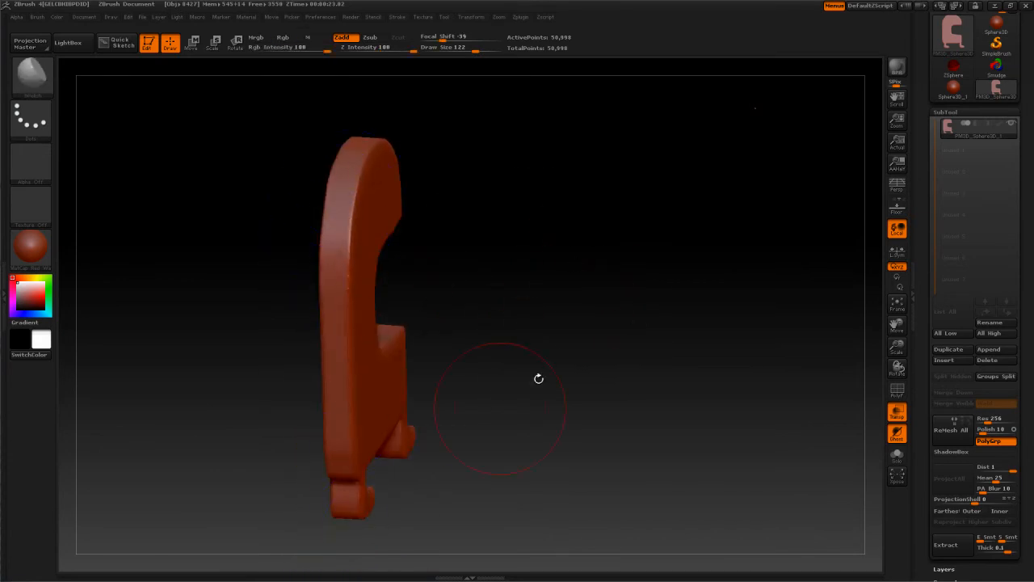
drag(501, 407, 536, 332)
drag(677, 229, 581, 289)
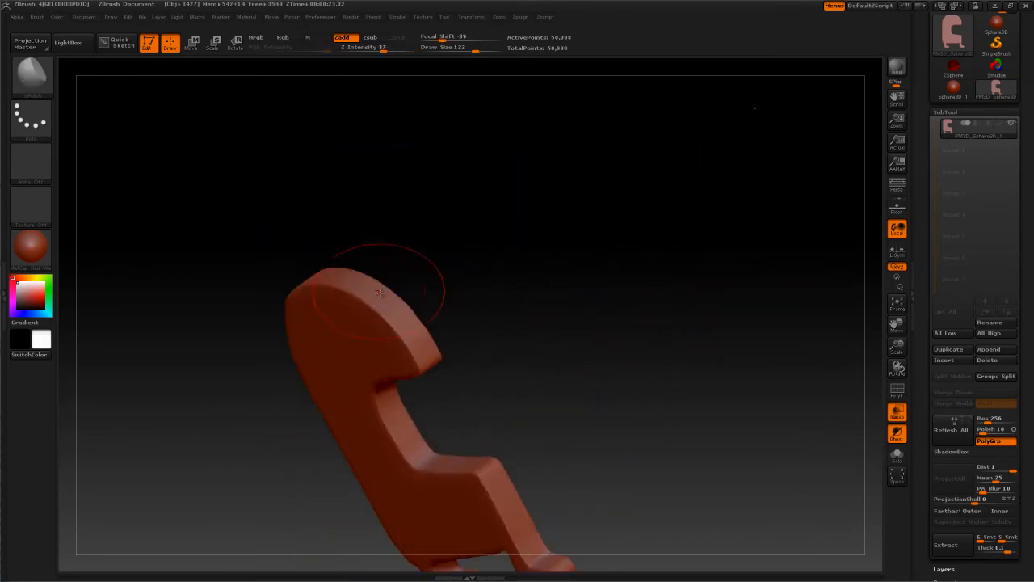
Step: Smooth and flatten the head's front edge and the inner walls of the mouth opening
shift+drag(296, 252, 564, 201)
drag(567, 345, 625, 198)
drag(681, 314, 647, 371)
drag(685, 317, 671, 267)
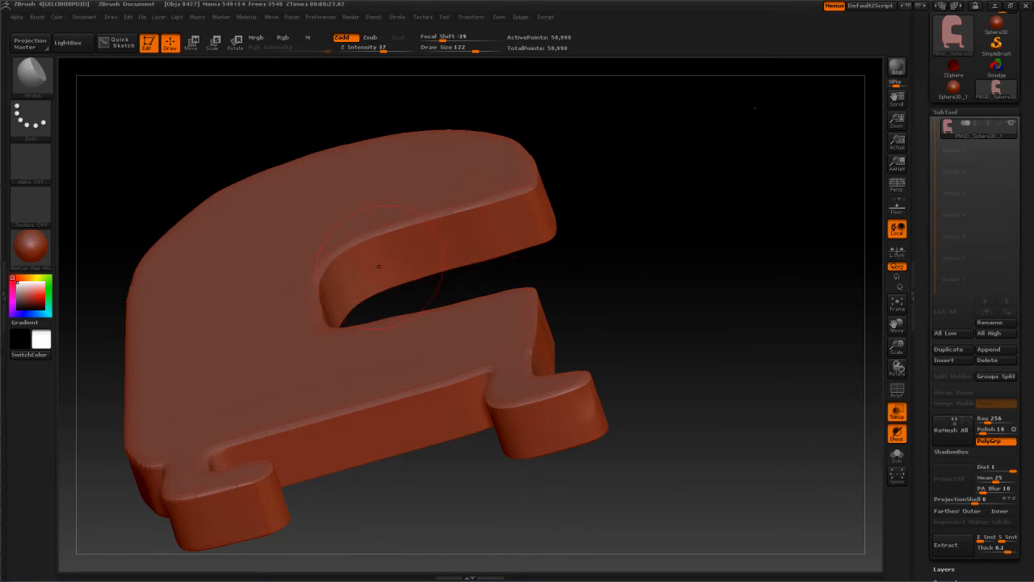
drag(665, 200, 669, 297)
drag(491, 284, 400, 341)
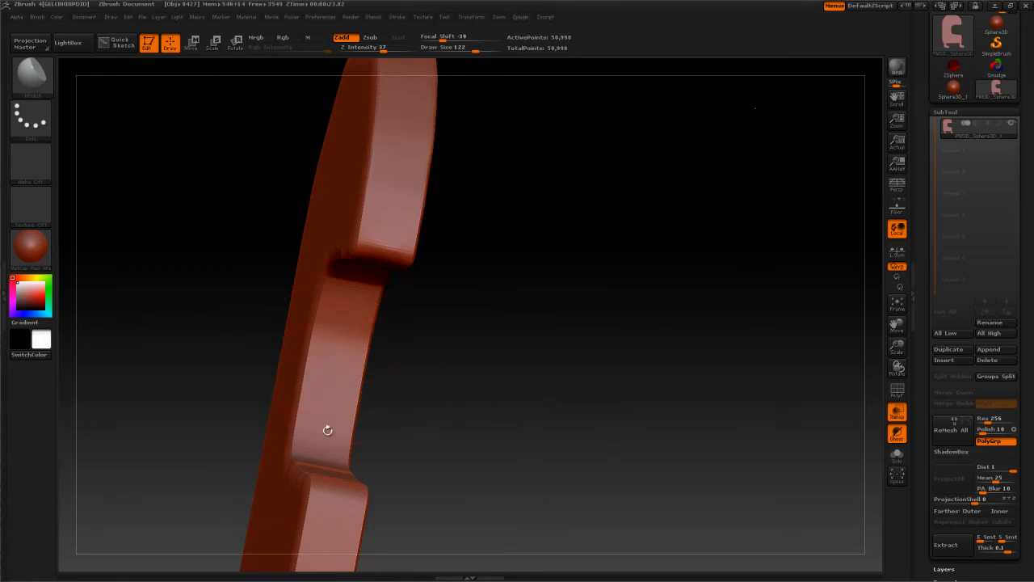
drag(391, 410, 320, 335)
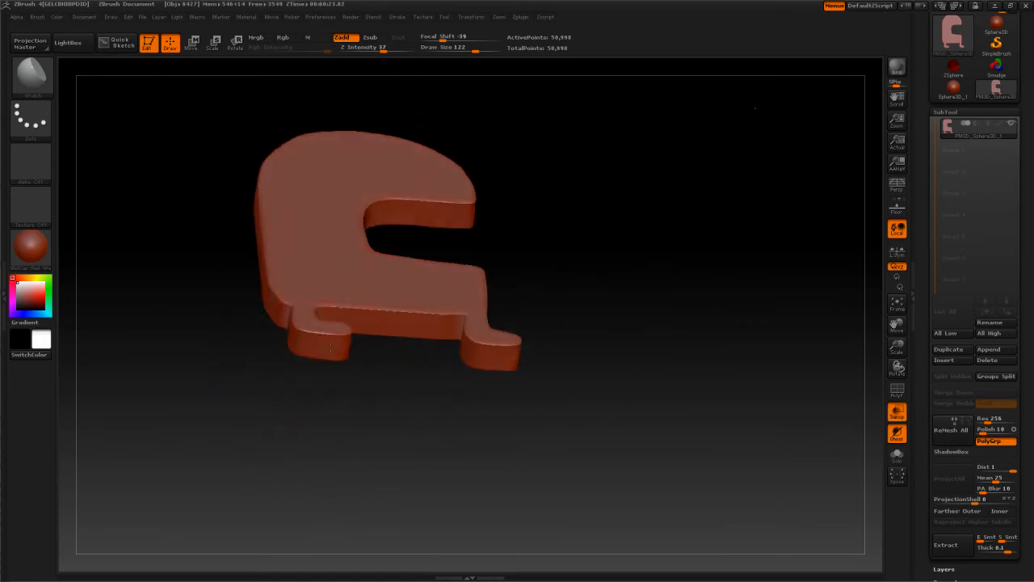
Step: Switch to the Move brush in side view, leveling the mouth's lower edge at draw size 252 and squaring its upper inner corner at 171
key(shift)
mouse_move(630, 273)
mouse_down()
mouse_move(639, 349)
mouse_move(620, 418)
mouse_up()
mouse_move(635, 353)
mouse_down()
mouse_move(661, 276)
mouse_move(681, 305)
mouse_move(645, 323)
mouse_move(674, 303)
mouse_move(700, 227)
mouse_move(680, 326)
mouse_move(661, 347)
mouse_up()
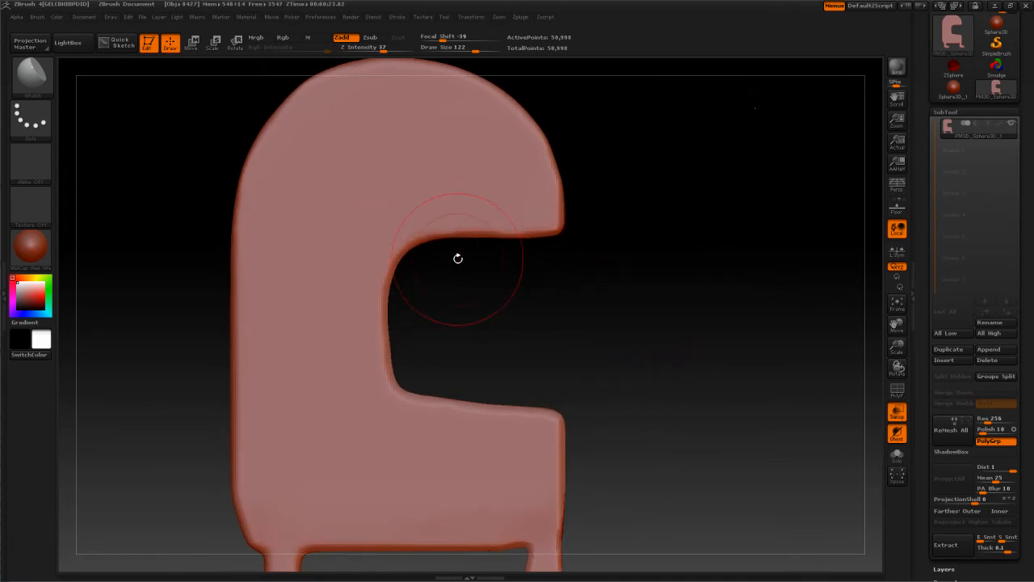
key(b)
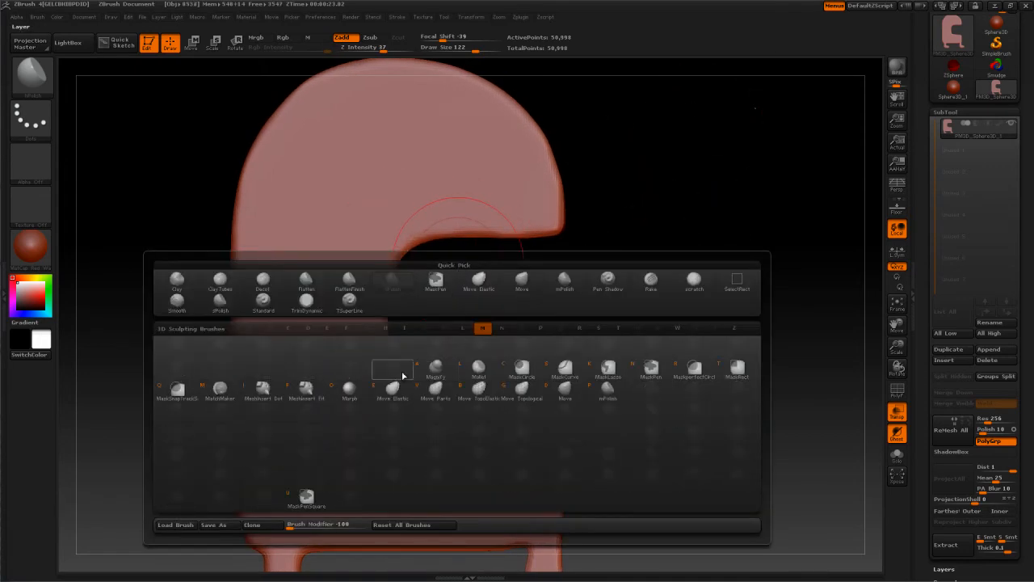
click(580, 390)
key(s)
drag(573, 380, 587, 376)
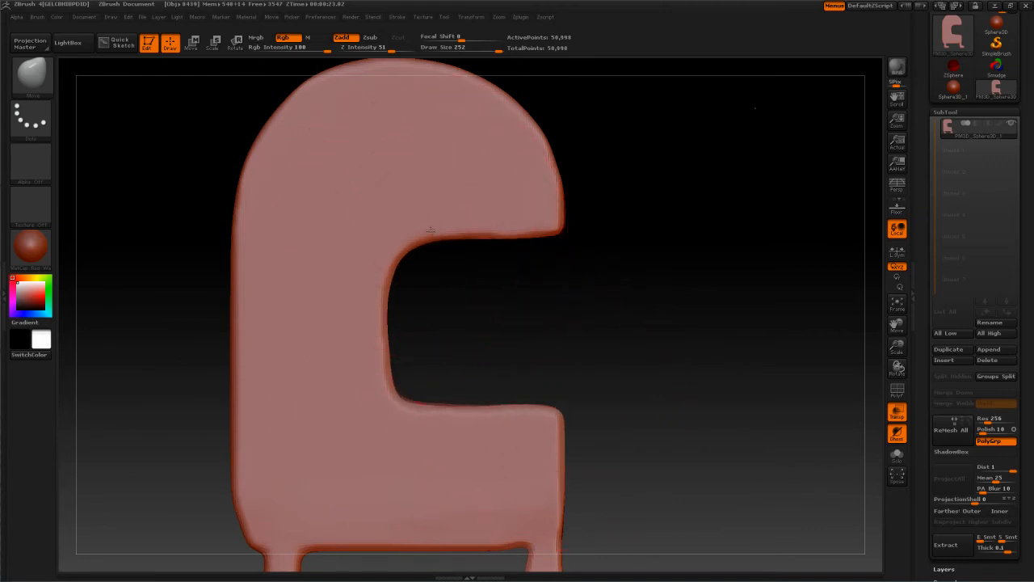
key(s)
mouse_move(412, 257)
mouse_down()
mouse_move(392, 244)
mouse_move(429, 237)
mouse_move(397, 249)
mouse_up()
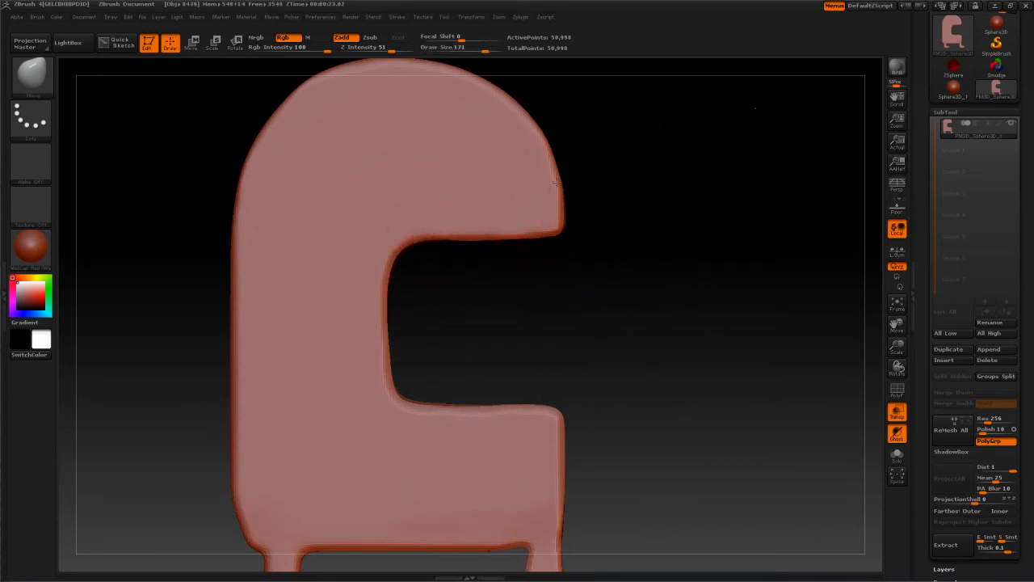
Step: Reshape the legs and feet with the Move brush at draw size 61, and refine the silhouette at draw size 118
alt+drag(645, 265, 646, 223)
mouse_move(659, 312)
alt+mouse_down()
mouse_move(663, 270)
mouse_move(748, 276)
alt+mouse_up()
mouse_move(364, 318)
shift+mouse_down()
mouse_move(349, 335)
mouse_move(351, 394)
shift+mouse_up()
drag(416, 442, 415, 437)
key(s)
drag(548, 394, 522, 396)
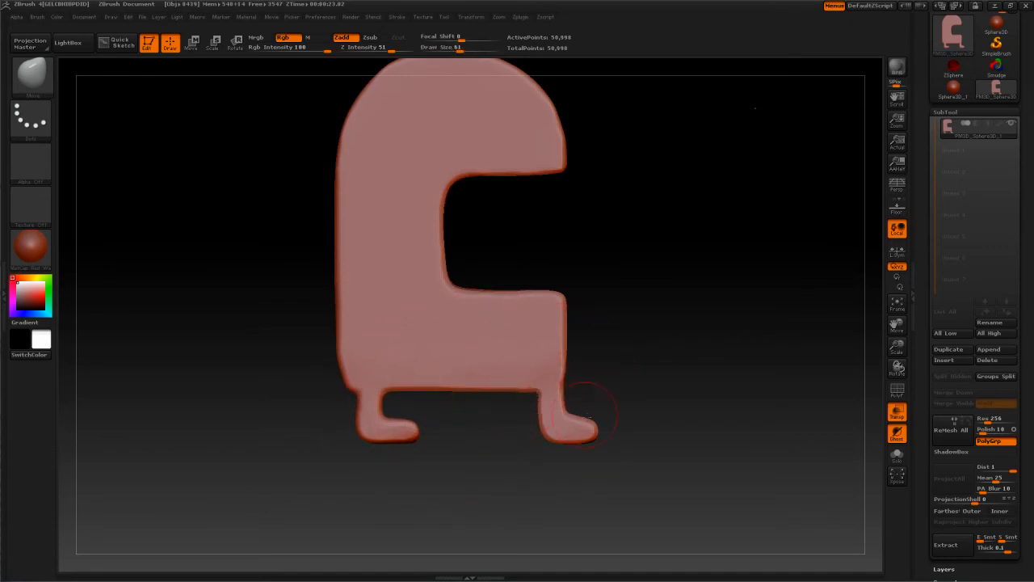
key(s)
mouse_move(601, 308)
mouse_down()
mouse_move(616, 309)
mouse_move(602, 341)
mouse_up()
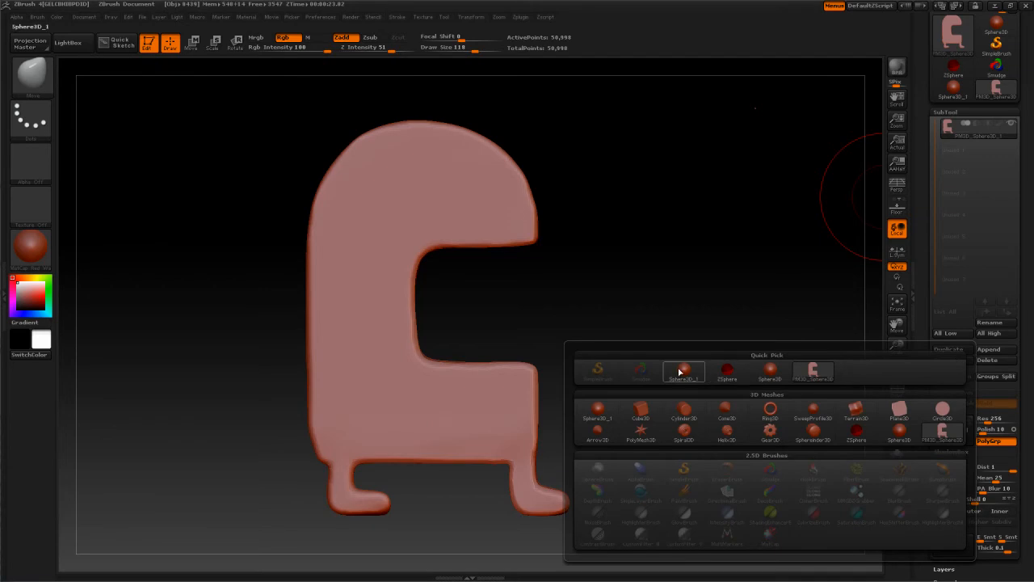
Step: Append a Cube3D mesh as a new subtool and make it the active one
click(647, 408)
alt+drag(765, 268, 768, 178)
click(942, 149)
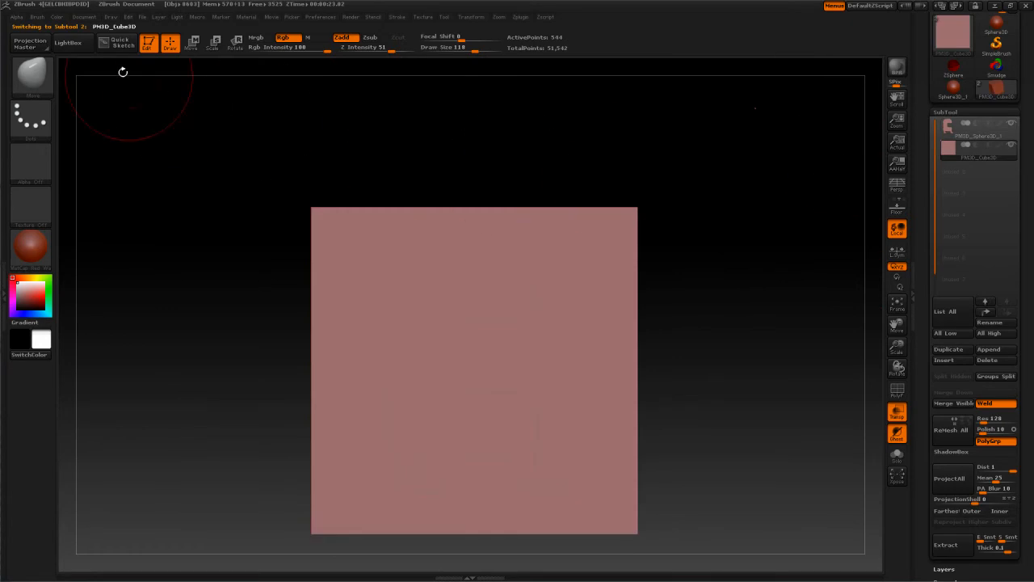
Step: Scale the cube down evenly to a small tooth-sized block compared with the creature's body
click(213, 42)
drag(355, 253, 540, 423)
drag(367, 250, 532, 393)
drag(369, 254, 449, 333)
drag(367, 254, 460, 348)
Step: Move the small cube up to the upper edge of the mouth opening, near its inner corner
key(w)
drag(319, 194, 490, 365)
click(485, 375)
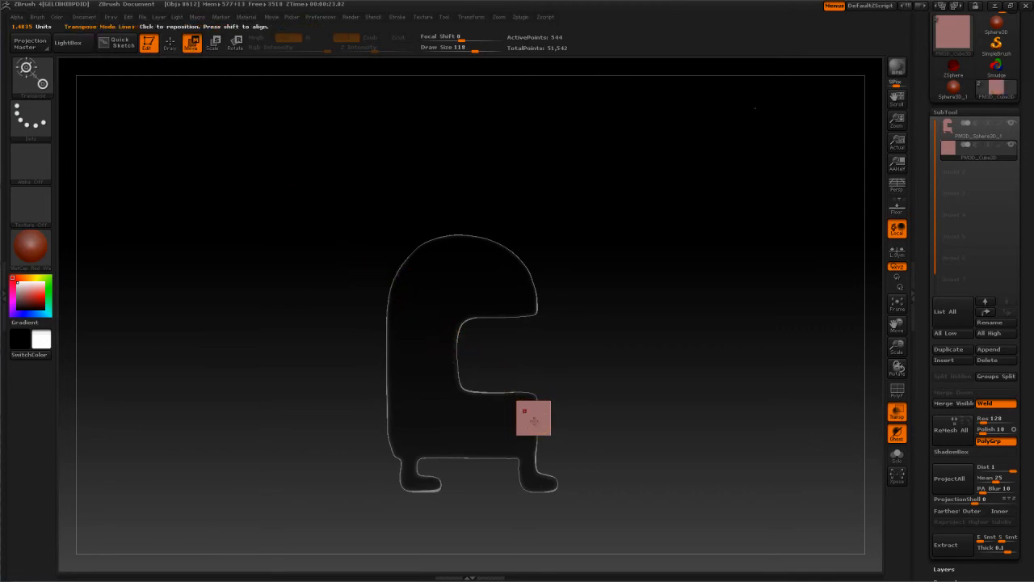
drag(534, 414, 489, 329)
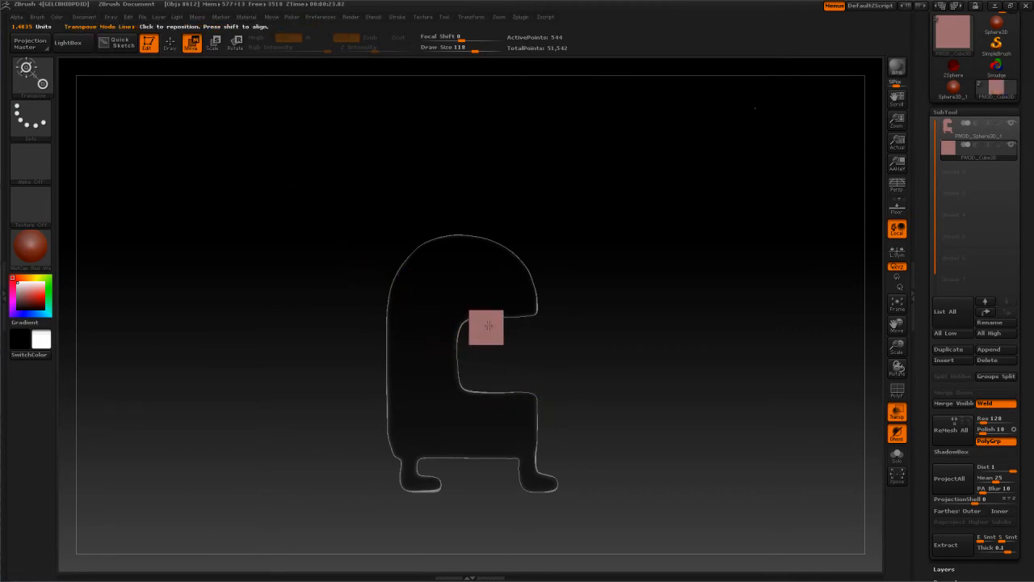
Step: Turn on ShadowBox for the cube, view it edge-on to the creature, and return to Draw mode for masking
drag(897, 348, 896, 410)
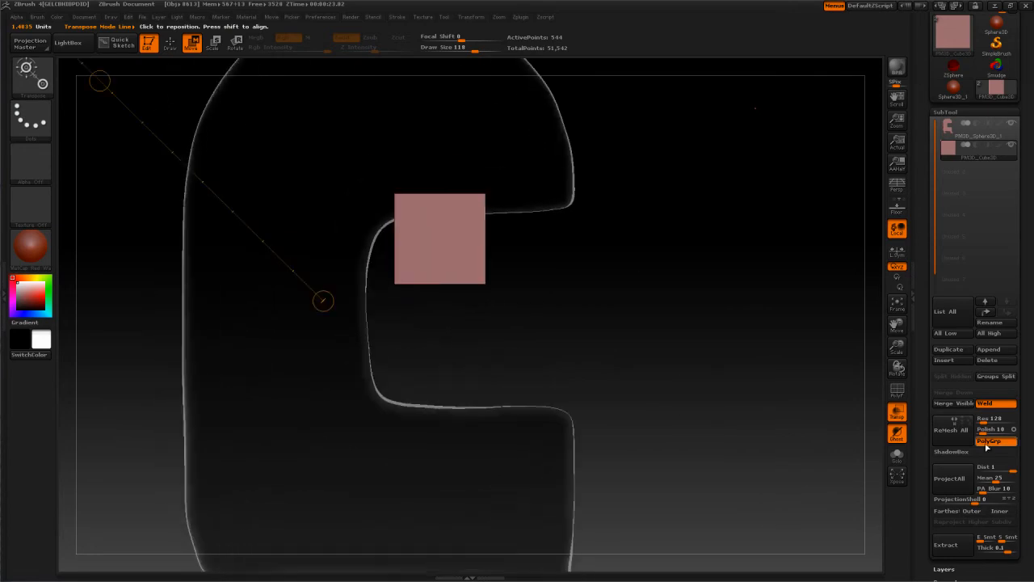
drag(1013, 384, 1018, 300)
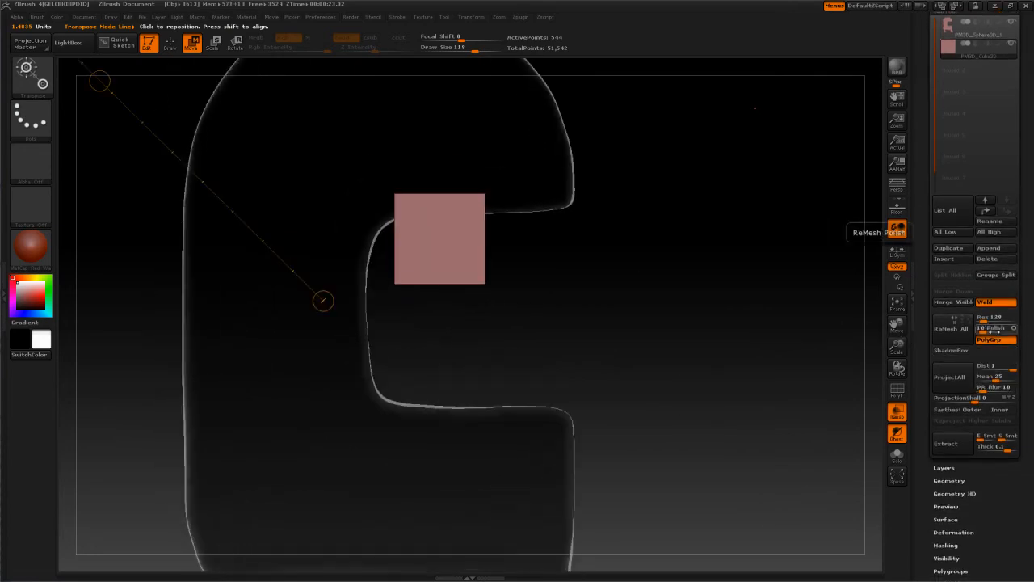
click(973, 352)
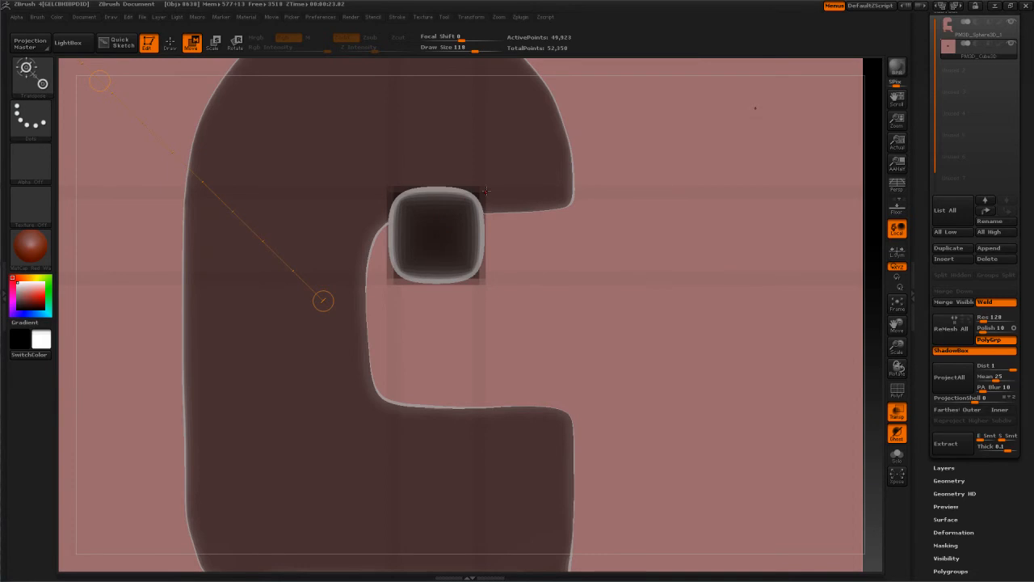
drag(873, 247, 923, 255)
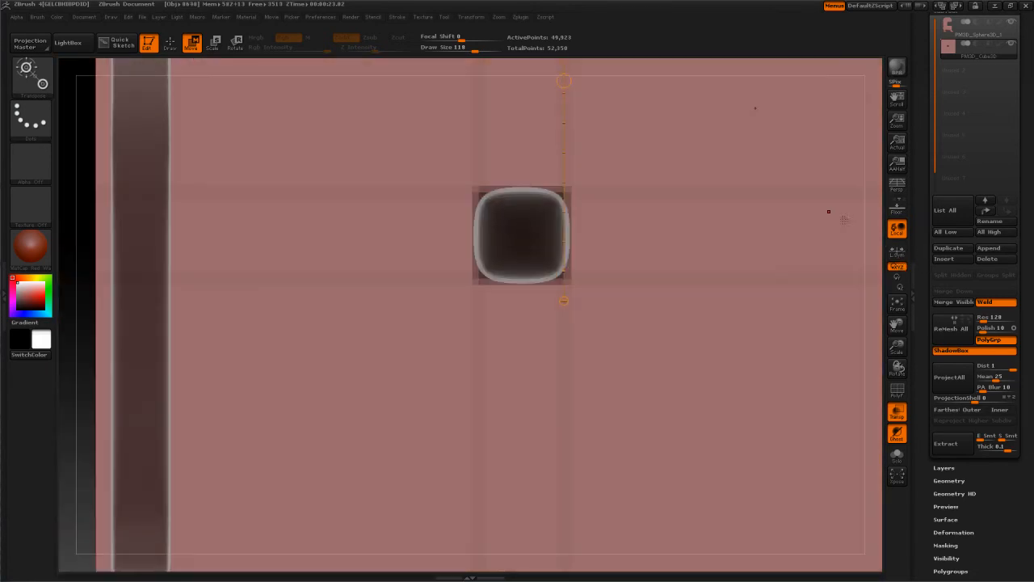
click(172, 43)
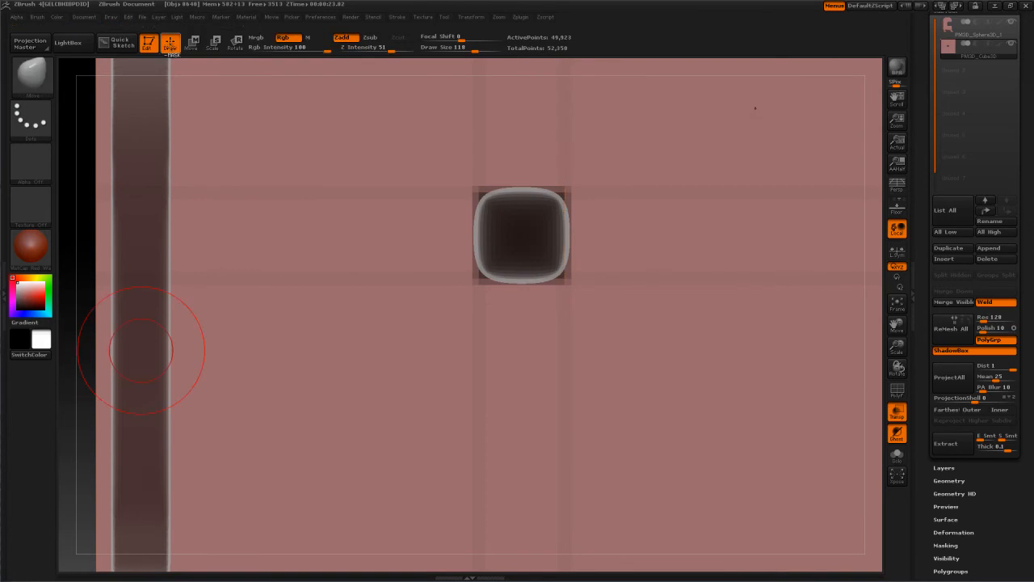
key(ctrl)
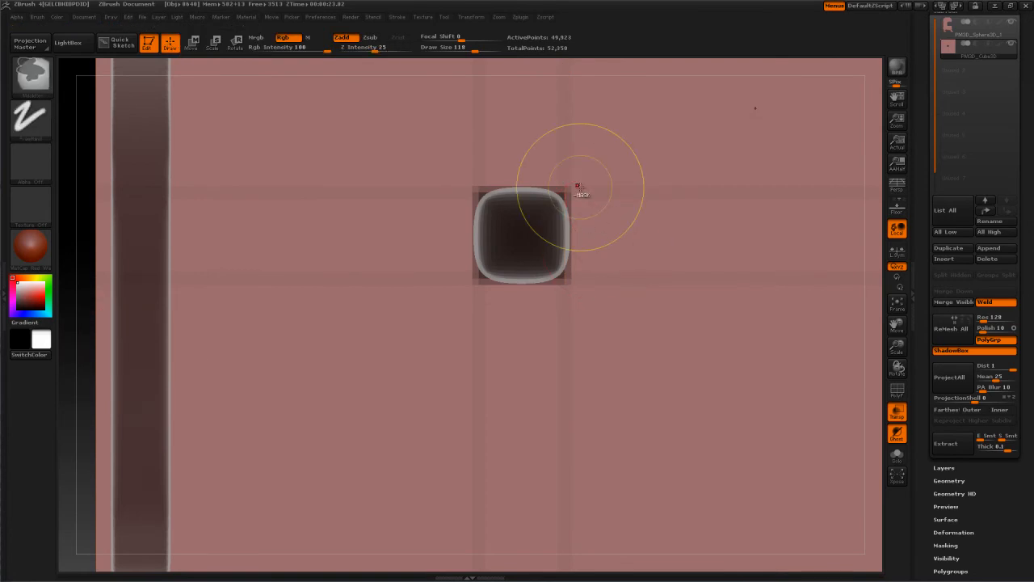
ctrl+drag(559, 294, 572, 271)
ctrl+alt+drag(587, 177, 562, 316)
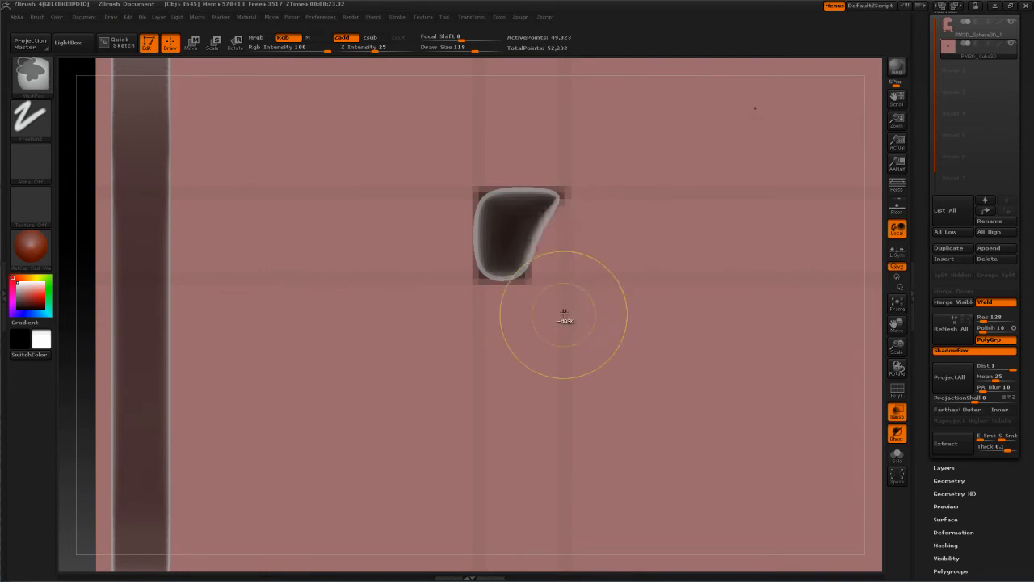
key(ctrl+z)
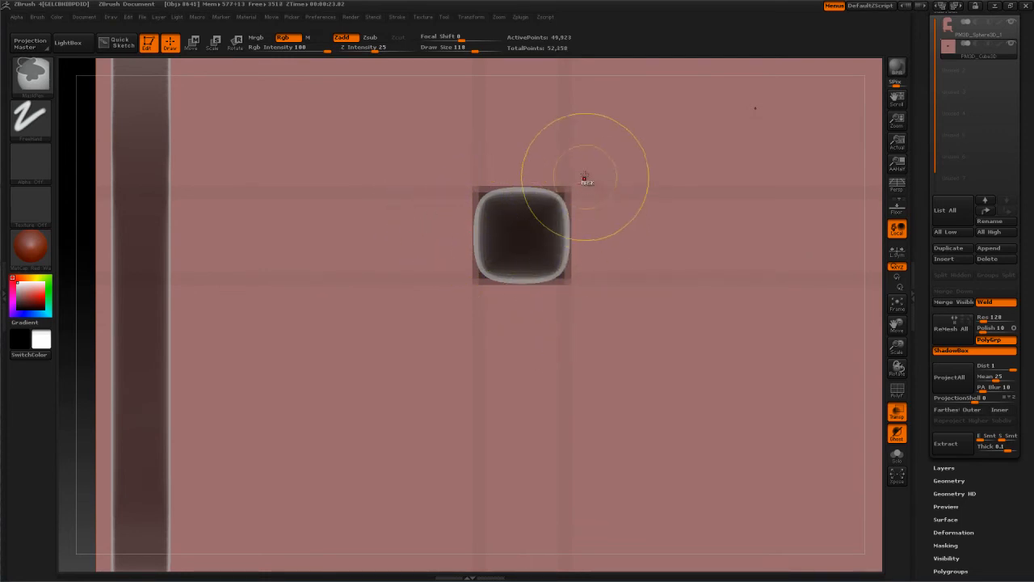
Step: Erase mask along both sides of the cube's silhouette to form a narrow rounded tooth, and turn off ShadowBox
ctrl+alt+drag(583, 234, 587, 299)
ctrl+alt+drag(591, 183, 594, 263)
ctrl+alt+drag(584, 166, 596, 271)
mouse_move(457, 159)
ctrl+alt+mouse_down()
mouse_move(463, 271)
mouse_move(448, 256)
mouse_move(450, 271)
ctrl+alt+mouse_up()
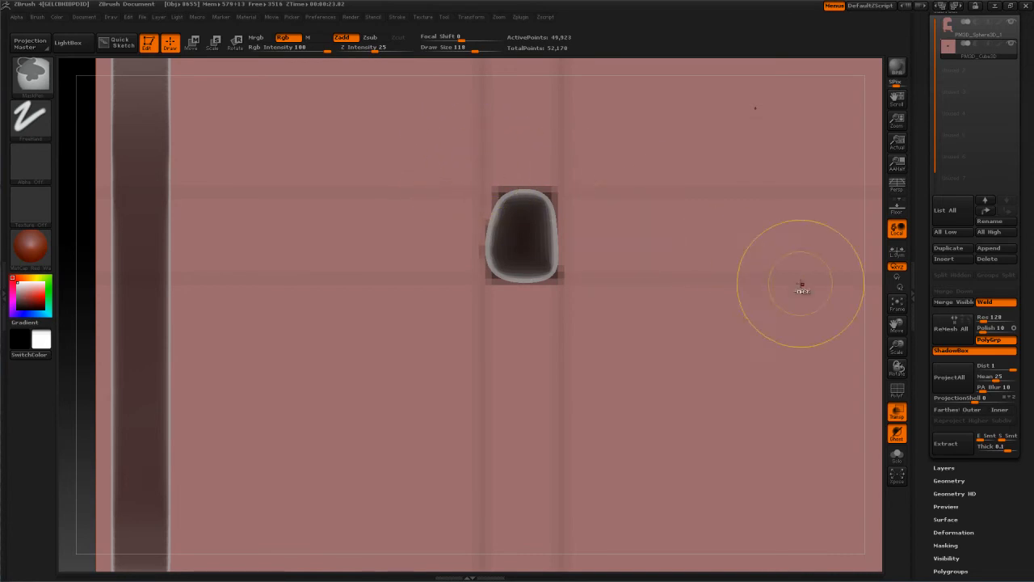
ctrl+alt+drag(458, 192, 478, 270)
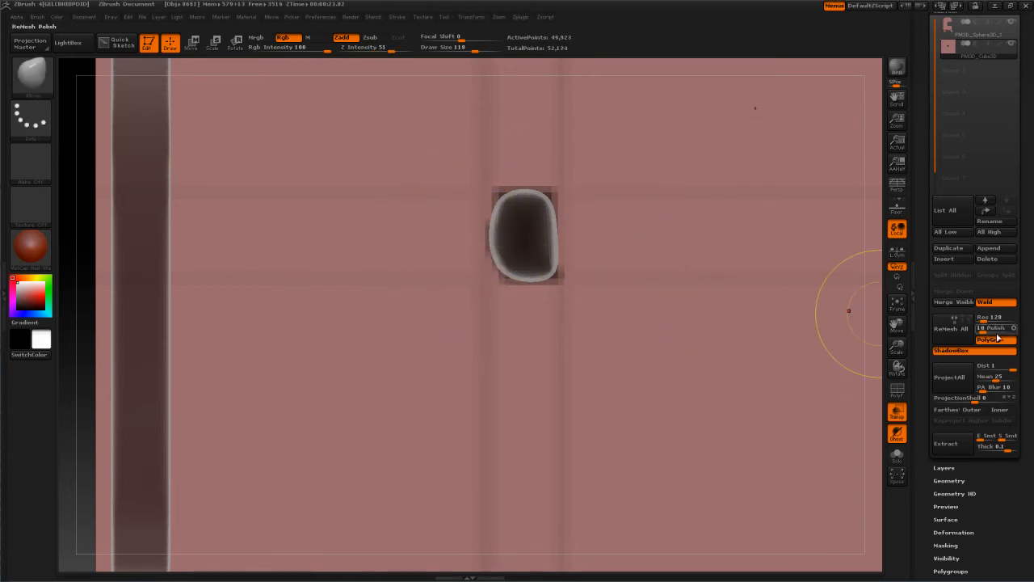
click(964, 351)
mouse_move(784, 288)
alt+mouse_down()
mouse_move(717, 136)
mouse_move(782, 244)
alt+mouse_up()
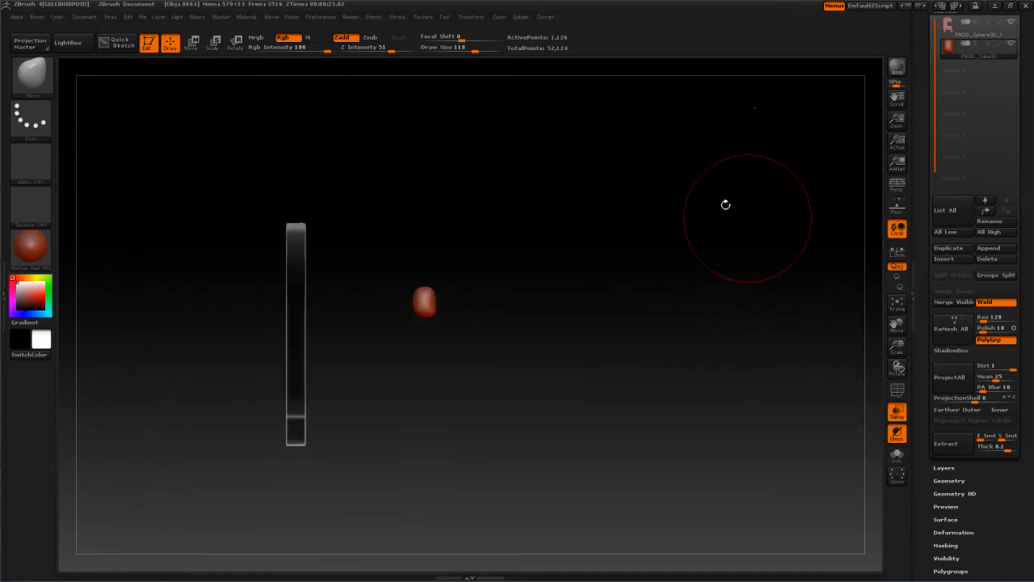
Step: Move the tooth sideways so it sits within the thickness of the creature's body in the edge-on view
click(191, 41)
drag(451, 291, 301, 296)
drag(418, 296, 620, 390)
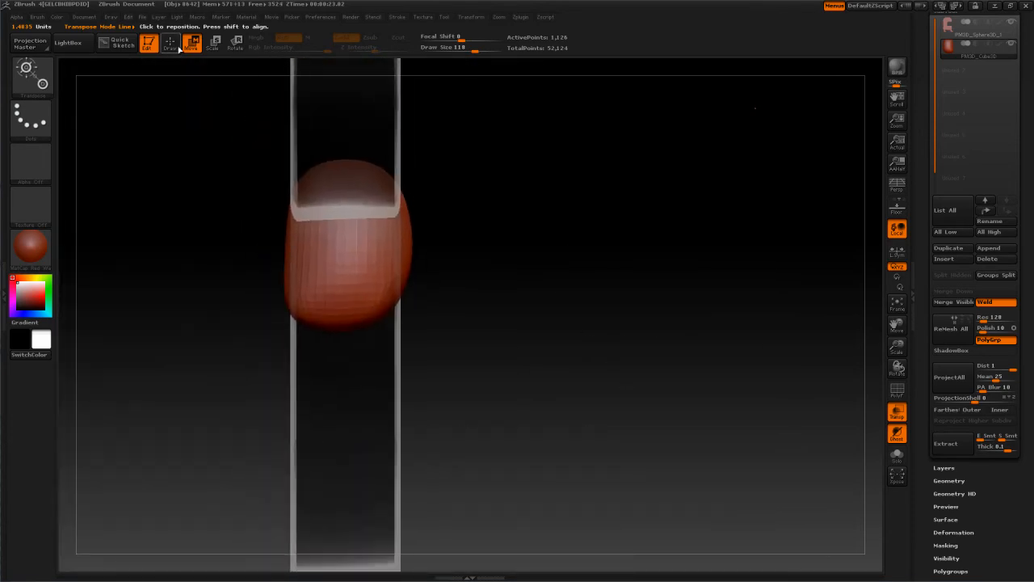
Step: Scale the tooth to fit the body's thickness and nudge its lower end with the Move brush
click(215, 42)
mouse_move(366, 263)
mouse_down()
mouse_move(619, 264)
mouse_move(575, 264)
mouse_move(591, 261)
mouse_move(563, 253)
mouse_up()
click(193, 43)
click(171, 41)
alt+drag(595, 189, 576, 157)
alt+drag(542, 198, 547, 223)
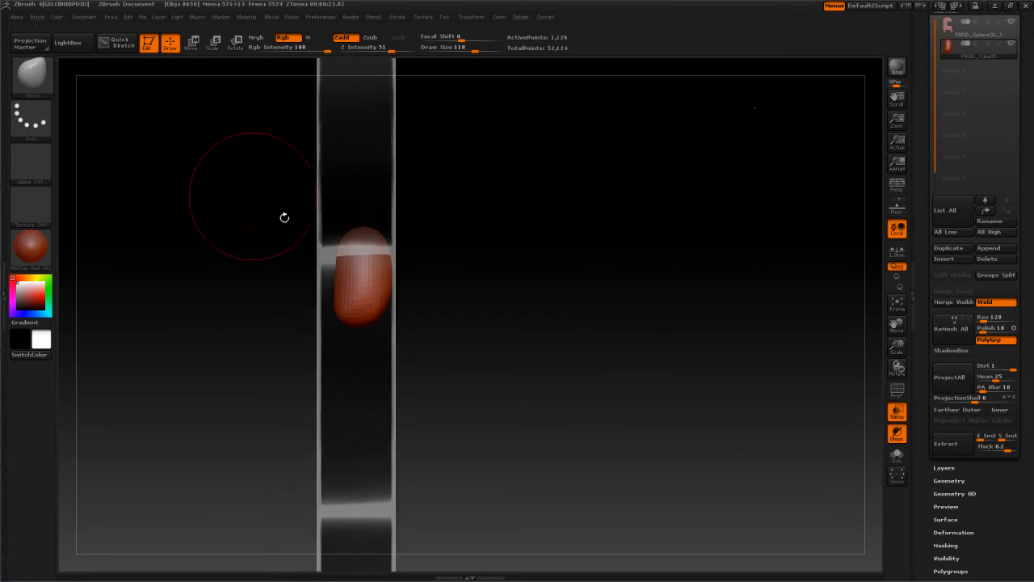
drag(353, 314, 364, 311)
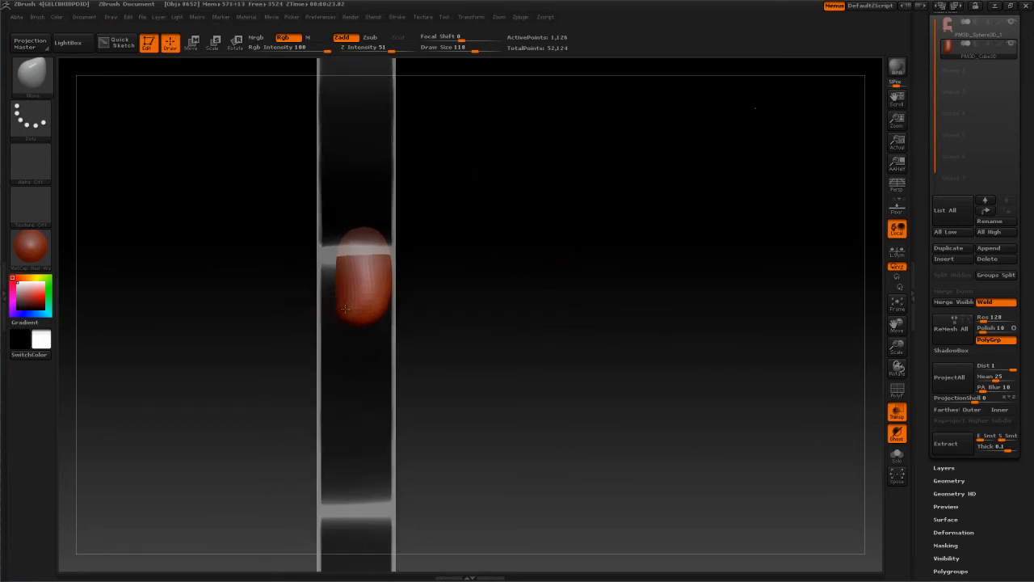
Step: Sculpt and smooth the tooth with the Clay brush at draw size 76, tapering it toward the lower end
drag(472, 300, 660, 310)
drag(479, 348, 545, 370)
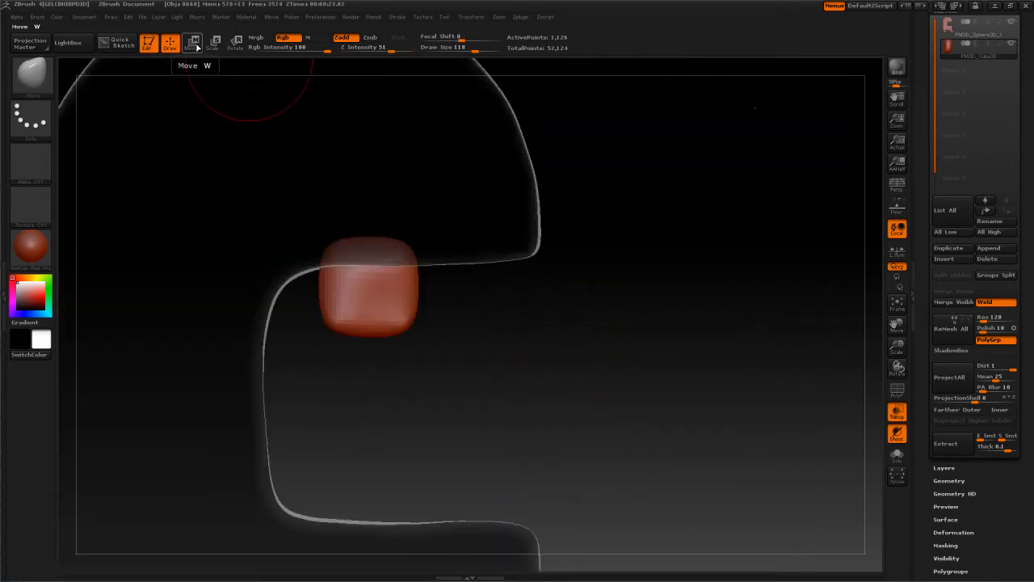
key(b)
key(a)
key(s)
mouse_move(417, 324)
mouse_down()
mouse_move(403, 327)
mouse_move(424, 296)
mouse_up()
key(s)
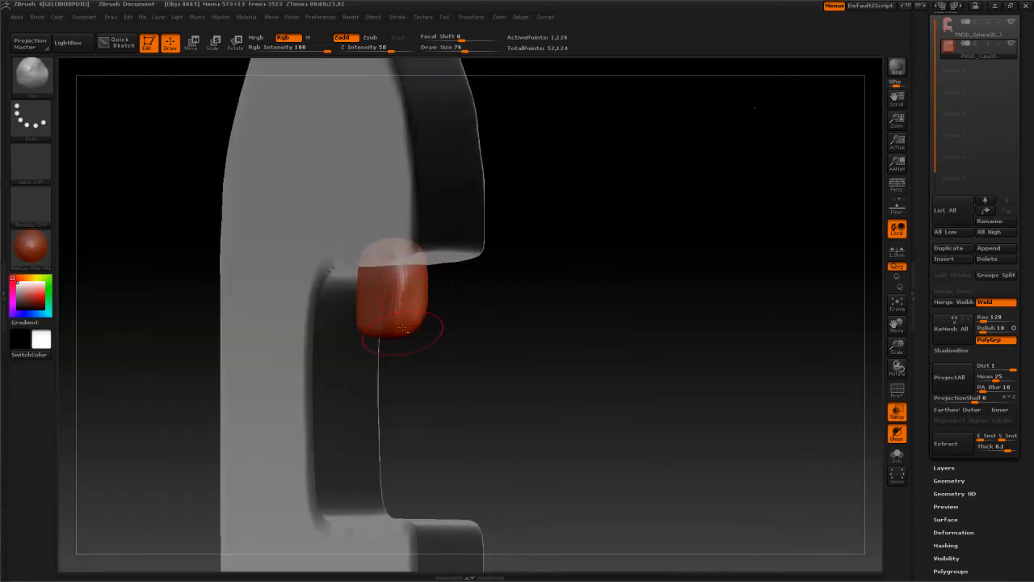
mouse_move(477, 314)
mouse_down()
mouse_move(340, 304)
mouse_move(341, 337)
mouse_up()
mouse_move(526, 314)
mouse_down()
mouse_move(501, 316)
mouse_move(531, 400)
mouse_move(421, 354)
mouse_up()
drag(519, 365, 468, 356)
mouse_move(538, 342)
mouse_down()
mouse_move(489, 354)
mouse_move(434, 429)
mouse_move(525, 286)
mouse_move(600, 309)
mouse_up()
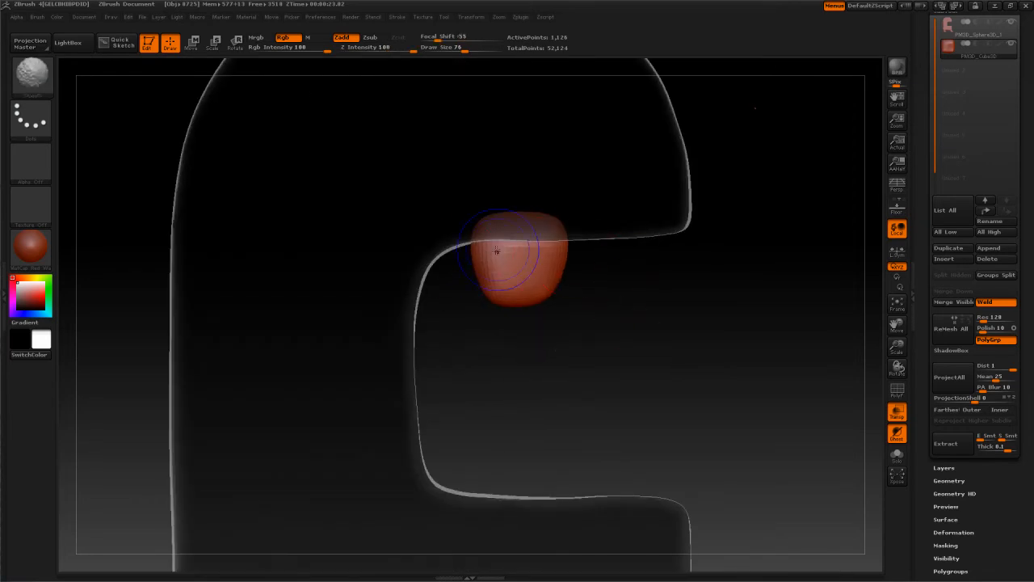
Step: Move the tooth slightly deeper into the mouth, toward its inner corner
key(w)
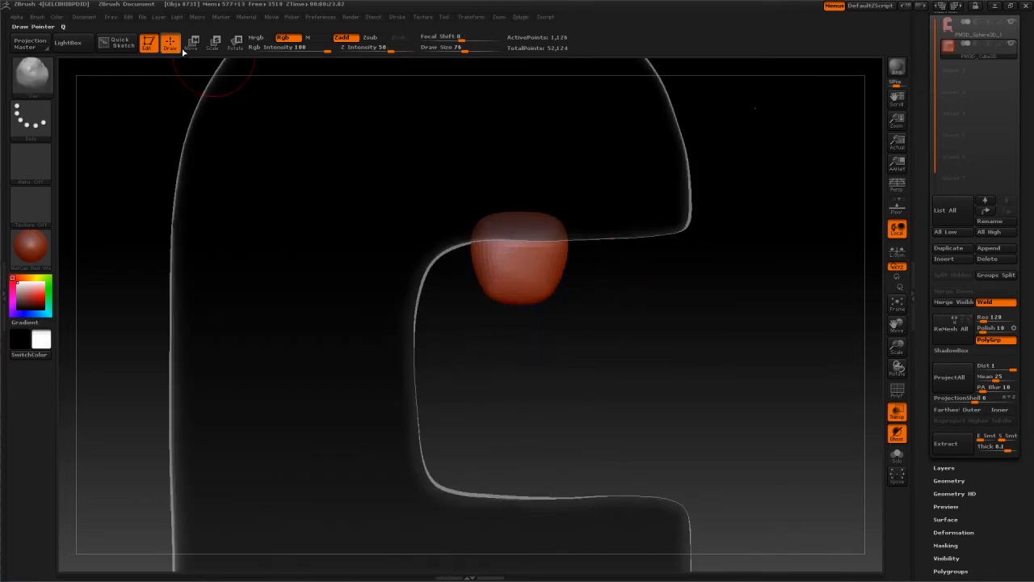
mouse_move(538, 266)
mouse_down()
mouse_move(649, 288)
mouse_move(720, 278)
mouse_up()
drag(628, 273, 600, 271)
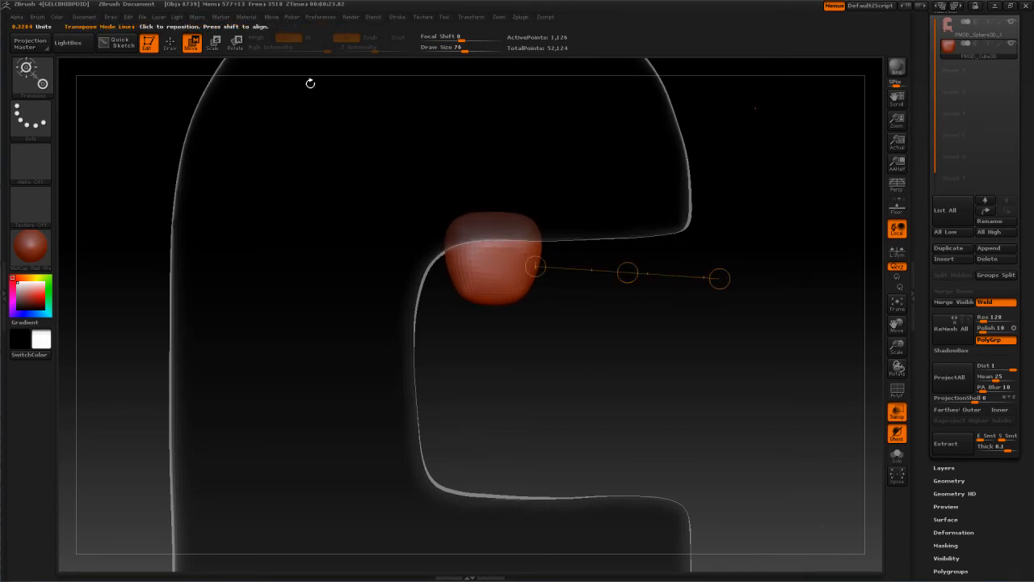
Step: Lengthen the tooth's lower end and adjust its side with the Move Topological brush at draw size 135
click(172, 44)
key(b)
key(m)
click(391, 242)
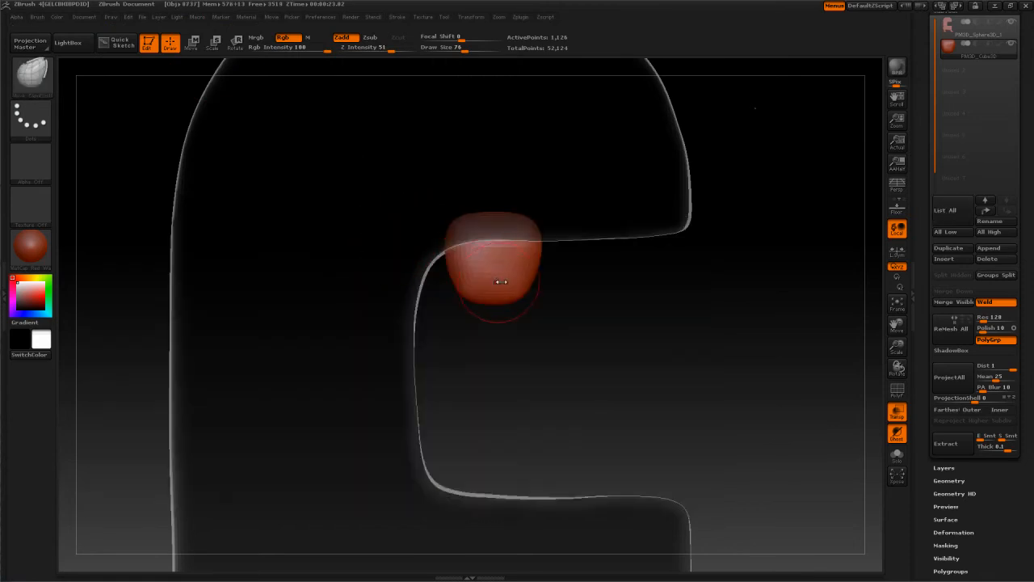
key(s)
mouse_move(501, 299)
mouse_down()
mouse_move(515, 299)
mouse_move(495, 310)
mouse_move(458, 276)
mouse_up()
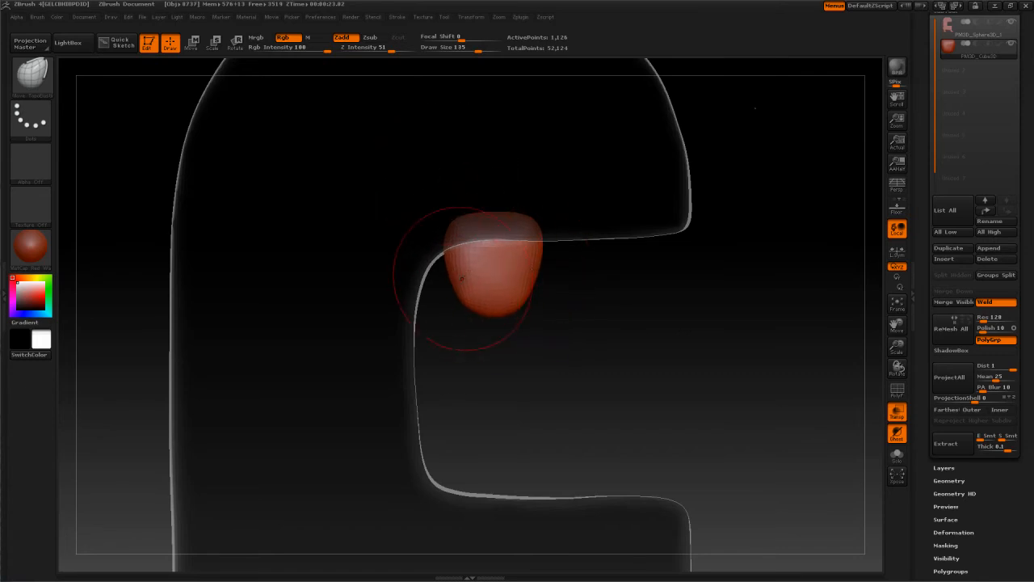
Step: Duplicate the tooth and move one copy along the upper jaw to sit beside the other
click(191, 41)
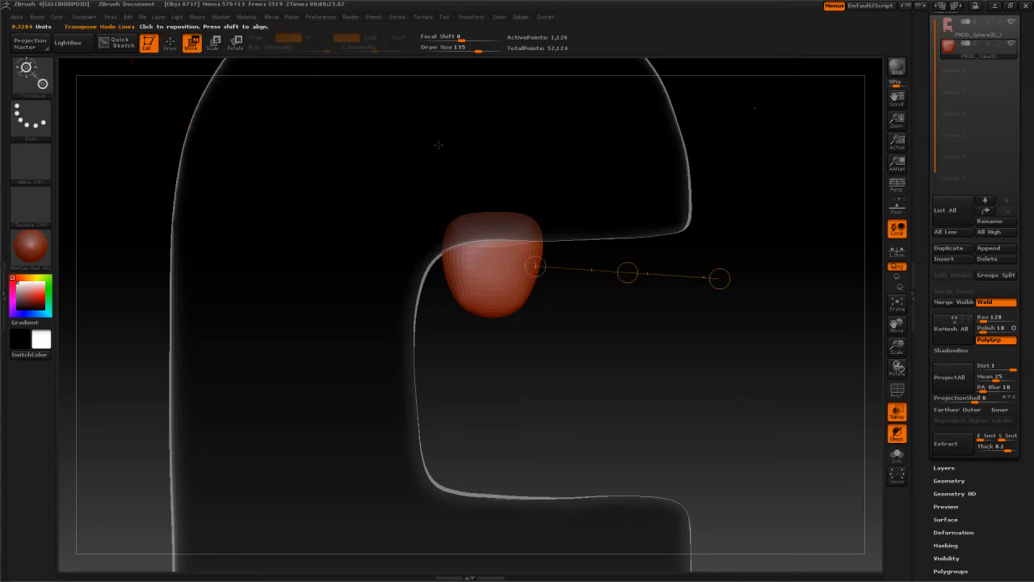
click(950, 248)
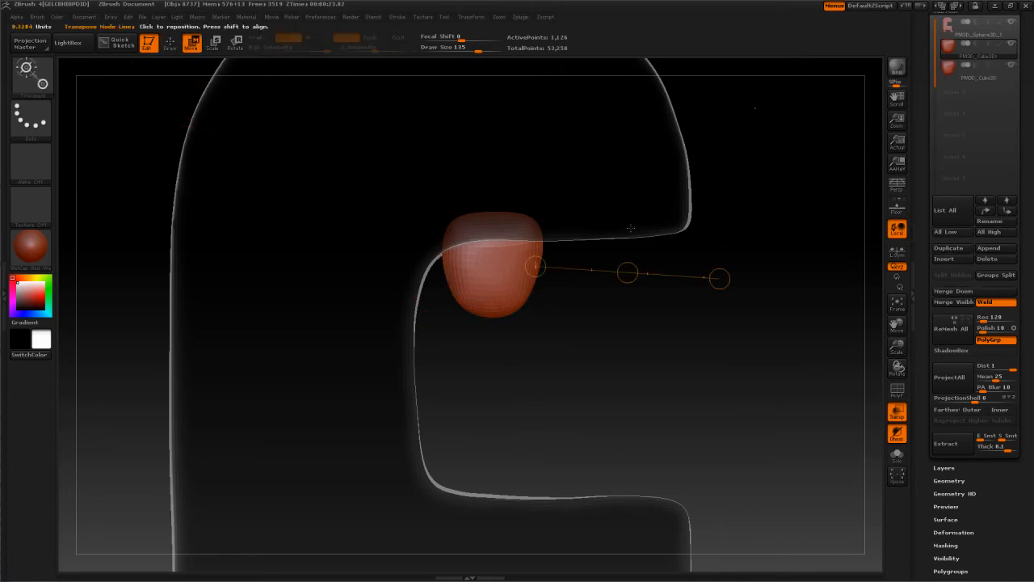
click(697, 279)
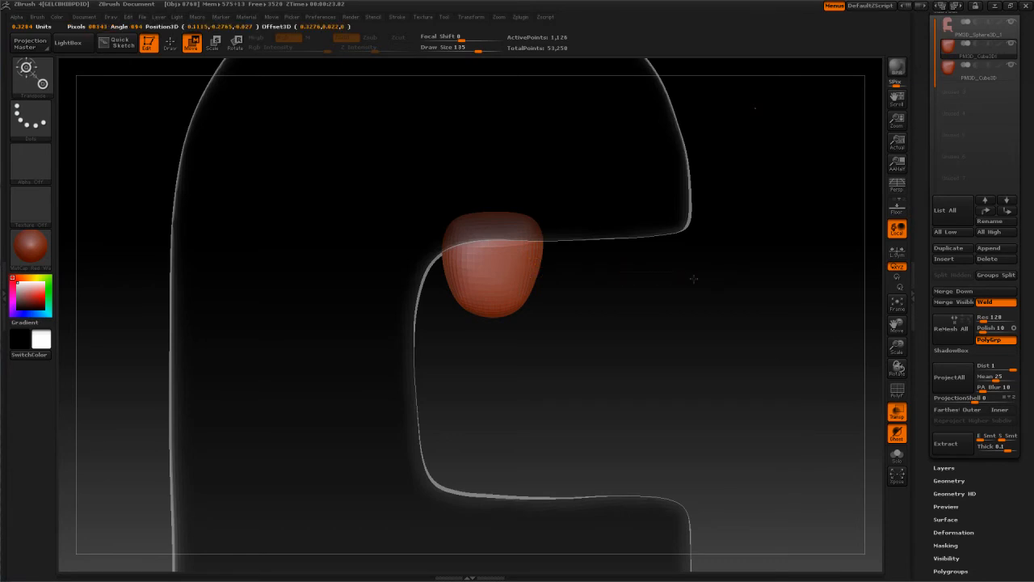
drag(502, 276, 687, 284)
drag(596, 280, 693, 277)
Step: Select the tooth nearest the mouth's inner corner and make it slightly narrower
alt+click(482, 259)
drag(611, 282, 571, 232)
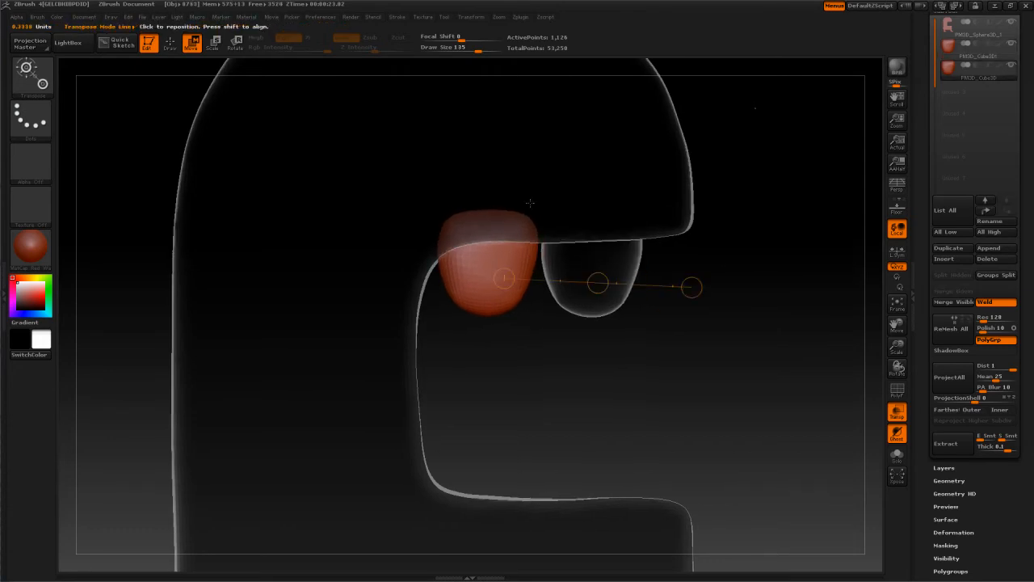
click(238, 45)
key(w)
mouse_move(491, 260)
mouse_down()
mouse_move(725, 261)
mouse_move(695, 259)
mouse_up()
Step: Narrow the second tooth and move it close against the innermost tooth
alt+click(614, 287)
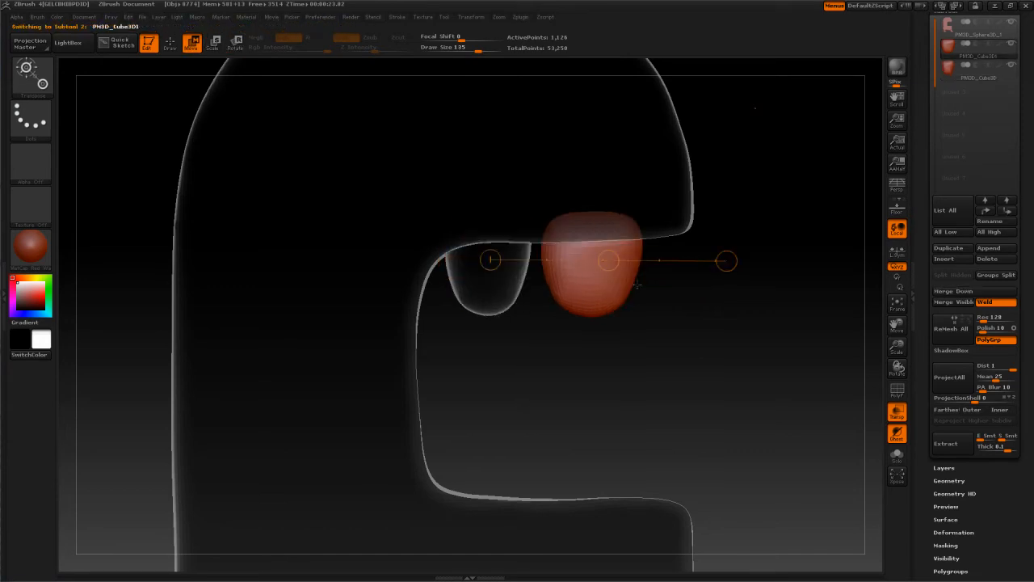
drag(594, 278, 722, 278)
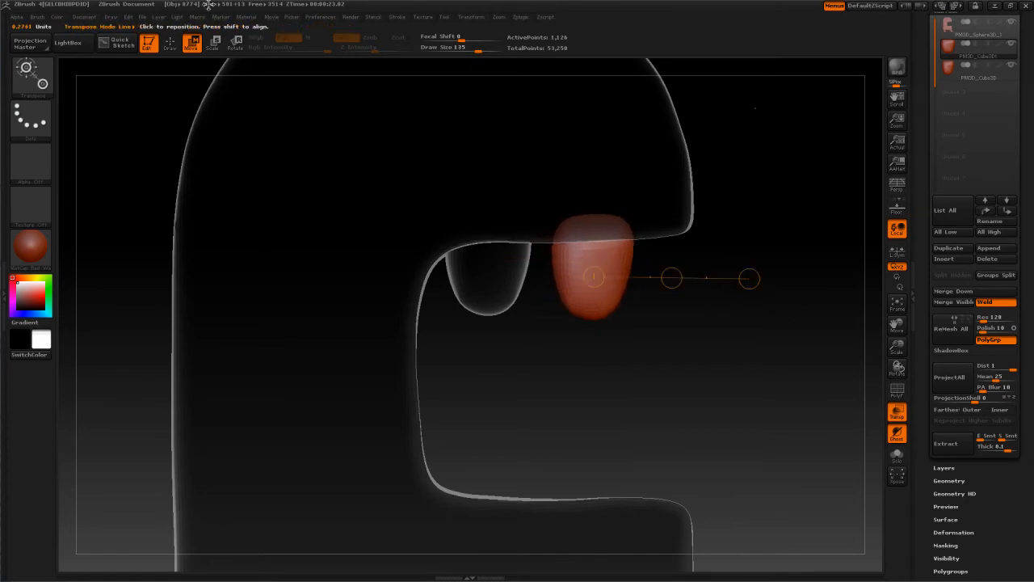
drag(601, 277, 582, 268)
alt+drag(486, 278, 542, 265)
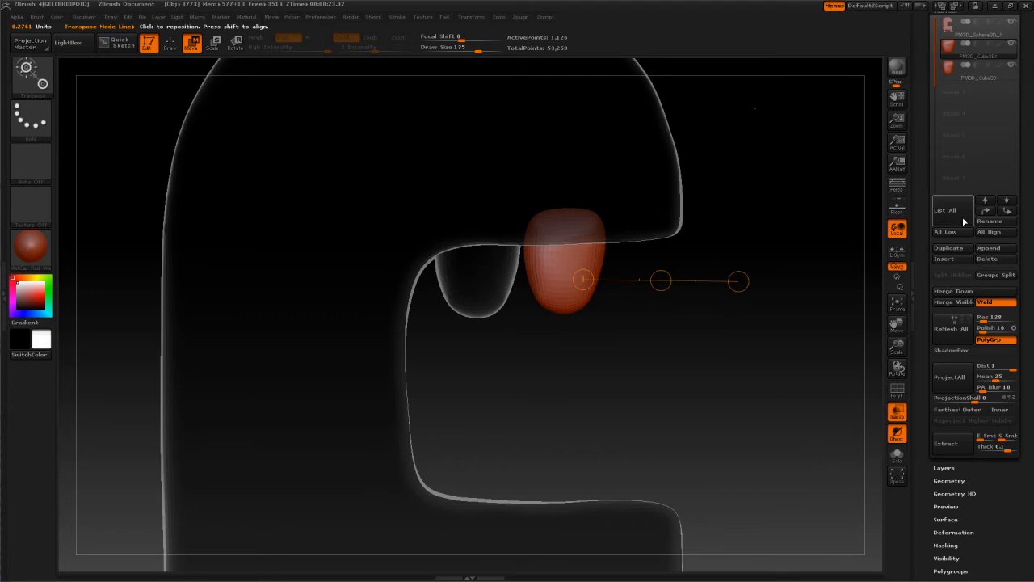
Step: Duplicate the second tooth and move one copy to the outer end of the upper jaw
click(949, 249)
mouse_move(569, 257)
mouse_down()
mouse_move(631, 267)
mouse_move(707, 261)
mouse_up()
drag(638, 259, 716, 261)
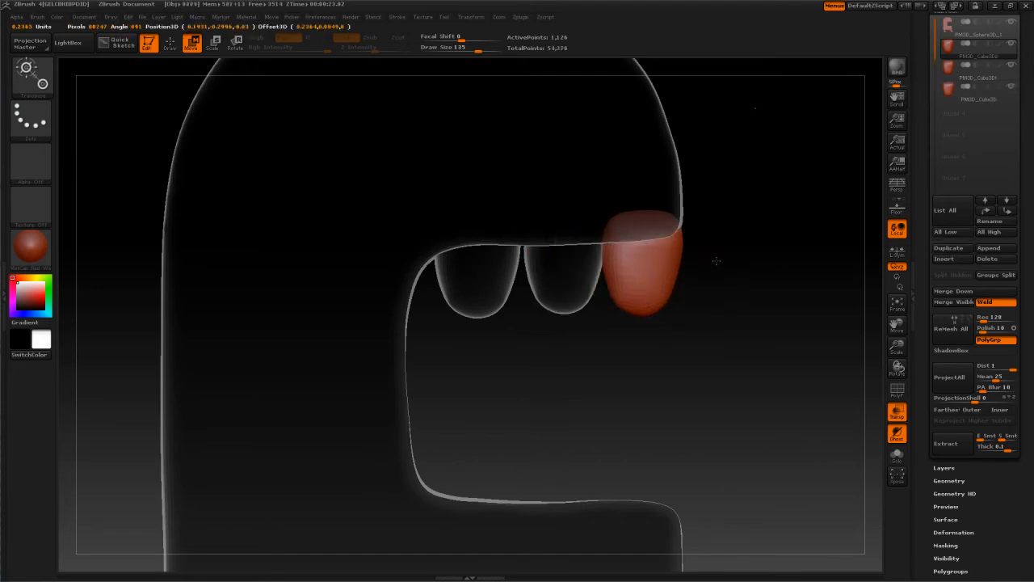
Step: Shift the three upper teeth individually toward the mouth's inner corner so they form an evenly spaced row
alt+click(567, 281)
drag(639, 258, 628, 257)
alt+click(487, 280)
alt+click(579, 280)
alt+click(640, 288)
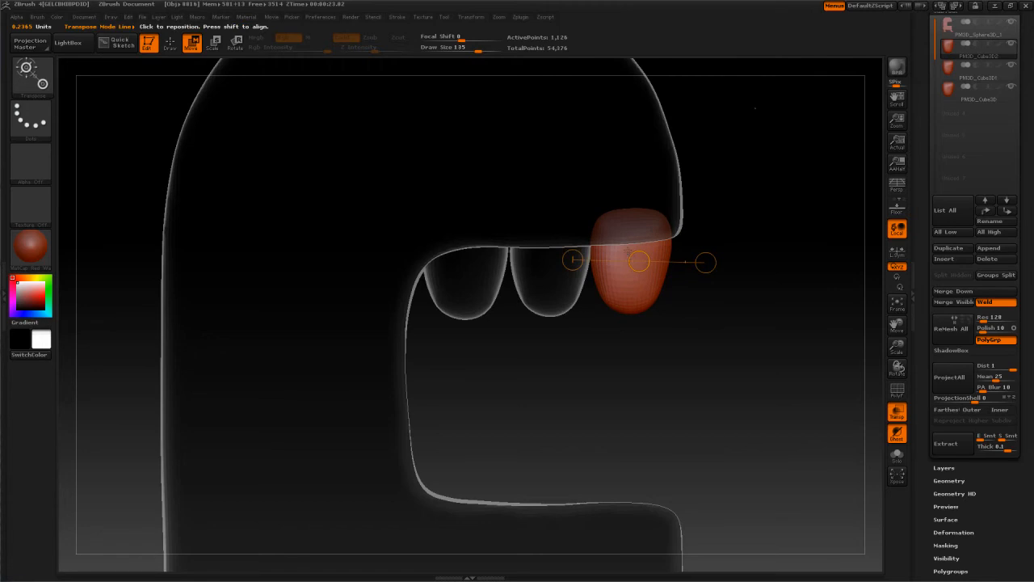
Step: Select the creature's body and reshape the front of the upper jaw with the Move Topological brush at draw size 256
click(966, 32)
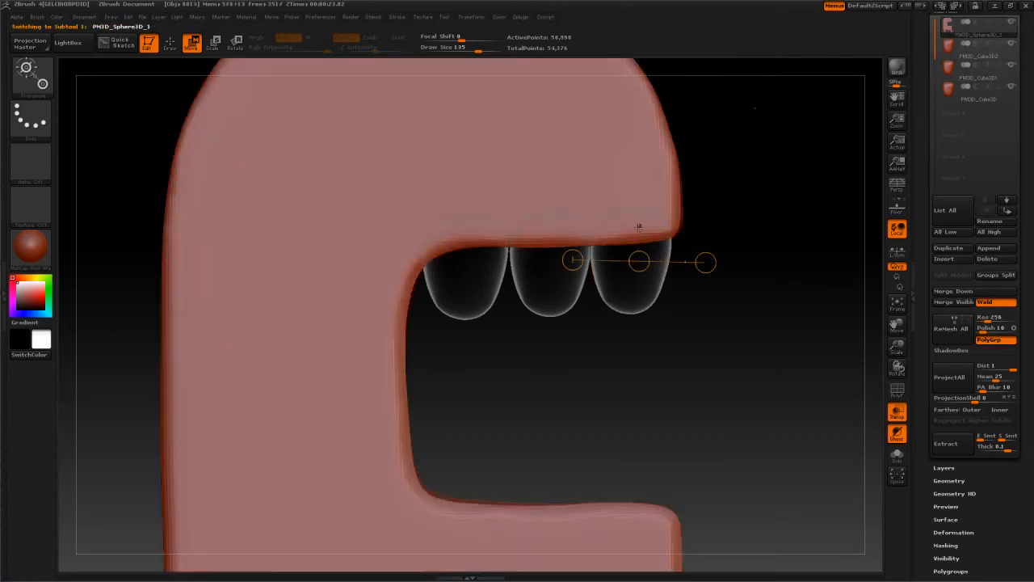
key(q)
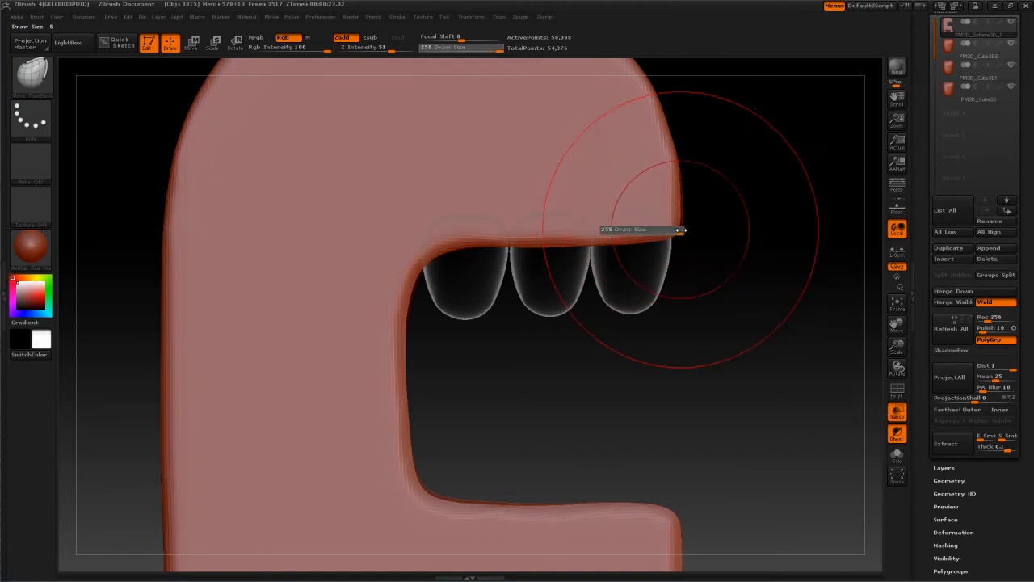
drag(674, 223, 683, 229)
alt+drag(727, 182, 721, 212)
drag(644, 153, 649, 152)
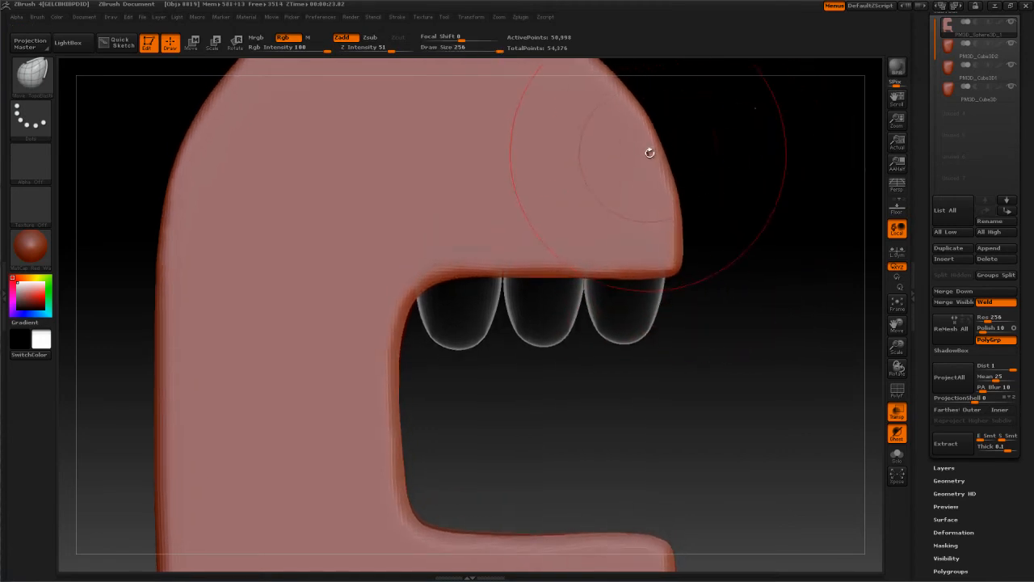
Step: Turn off Ghost and Transparency so the body and teeth display as solid
click(897, 434)
alt+drag(700, 411, 661, 369)
alt+drag(712, 392, 769, 386)
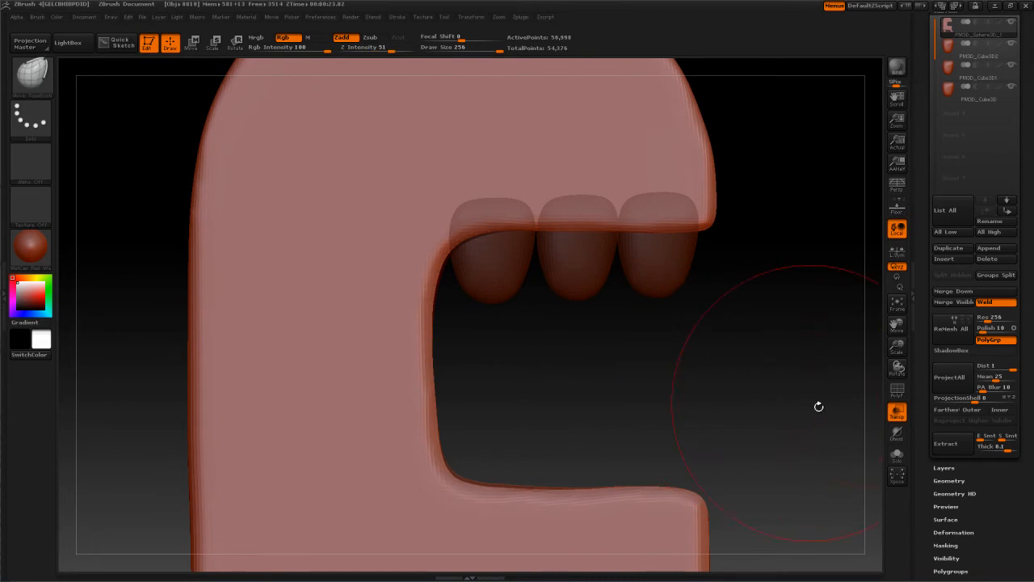
click(894, 415)
mouse_move(759, 357)
alt+mouse_down()
mouse_move(705, 354)
mouse_move(696, 309)
mouse_move(698, 339)
mouse_move(715, 340)
mouse_move(691, 349)
mouse_move(713, 340)
alt+mouse_up()
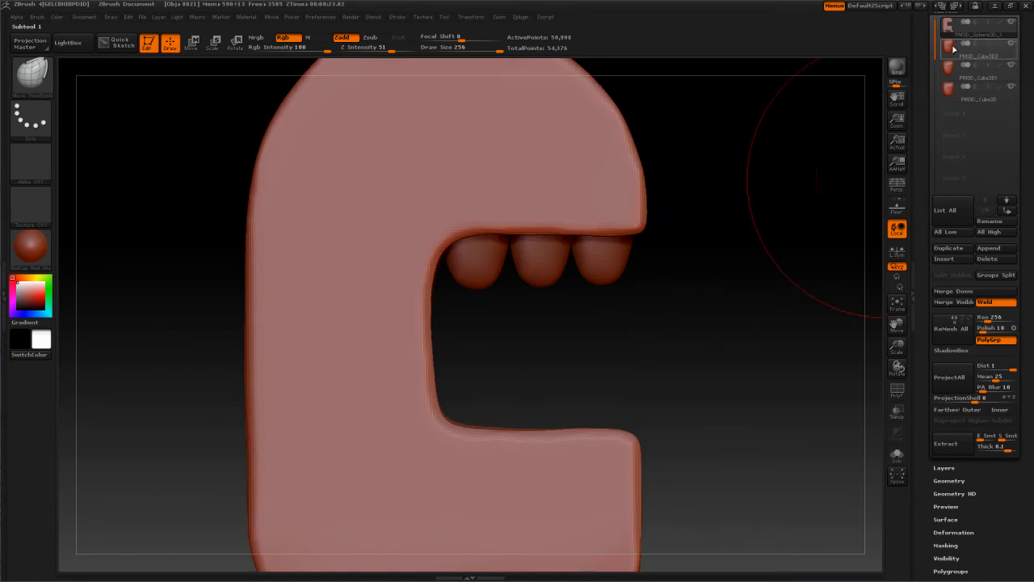
Step: Merge the three tooth subtools into one, accepting the non-undoable operation and skipping that note until the next restart
click(978, 49)
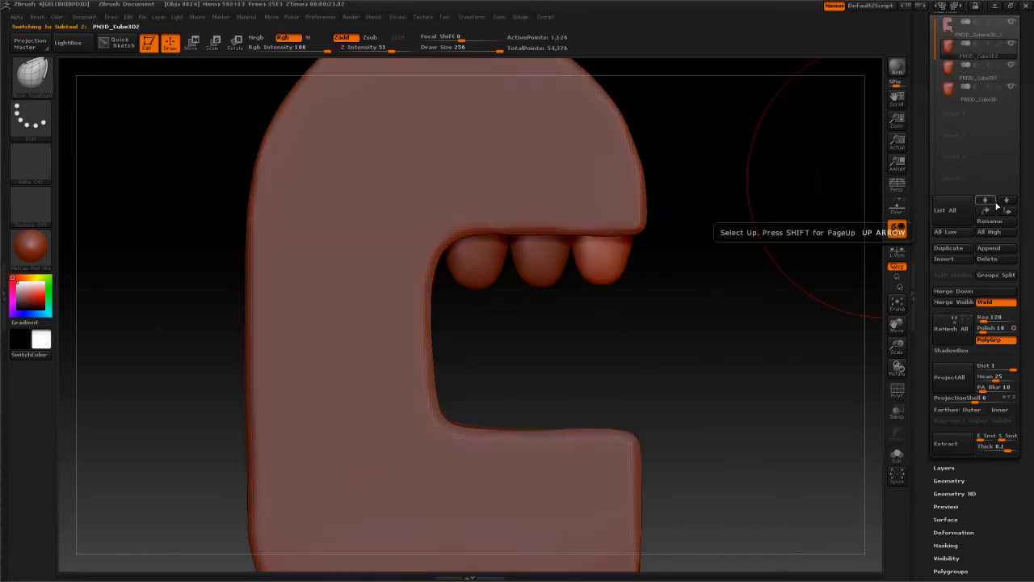
click(960, 292)
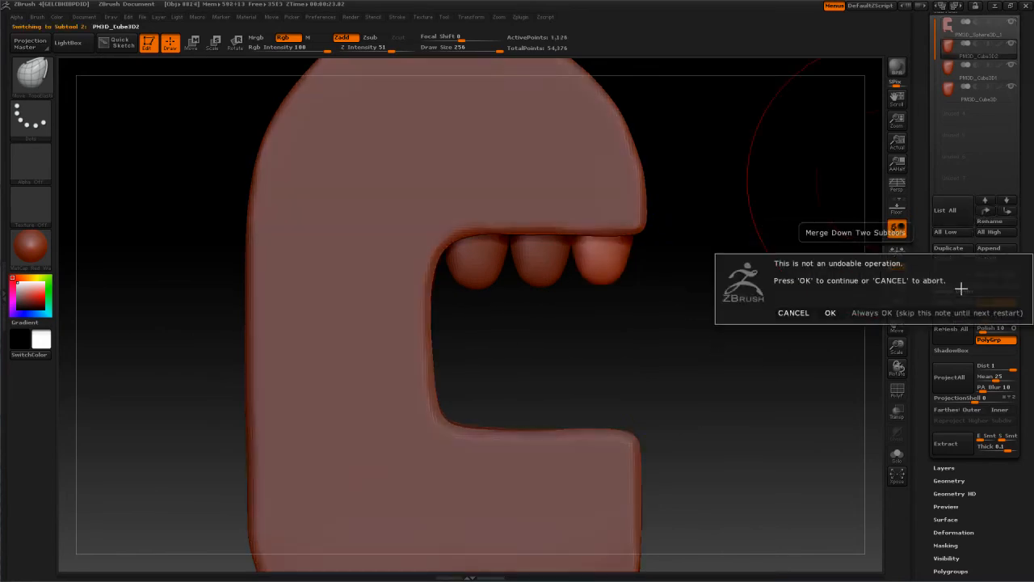
click(873, 314)
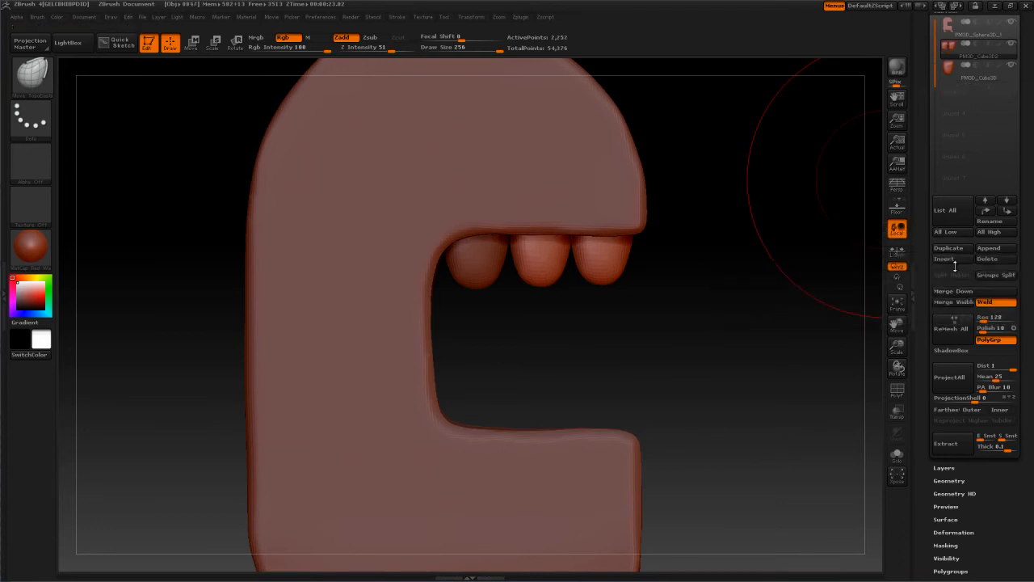
click(950, 290)
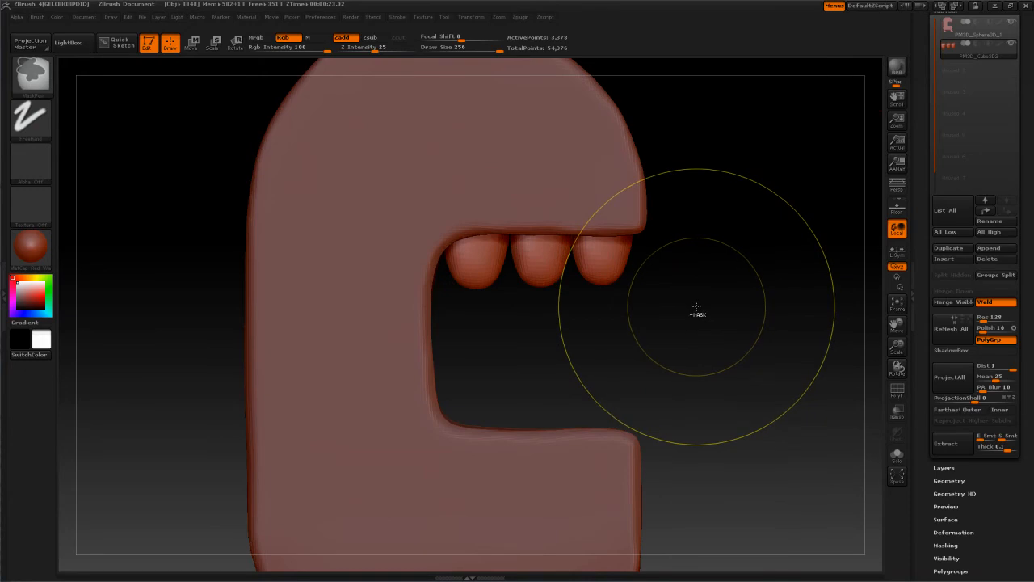
Step: Subdivide the merged teeth, then polish and smooth their surfaces with a polish brush at draw size 101
key(ctrl+d)
key(b)
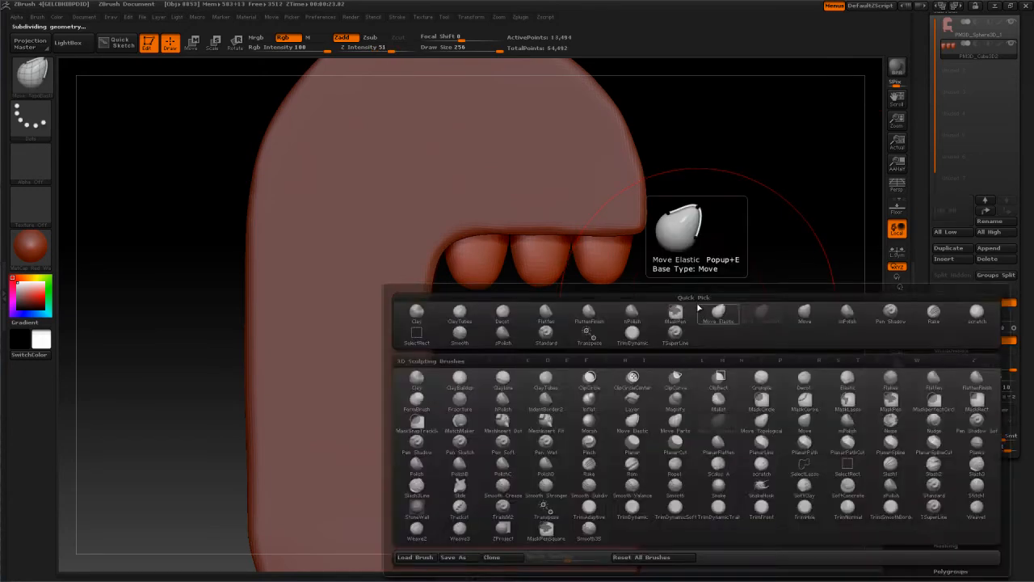
key(c)
key(b)
key(s)
drag(698, 294, 670, 294)
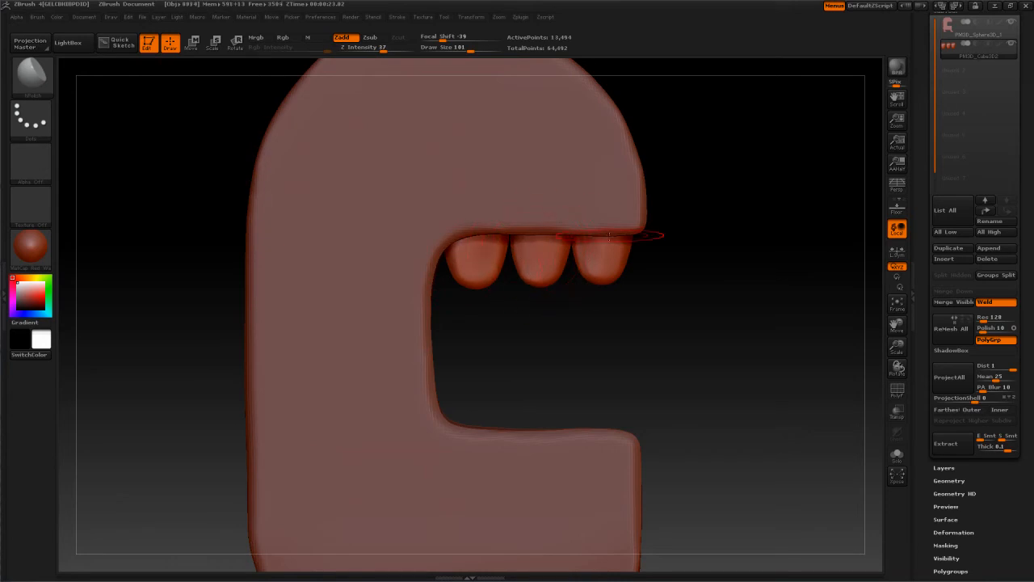
shift+drag(606, 244, 581, 253)
Step: Duplicate the merged row of teeth and rotate one copy upside down to point upward
click(949, 248)
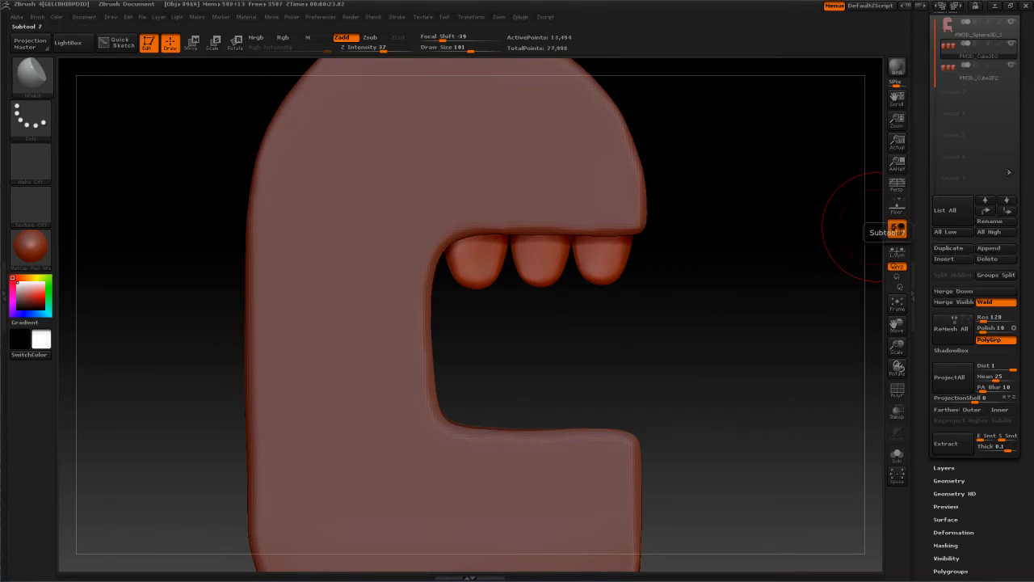
click(1007, 209)
click(235, 42)
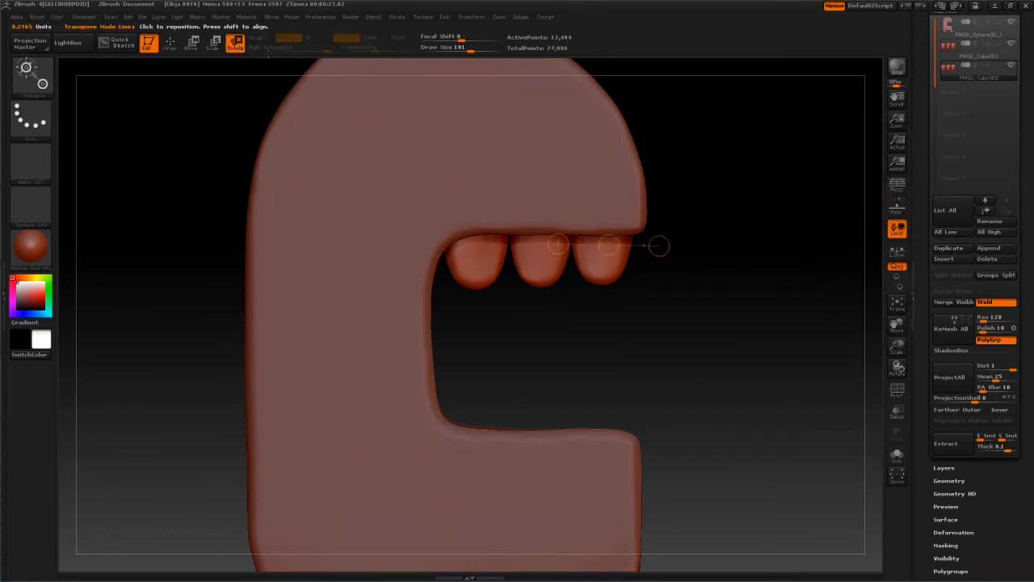
drag(600, 259, 832, 267)
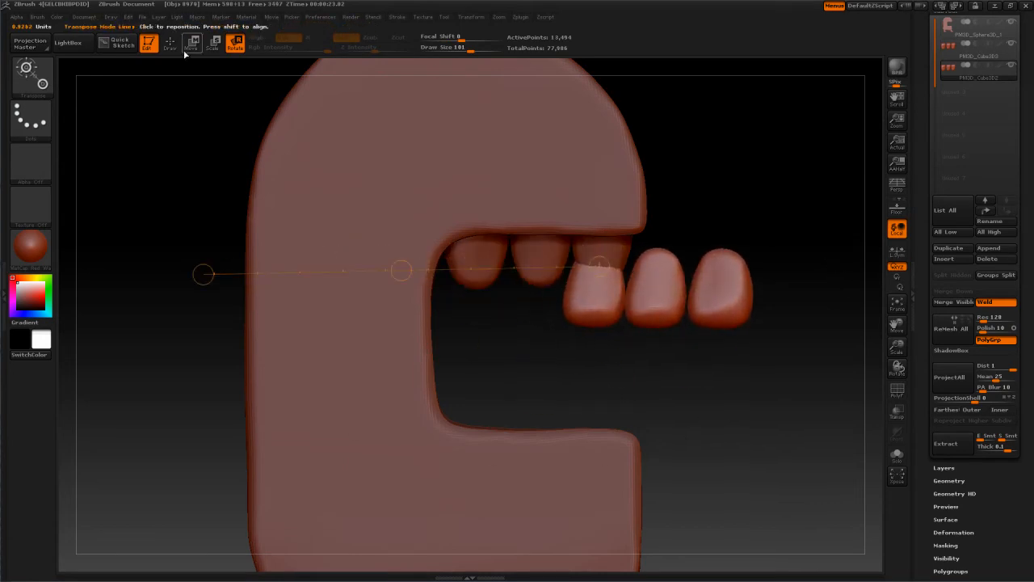
Step: Move the flipped row of teeth onto the lower jaw and select the creature's body subtool
click(191, 42)
drag(651, 301, 522, 436)
alt+drag(622, 353, 644, 220)
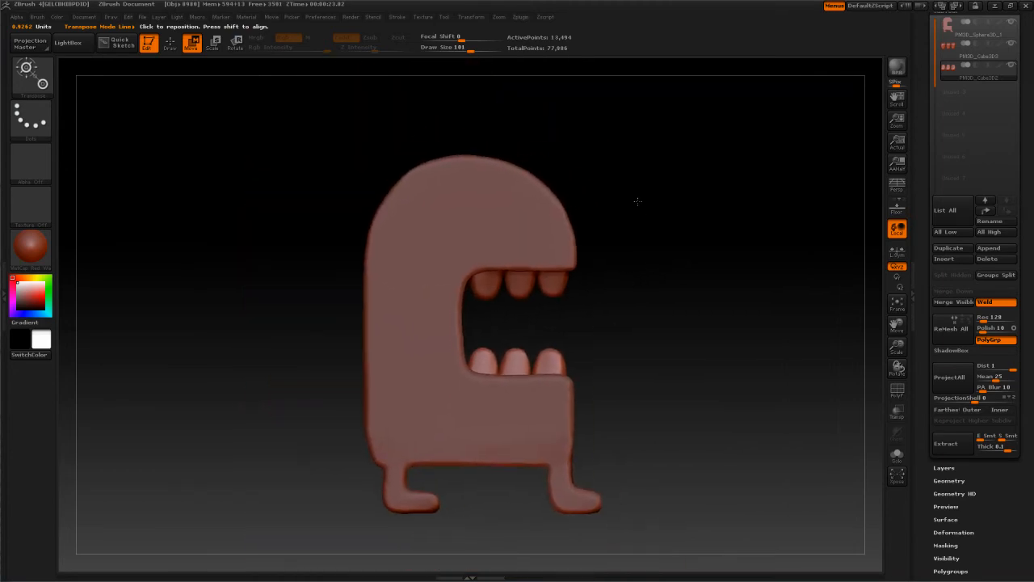
click(978, 33)
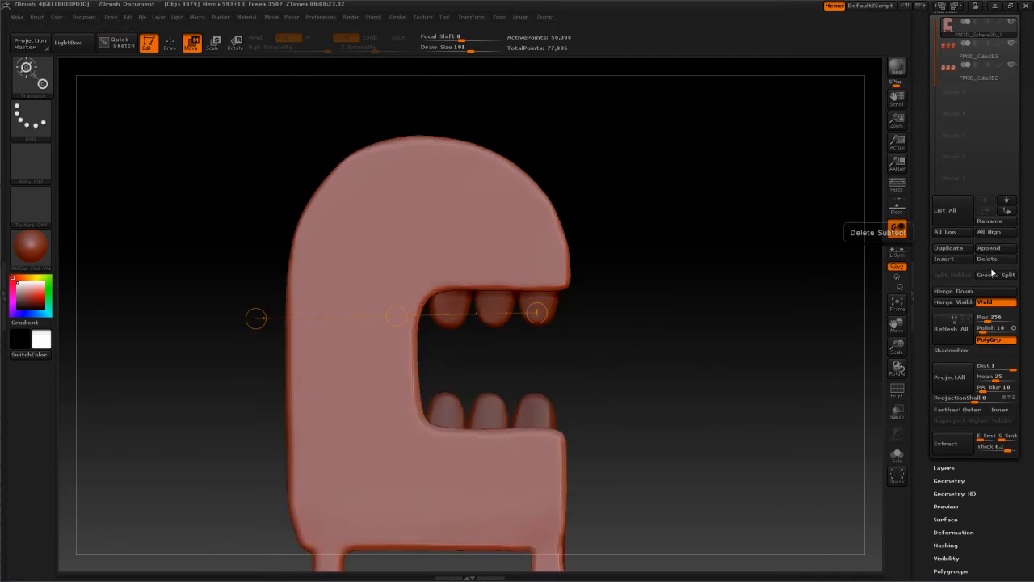
Step: Append a sphere subtool, select it and scale it down to eye size
click(992, 248)
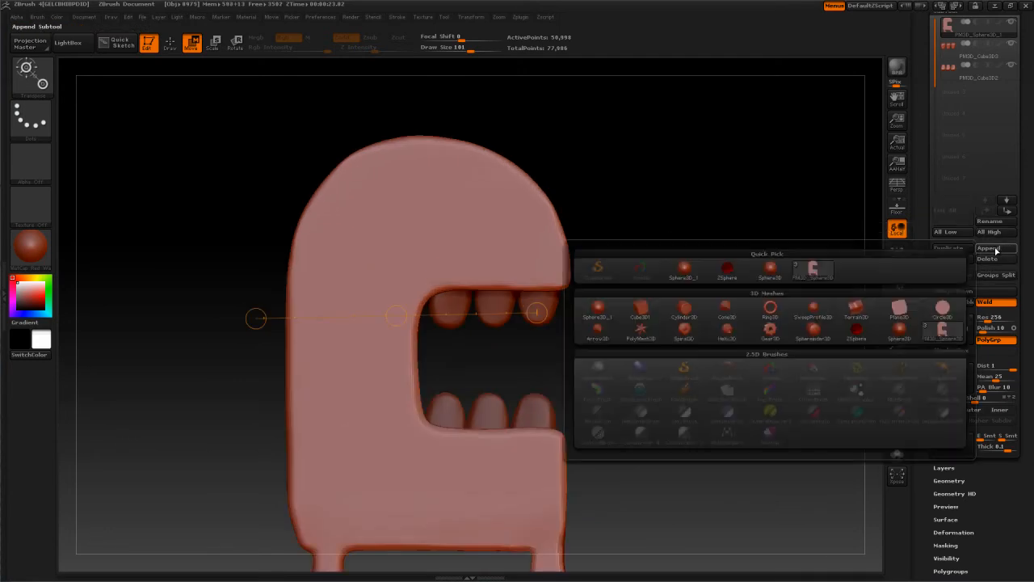
click(686, 269)
click(952, 88)
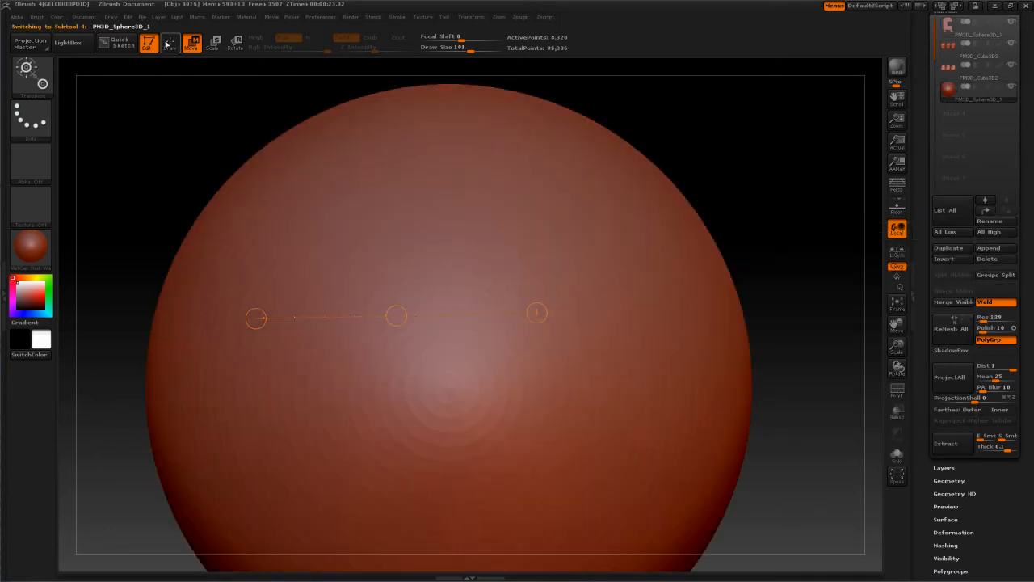
key(e)
drag(462, 392, 564, 345)
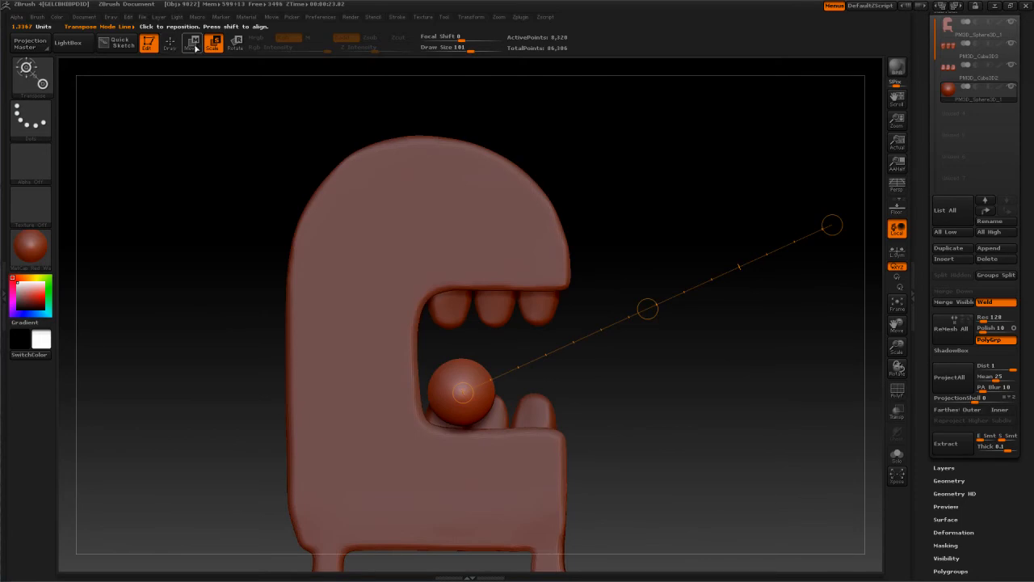
Step: Move the small sphere up to the back part of the creature's head, beside the body's flat face
click(194, 43)
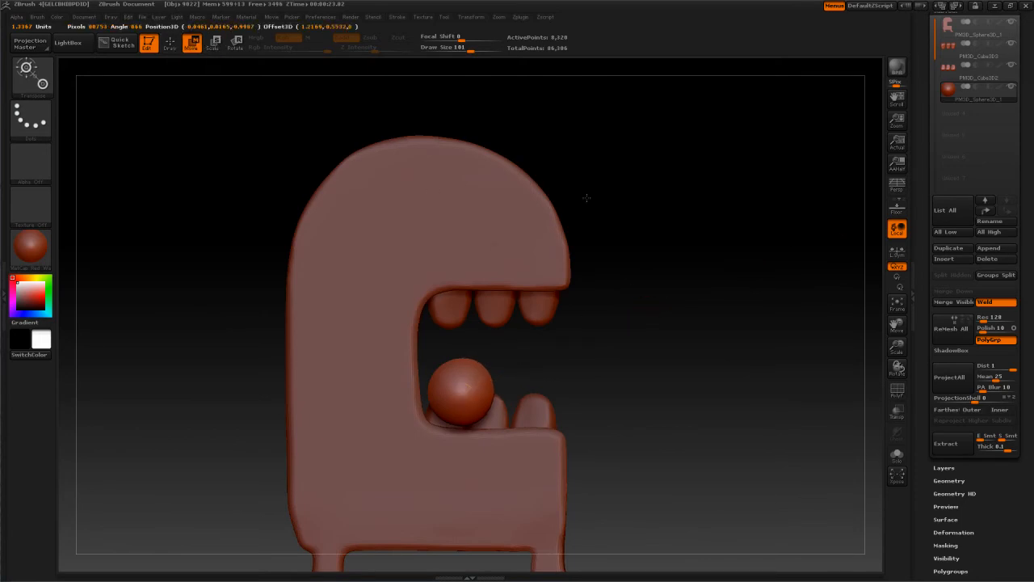
drag(459, 346, 370, 192)
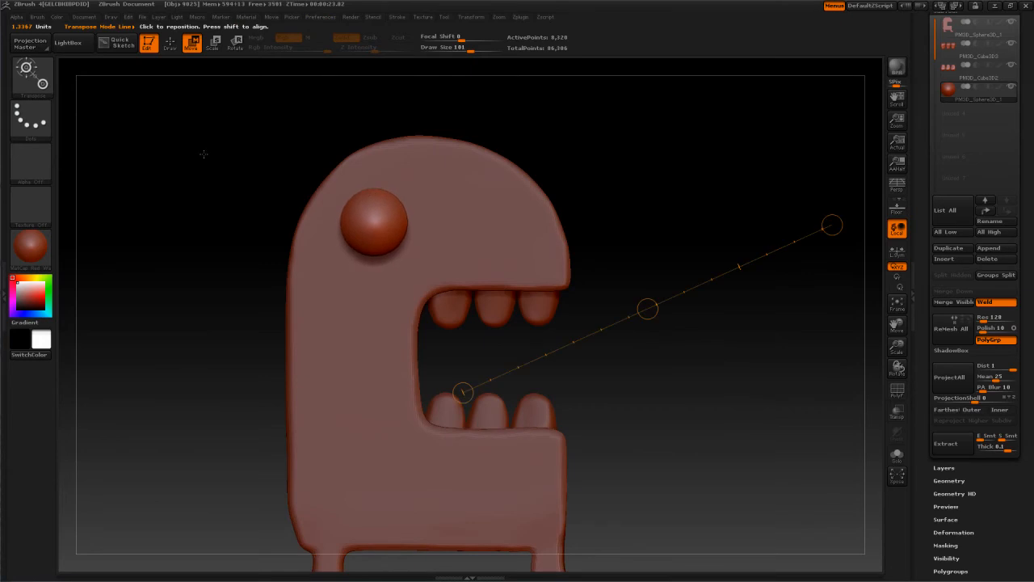
shift+drag(229, 141, 142, 164)
drag(496, 186, 557, 205)
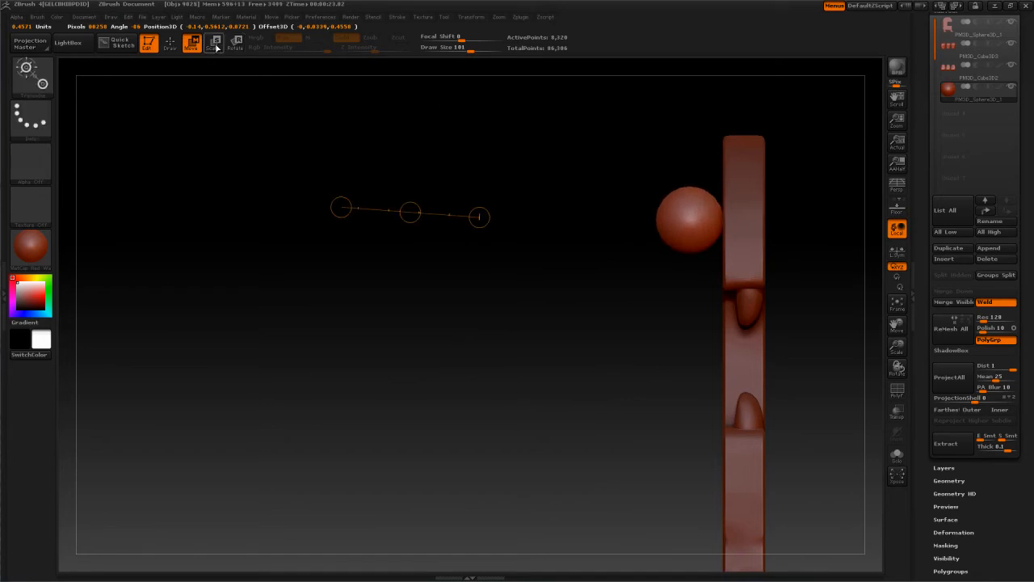
Step: Flatten the eye sphere along the body's thickness direction into a thin ellipsoid
click(213, 44)
drag(687, 218, 610, 217)
mouse_move(610, 216)
mouse_down()
mouse_move(593, 222)
mouse_move(644, 221)
mouse_move(605, 215)
mouse_move(649, 230)
mouse_up()
Step: Move the flattened eye inward until it is partly sunk into the side face of the head
click(192, 43)
drag(566, 286, 804, 381)
alt+drag(733, 354, 625, 420)
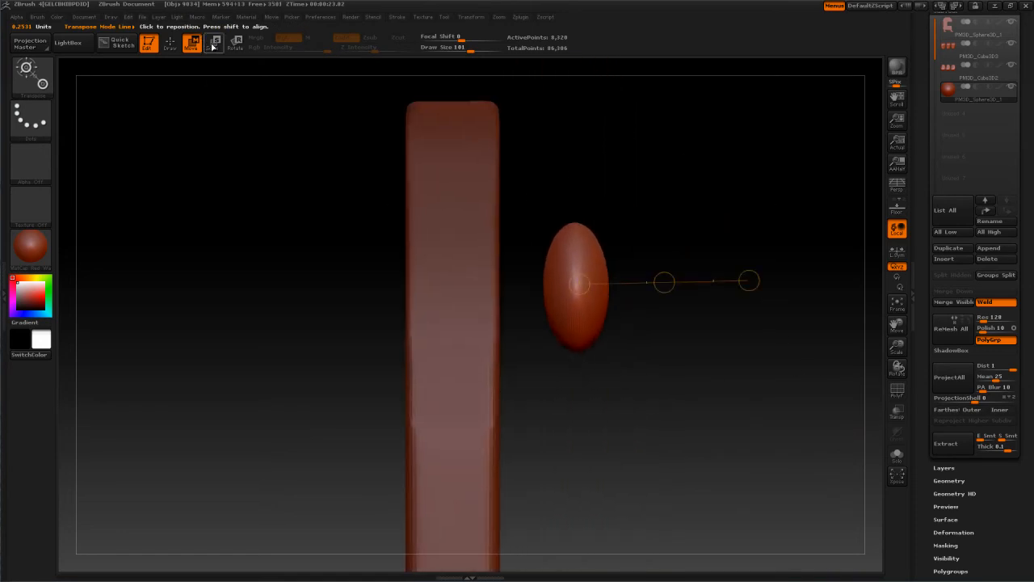
drag(665, 282, 587, 282)
drag(632, 389, 570, 377)
Step: Shift the eye slightly toward the back of the head in side view
alt+drag(748, 275, 728, 140)
alt+drag(714, 249, 700, 172)
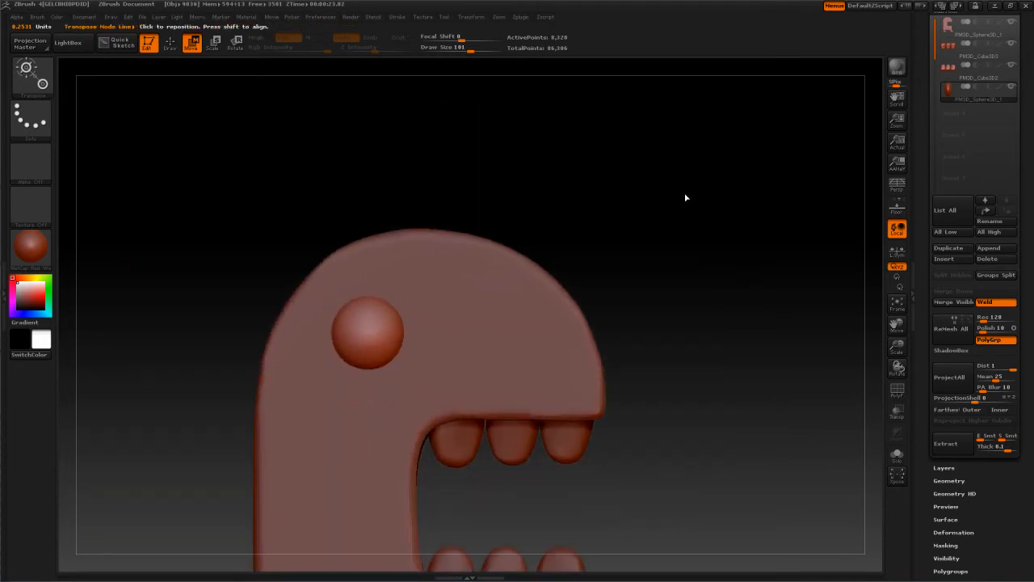
drag(365, 336, 136, 344)
drag(250, 339, 237, 338)
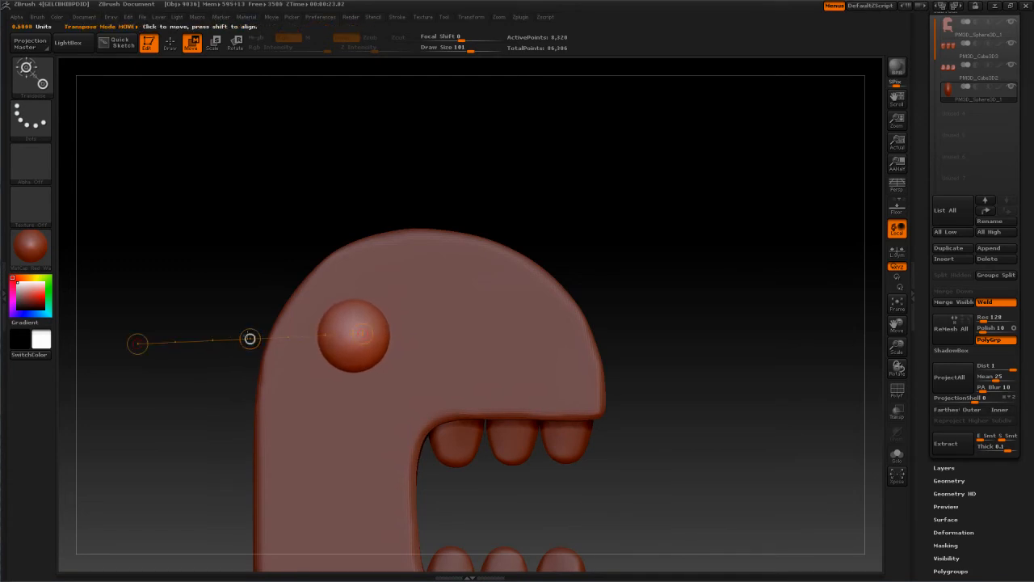
alt+drag(752, 218, 643, 149)
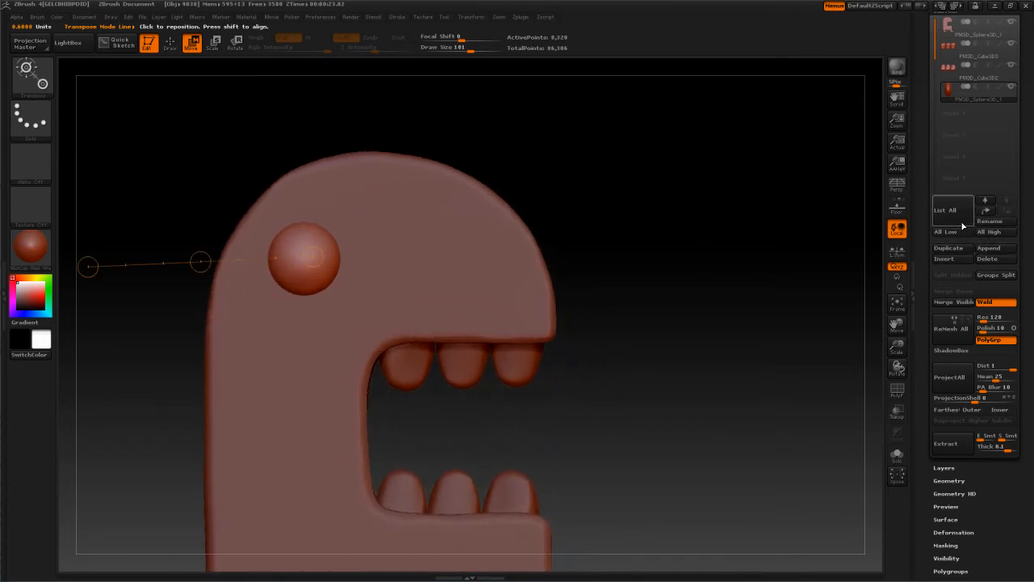
Step: Duplicate the eye subtool and scale the copy down uniformly as the start of a pupil
click(965, 252)
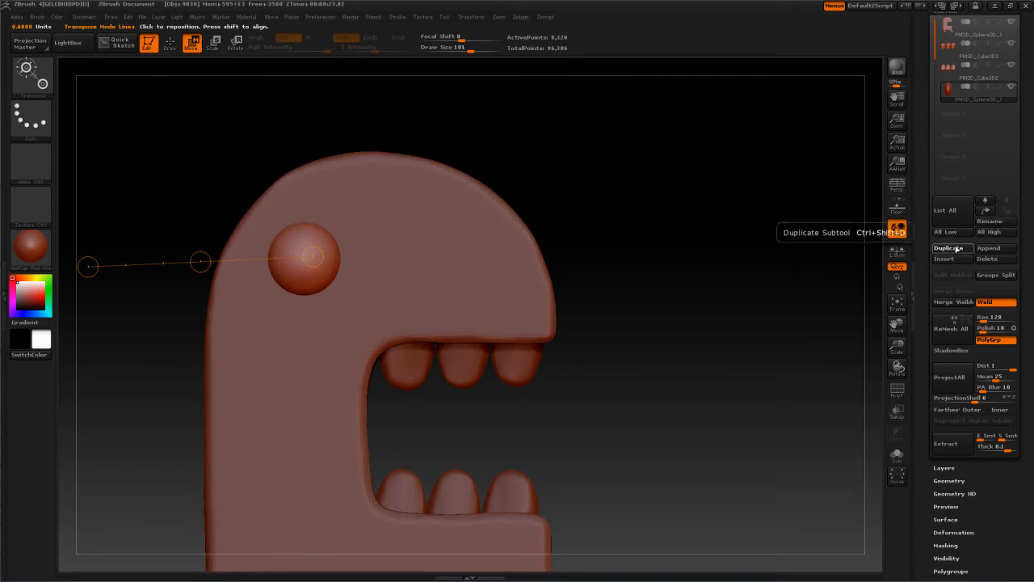
click(952, 119)
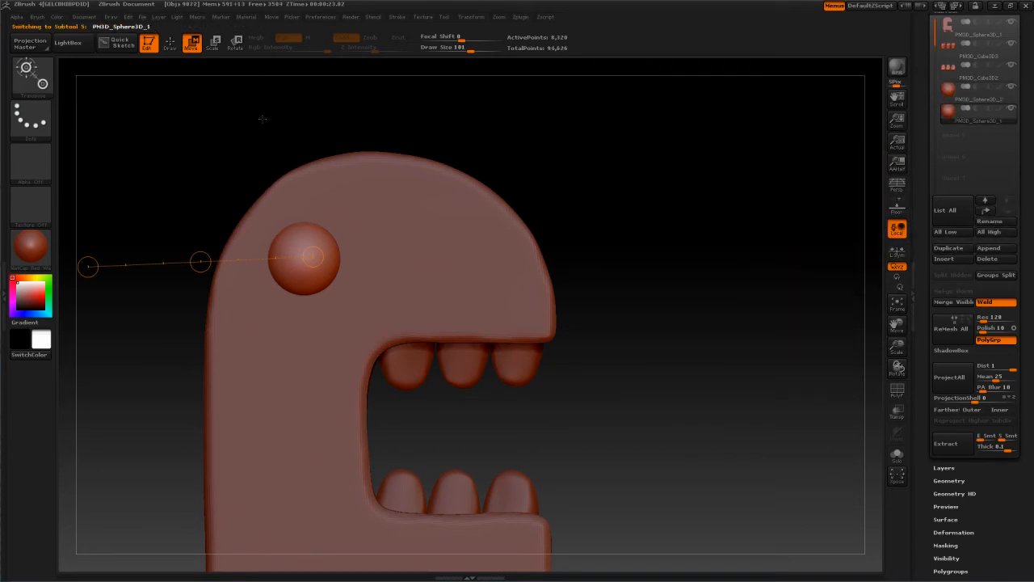
click(212, 42)
drag(294, 273, 151, 367)
drag(231, 324, 239, 311)
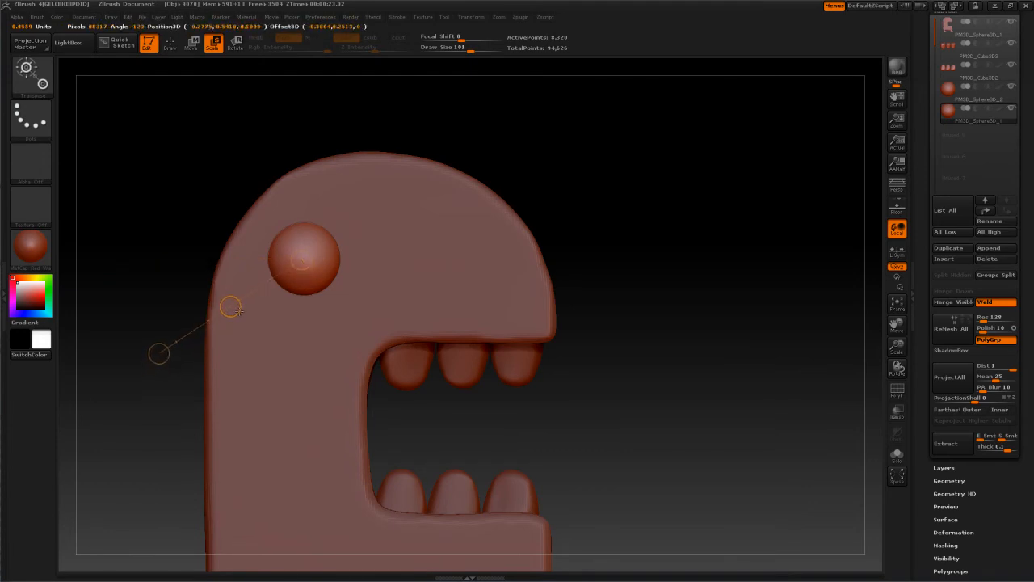
click(159, 351)
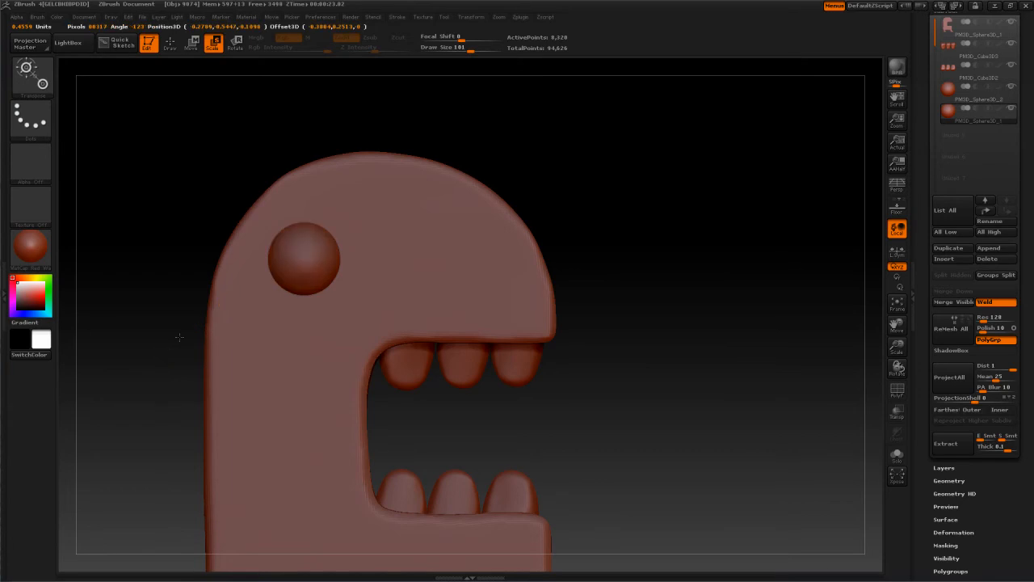
drag(189, 332, 189, 330)
Step: Move the pupil copy outward so it protrudes from the eye's outer surface
click(192, 44)
drag(146, 211, 226, 220)
mouse_move(283, 245)
mouse_down()
mouse_move(404, 238)
mouse_move(423, 247)
mouse_up()
drag(353, 248, 363, 249)
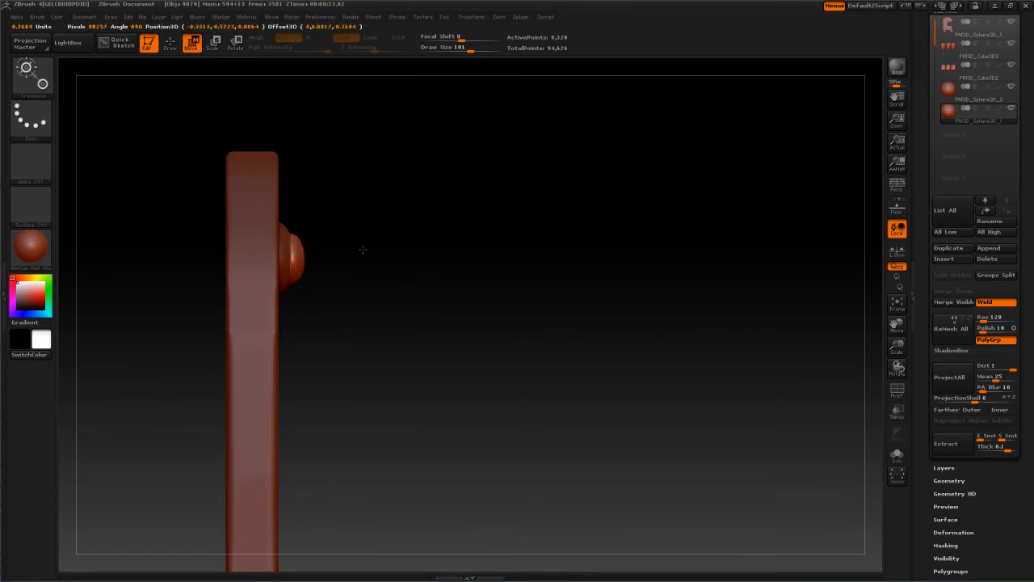
Step: Scale the pupil down further to a tiny ellipsoid in front of the eye
click(215, 45)
mouse_move(495, 103)
alt+mouse_down()
mouse_move(528, 154)
mouse_move(532, 188)
alt+mouse_up()
mouse_move(333, 284)
mouse_down()
mouse_move(607, 284)
mouse_move(565, 282)
mouse_up()
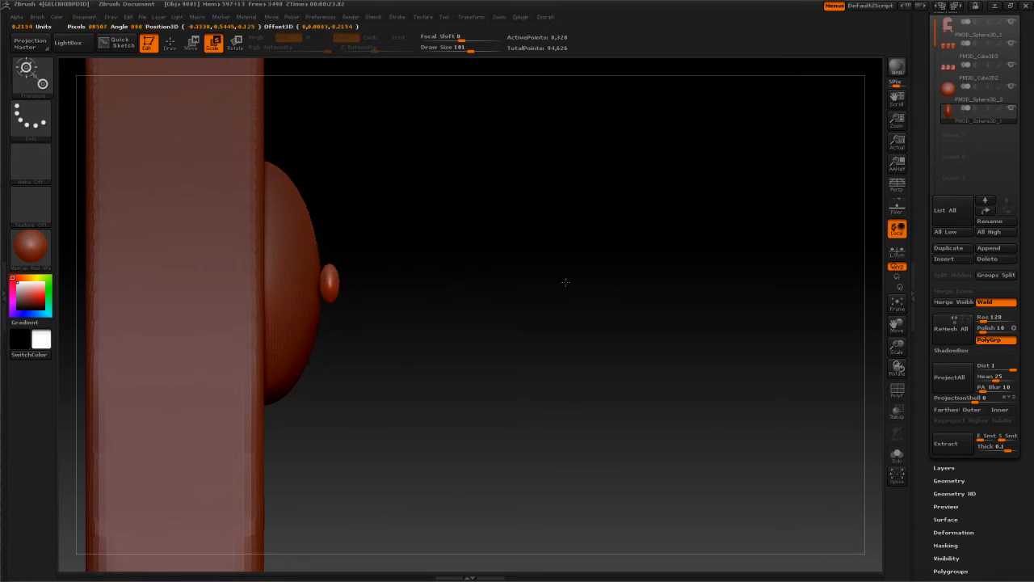
Step: Move the pupil inward against the eye's surface and shift it toward the eye's centre
click(192, 44)
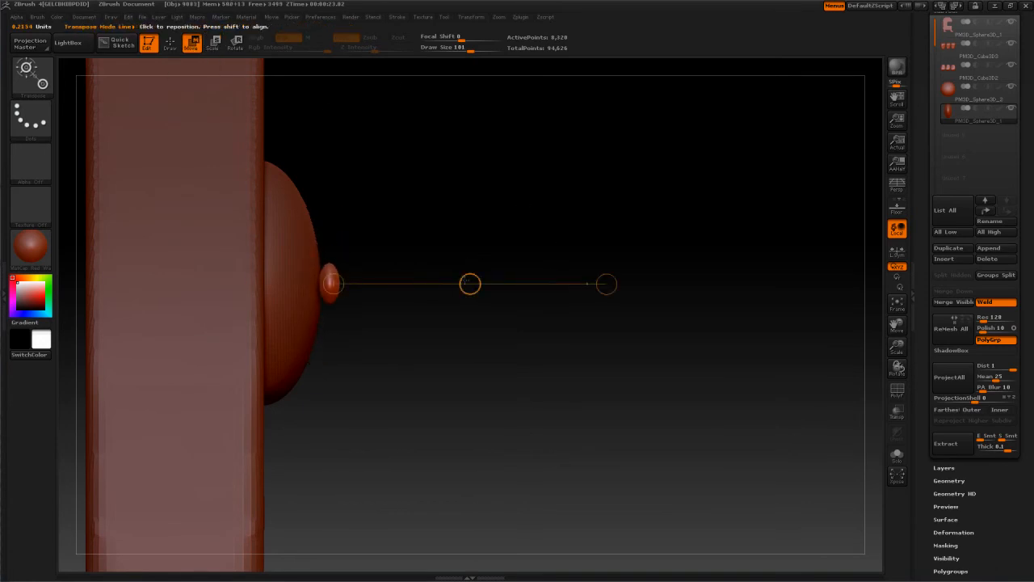
drag(468, 281, 457, 278)
shift+drag(504, 375, 450, 375)
alt+drag(638, 200, 824, 156)
mouse_move(272, 392)
mouse_down()
mouse_move(735, 282)
mouse_move(822, 190)
mouse_up()
drag(547, 290, 586, 292)
alt+drag(670, 143, 596, 85)
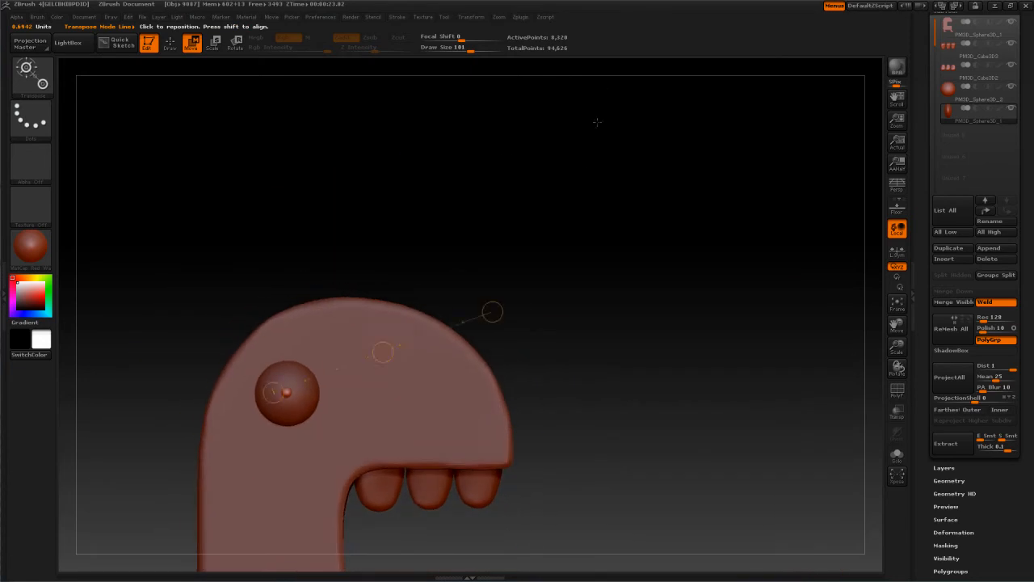
alt+drag(616, 304, 646, 170)
alt+drag(274, 107, 295, 158)
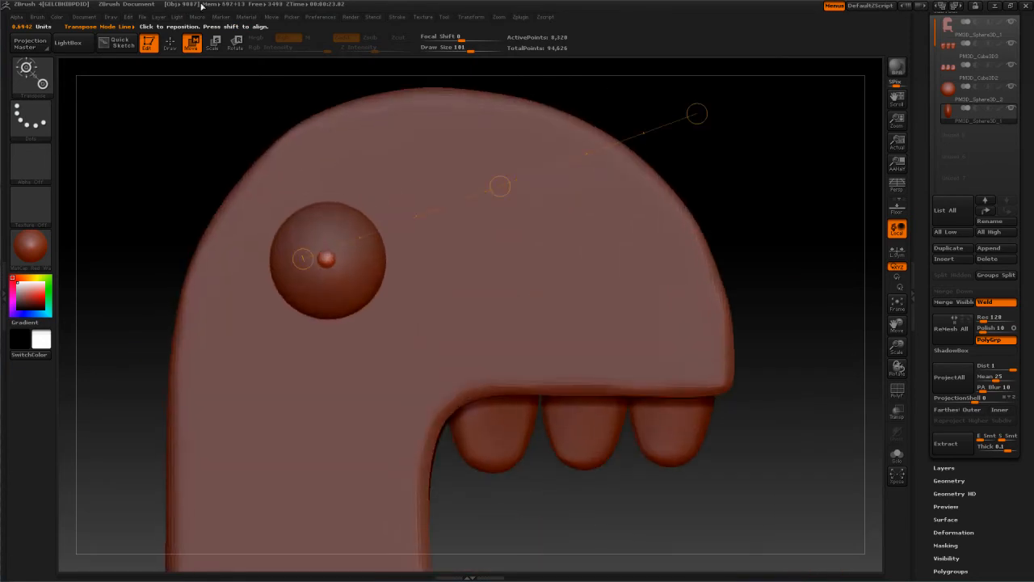
Step: Enlarge the pupil slightly and centre it on the eye
click(214, 42)
alt+drag(177, 143, 209, 219)
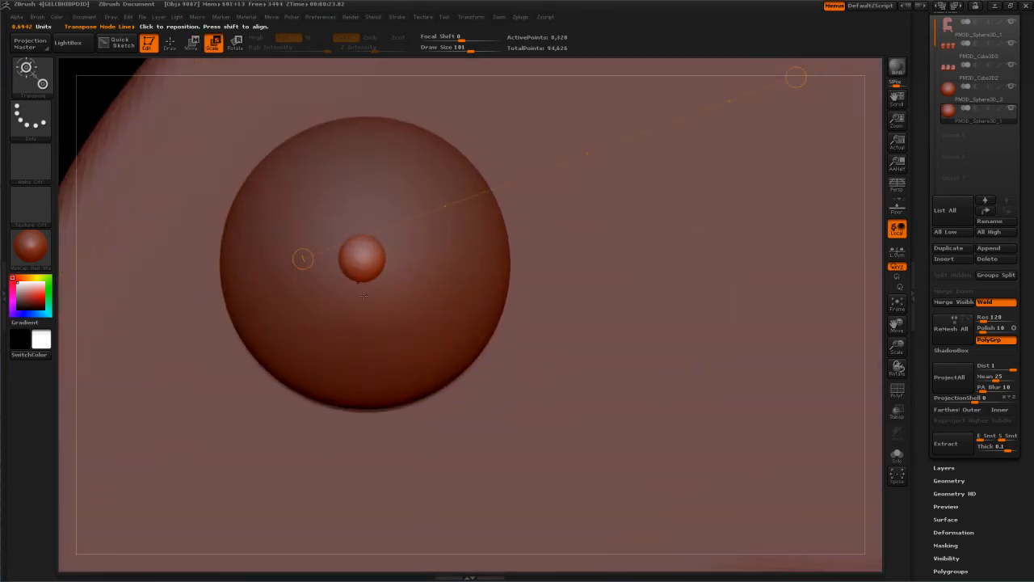
shift+drag(362, 258, 614, 300)
key(w)
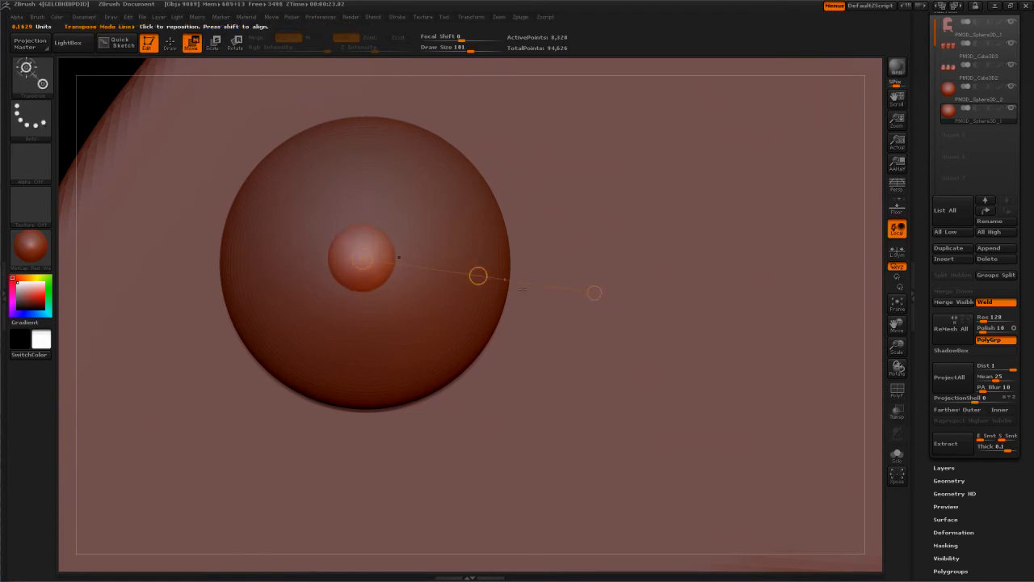
drag(478, 275, 482, 280)
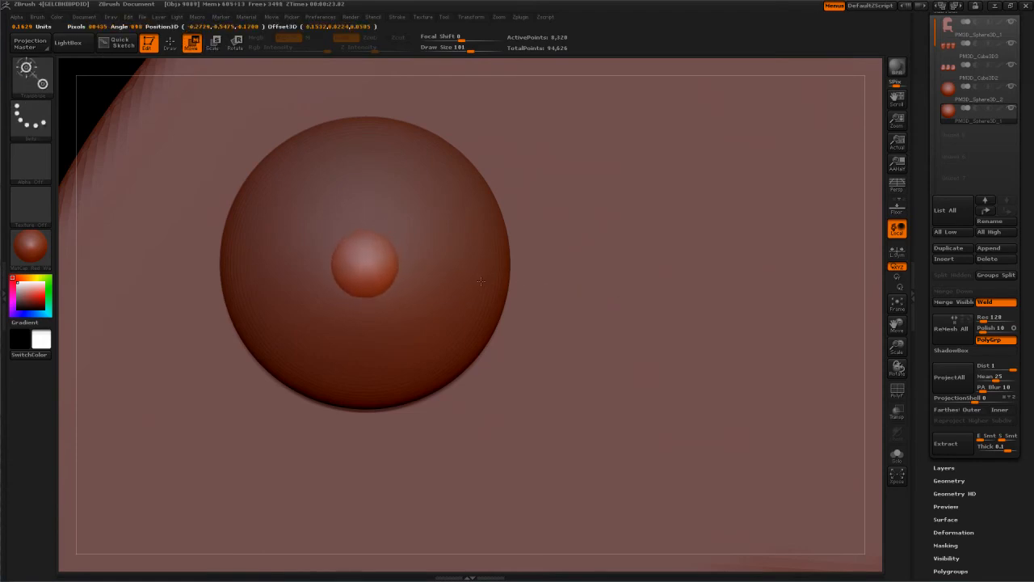
key(f)
alt+drag(690, 292, 615, 371)
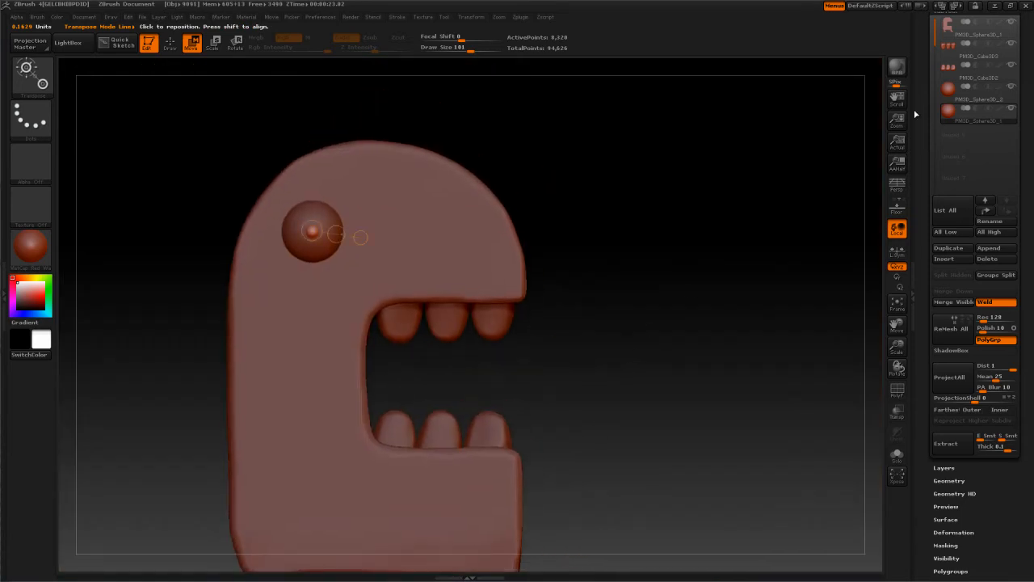
Step: Duplicate the eyeball subtool and move one copy across to the front edge of the head
click(978, 90)
alt+drag(666, 220, 607, 213)
click(170, 42)
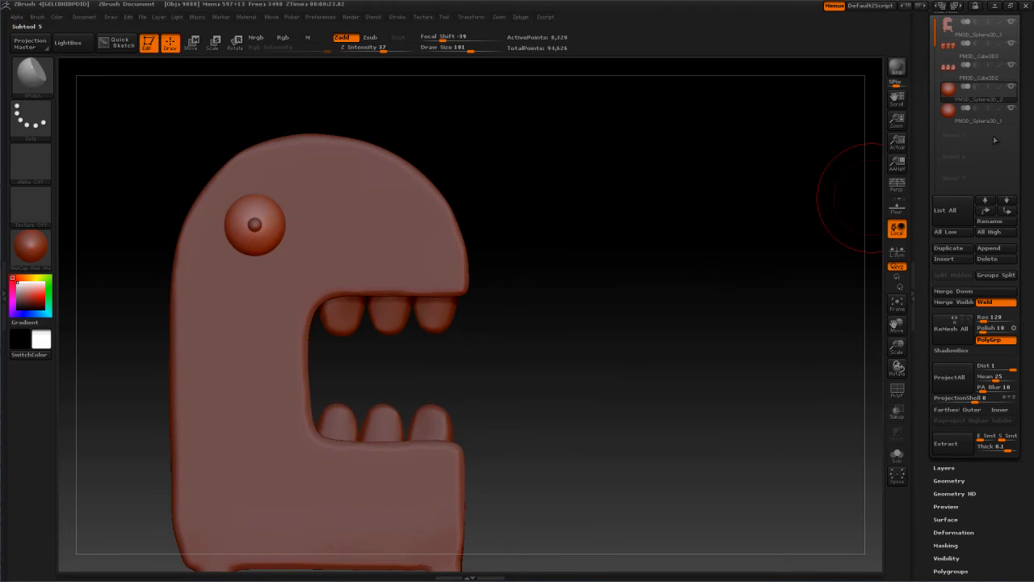
click(968, 249)
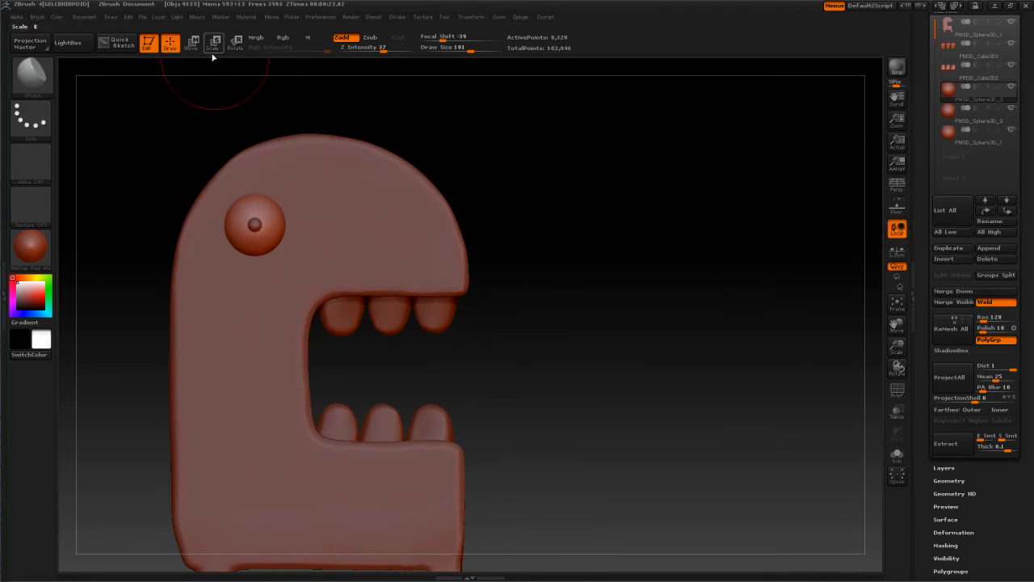
click(192, 42)
drag(278, 227, 485, 224)
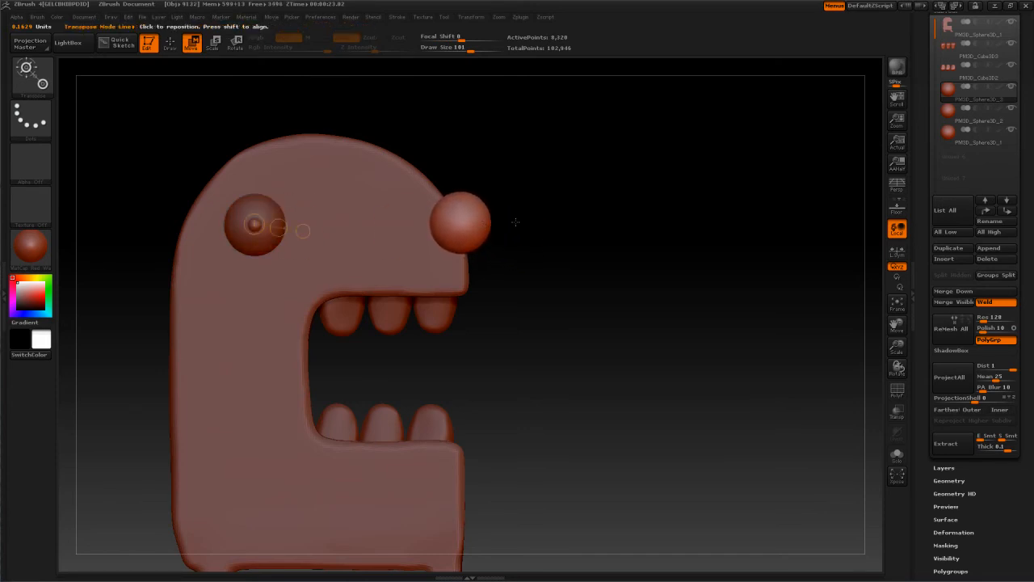
Step: Move the second eyeball to the far side of the head and tuck it in so it peeks out past the front edge
shift+drag(594, 263, 509, 272)
drag(310, 209, 437, 204)
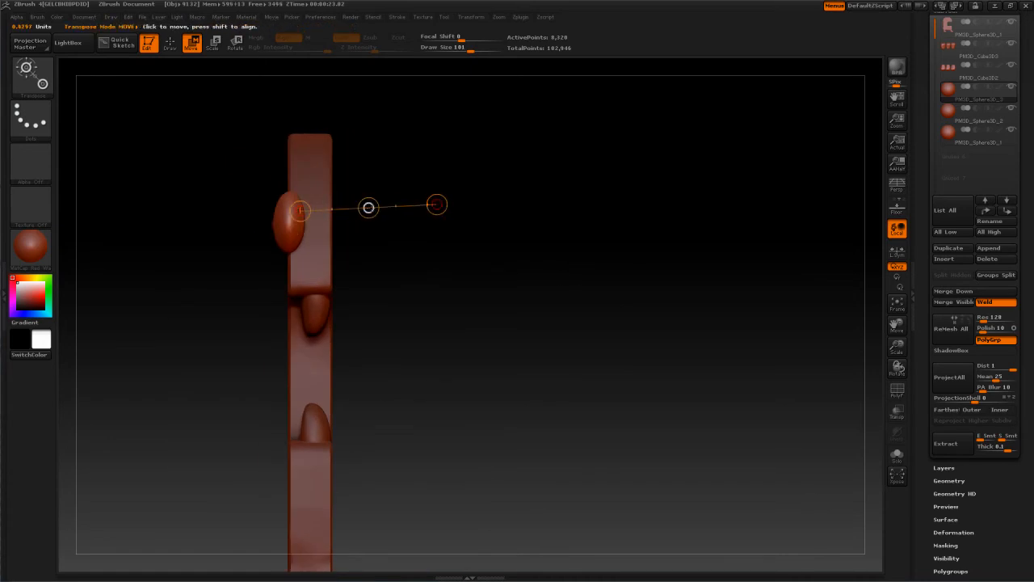
drag(293, 229, 464, 229)
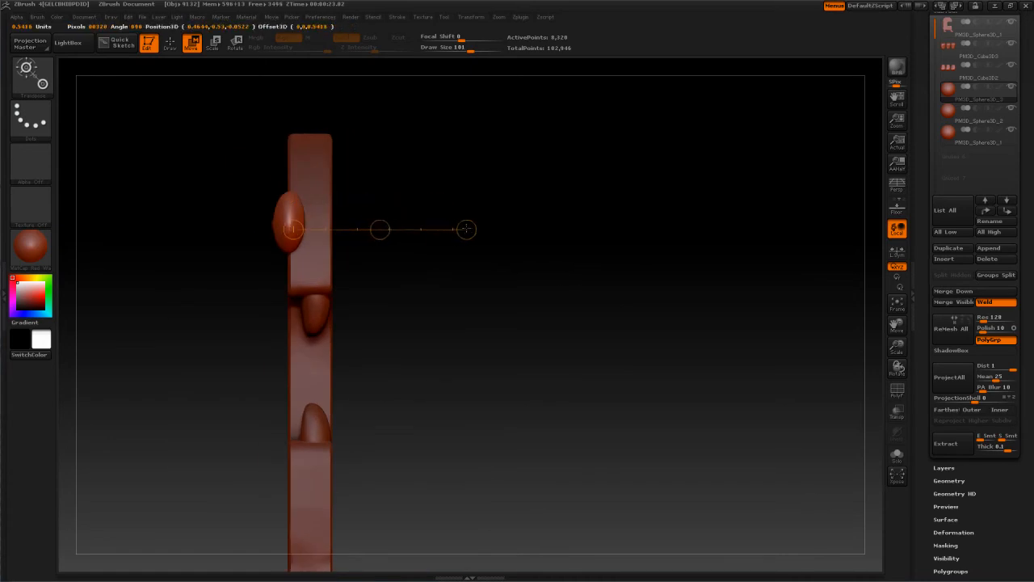
drag(379, 228, 403, 231)
drag(431, 318, 708, 272)
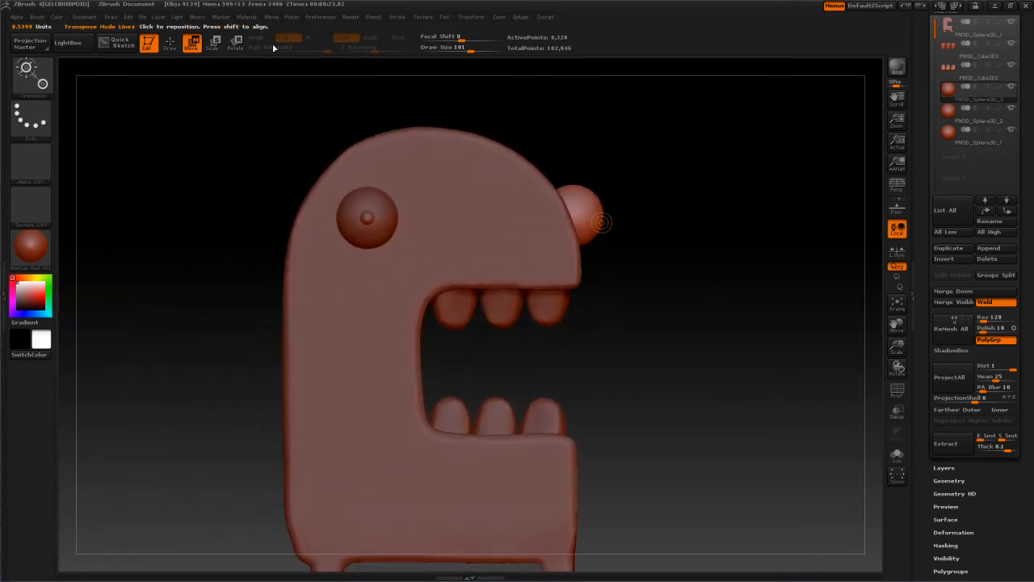
drag(594, 200, 632, 204)
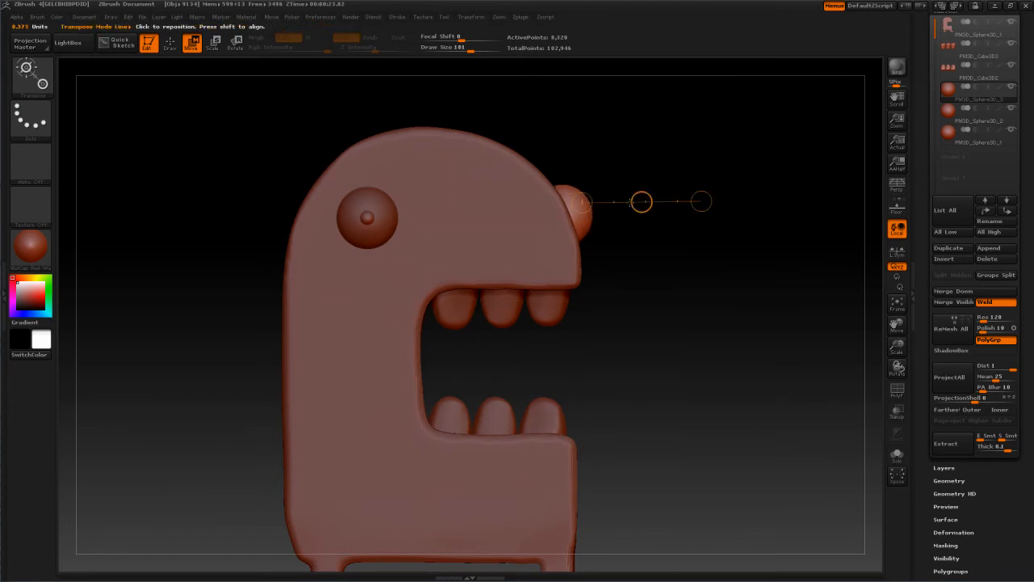
alt+drag(687, 327, 691, 281)
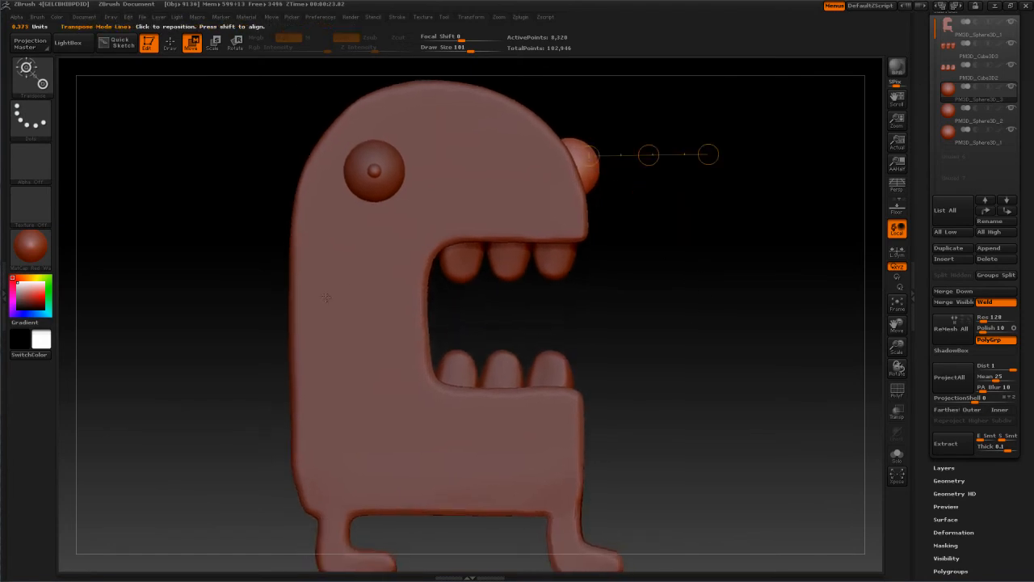
mouse_move(180, 282)
alt+mouse_down()
mouse_move(170, 256)
mouse_move(221, 259)
mouse_move(178, 294)
alt+mouse_up()
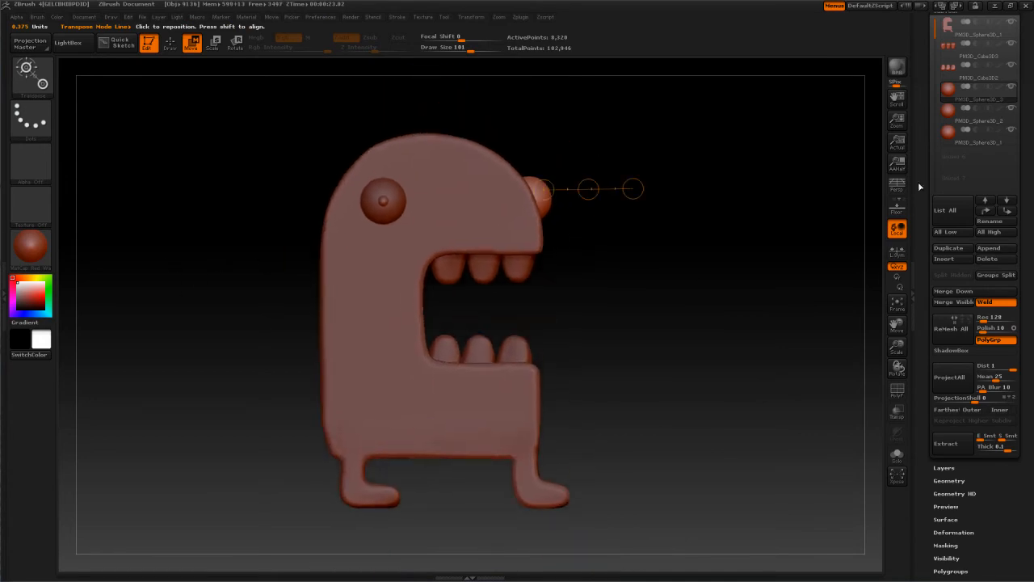
Step: Append a cube subtool and move it behind the whole creature
click(992, 250)
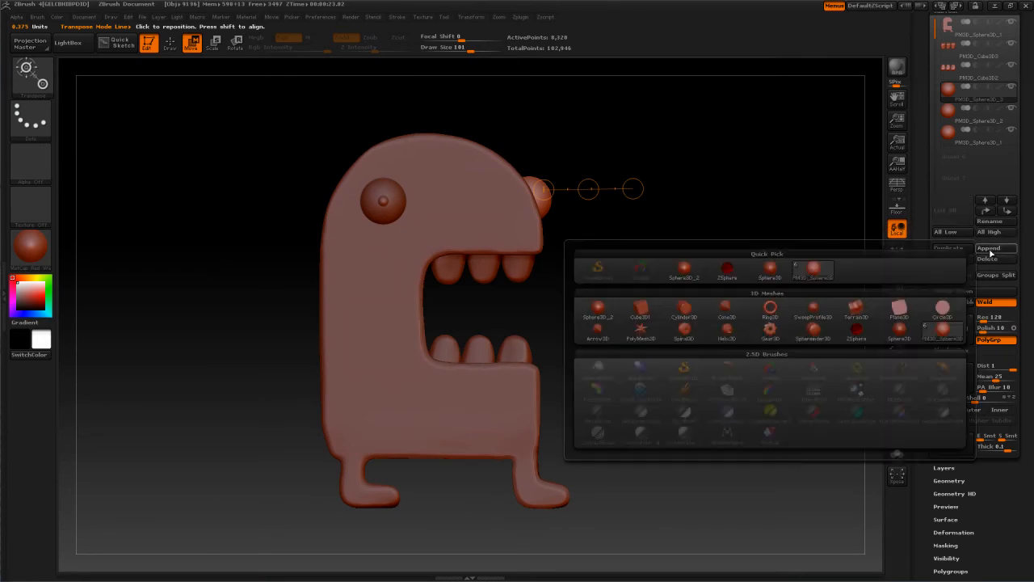
click(676, 315)
click(961, 158)
drag(816, 270, 723, 270)
key(f)
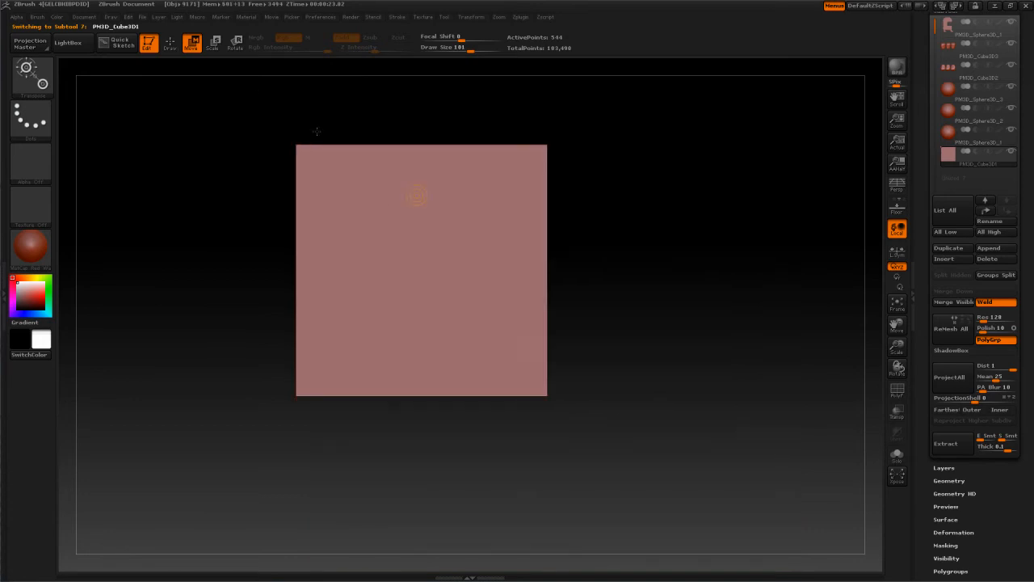
mouse_move(434, 271)
mouse_down()
mouse_move(729, 272)
mouse_move(447, 262)
mouse_up()
drag(527, 286, 602, 286)
alt+drag(648, 265, 667, 356)
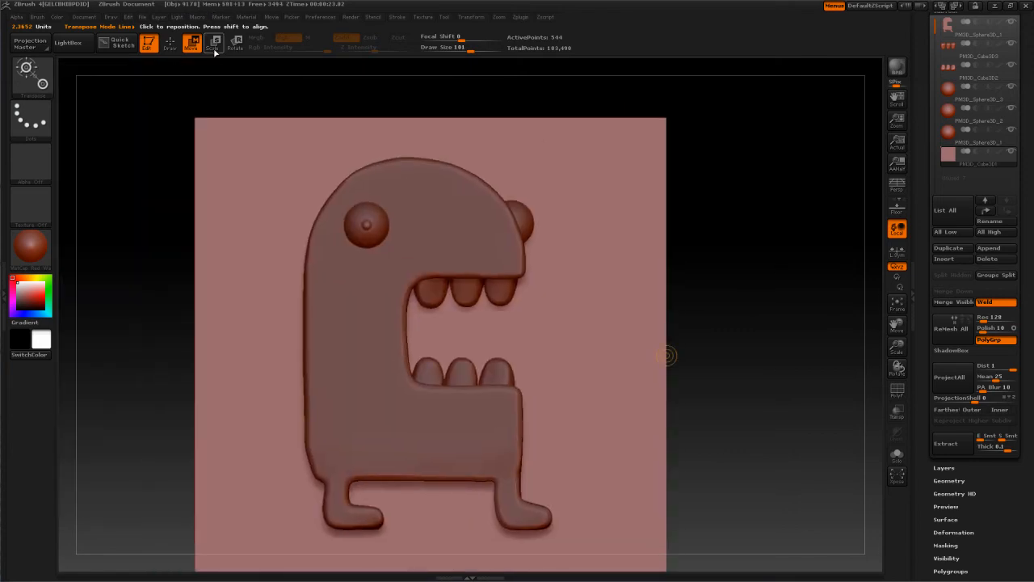
Step: From the side view, move the backdrop cube slightly forward against the creature's back and return to the front view
mouse_move(782, 302)
alt+mouse_down()
mouse_move(765, 266)
mouse_move(745, 288)
mouse_move(762, 303)
alt+mouse_up()
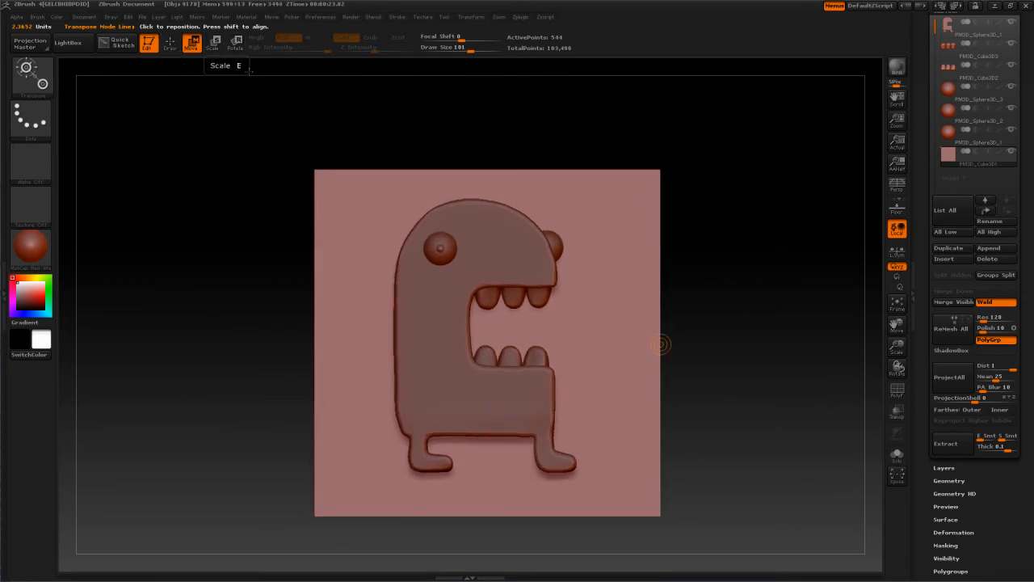
shift+drag(586, 328, 748, 324)
drag(668, 325, 662, 318)
shift+drag(744, 280, 759, 313)
drag(588, 277, 396, 277)
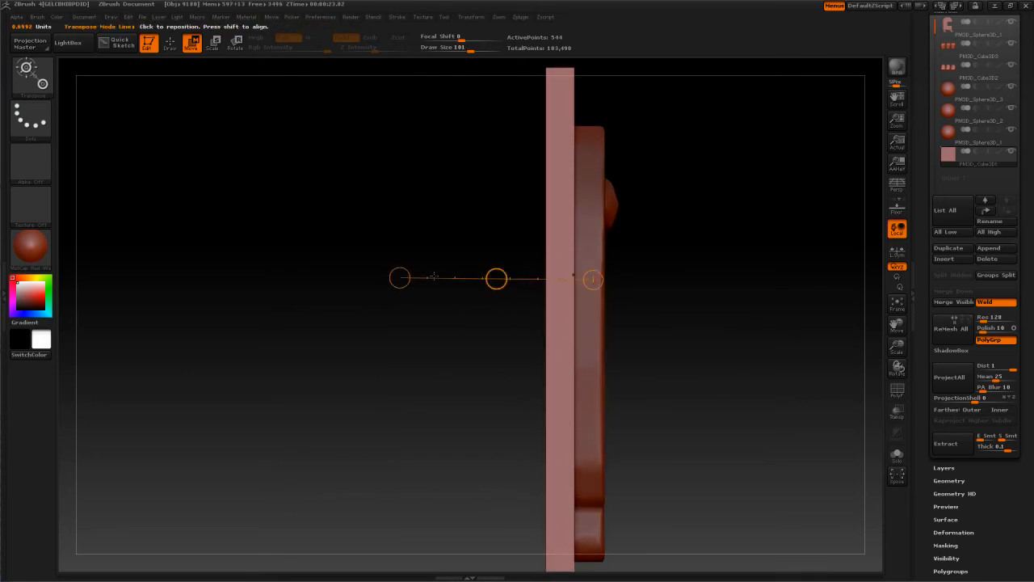
drag(494, 278, 499, 279)
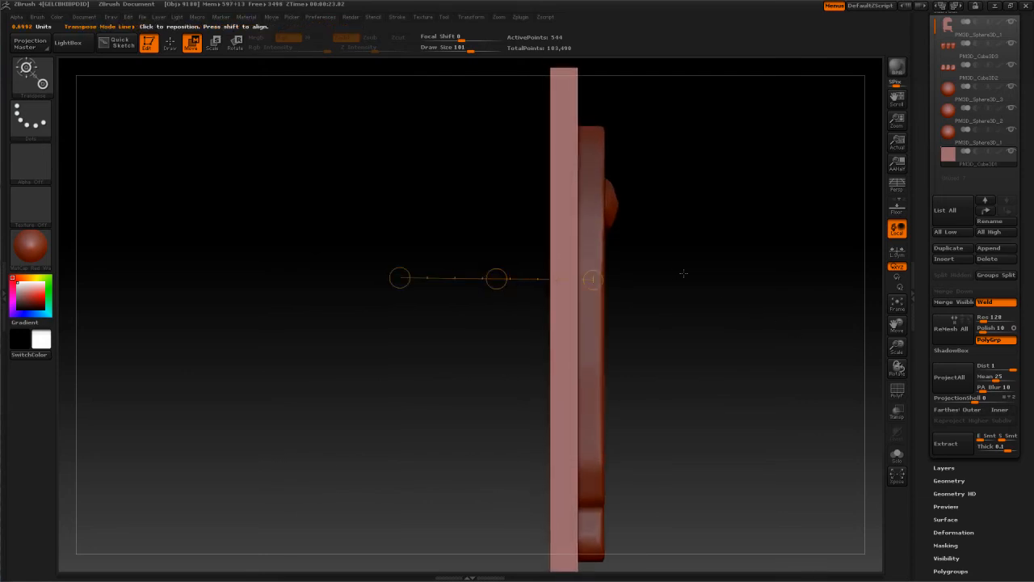
shift+drag(674, 270, 626, 272)
key(f)
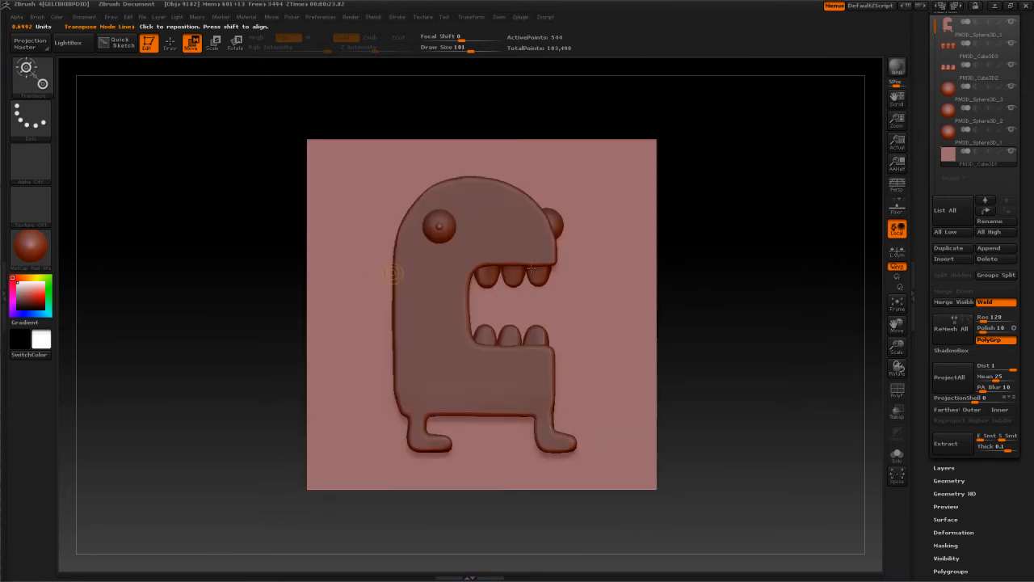
Step: Switch the material to Flat Color, select the body subtool and choose orange as the active colour
click(29, 247)
click(87, 466)
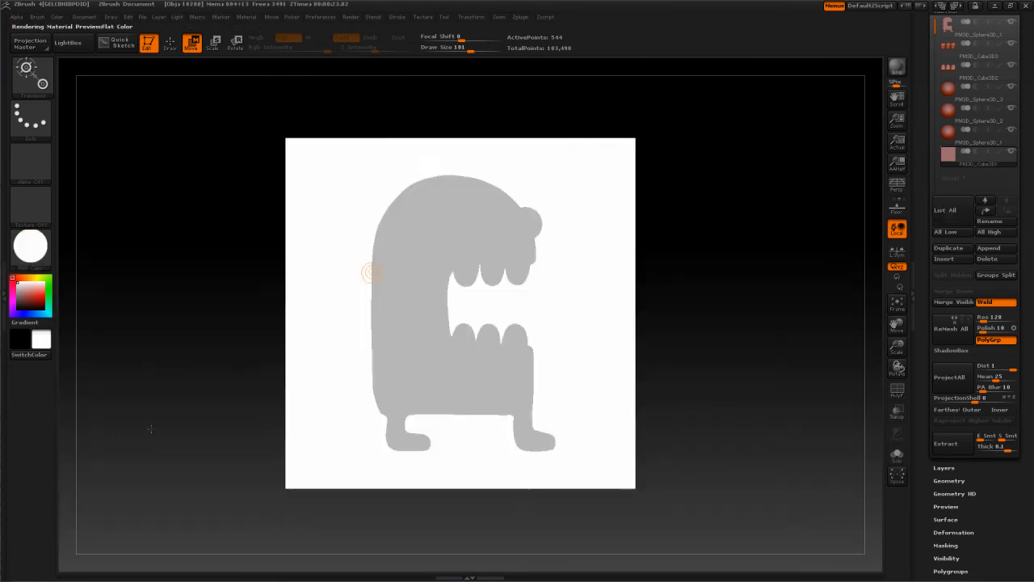
alt+drag(738, 264, 679, 241)
click(949, 28)
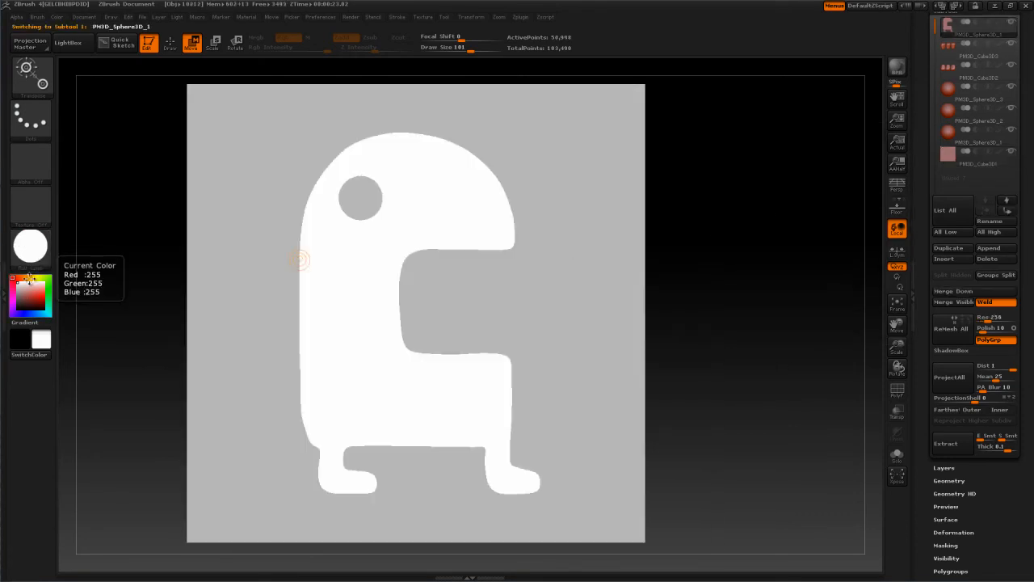
click(33, 278)
mouse_move(32, 278)
mouse_down()
mouse_move(23, 286)
mouse_move(36, 293)
mouse_up()
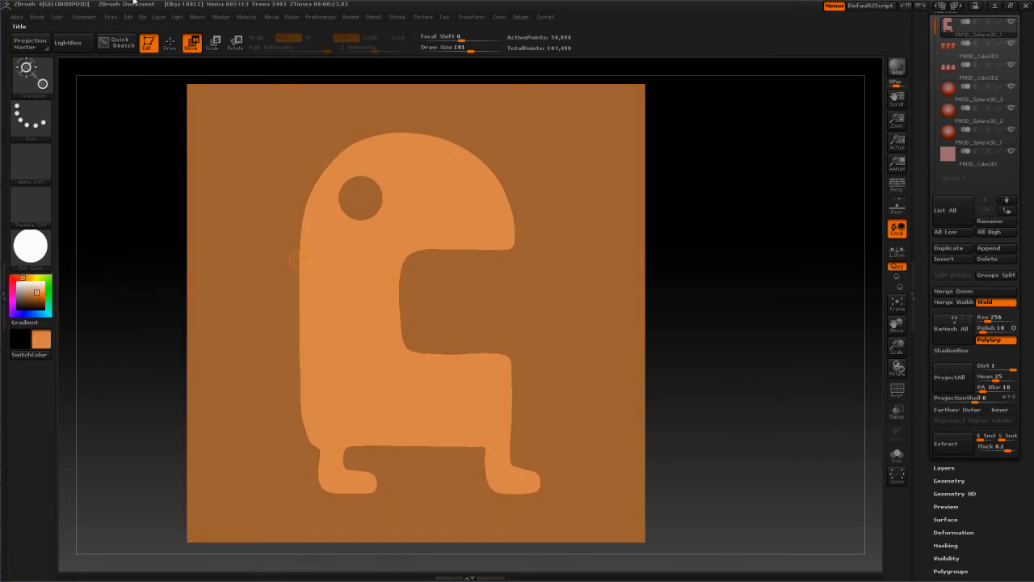
Step: Enable Rgb colouring in Draw mode and fill the body subtool with orange
click(57, 16)
click(84, 208)
key(q)
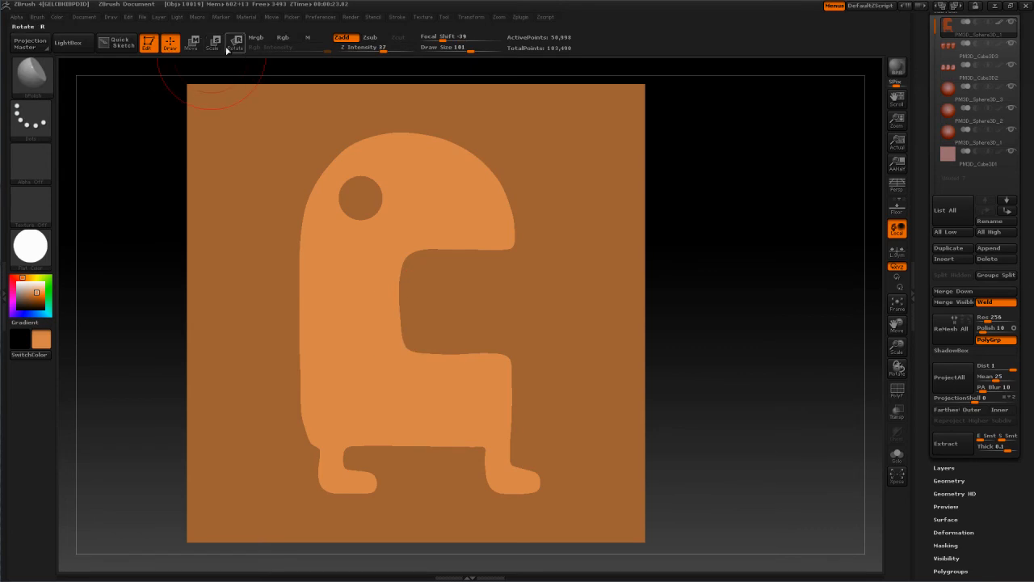
click(286, 41)
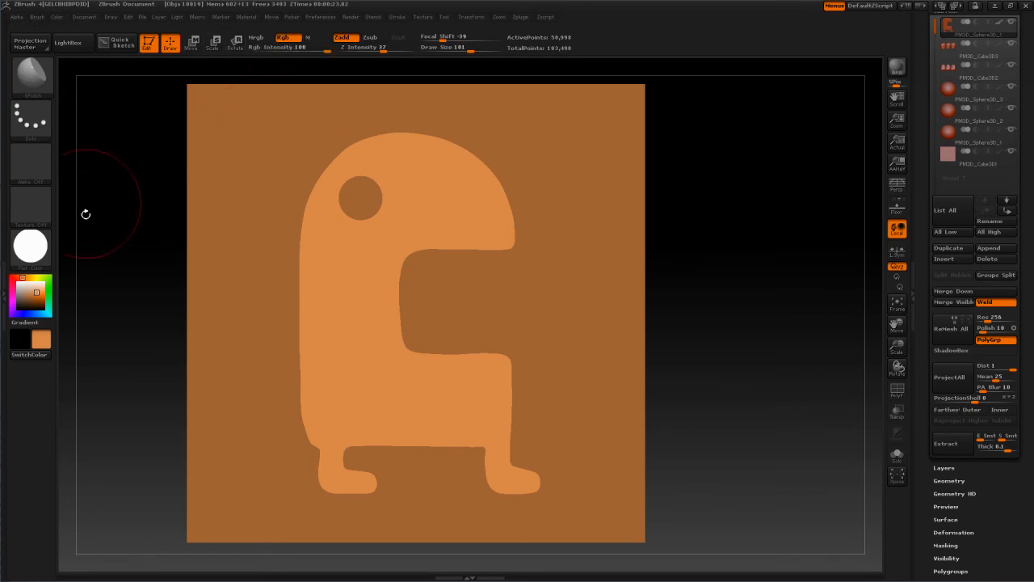
click(55, 17)
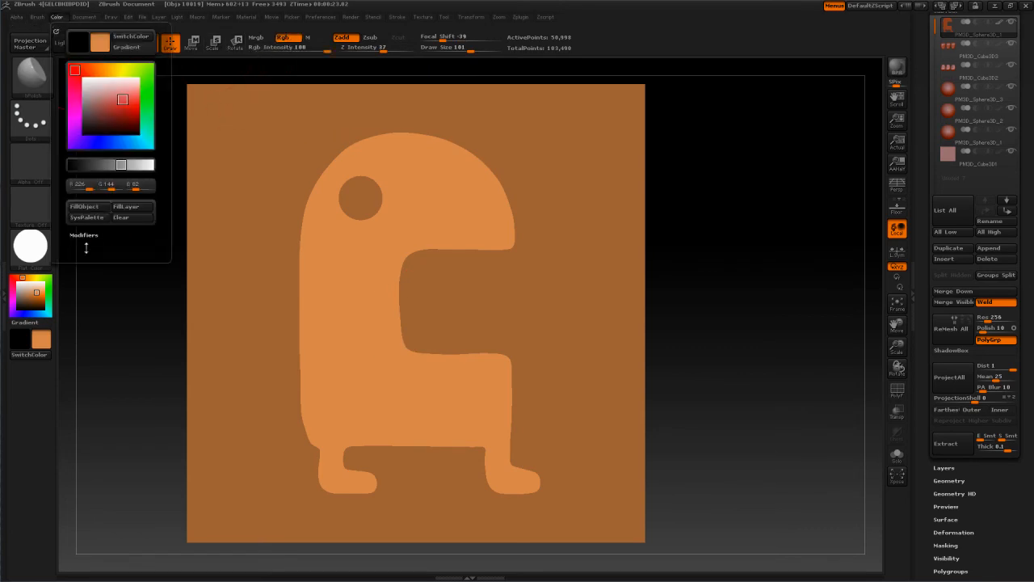
click(90, 207)
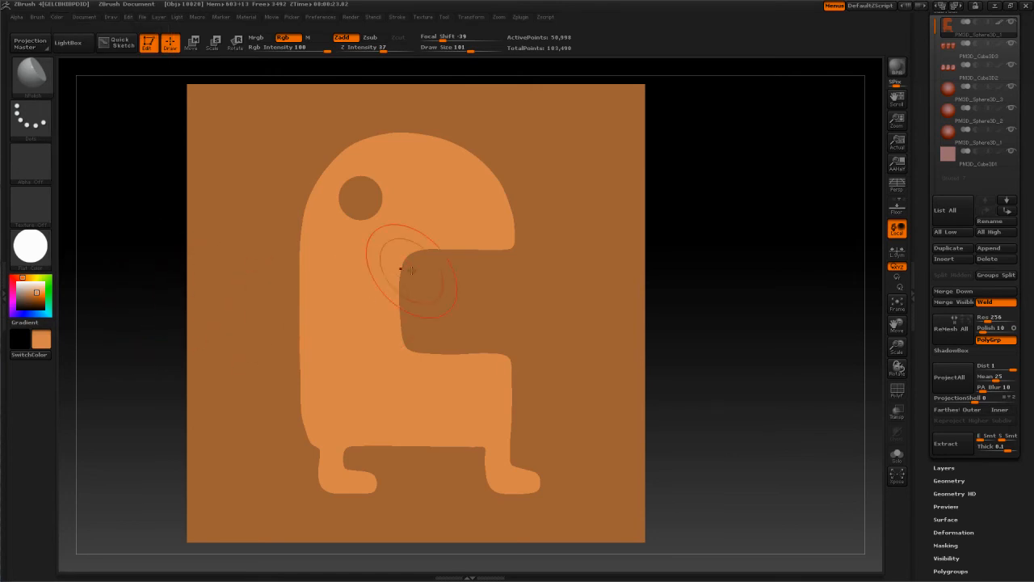
Step: Fill the upper and lower teeth subtools with the same orange
click(970, 50)
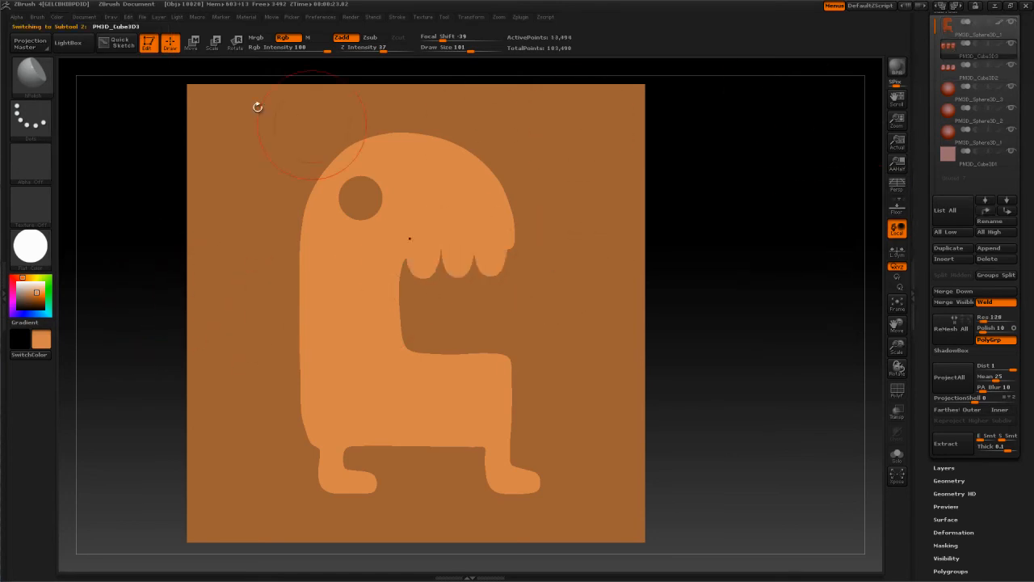
click(58, 18)
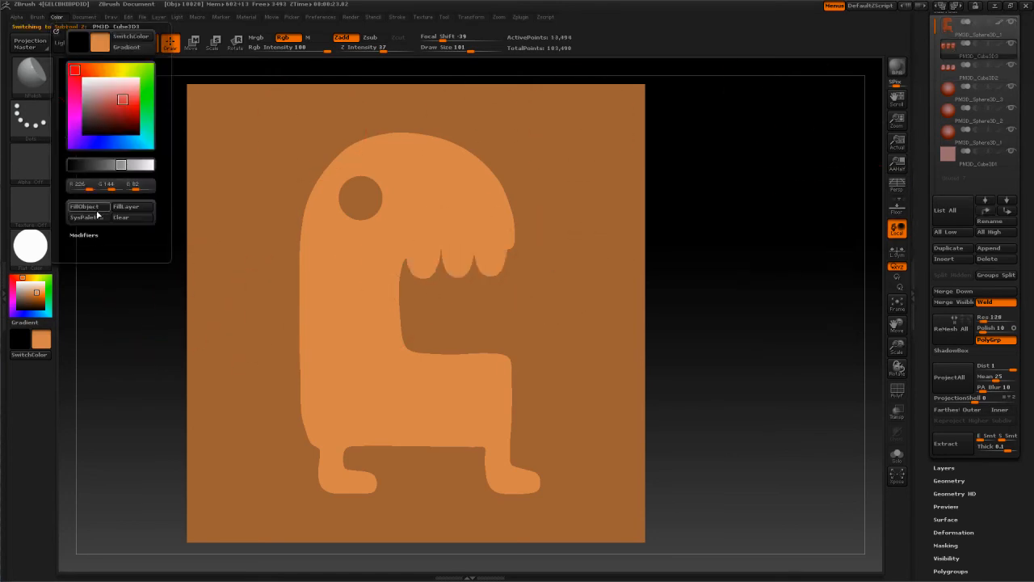
click(974, 72)
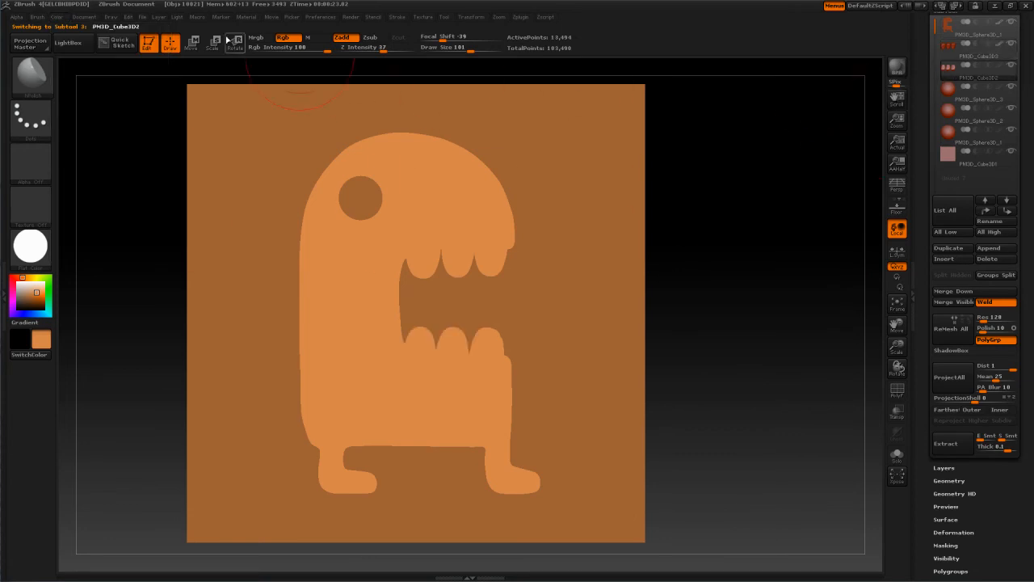
click(59, 18)
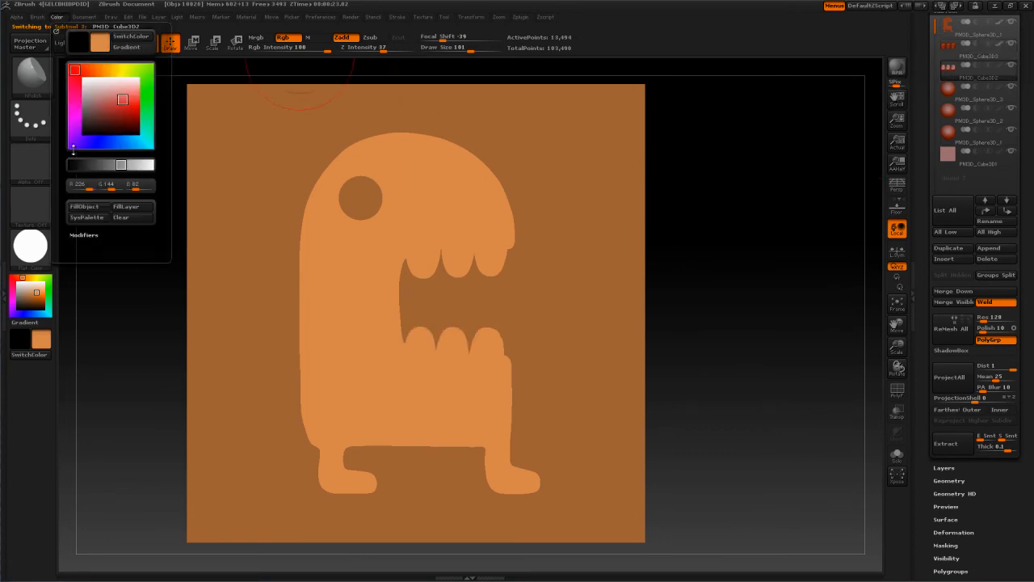
click(85, 207)
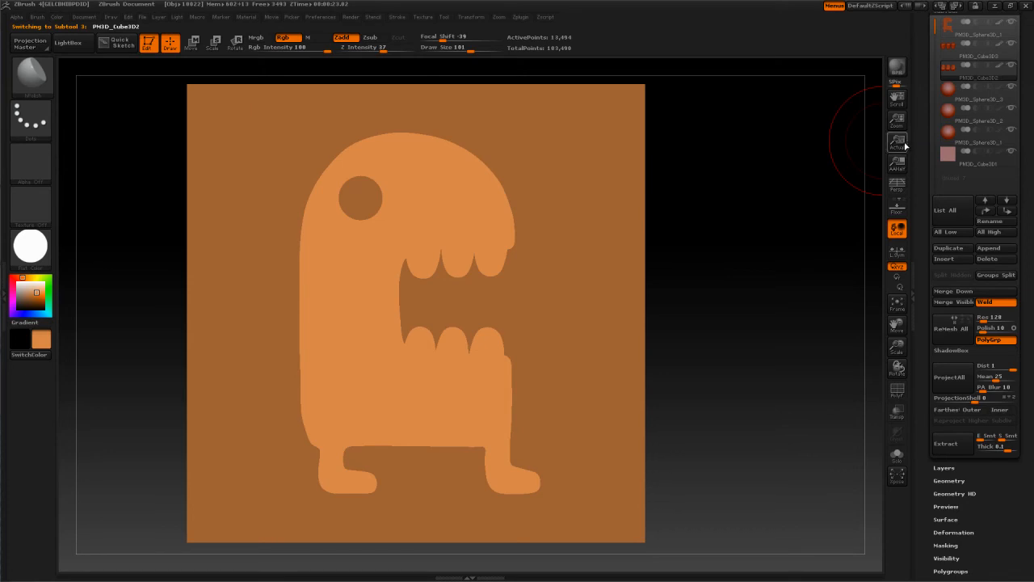
Step: Set the active colour to white and fill both eyeball subtools with it
click(954, 95)
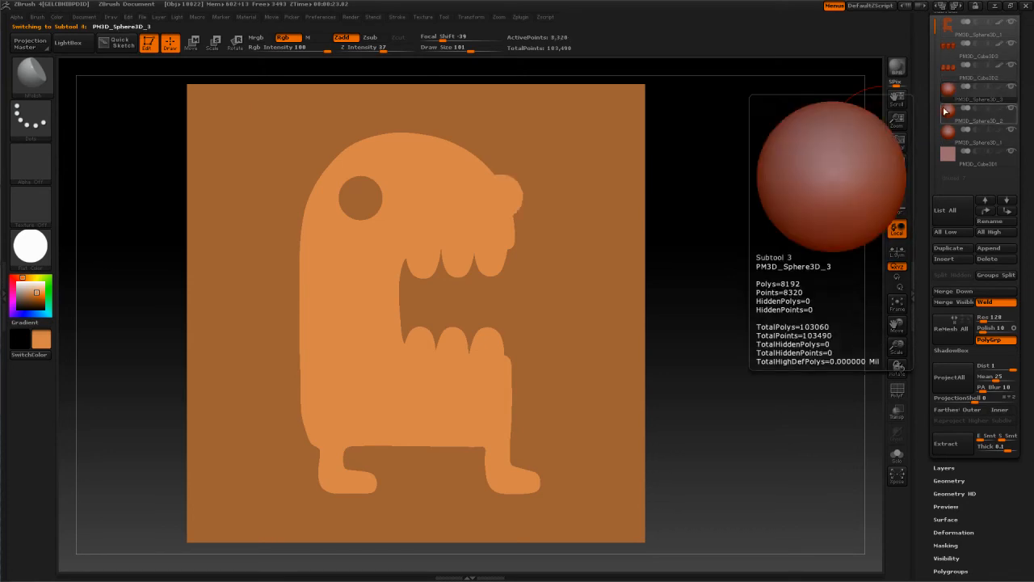
click(20, 280)
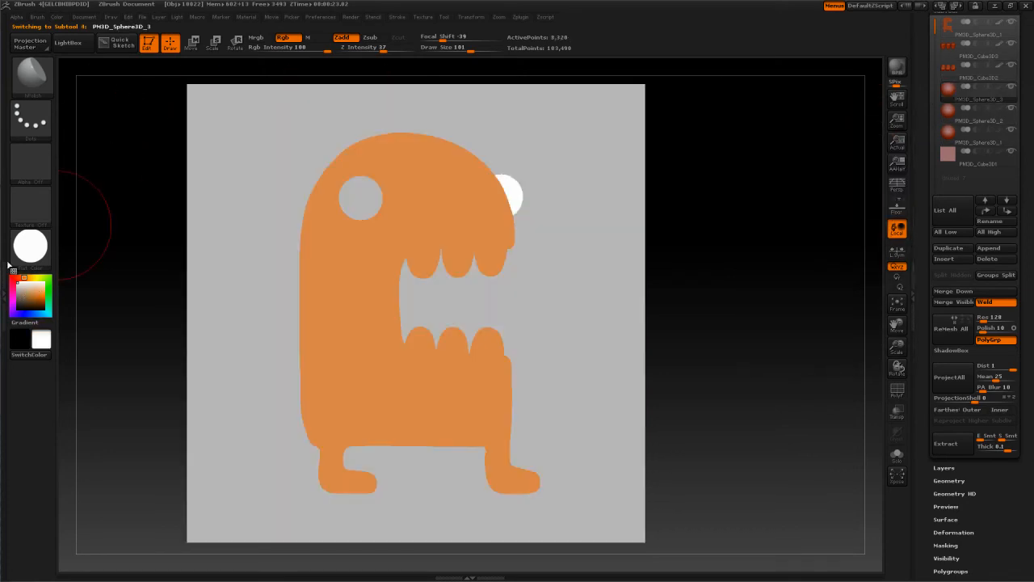
click(56, 17)
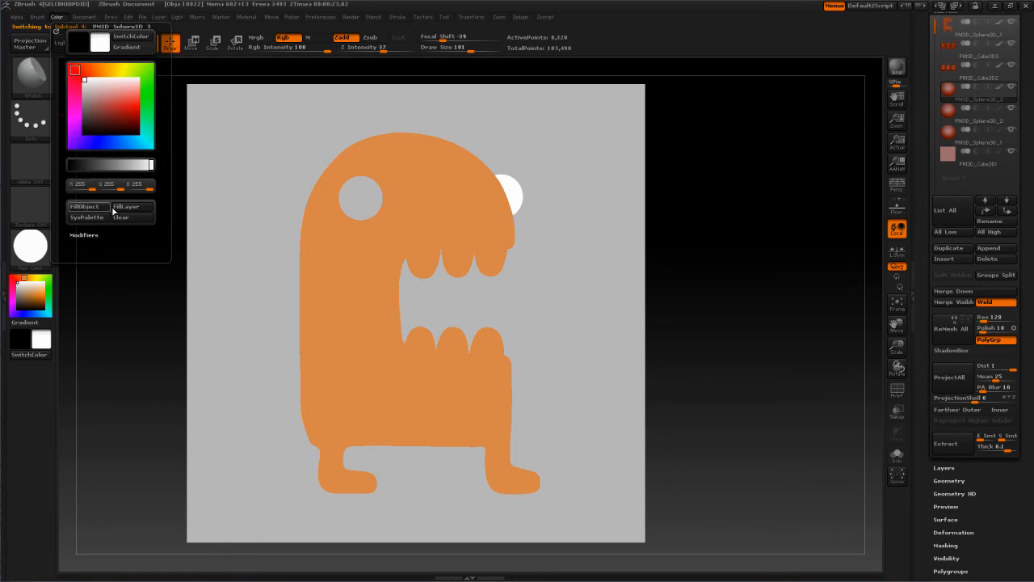
click(937, 118)
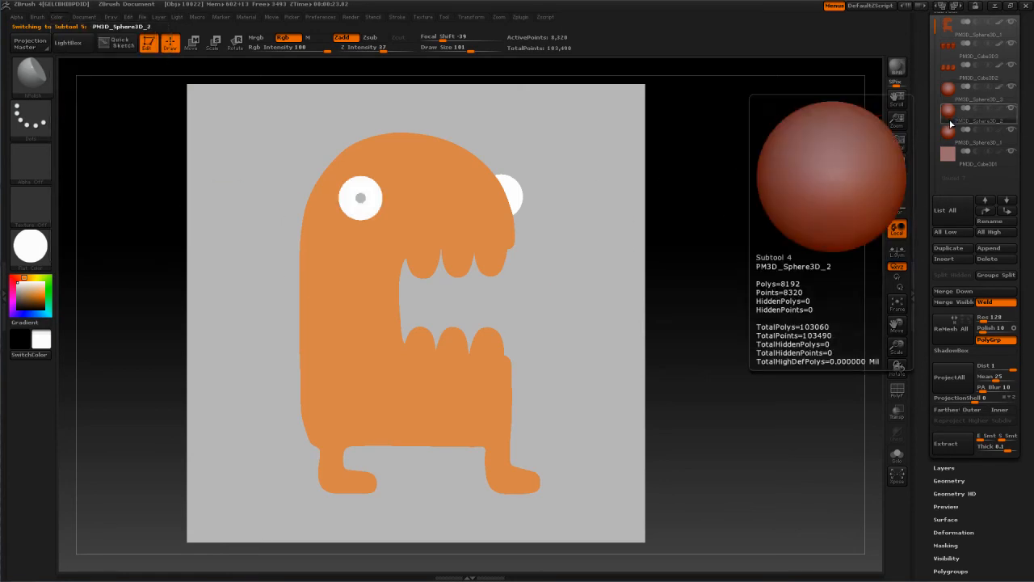
click(57, 21)
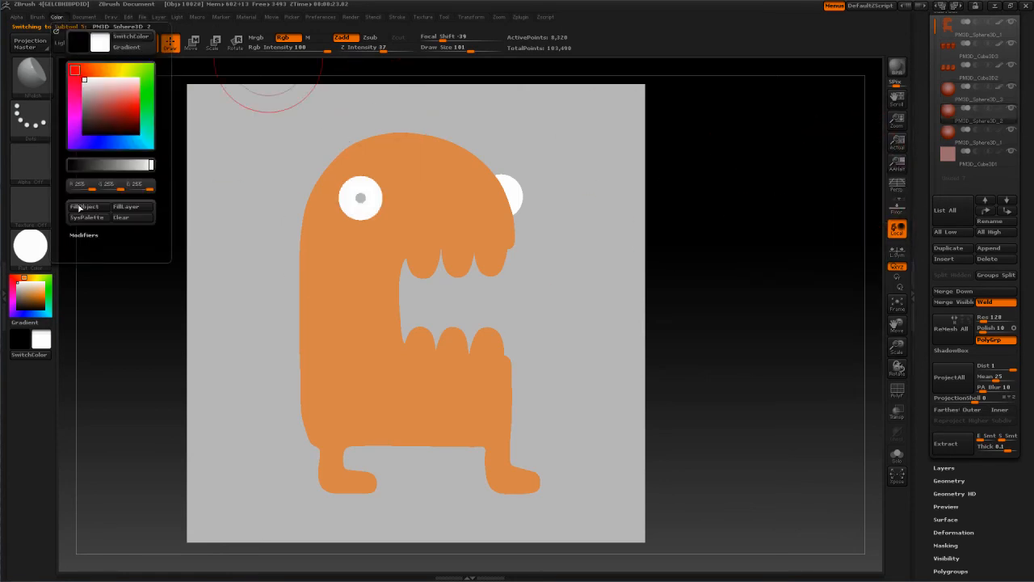
Step: Fill the pupil sphere with black and set the active colour back to white
click(958, 137)
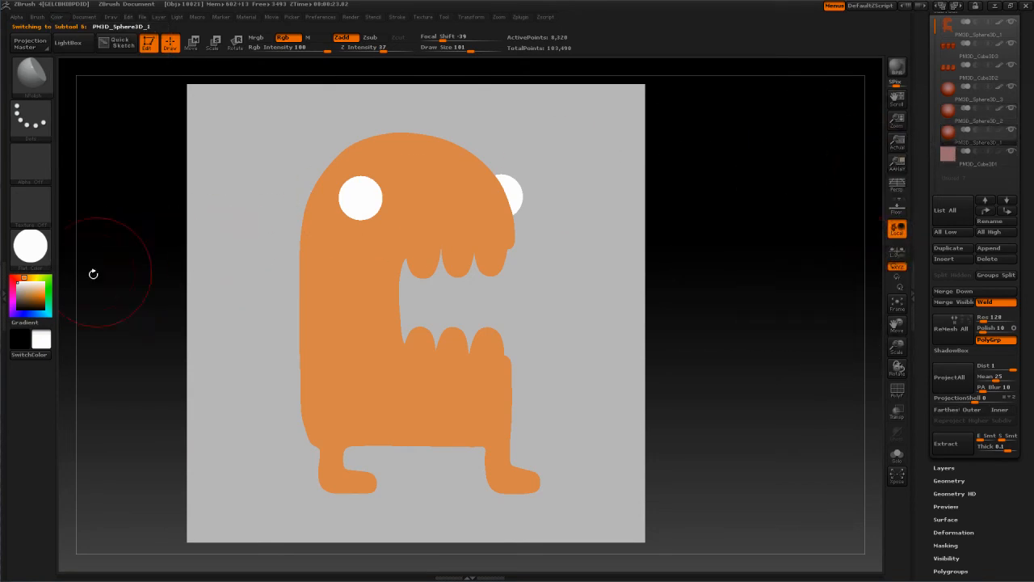
drag(23, 300, 13, 312)
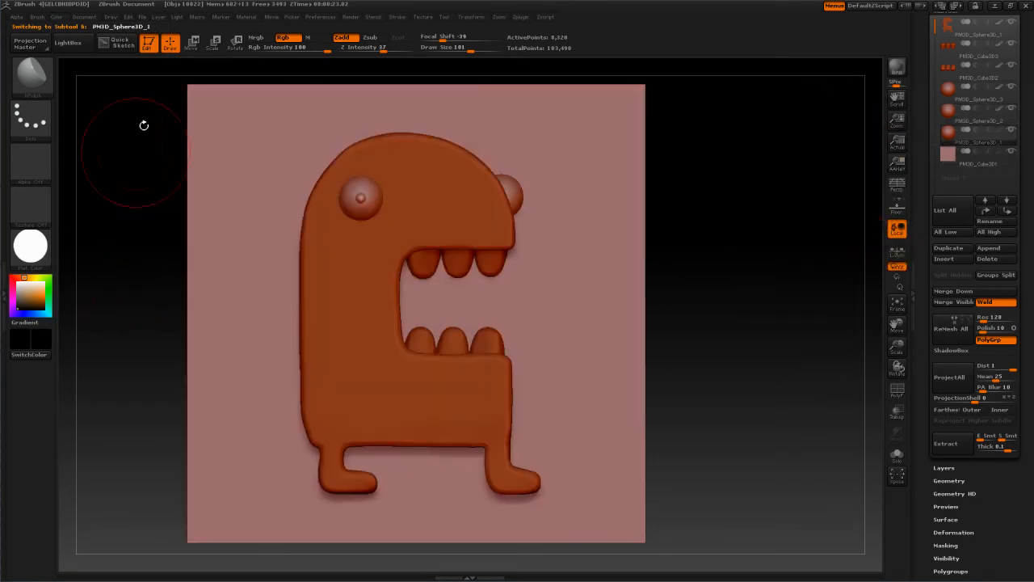
click(58, 16)
click(84, 206)
drag(29, 293, 11, 281)
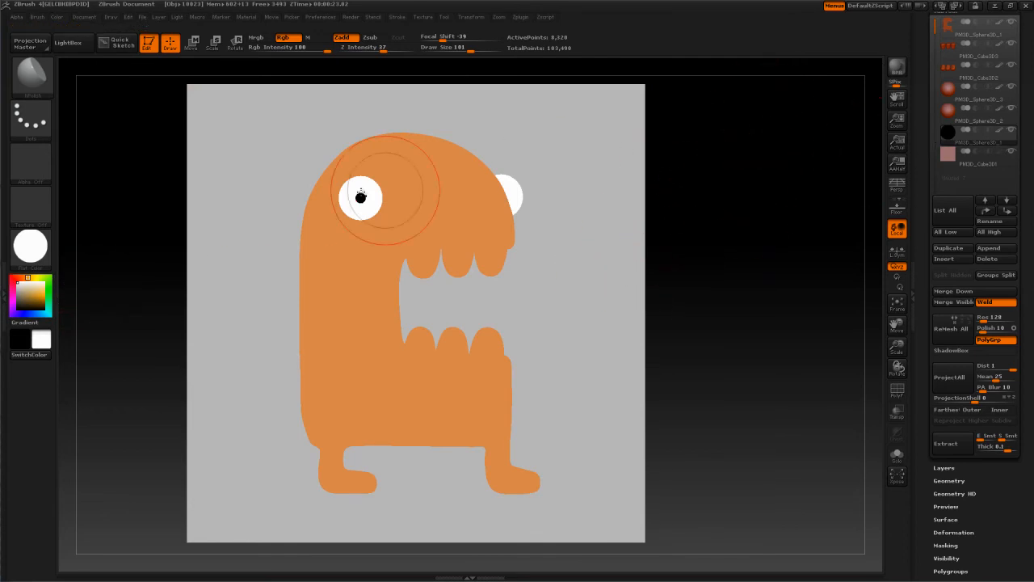
Step: Try the ToyPlastic and SoftPlastic materials on the creature and inspect the shading up close
click(31, 246)
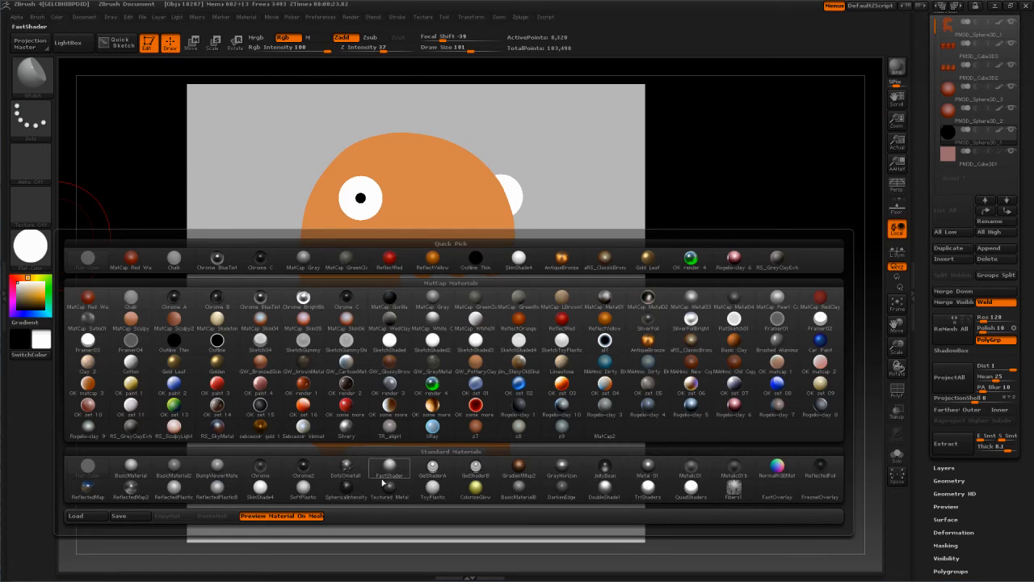
click(432, 487)
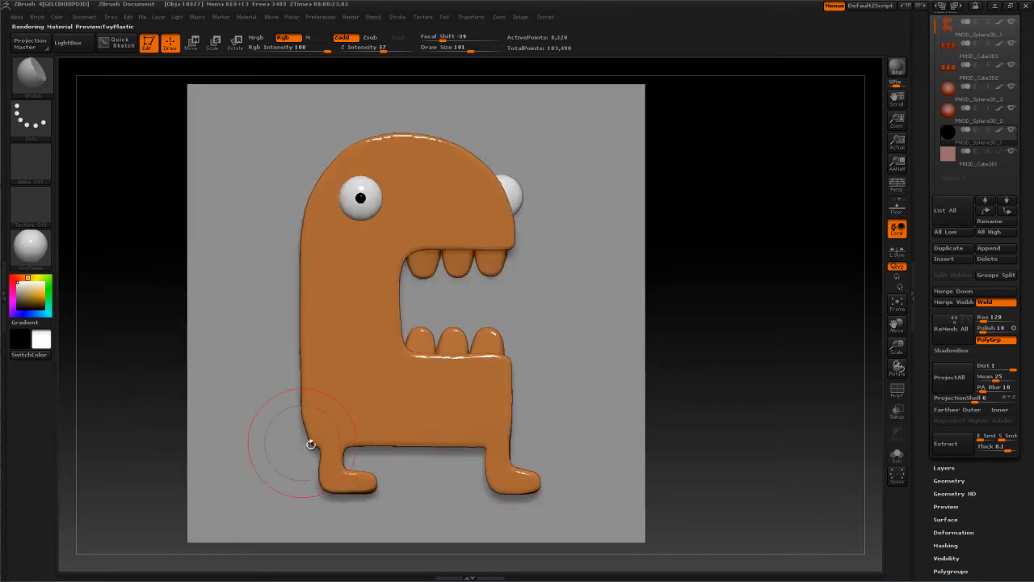
click(31, 245)
click(302, 490)
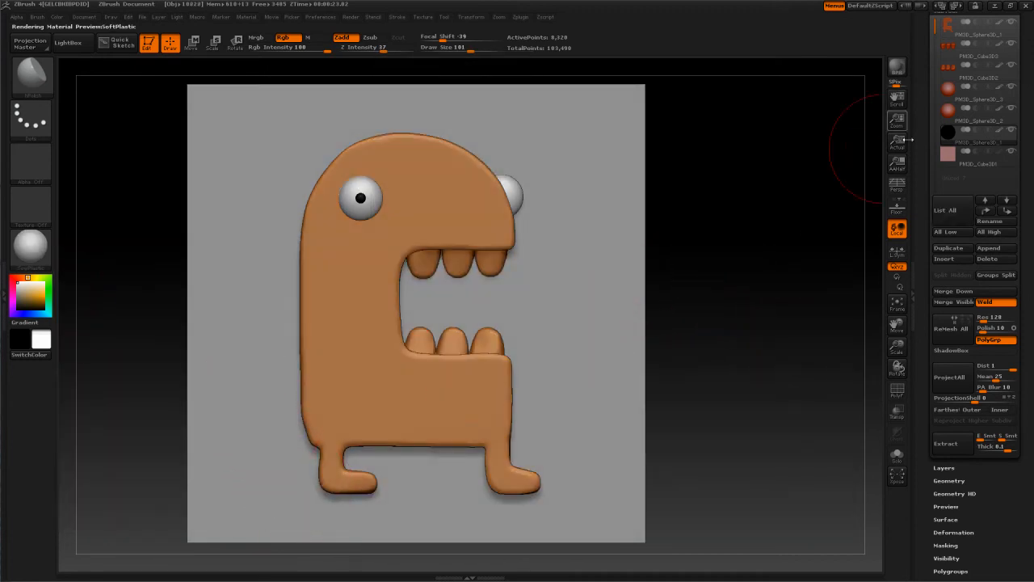
shift+drag(748, 258, 671, 235)
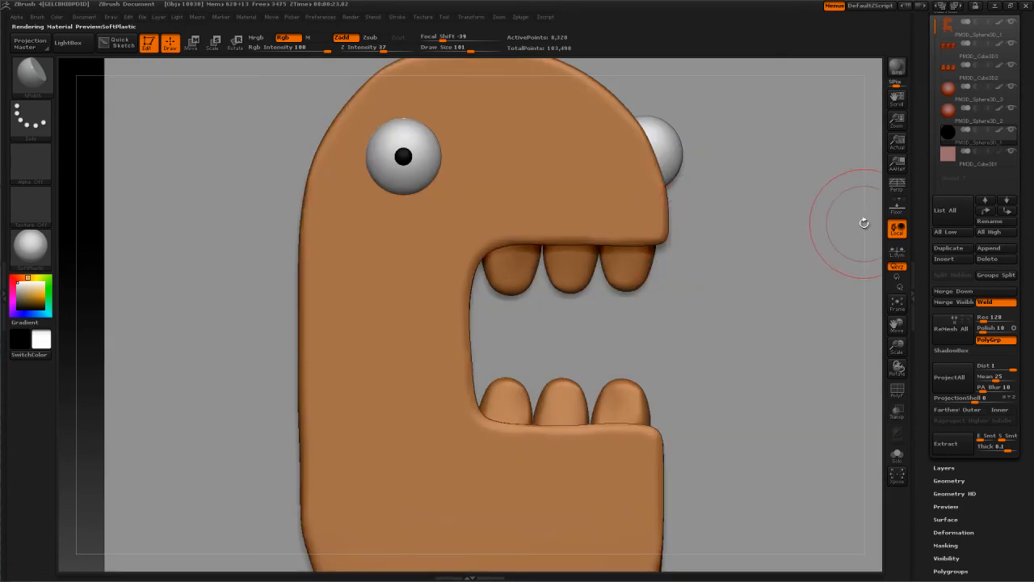
key(f)
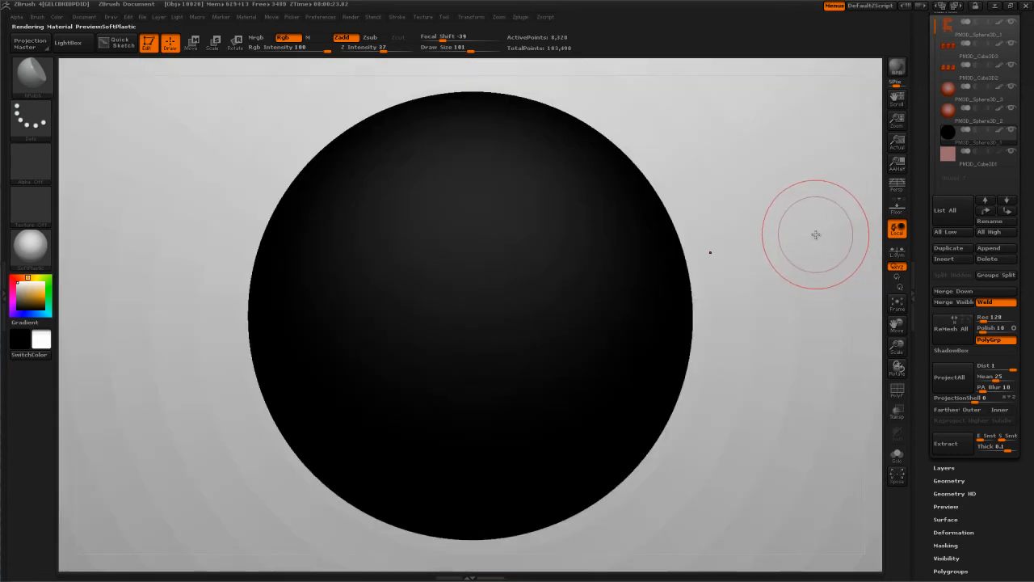
key(f)
mouse_move(791, 244)
mouse_down()
mouse_move(804, 256)
mouse_move(794, 242)
mouse_up()
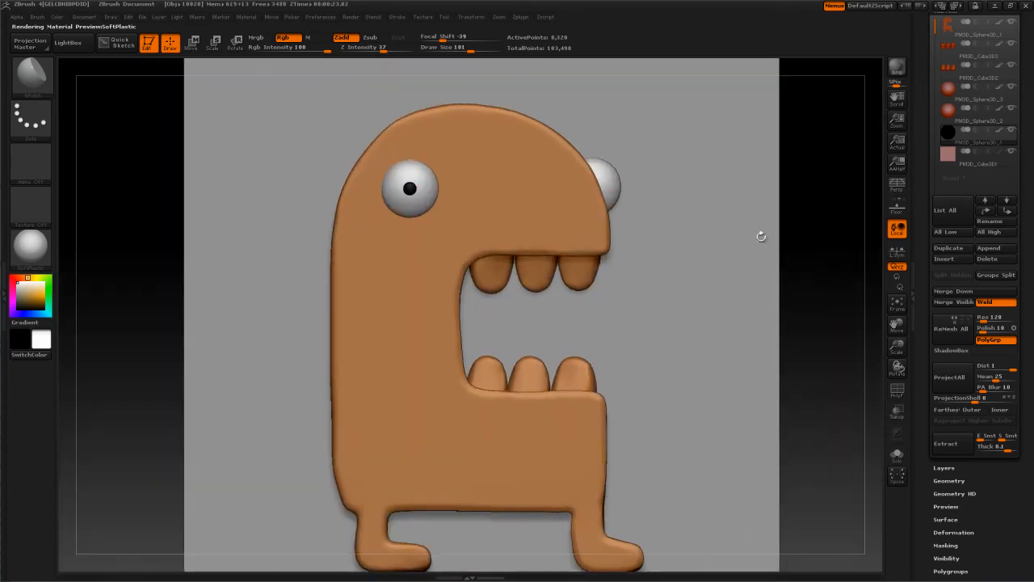
Step: Apply the SkinShade4 material to the creature
click(31, 245)
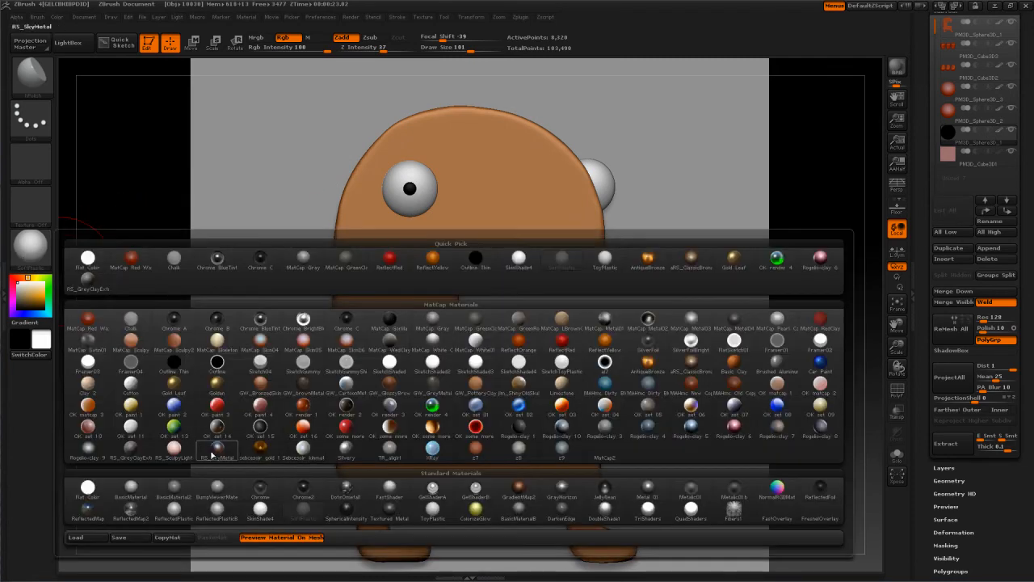
click(258, 509)
alt+drag(828, 267, 796, 253)
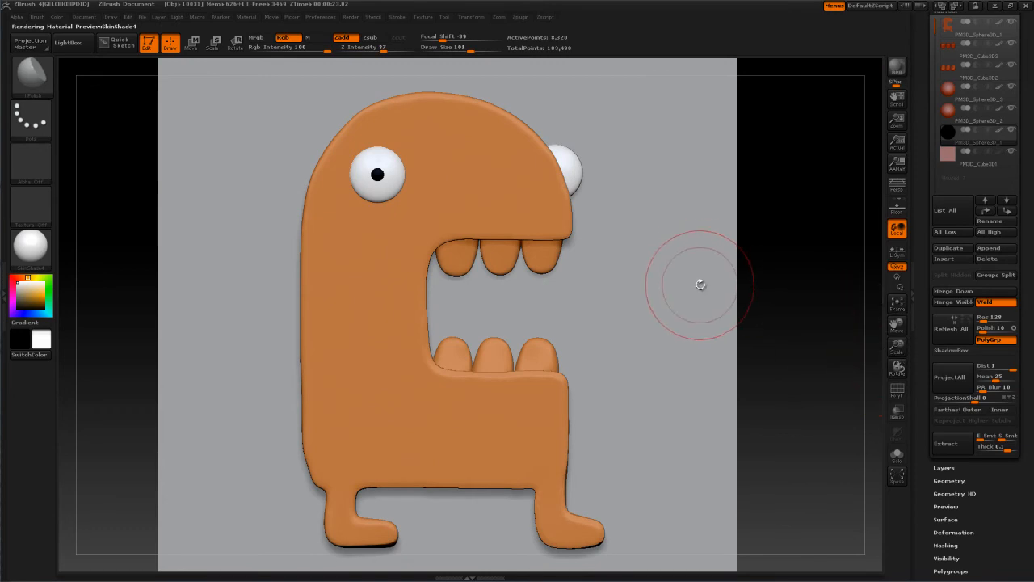
Step: Set the brush to paint colour only with Zadd off, using black and a draw size of 25
key(b)
key(Escape)
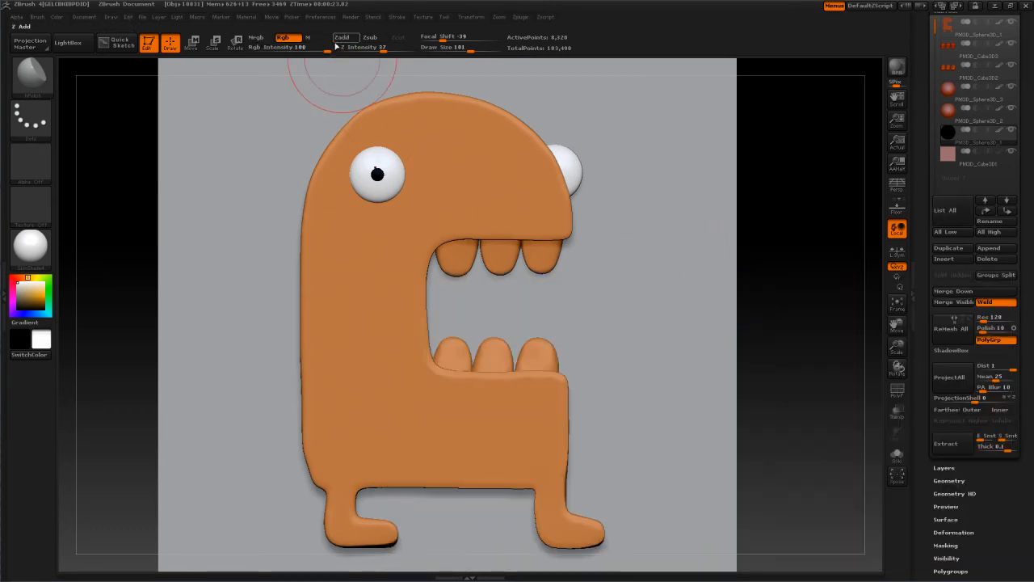
drag(23, 304, 11, 316)
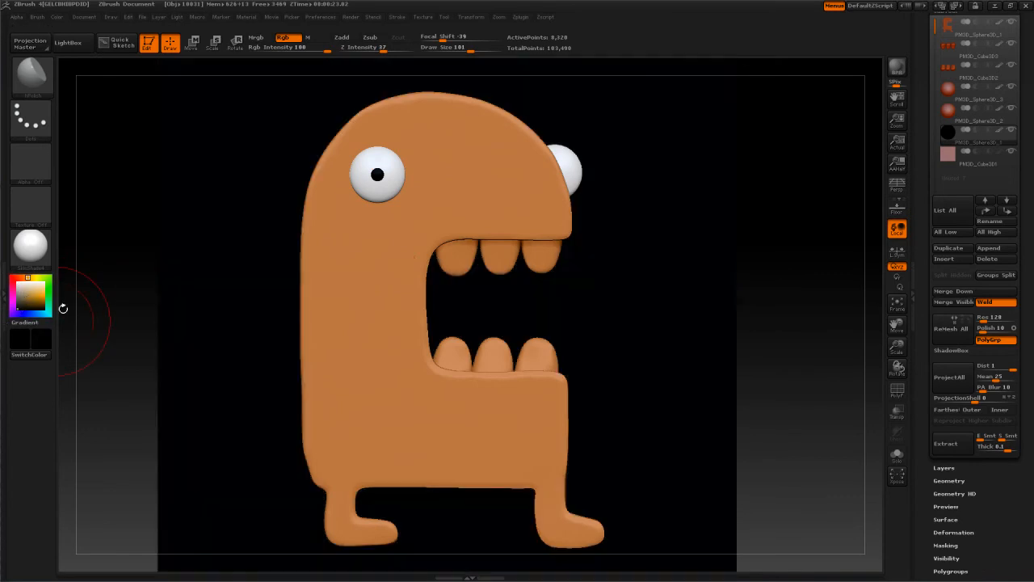
key(s)
drag(363, 300, 341, 288)
alt+drag(793, 258, 828, 263)
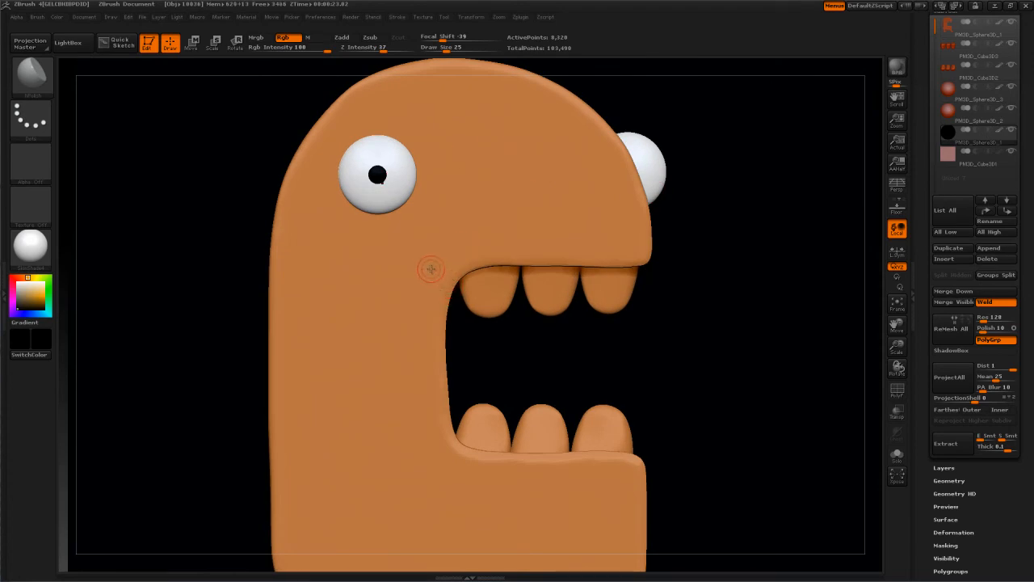
Step: Subdivide the creature's body subtool and paint a black outline along the back of the mouth and the upper jaw's lower edge
click(957, 30)
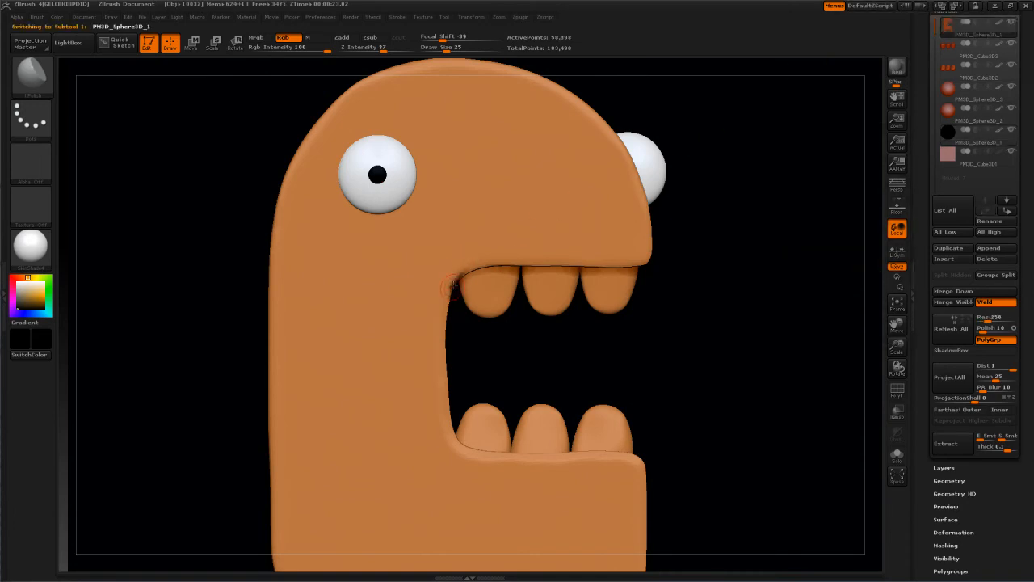
key(ctrl+d)
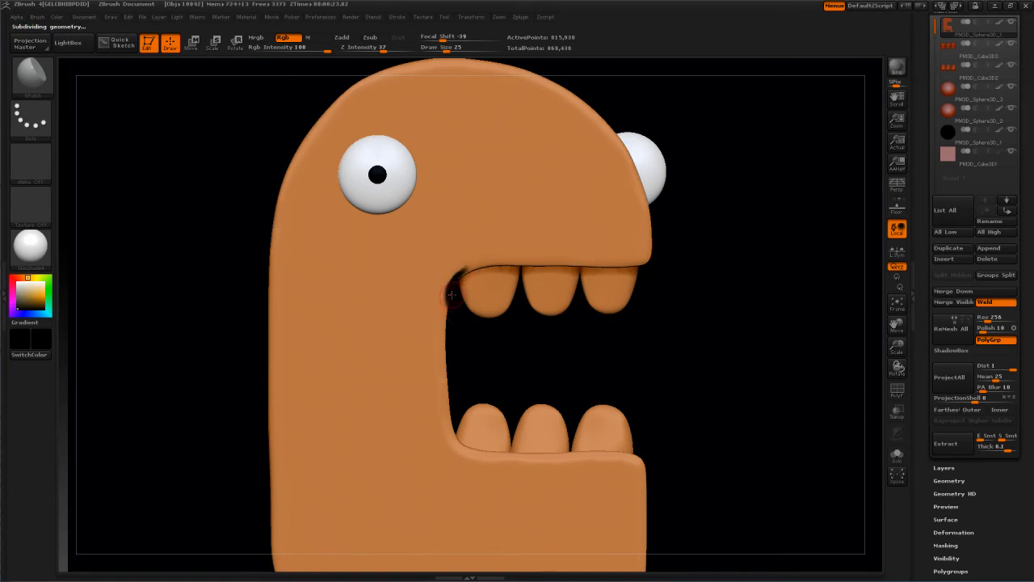
drag(449, 292, 449, 423)
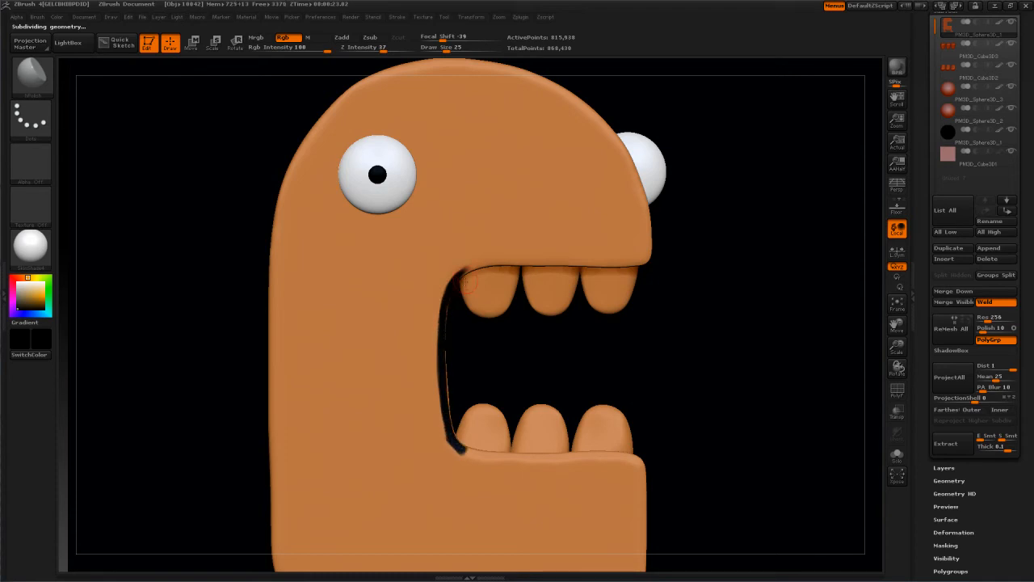
mouse_move(475, 266)
mouse_down()
mouse_move(647, 260)
mouse_move(511, 259)
mouse_up()
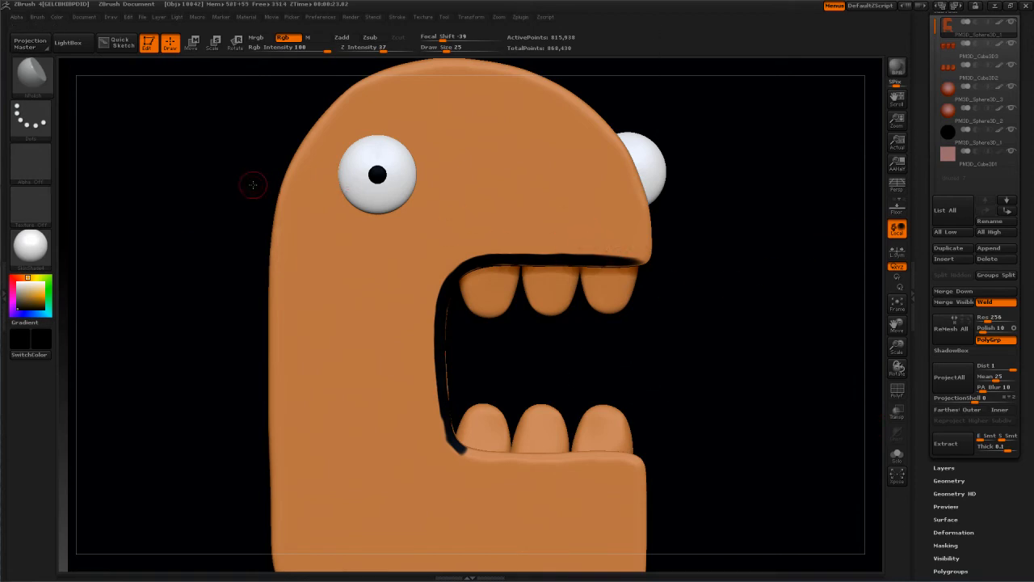
Step: Paint a black outline down the creature's back, from beside the eye to the heel of the rear leg
mouse_move(298, 162)
mouse_down()
mouse_move(273, 283)
mouse_move(272, 234)
mouse_up()
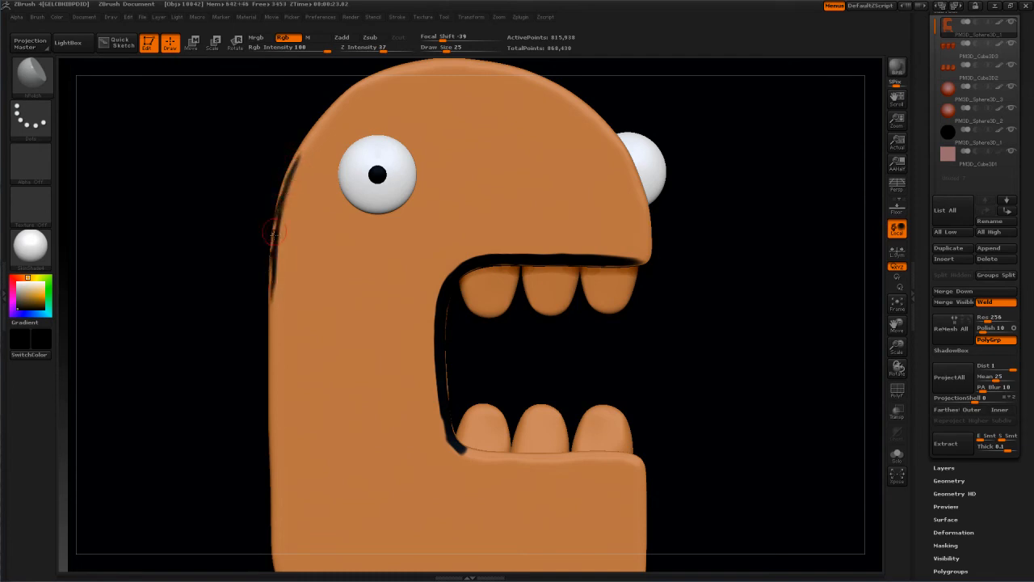
mouse_move(269, 277)
mouse_down()
mouse_move(270, 489)
mouse_move(270, 406)
mouse_up()
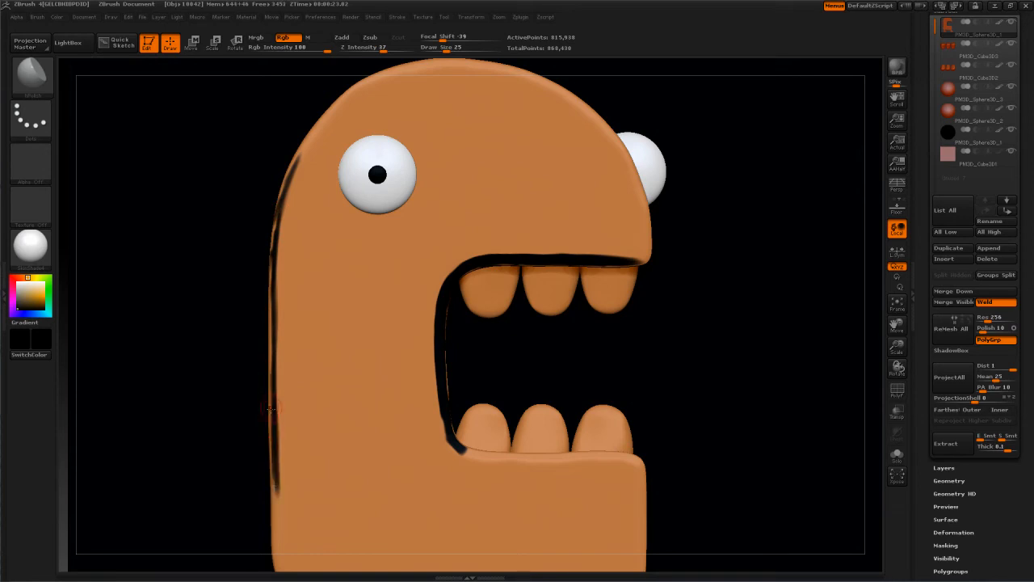
mouse_move(317, 123)
mouse_down()
mouse_move(303, 150)
mouse_move(368, 79)
mouse_move(277, 181)
mouse_up()
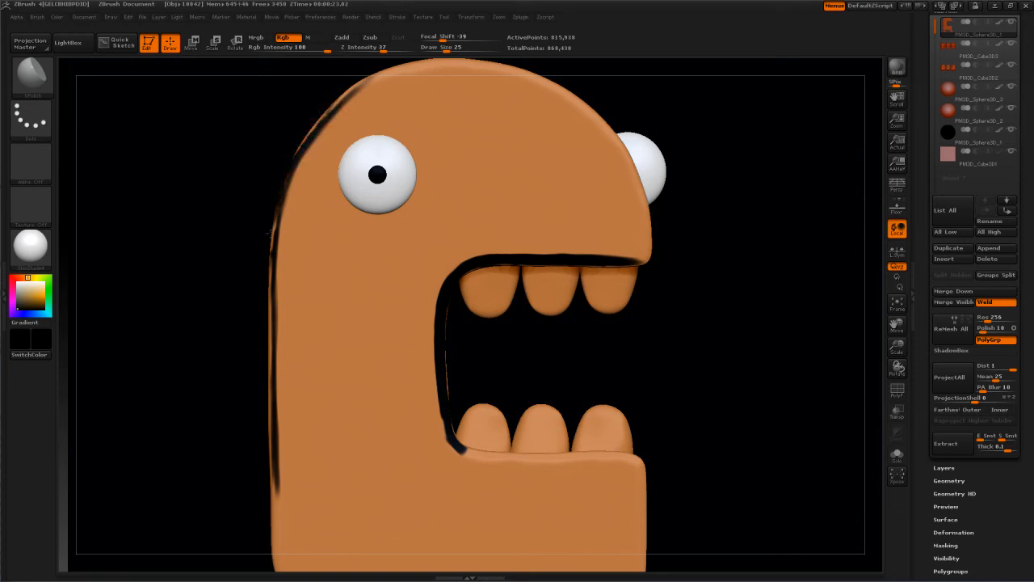
alt+drag(202, 402, 214, 198)
drag(287, 277, 286, 342)
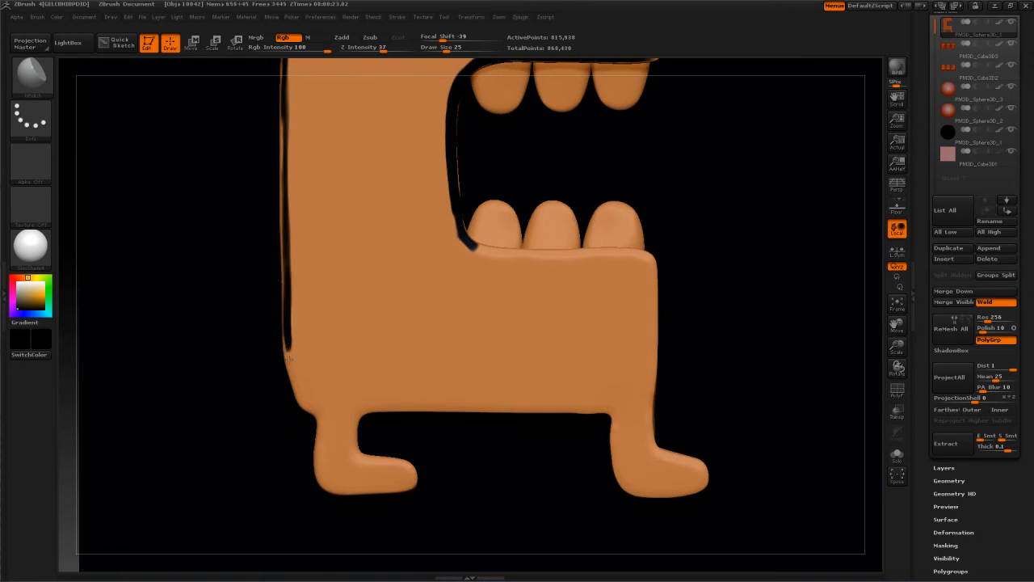
drag(315, 426, 320, 469)
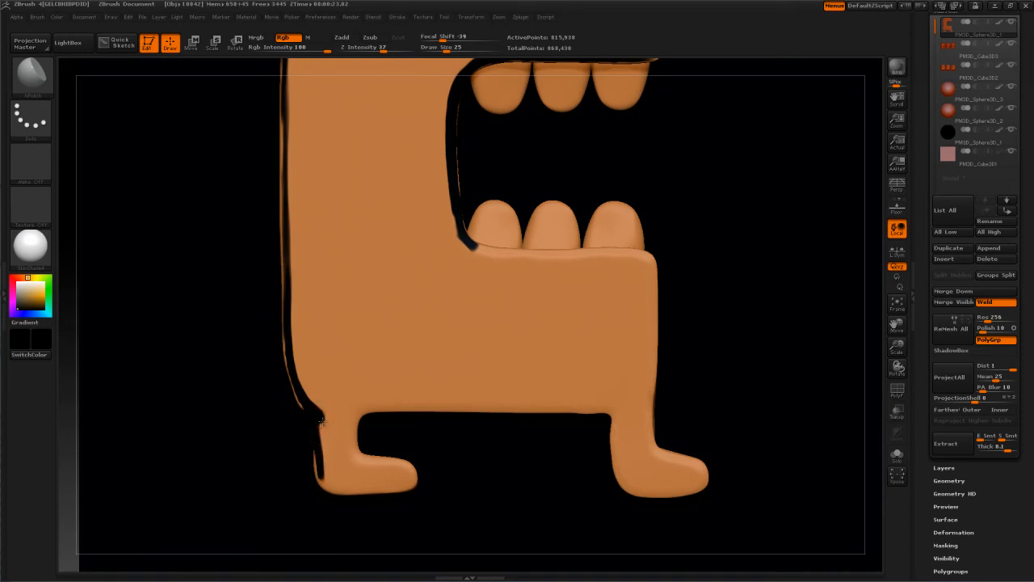
drag(337, 491, 328, 487)
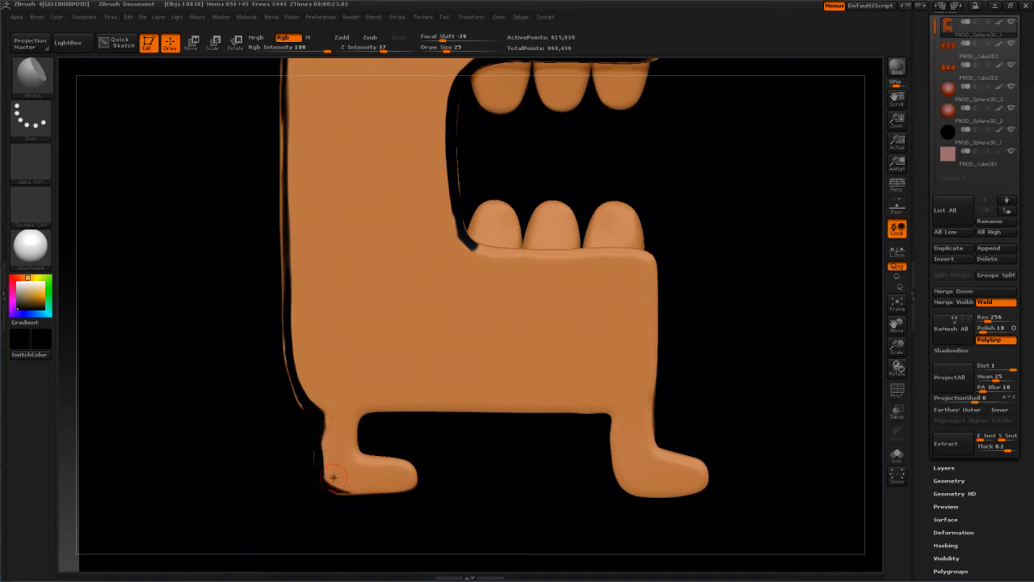
Step: Fill the backdrop cube with white and set the active colour back to black
click(962, 160)
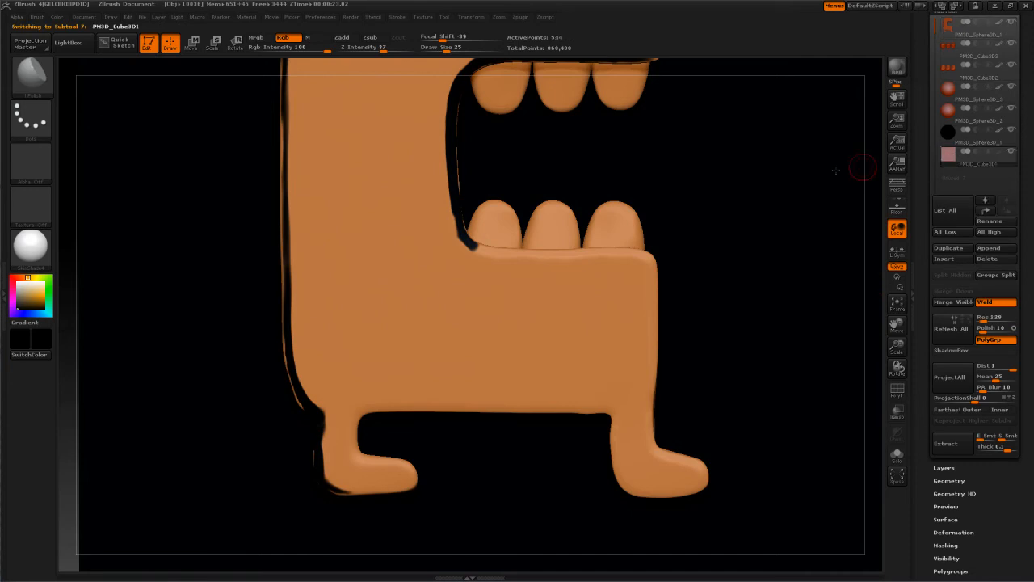
drag(24, 294, 9, 281)
click(54, 17)
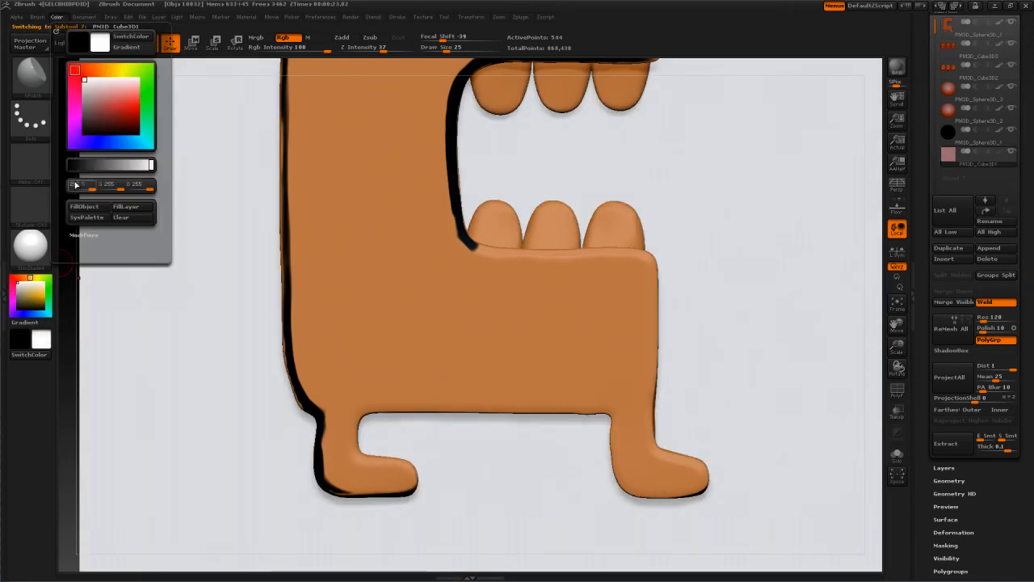
click(76, 210)
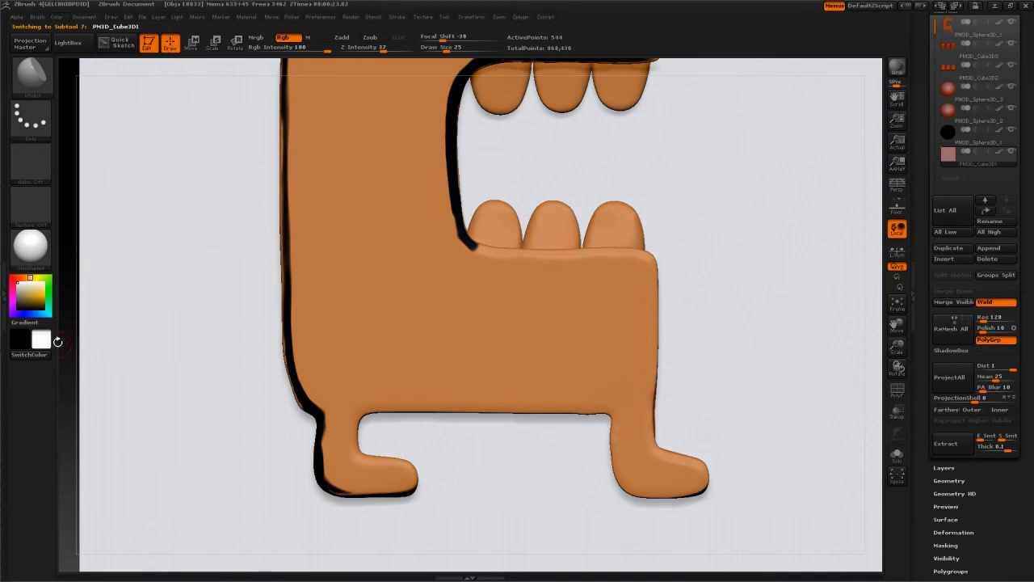
drag(24, 296, 61, 304)
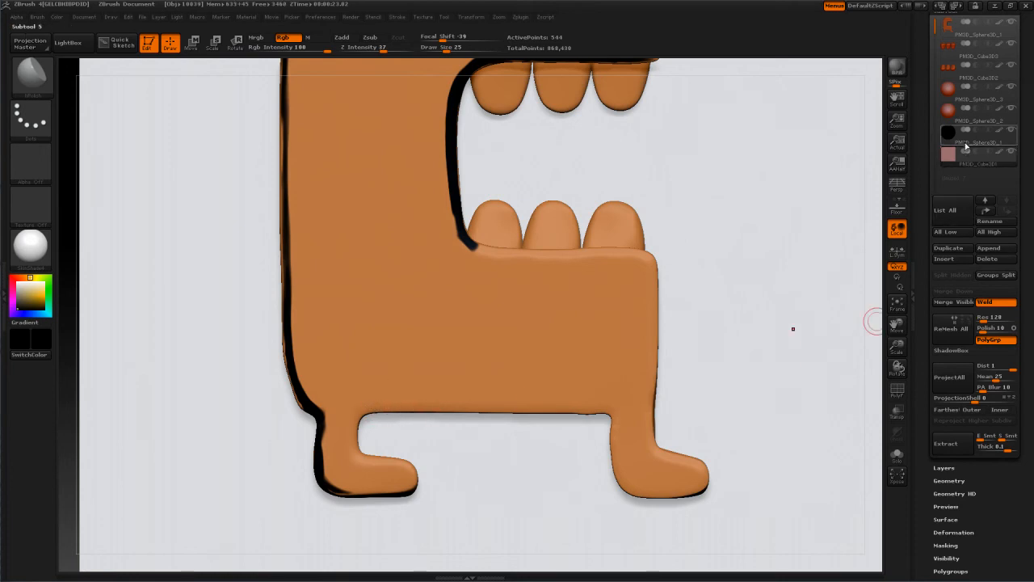
Step: Return to the body subtool and outline the front of the rear leg and the top and toe of its foot in black
click(961, 30)
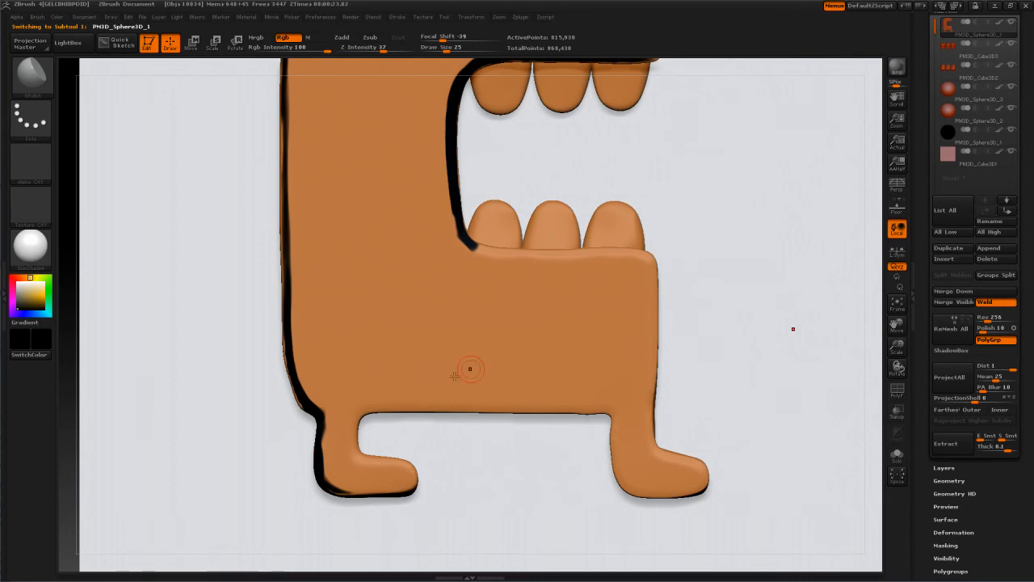
drag(352, 422, 349, 444)
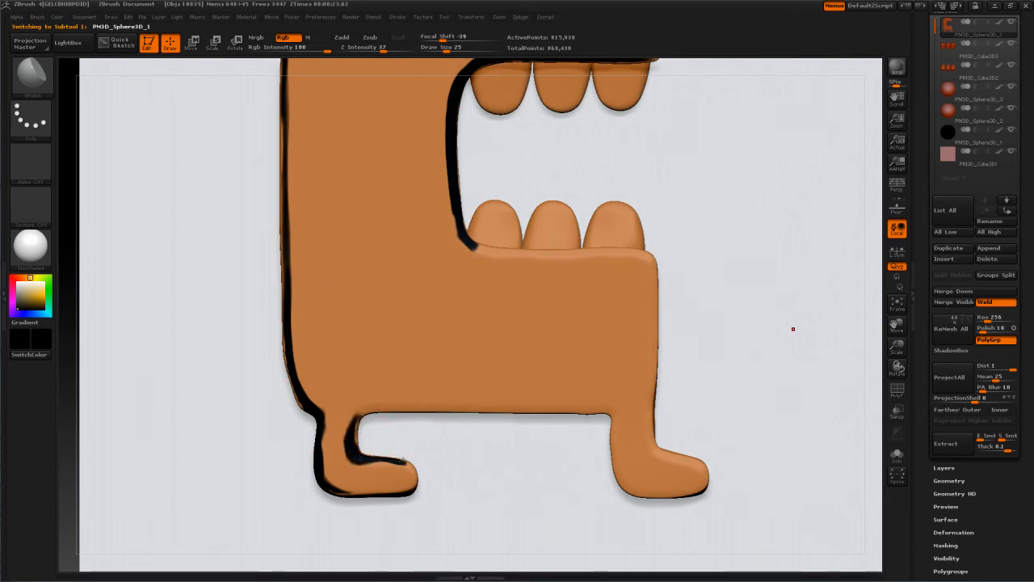
drag(414, 468, 411, 481)
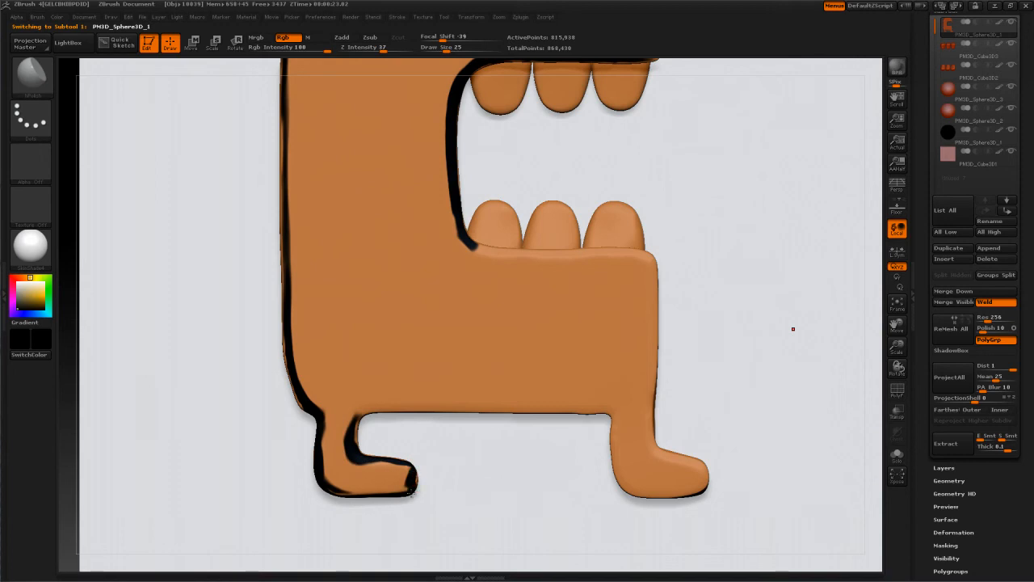
drag(363, 459, 355, 438)
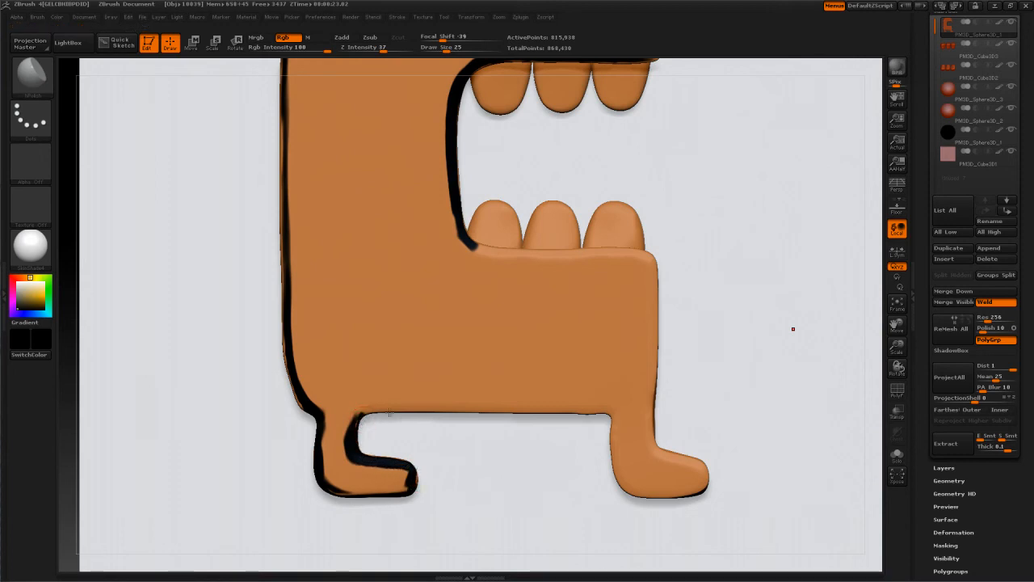
Step: Try painting the belly outline with the Standard brush in colour-only mode, undo the stroke and return to the hPolish brush
key(b)
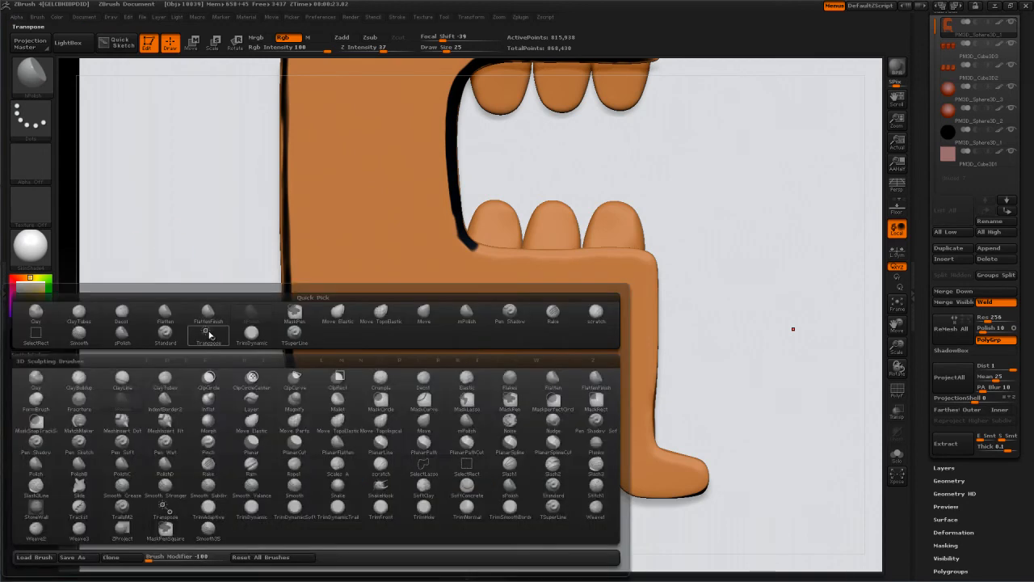
click(209, 335)
click(346, 38)
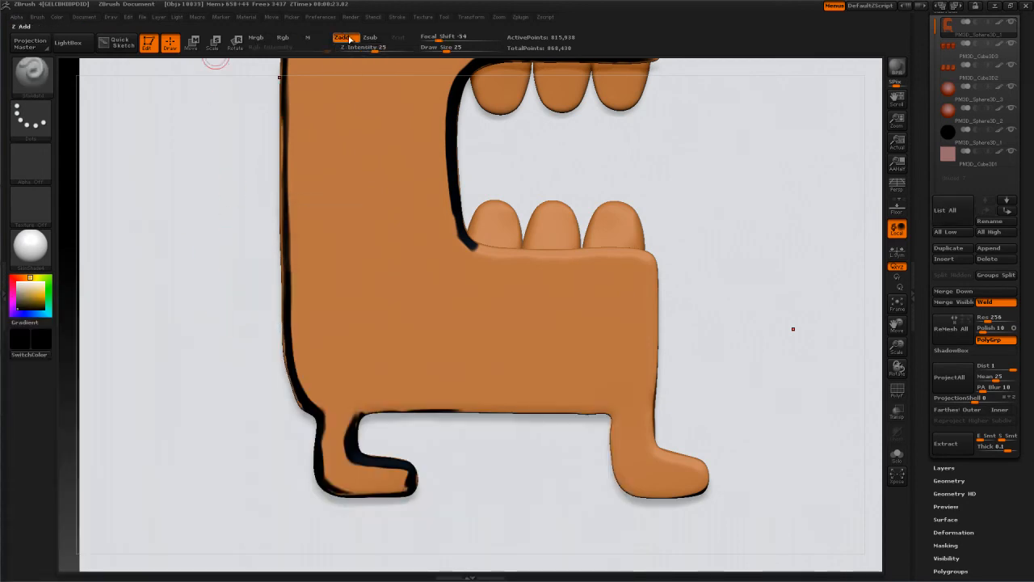
click(284, 37)
click(342, 37)
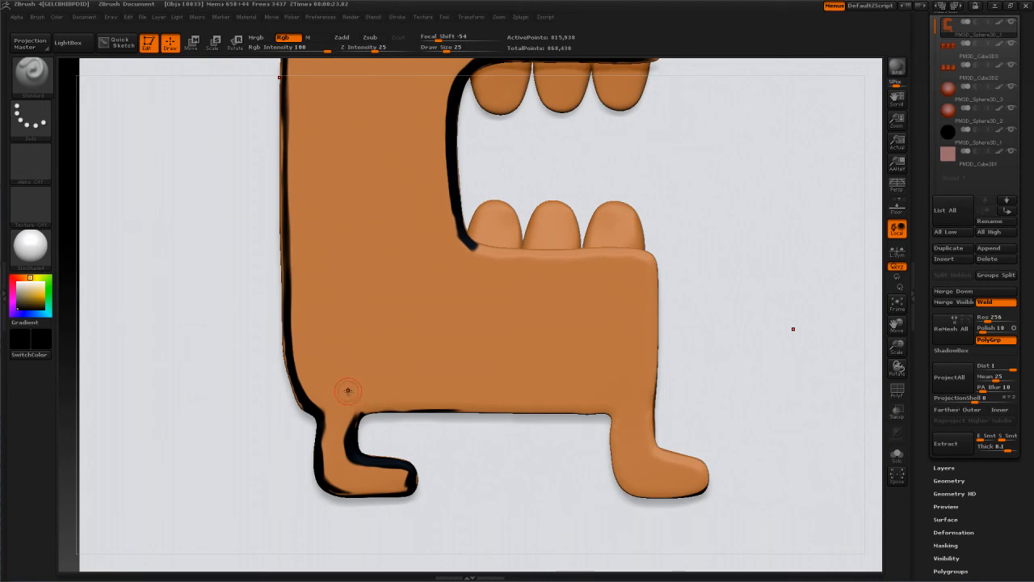
mouse_move(353, 418)
mouse_down()
mouse_move(432, 411)
mouse_move(379, 404)
mouse_move(361, 426)
mouse_up()
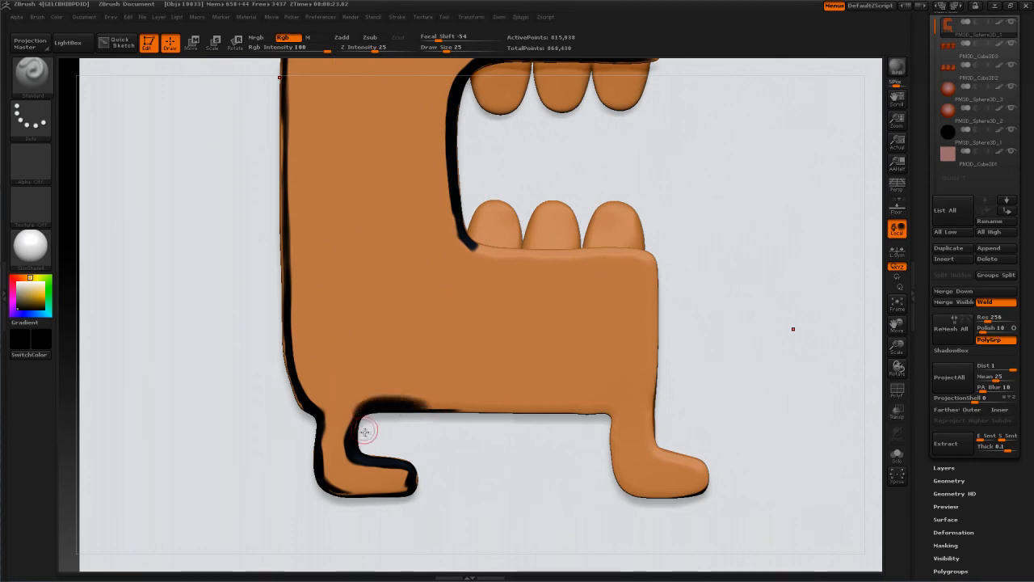
key(ctrl+z)
key(b)
key(h)
key(p)
Step: Outline the belly, the rear foot's sole, the front edge of the body and the lower jaw in black
drag(367, 412, 618, 413)
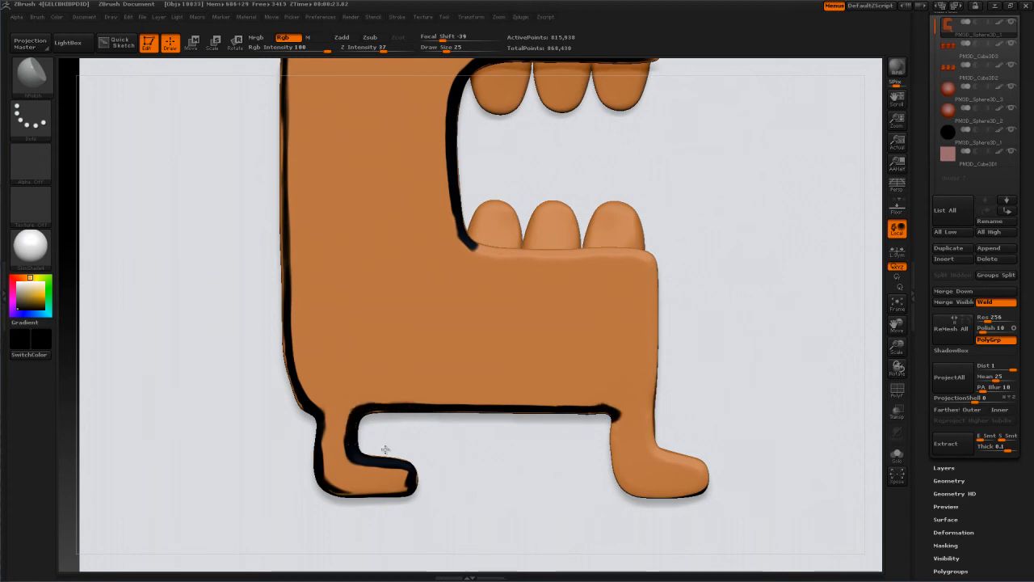
drag(328, 484, 415, 486)
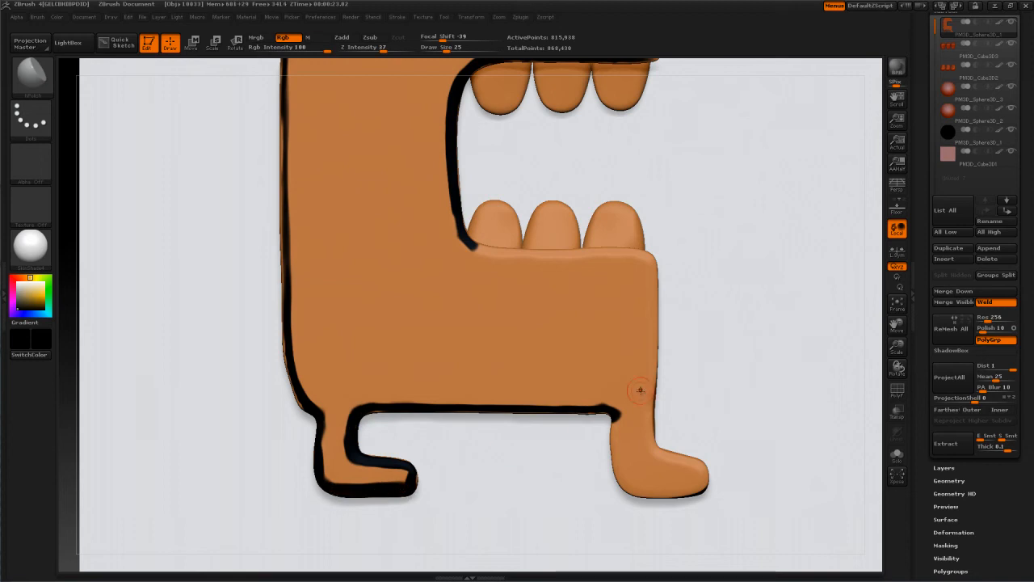
drag(654, 255, 661, 457)
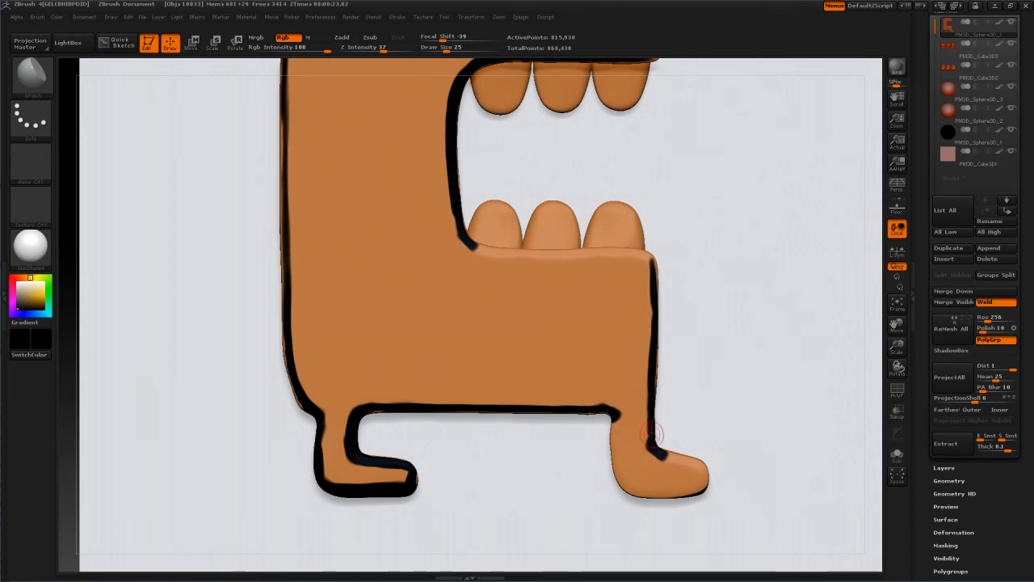
drag(653, 361, 655, 302)
drag(655, 267, 624, 251)
drag(488, 252, 656, 257)
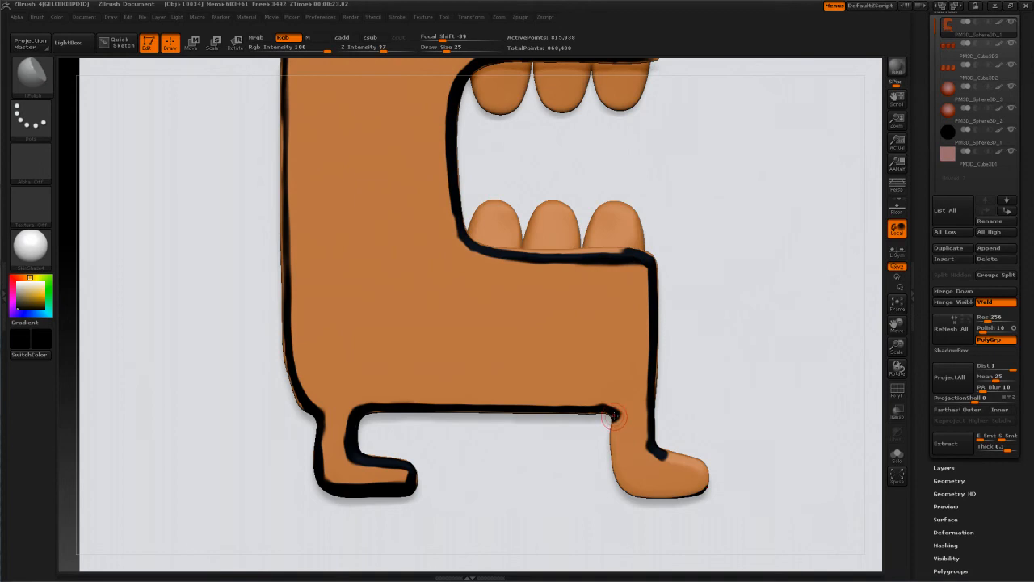
Step: Paint a black outline around the back of the front leg and its whole foot
mouse_move(614, 415)
mouse_down()
mouse_move(624, 485)
mouse_move(649, 493)
mouse_up()
drag(702, 465, 671, 457)
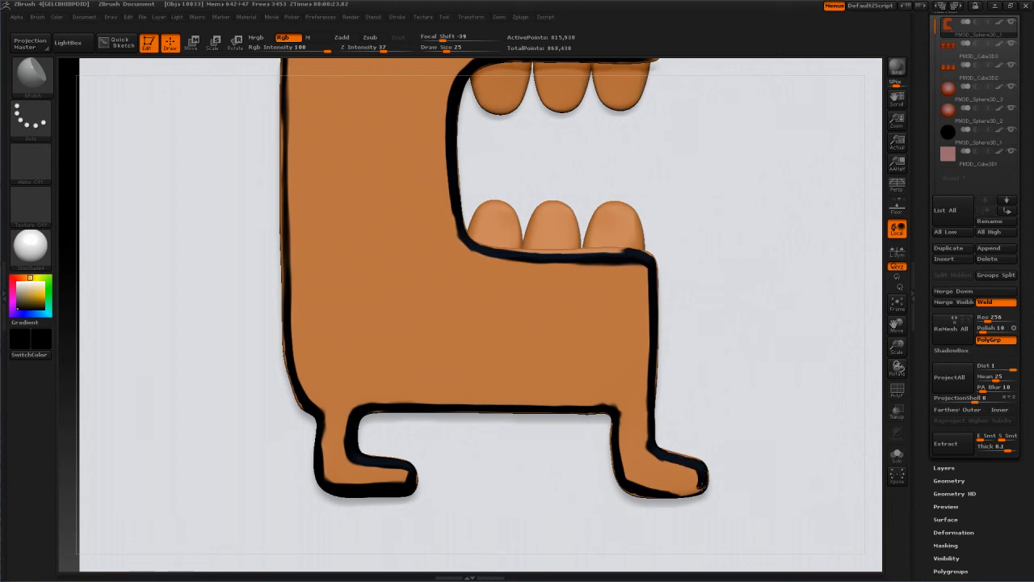
mouse_move(683, 499)
mouse_down()
mouse_move(698, 485)
mouse_move(649, 496)
mouse_up()
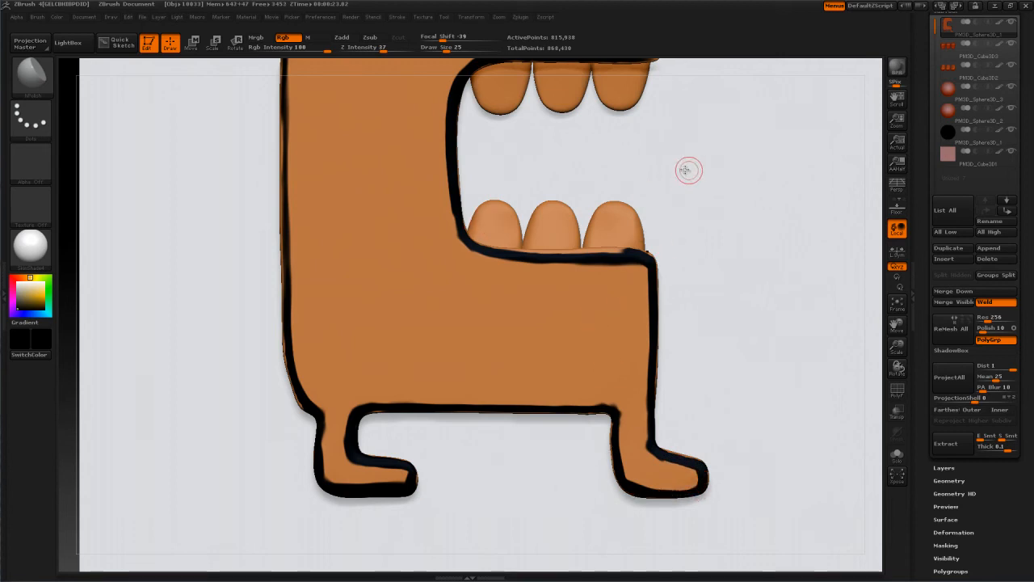
Step: Extend the black outline from the upper back over the top of the head
key(super)
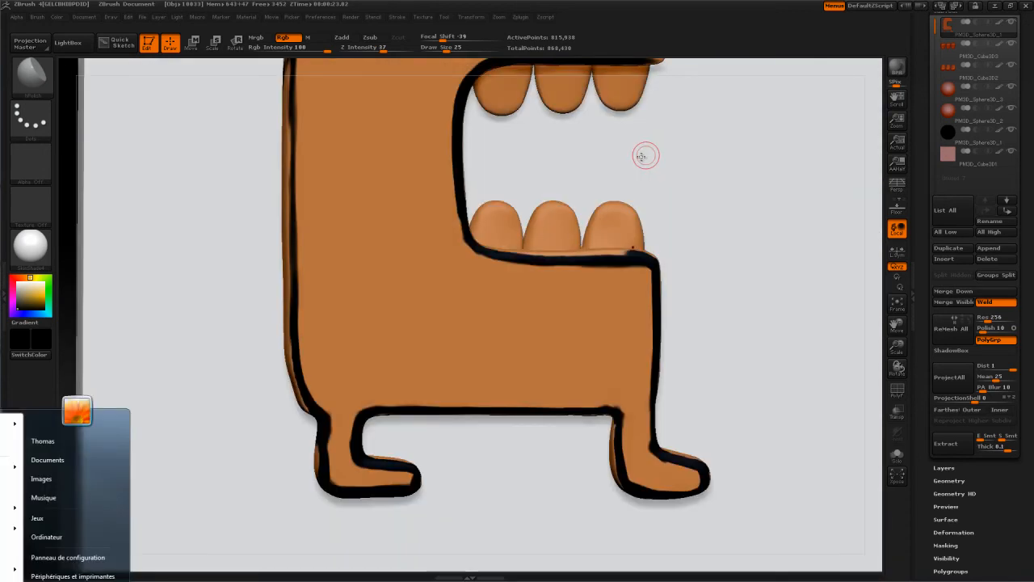
drag(651, 143, 0, 157)
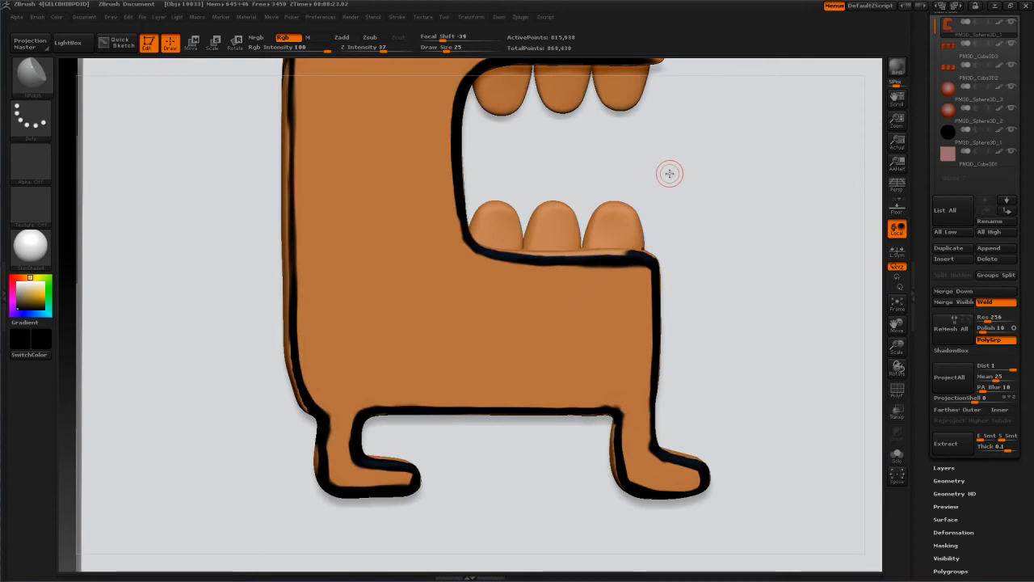
alt+drag(668, 143, 566, 536)
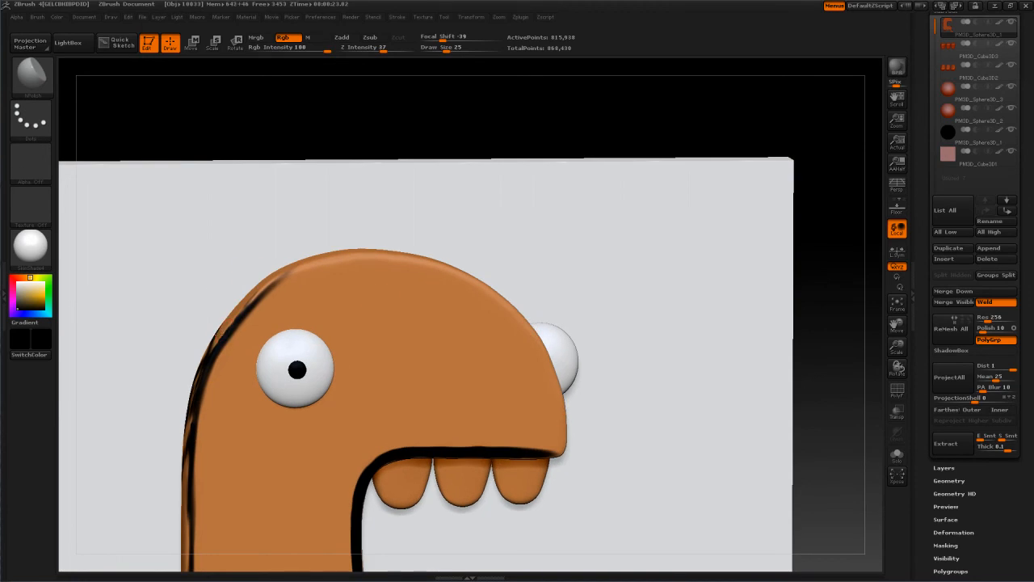
mouse_move(224, 323)
mouse_down()
mouse_move(222, 334)
mouse_move(288, 274)
mouse_move(347, 256)
mouse_move(425, 256)
mouse_up()
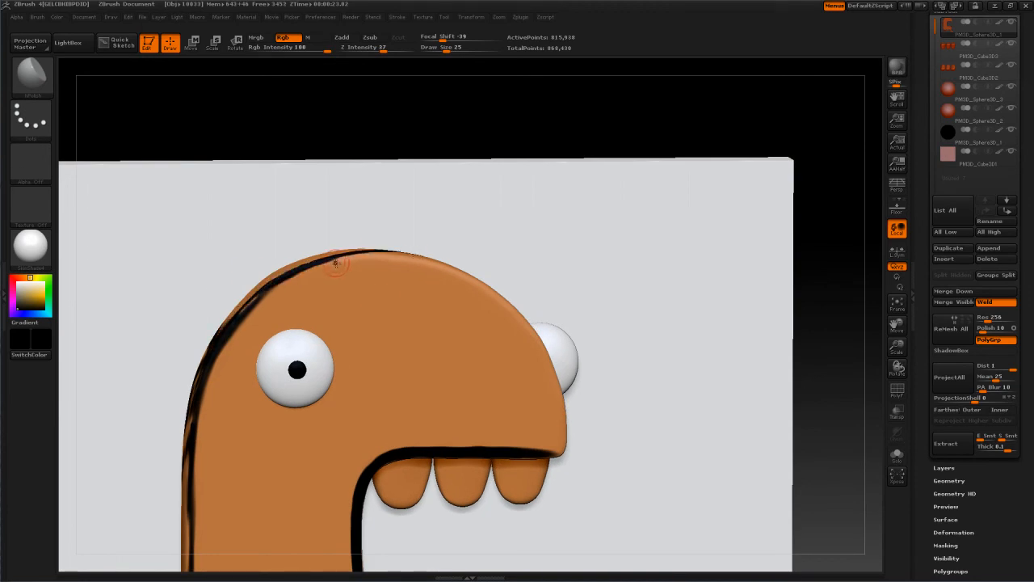
Step: Set the draw size to 45 and paint a thicker black outline around the snout, the top of the head and the upper back
key(s)
click(343, 278)
mouse_move(346, 253)
mouse_down()
mouse_move(433, 260)
mouse_move(489, 284)
mouse_move(543, 364)
mouse_move(558, 446)
mouse_up()
mouse_move(555, 380)
mouse_down()
mouse_move(524, 352)
mouse_move(521, 325)
mouse_up()
drag(387, 252, 317, 254)
drag(388, 256, 334, 259)
mouse_move(393, 256)
mouse_down()
mouse_move(279, 267)
mouse_move(239, 303)
mouse_move(186, 398)
mouse_move(188, 470)
mouse_up()
drag(190, 406, 192, 464)
Step: Paint the side surface of the back and the top of the head solid black, filling the remaining orange gaps
mouse_move(330, 360)
right_down()
mouse_move(365, 360)
mouse_move(321, 371)
right_up()
drag(239, 458, 214, 556)
drag(273, 301, 310, 256)
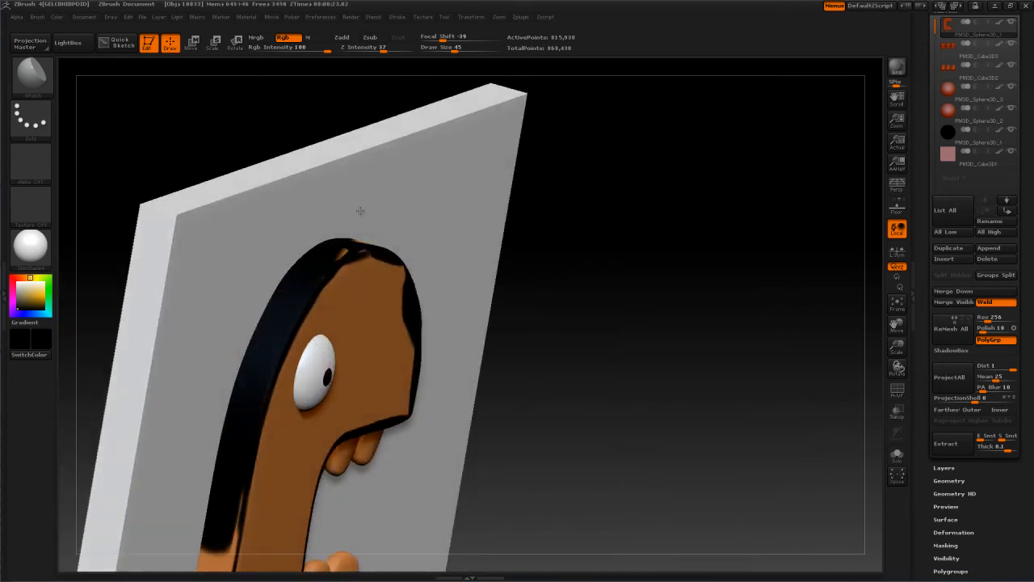
right_drag(431, 189, 345, 308)
mouse_move(404, 297)
mouse_down()
mouse_move(451, 309)
mouse_move(488, 346)
mouse_move(466, 321)
mouse_up()
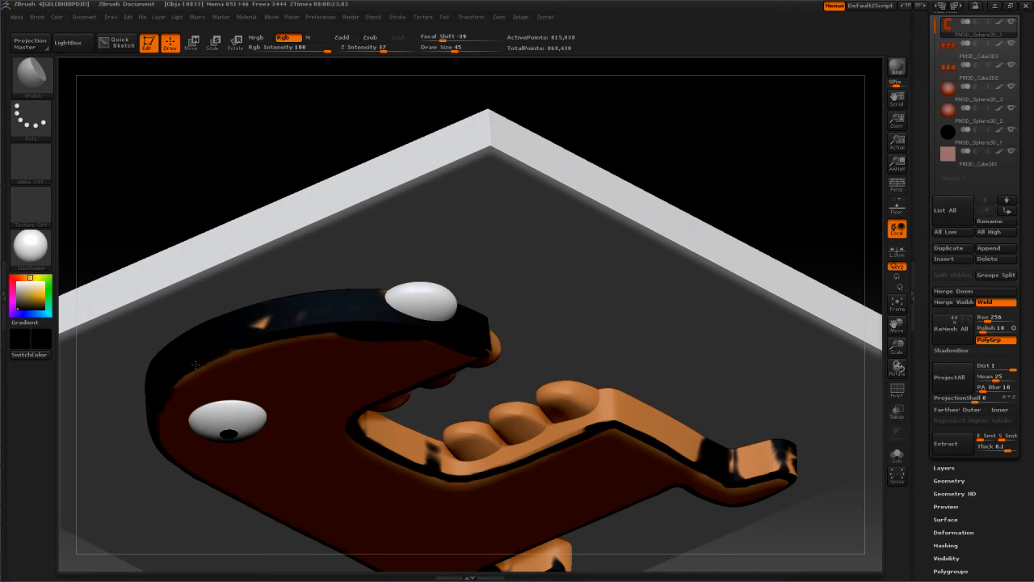
mouse_move(171, 386)
mouse_down()
mouse_move(250, 338)
mouse_move(257, 318)
mouse_up()
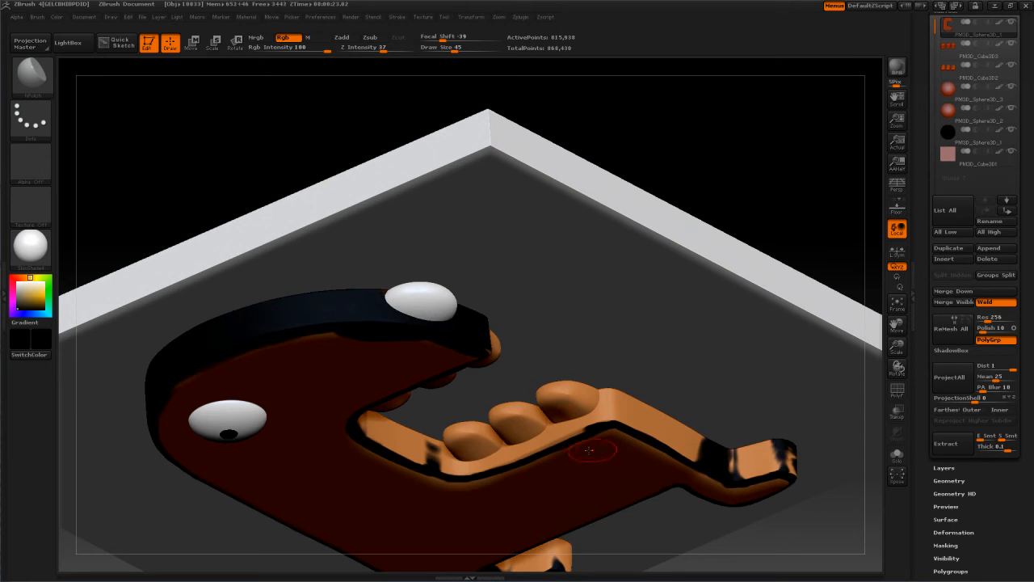
Step: Paint the side surfaces of the lower jaw and front leg, and the surface around the upper teeth, solid black
mouse_move(576, 420)
mouse_down()
mouse_move(461, 457)
mouse_move(385, 433)
mouse_up()
mouse_move(732, 444)
mouse_down()
mouse_move(788, 465)
mouse_move(602, 405)
mouse_move(493, 466)
mouse_up()
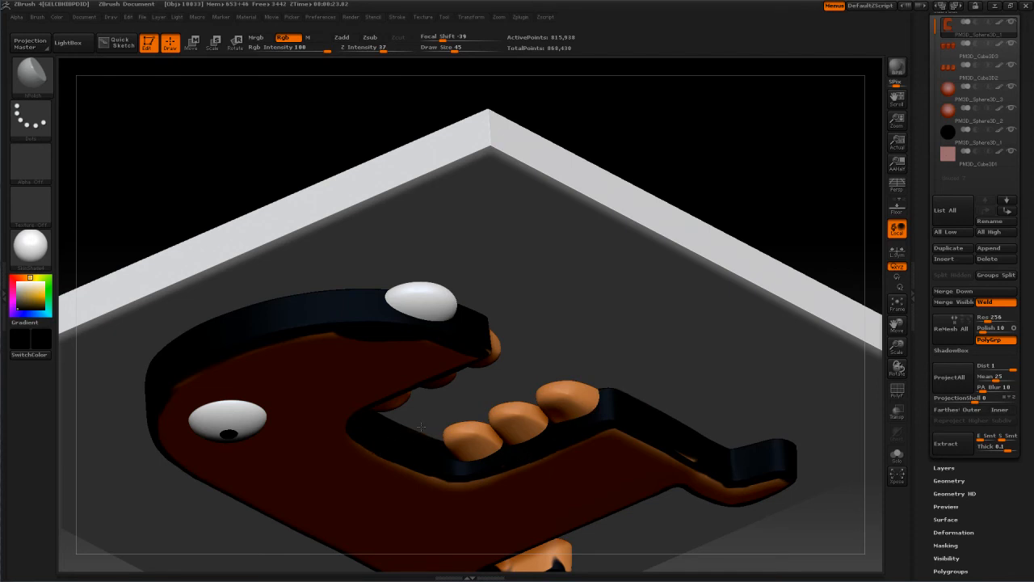
drag(457, 334, 421, 351)
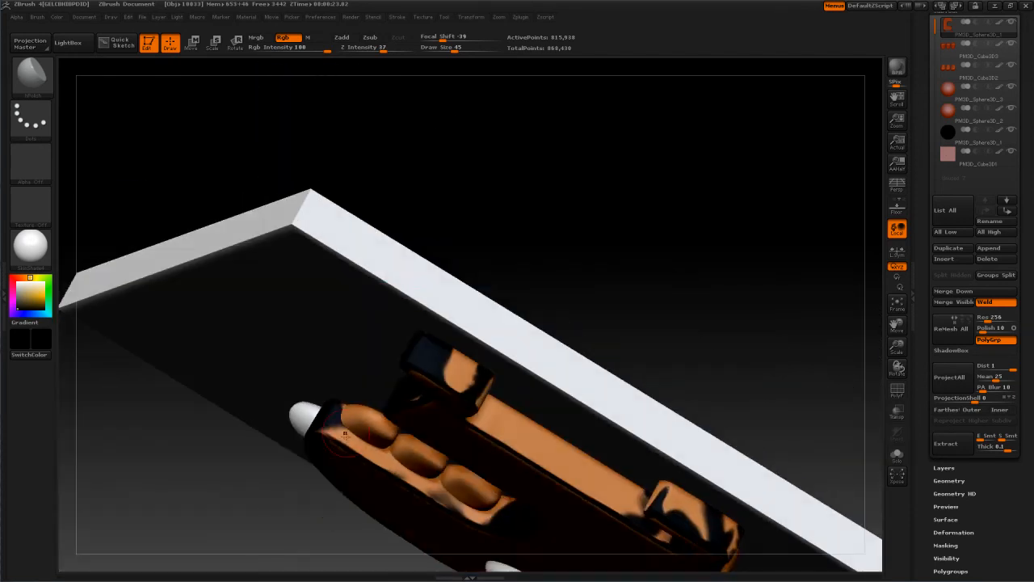
mouse_move(324, 430)
mouse_down()
mouse_move(475, 511)
mouse_move(495, 505)
mouse_up()
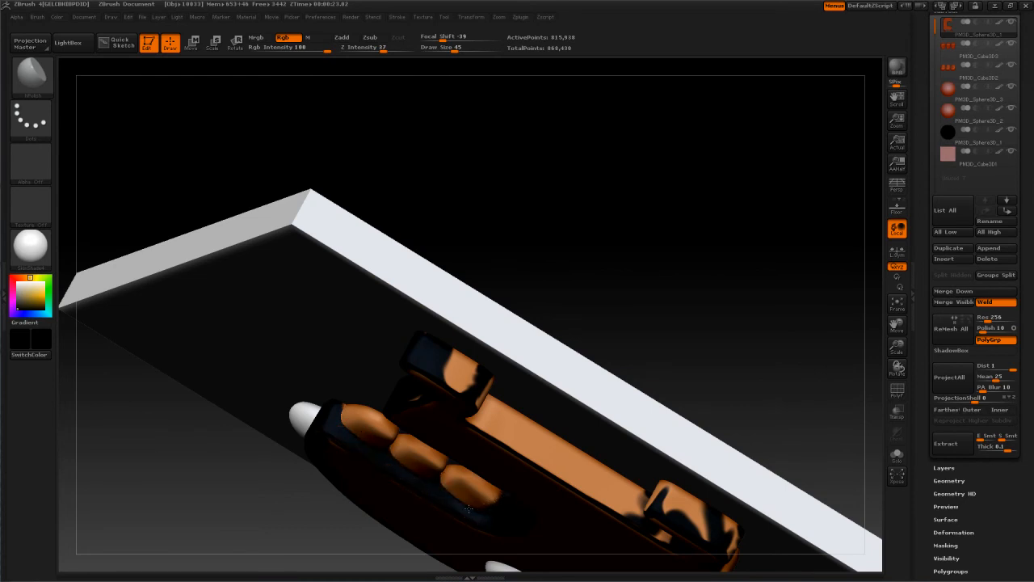
Step: Paint the side surface of the belly between the legs and the adjoining foot surfaces black
mouse_move(511, 434)
mouse_down()
mouse_move(477, 387)
mouse_move(630, 493)
mouse_move(695, 501)
mouse_move(716, 522)
mouse_up()
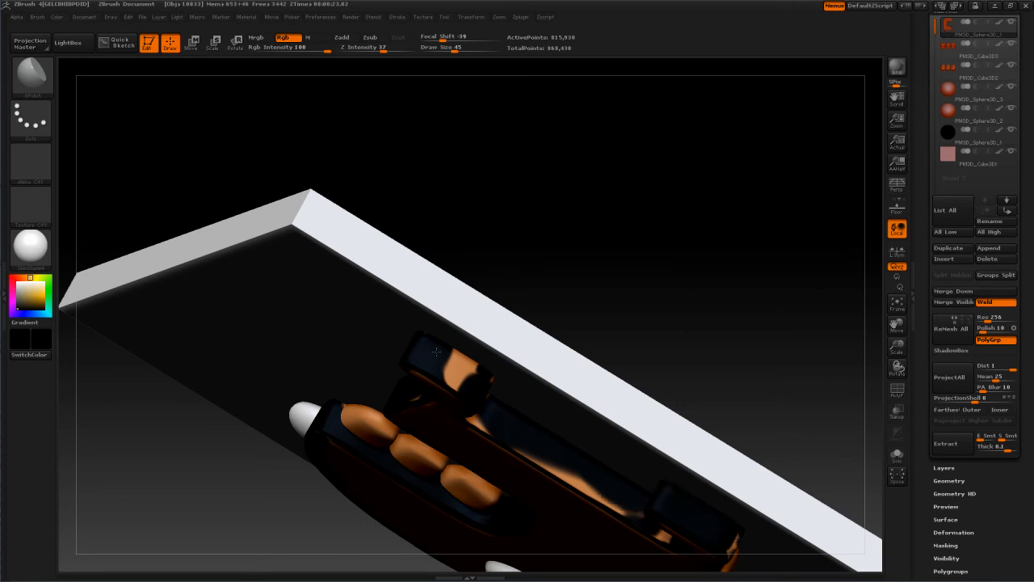
drag(447, 368, 442, 352)
mouse_move(504, 429)
mouse_down()
mouse_move(479, 424)
mouse_move(657, 529)
mouse_up()
Step: Paint the long side surface of the back solid black from the rear end to the head
drag(540, 343, 400, 283)
drag(340, 393, 401, 473)
mouse_move(496, 438)
mouse_down()
mouse_move(556, 242)
mouse_move(504, 219)
mouse_move(477, 288)
mouse_move(452, 238)
mouse_up()
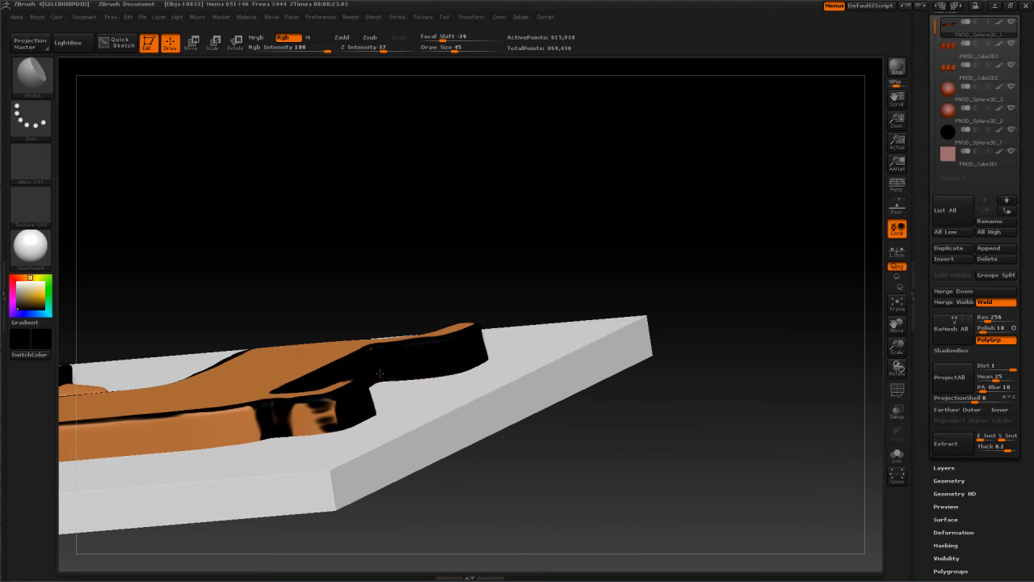
drag(333, 427, 89, 436)
drag(230, 415, 293, 412)
alt+right_drag(233, 403, 714, 284)
mouse_move(554, 327)
mouse_down()
mouse_move(453, 314)
mouse_move(579, 311)
mouse_up()
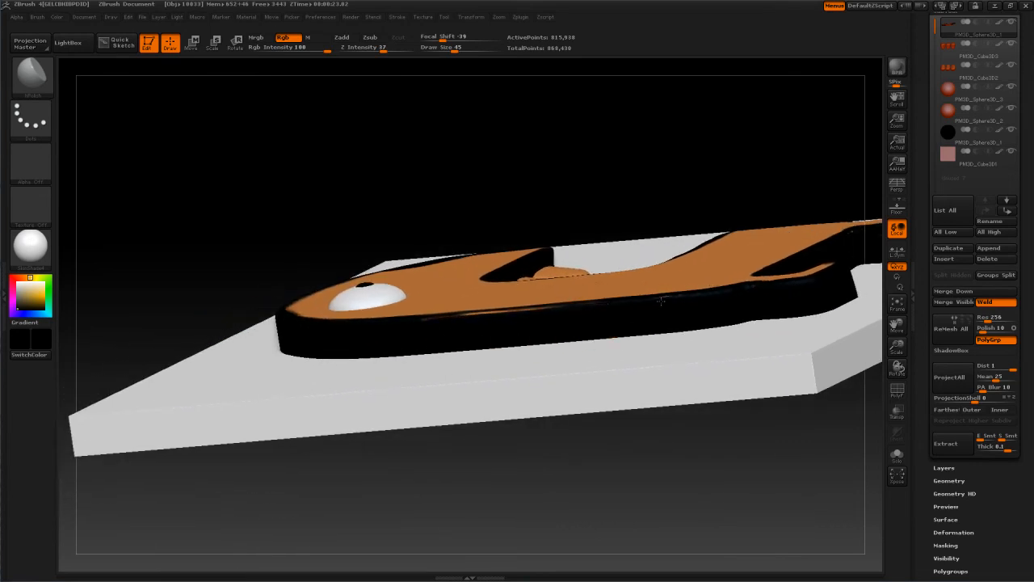
Step: Cover the thin orange gaps along the edge between the body's face and the side of the back with black
mouse_move(404, 342)
right_down()
mouse_move(450, 364)
mouse_move(485, 315)
mouse_move(540, 304)
right_up()
mouse_move(553, 306)
mouse_down()
mouse_move(430, 317)
mouse_move(510, 320)
mouse_move(72, 339)
mouse_move(735, 301)
mouse_move(484, 325)
mouse_up()
mouse_move(564, 337)
right_down()
mouse_move(577, 387)
mouse_move(578, 374)
right_up()
alt+right_drag(776, 323, 445, 288)
mouse_move(518, 257)
mouse_down()
mouse_move(550, 258)
mouse_move(457, 275)
mouse_move(356, 267)
mouse_move(272, 275)
mouse_up()
mouse_move(580, 246)
mouse_down()
mouse_move(800, 218)
mouse_move(776, 206)
mouse_move(602, 226)
mouse_up()
mouse_move(489, 231)
mouse_down()
mouse_move(555, 235)
mouse_move(145, 272)
mouse_up()
Step: Continue thickening the black outline along the back's edge toward the rear foot
alt+right_drag(645, 270, 372, 314)
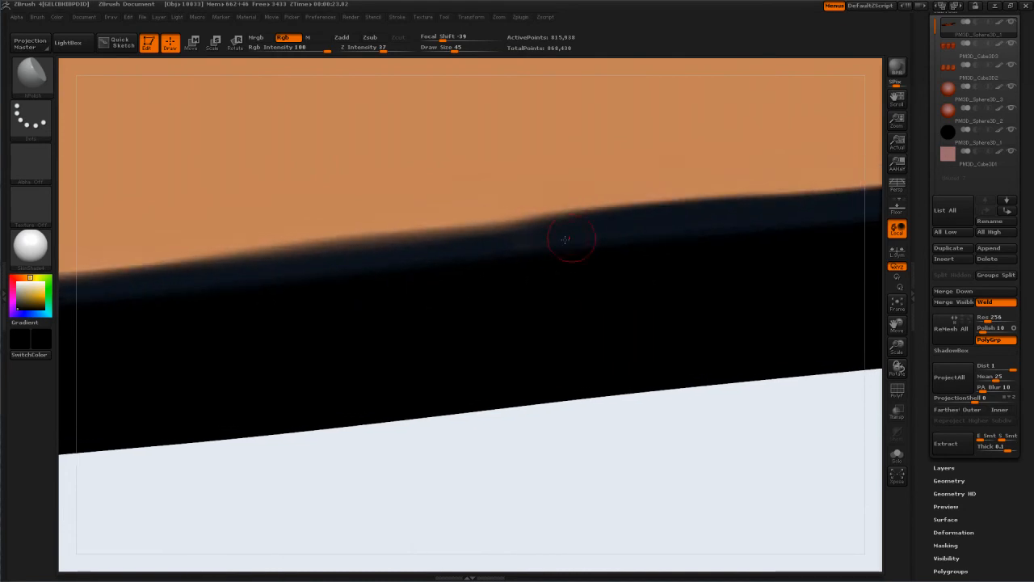
alt+right_drag(565, 278, 37, 364)
mouse_move(580, 282)
mouse_down()
mouse_move(471, 295)
mouse_move(622, 262)
mouse_up()
mouse_move(636, 183)
alt+right_down()
mouse_move(625, 173)
mouse_move(610, 210)
mouse_move(490, 324)
mouse_move(508, 343)
mouse_move(503, 329)
alt+right_up()
mouse_move(461, 322)
mouse_down()
mouse_move(680, 290)
mouse_move(553, 305)
mouse_up()
drag(461, 319, 457, 325)
Step: Fill the remaining orange gaps on the inner corner between the belly and the rear foot with black
mouse_move(457, 326)
right_down()
mouse_move(648, 283)
mouse_move(686, 304)
right_up()
mouse_move(546, 356)
mouse_down()
mouse_move(580, 264)
mouse_move(573, 368)
mouse_up()
drag(539, 340, 534, 364)
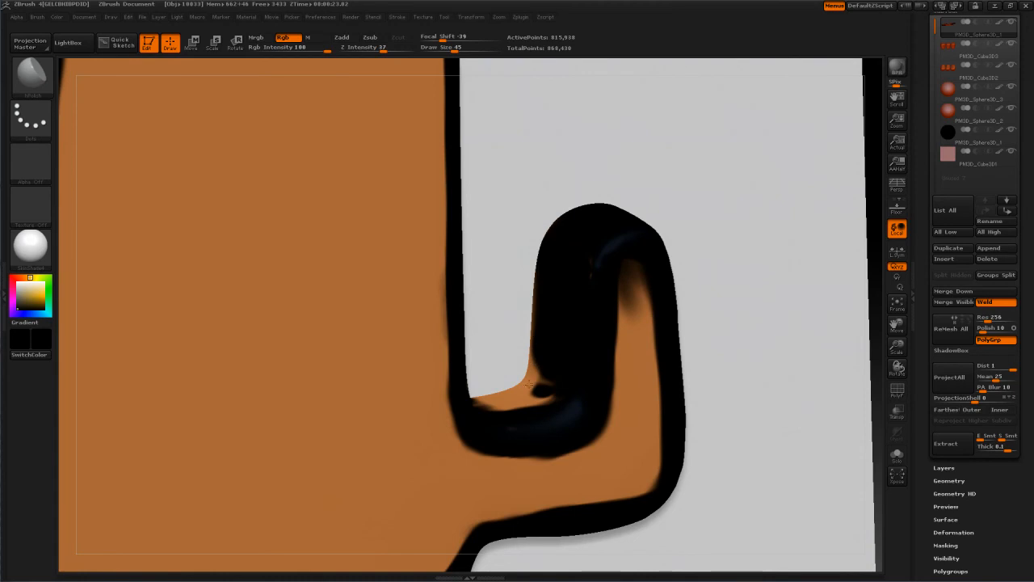
drag(526, 398, 511, 402)
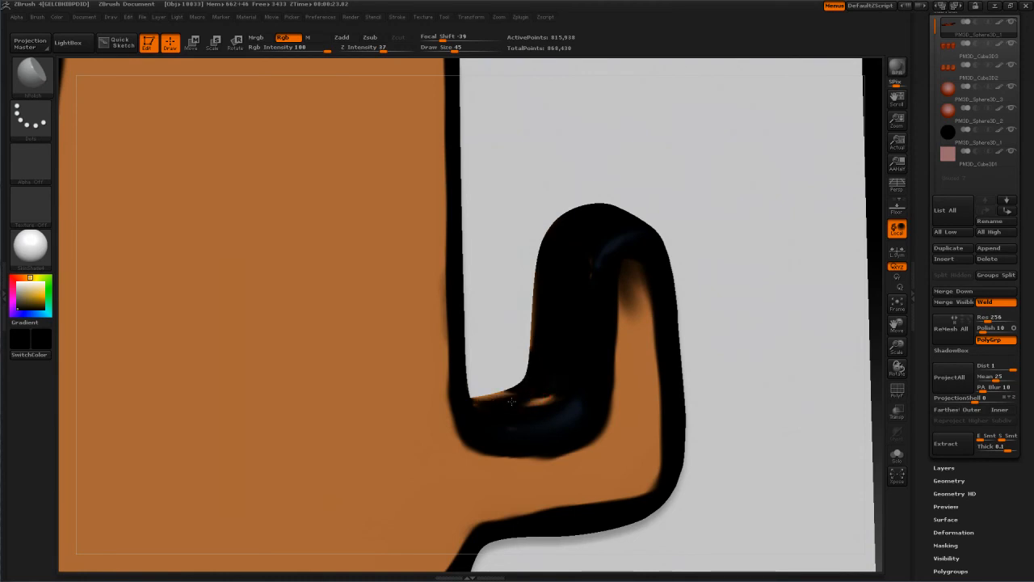
right_drag(575, 376, 524, 383)
click(524, 384)
drag(541, 411, 562, 398)
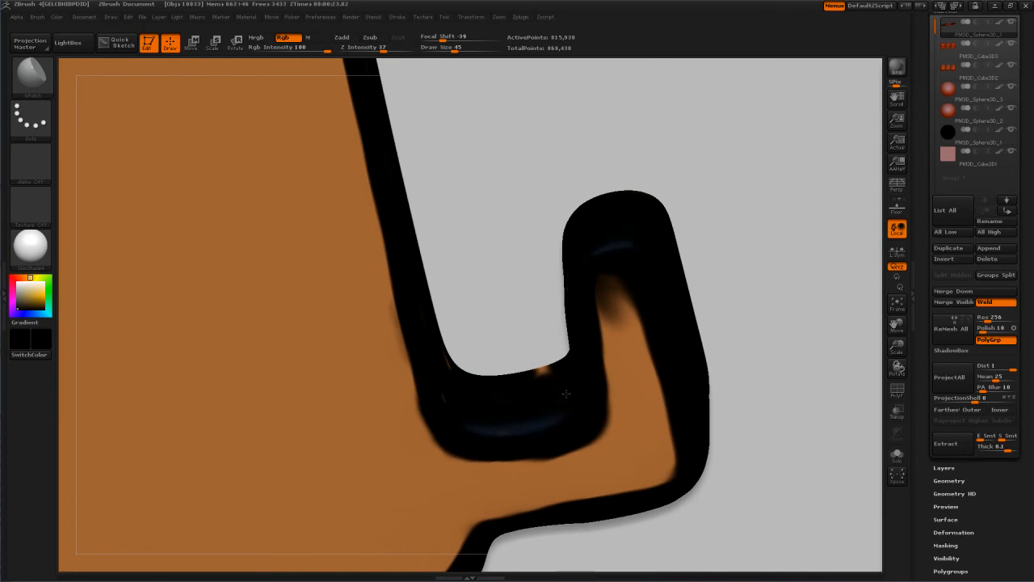
mouse_move(526, 341)
right_down()
mouse_move(432, 353)
mouse_move(459, 363)
right_up()
drag(442, 367, 418, 351)
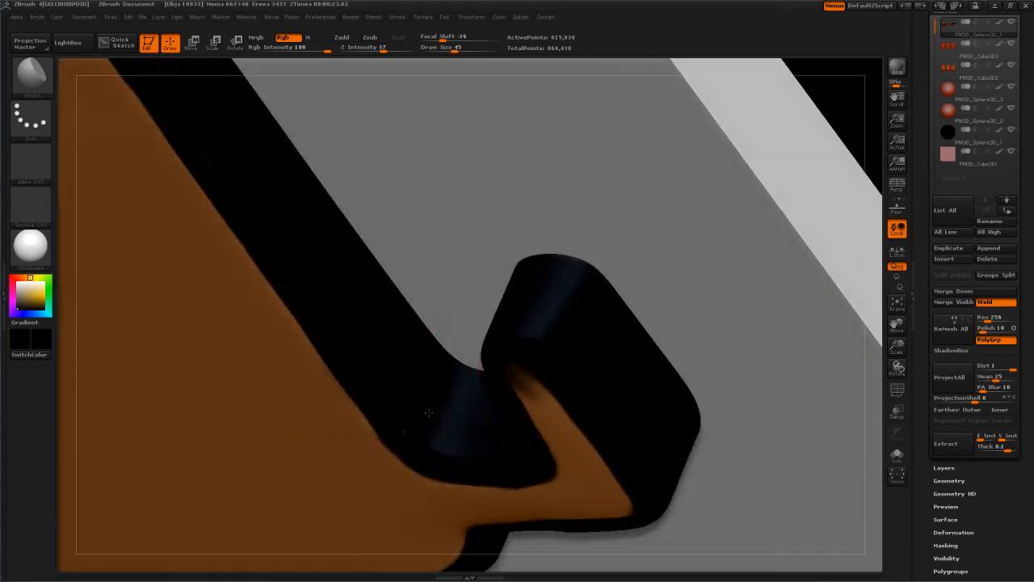
mouse_move(462, 397)
right_down()
mouse_move(494, 316)
mouse_move(523, 305)
right_up()
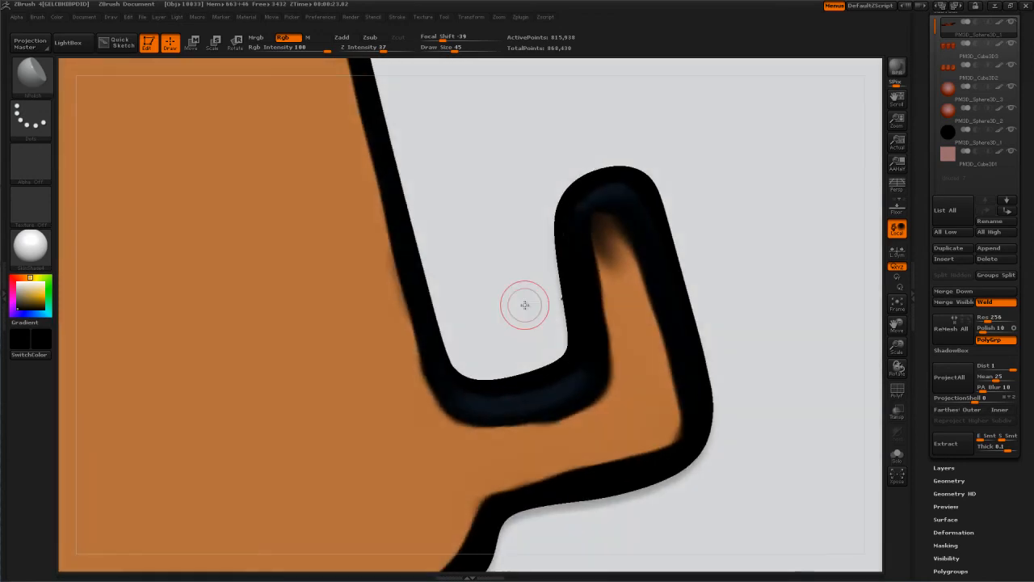
Step: Sample the body's orange and repaint the inside of the rear foot to even out its black outline
key(c)
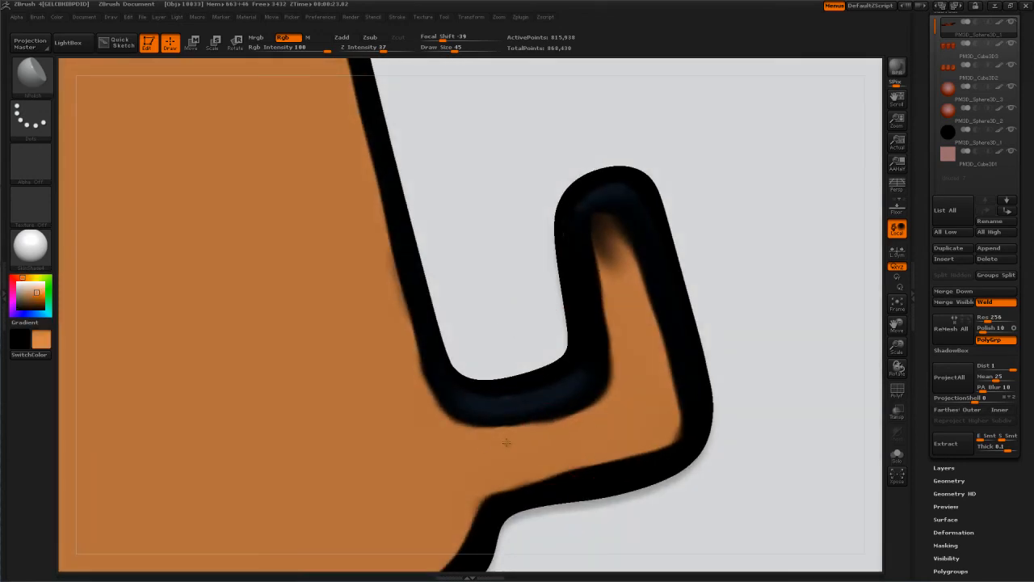
mouse_move(491, 446)
mouse_down()
mouse_move(434, 467)
mouse_move(610, 402)
mouse_move(630, 370)
mouse_move(551, 426)
mouse_move(452, 432)
mouse_move(421, 413)
mouse_up()
mouse_move(623, 397)
mouse_down()
mouse_move(609, 227)
mouse_move(632, 326)
mouse_up()
mouse_move(653, 423)
mouse_down()
mouse_move(659, 436)
mouse_move(663, 363)
mouse_move(615, 228)
mouse_move(597, 222)
mouse_move(593, 315)
mouse_move(623, 386)
mouse_up()
drag(655, 430, 546, 456)
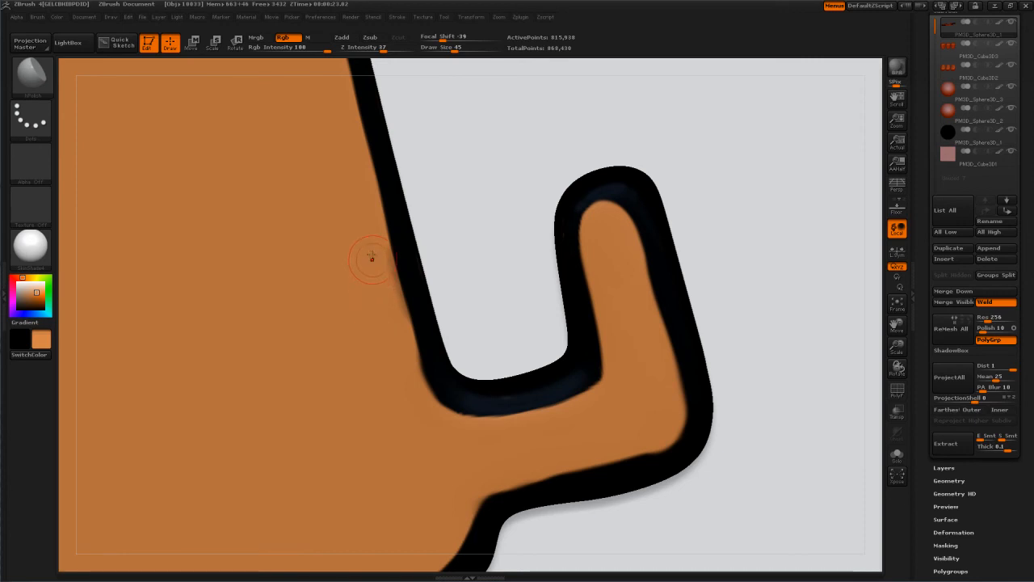
Step: Trim the uneven black outline around the front foot's sole and heel with orange
alt+right_drag(334, 229, 381, 420)
mouse_move(307, 158)
alt+right_down()
mouse_move(358, 381)
mouse_move(340, 339)
alt+right_up()
alt+right_drag(322, 136, 371, 258)
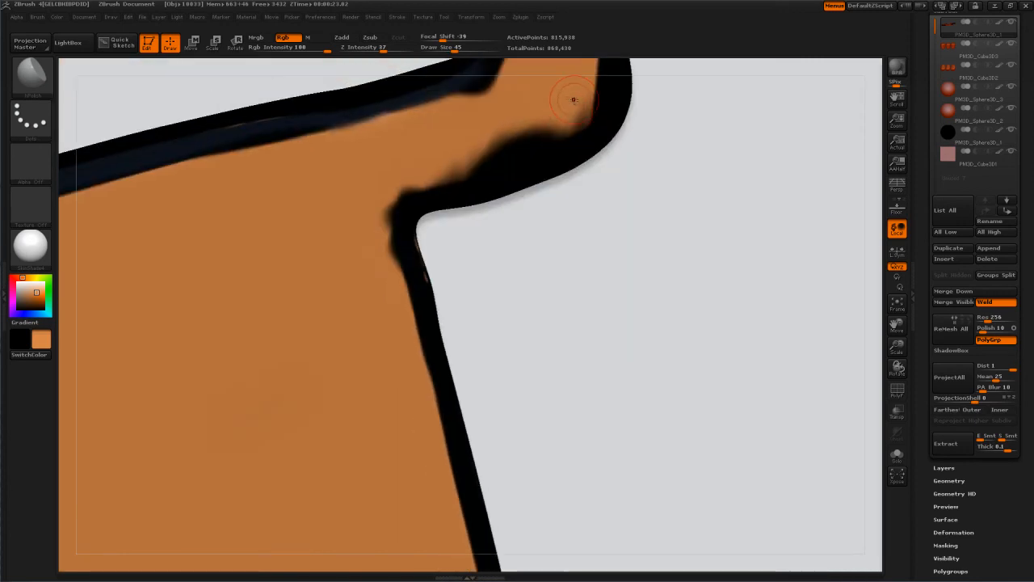
mouse_move(576, 100)
mouse_down()
mouse_move(389, 179)
mouse_move(369, 255)
mouse_up()
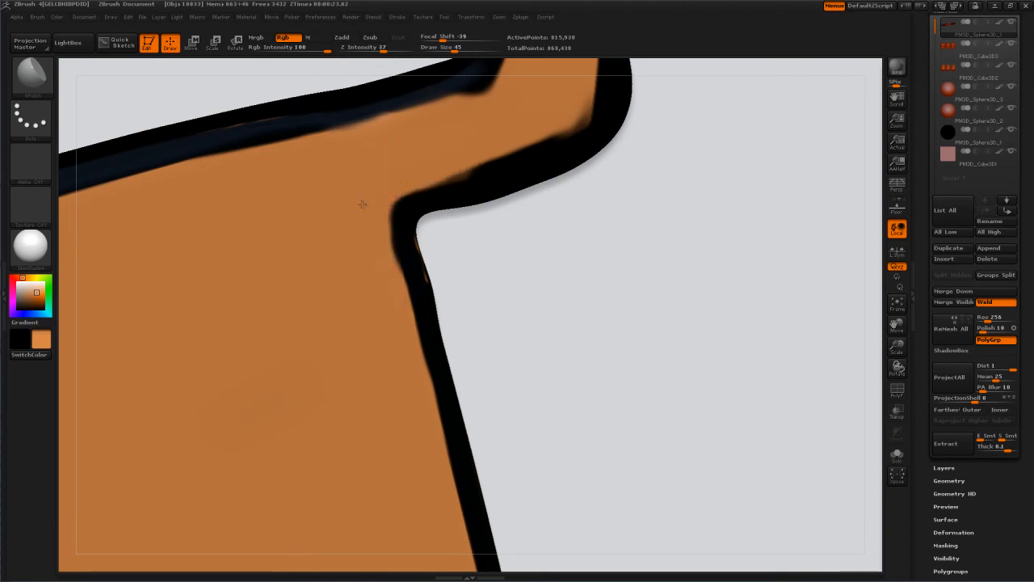
alt+right_drag(505, 127, 524, 238)
mouse_move(542, 155)
mouse_down()
mouse_move(501, 211)
mouse_move(526, 244)
mouse_up()
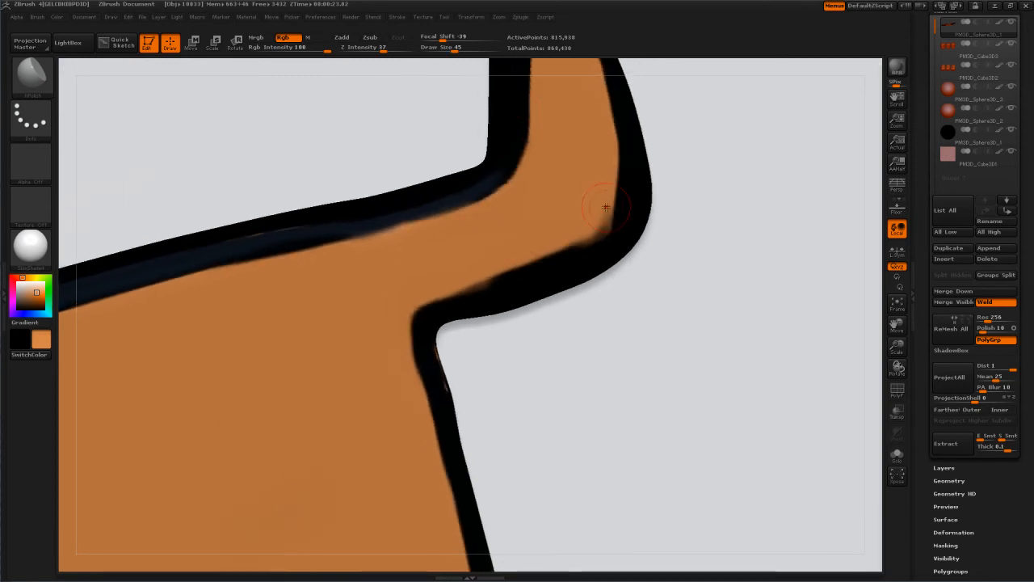
Step: Smooth the front foot's outline by thickening its sole in black and repainting the foot's inner edge in orange
key(c)
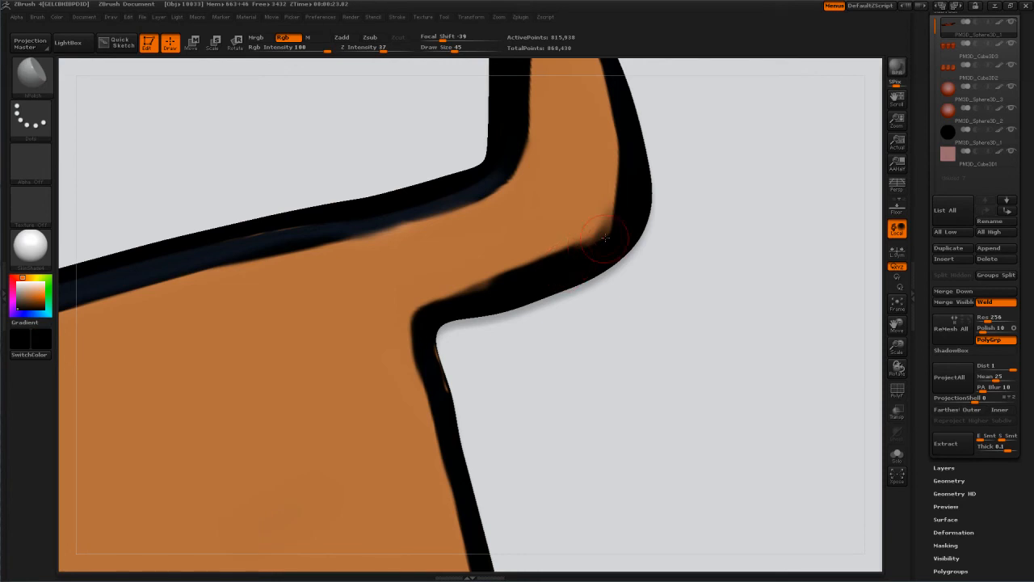
drag(614, 220, 436, 299)
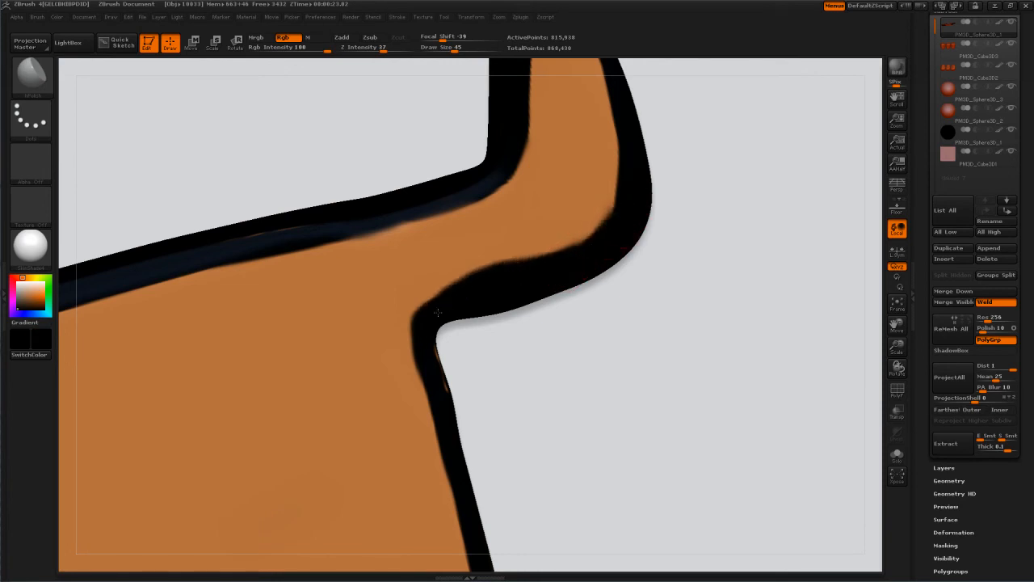
key(c)
mouse_move(602, 193)
mouse_down()
mouse_move(566, 238)
mouse_move(430, 277)
mouse_up()
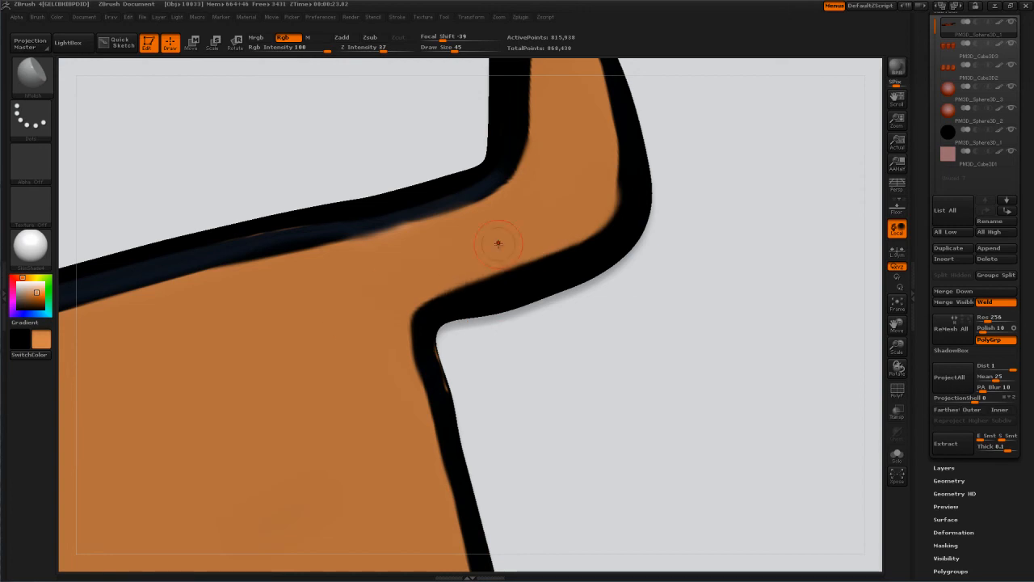
alt+right_drag(497, 216, 412, 402)
mouse_move(492, 229)
mouse_down()
mouse_move(471, 226)
mouse_move(456, 262)
mouse_move(456, 345)
mouse_up()
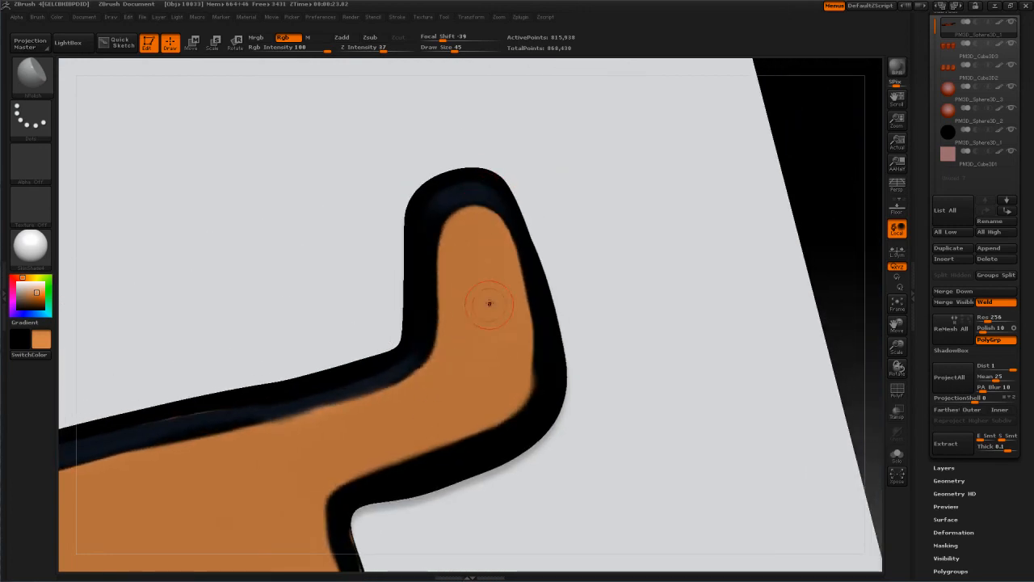
mouse_move(511, 324)
mouse_down()
mouse_move(521, 355)
mouse_move(480, 403)
mouse_up()
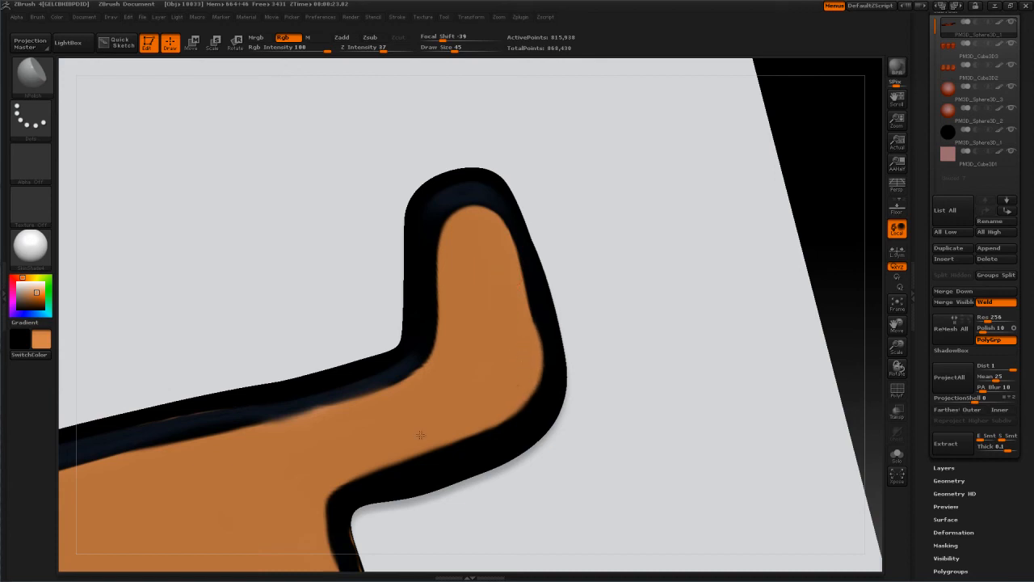
Step: Sample black and paint over the thin orange gap in the outline between the lower jaw and the front foot
alt+drag(378, 346, 694, 175)
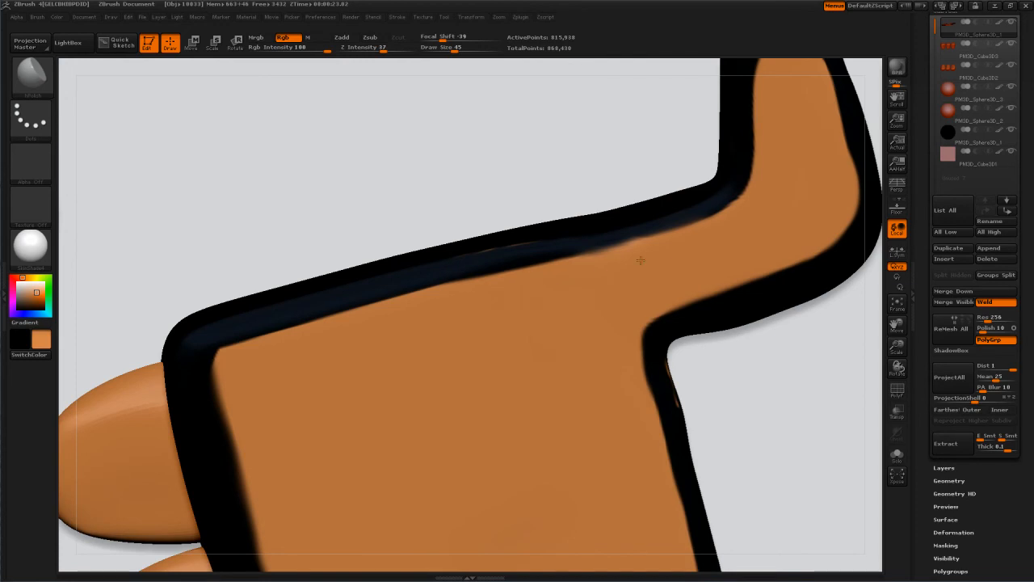
key(c)
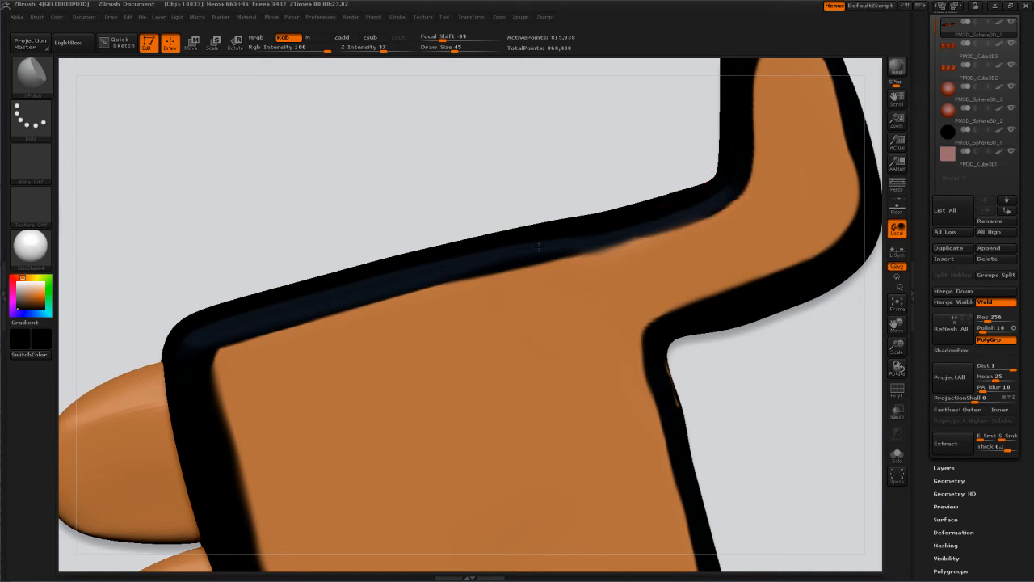
drag(605, 237, 451, 264)
Step: Undo the stray black stroke beside the lower teeth and trim the jaw's outline there with the sampled orange
alt+right_drag(321, 357, 396, 196)
drag(304, 199, 327, 287)
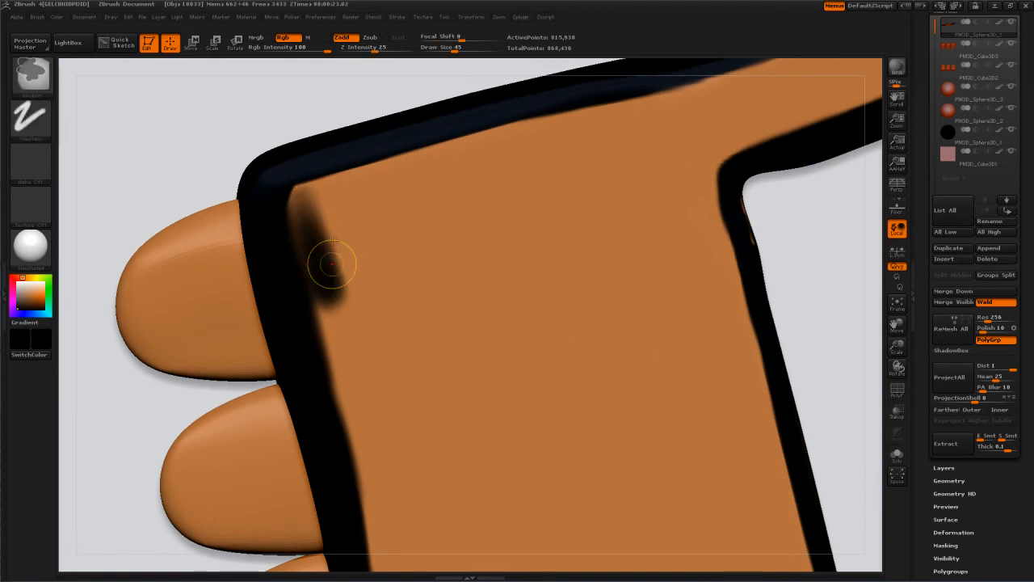
key(ctrl+z)
key(c)
mouse_move(303, 195)
mouse_down()
mouse_move(291, 230)
mouse_move(322, 277)
mouse_move(356, 376)
mouse_up()
mouse_move(295, 213)
mouse_down()
mouse_move(342, 369)
mouse_move(393, 489)
mouse_up()
alt+right_drag(368, 342, 398, 97)
drag(372, 113, 438, 390)
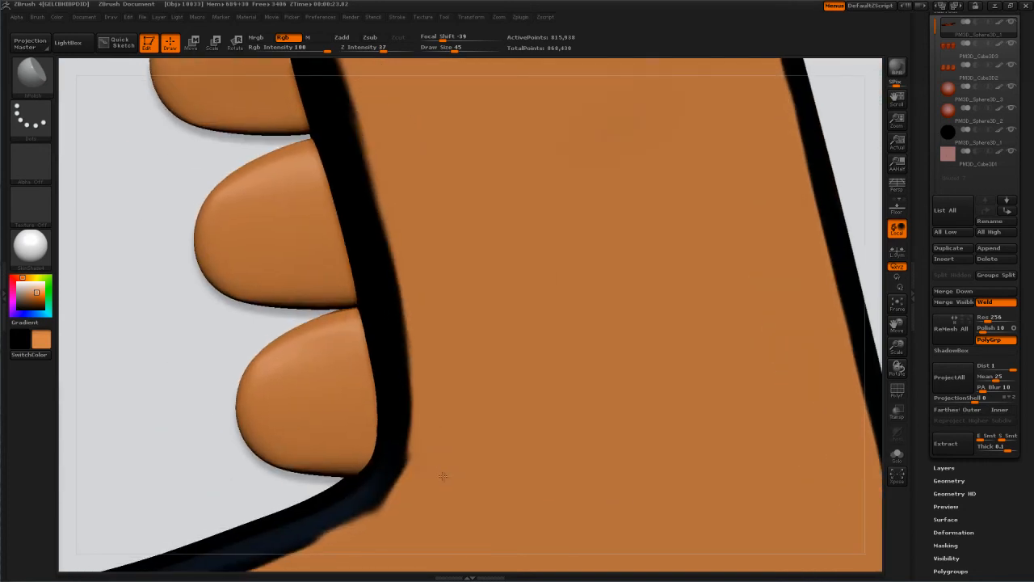
Step: Trim the inner edge of the black outline around the corner and back of the mouth with orange
alt+right_drag(443, 475, 542, 291)
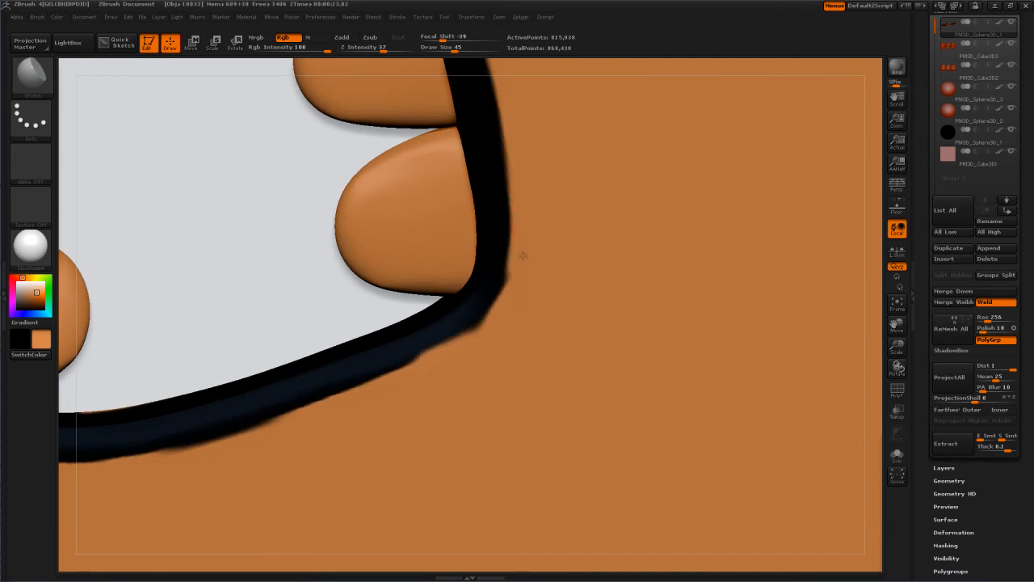
drag(534, 231, 462, 352)
alt+right_drag(455, 353, 723, 181)
drag(734, 166, 369, 331)
drag(539, 263, 238, 355)
drag(544, 252, 245, 345)
Step: Paint orange over the excess black on the snout and forehead, leaving an even outline
mouse_move(409, 382)
alt+right_down()
mouse_move(452, 425)
mouse_move(520, 543)
alt+right_up()
mouse_move(444, 235)
alt+right_down()
mouse_move(455, 293)
mouse_move(535, 319)
mouse_move(595, 367)
alt+right_up()
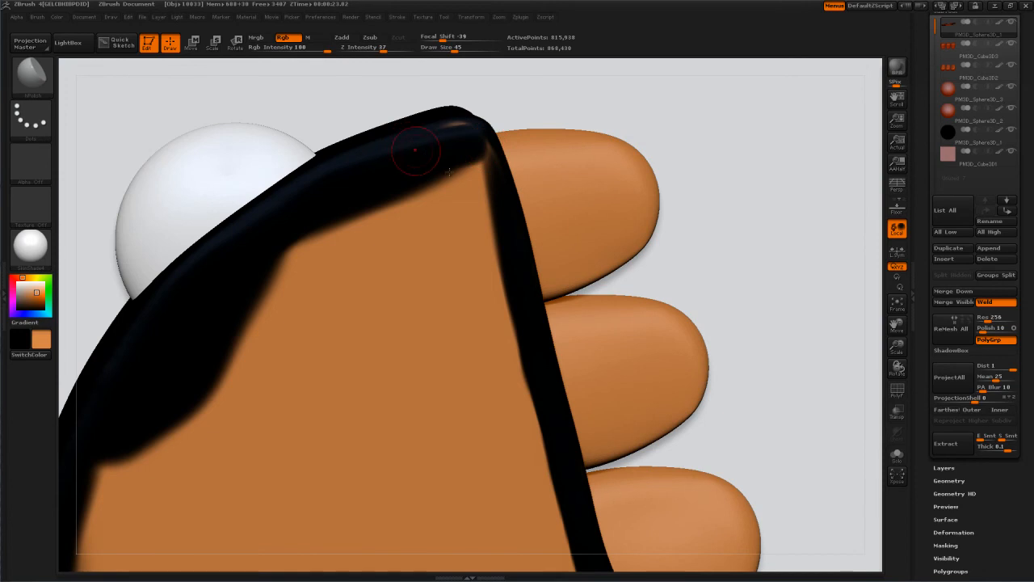
mouse_move(402, 201)
mouse_down()
mouse_move(336, 234)
mouse_move(125, 493)
mouse_move(186, 364)
mouse_move(230, 320)
mouse_move(348, 223)
mouse_move(478, 172)
mouse_move(486, 181)
mouse_up()
alt+right_drag(438, 229, 426, 337)
mouse_move(397, 389)
alt+right_down()
mouse_move(295, 401)
mouse_move(308, 409)
alt+right_up()
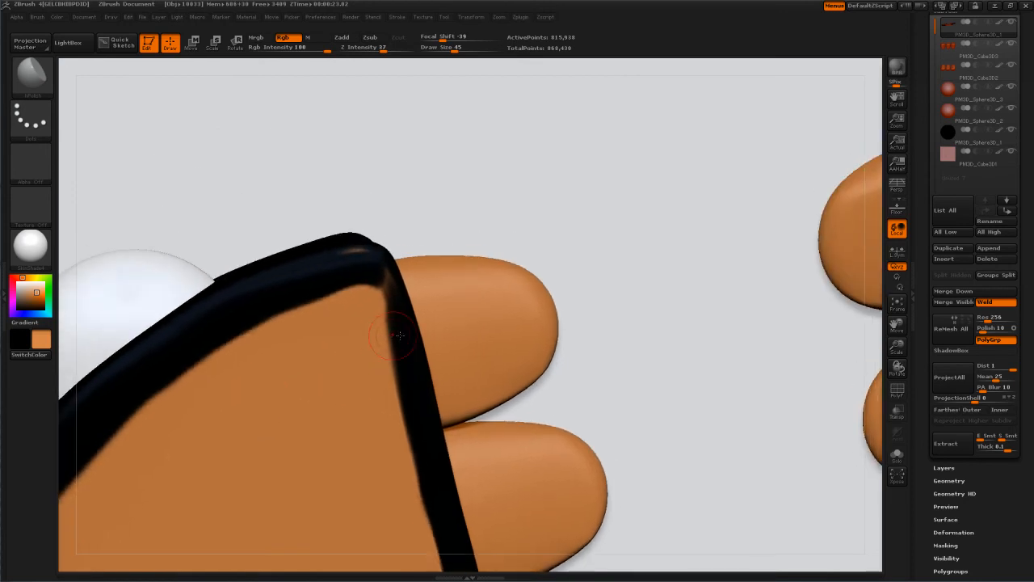
Step: Sample black and fill the orange gaps in the outline at the snout's tip and beside the first upper tooth
key(c)
drag(382, 245, 401, 364)
drag(385, 318, 399, 361)
right_drag(410, 226, 399, 265)
drag(364, 278, 351, 281)
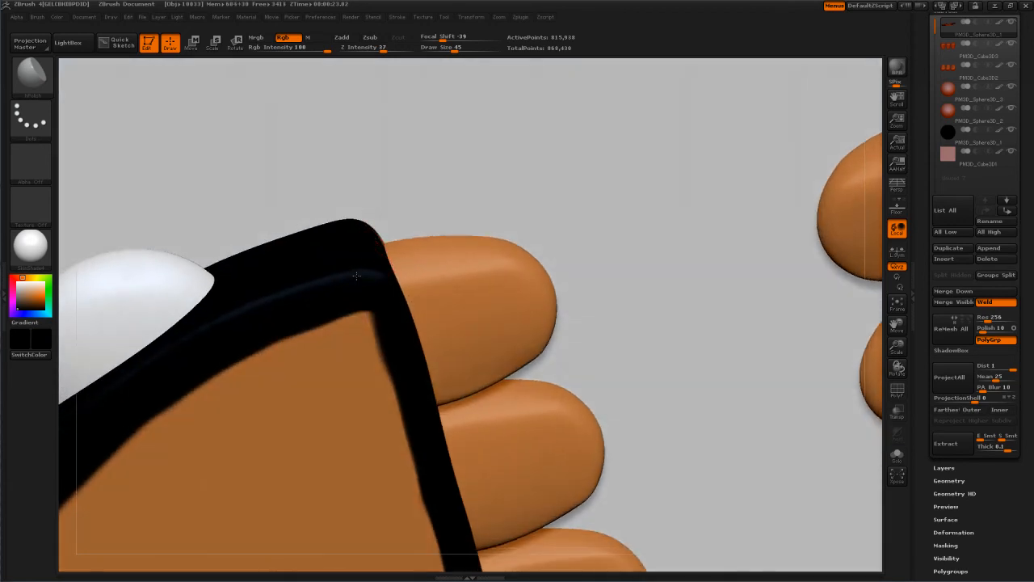
Step: Sample orange and trim the black outline's inner edge around the curve of the head, redoing the stroke beside the eye
alt+right_drag(278, 311, 533, 5)
ctrl+right_drag(334, 315, 325, 257)
right_drag(337, 302, 374, 213)
key(c)
mouse_move(381, 169)
mouse_down()
mouse_move(318, 252)
mouse_move(313, 351)
mouse_up()
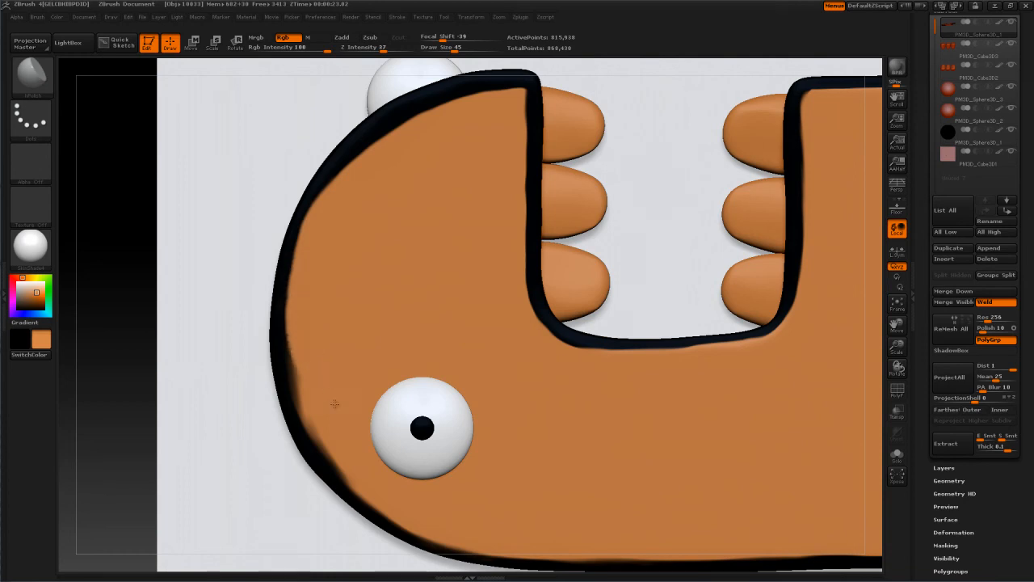
drag(364, 473, 322, 425)
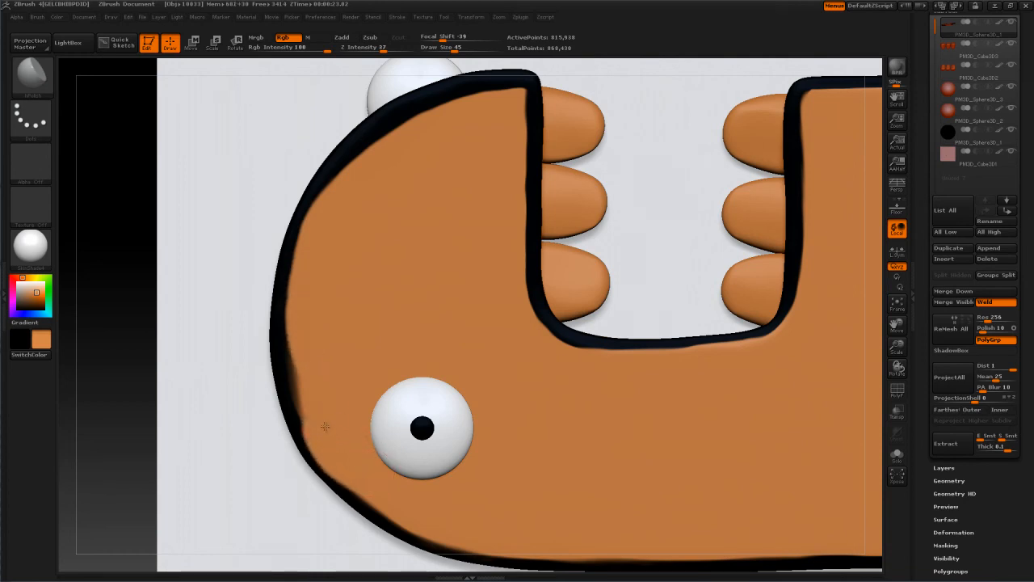
key(ctrl+z)
mouse_move(368, 471)
mouse_down()
mouse_move(327, 420)
mouse_move(311, 319)
mouse_up()
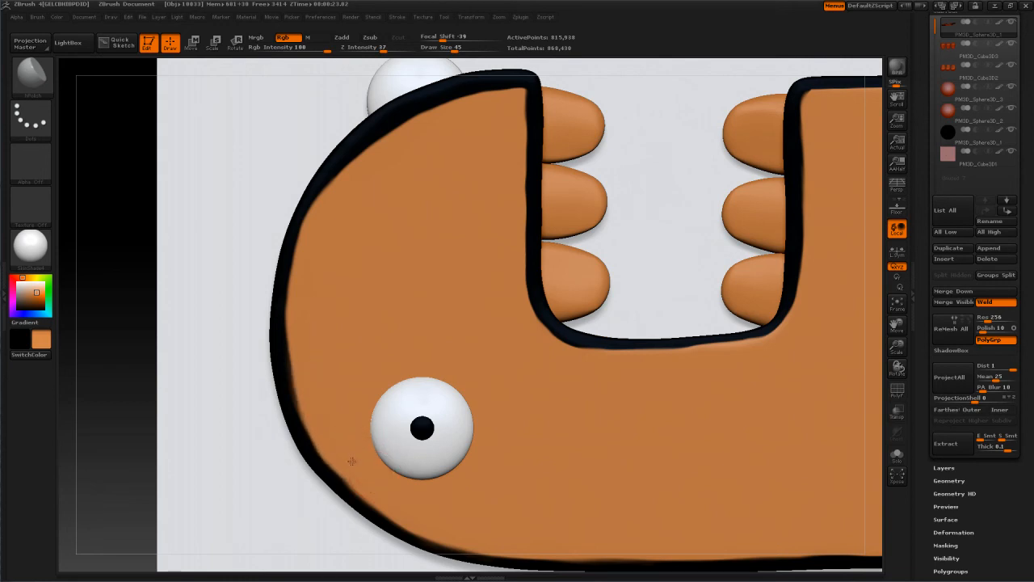
mouse_move(317, 401)
mouse_down()
mouse_move(300, 347)
mouse_move(302, 293)
mouse_move(326, 231)
mouse_move(390, 150)
mouse_up()
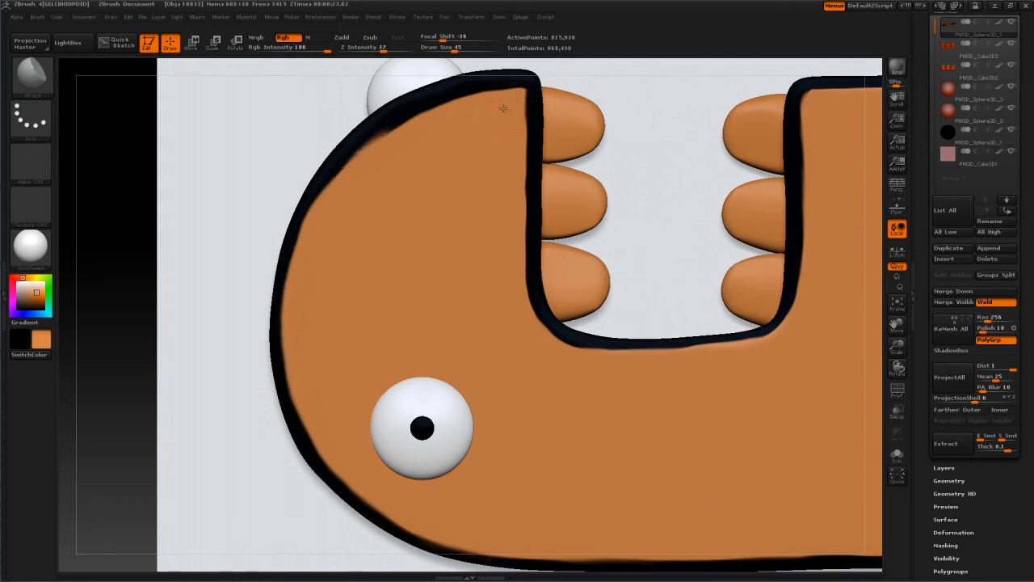
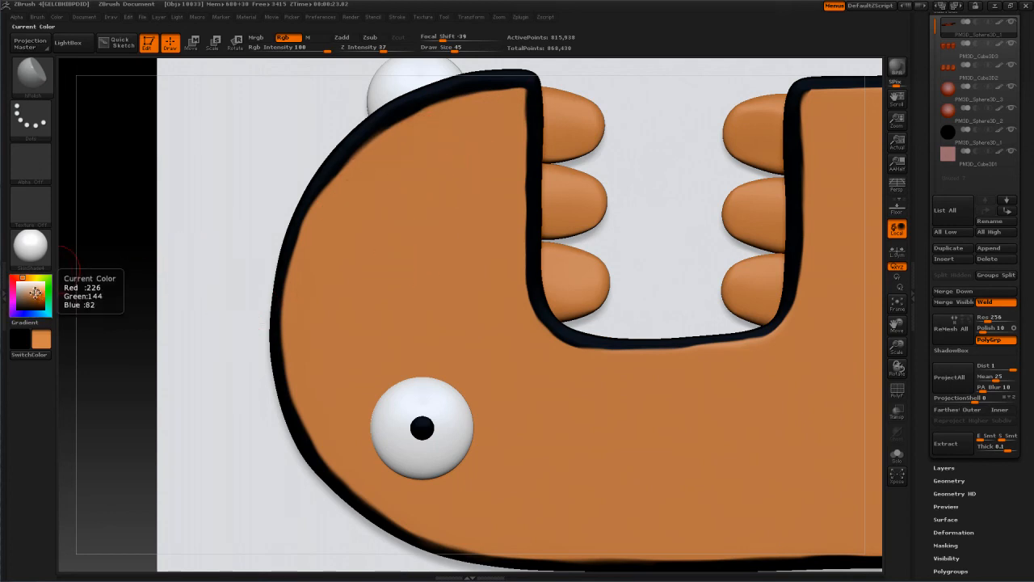
Step: Choose a more saturated orange and paint it over the snout and head down to the eye
mouse_move(443, 162)
mouse_down()
mouse_move(409, 191)
mouse_move(416, 166)
mouse_move(424, 169)
mouse_up()
key(ctrl+z)
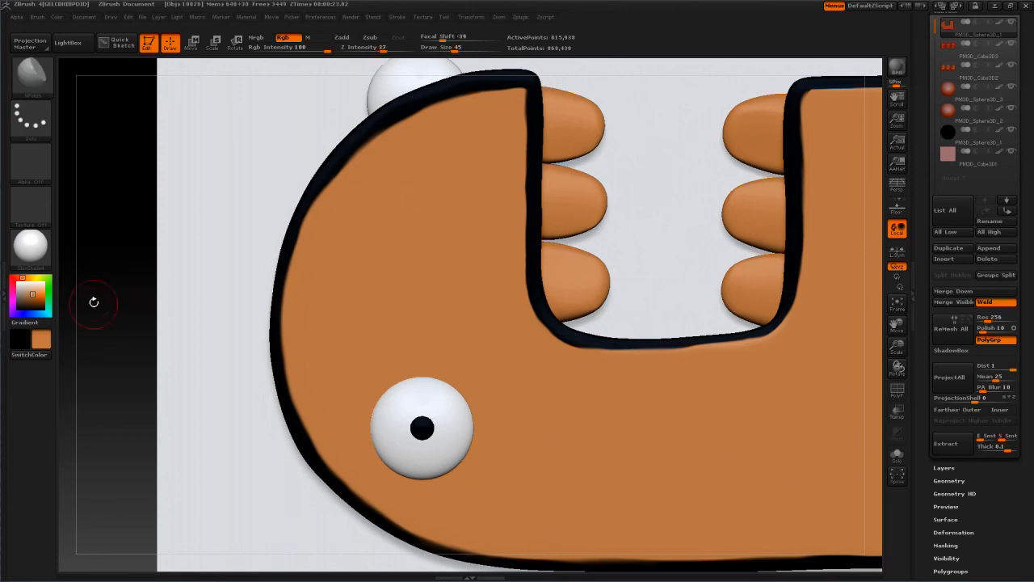
click(37, 293)
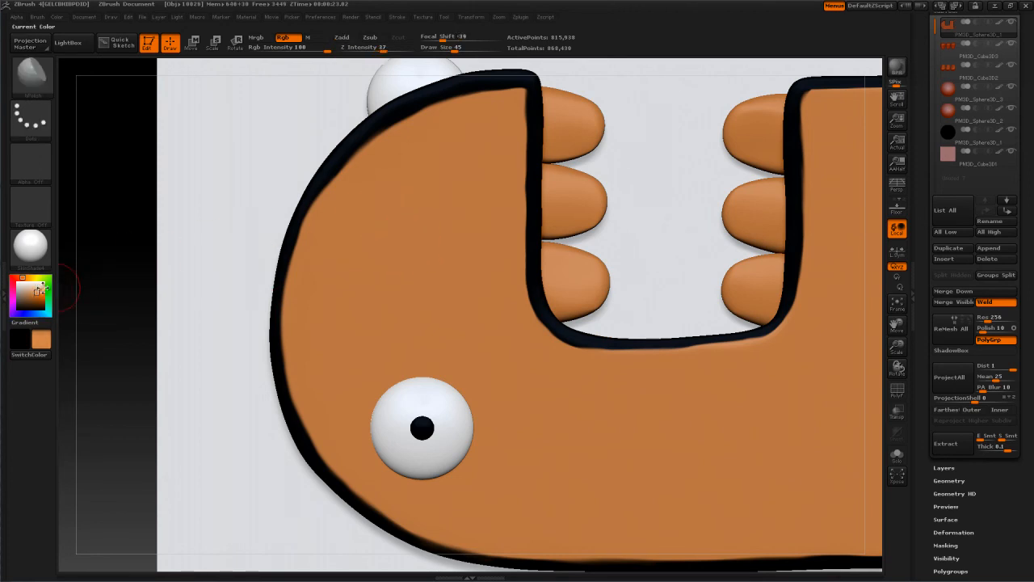
click(38, 297)
mouse_move(446, 206)
mouse_down()
mouse_move(383, 202)
mouse_move(437, 142)
mouse_move(407, 147)
mouse_move(356, 186)
mouse_move(331, 267)
mouse_move(414, 241)
mouse_move(478, 194)
mouse_move(495, 233)
mouse_up()
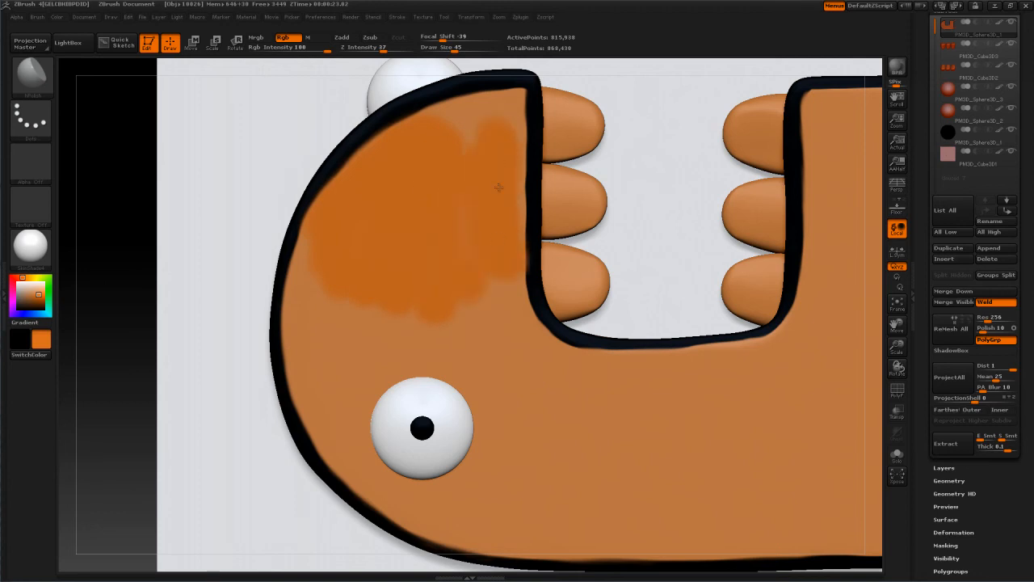
mouse_move(499, 182)
mouse_down()
mouse_move(503, 126)
mouse_move(463, 128)
mouse_move(493, 110)
mouse_up()
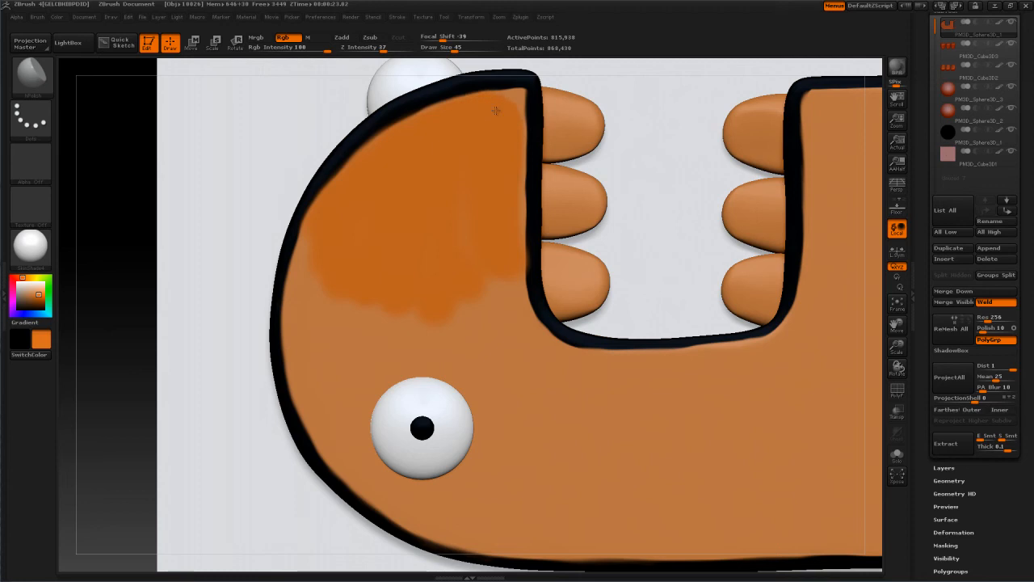
drag(479, 279, 530, 374)
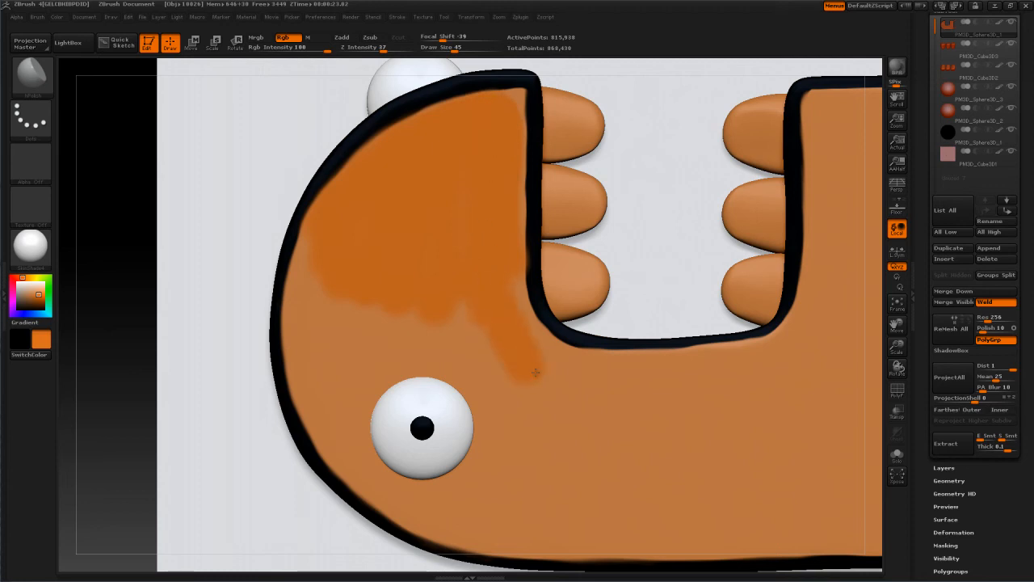
mouse_move(506, 312)
mouse_down()
mouse_move(487, 356)
mouse_move(364, 355)
mouse_move(308, 335)
mouse_move(313, 245)
mouse_up()
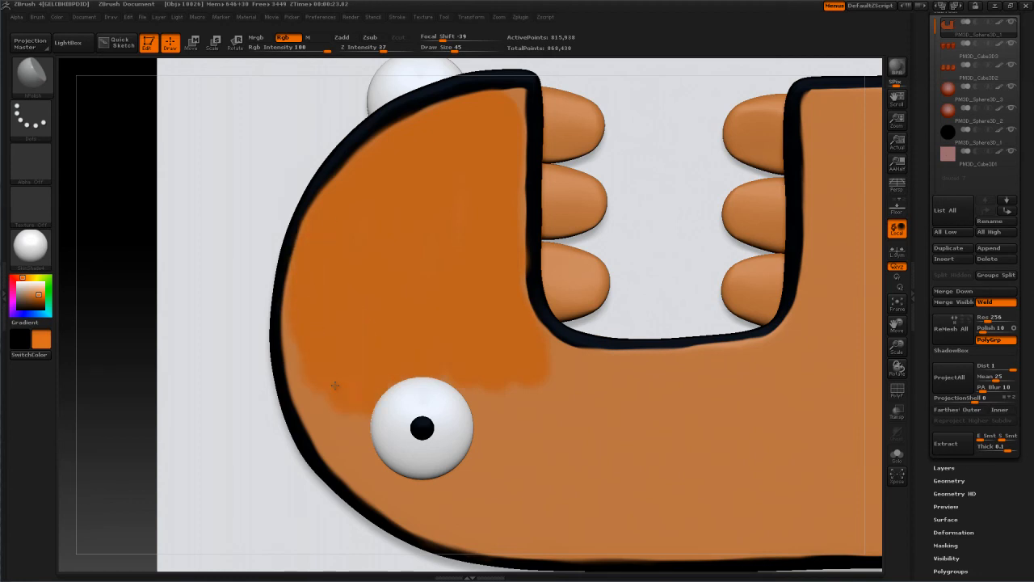
Step: Paint the saturated orange into the corner at the snout's tip, right up to the black outline's inner edge
alt+right_drag(456, 249, 537, 388)
alt+right_drag(584, 203, 451, 275)
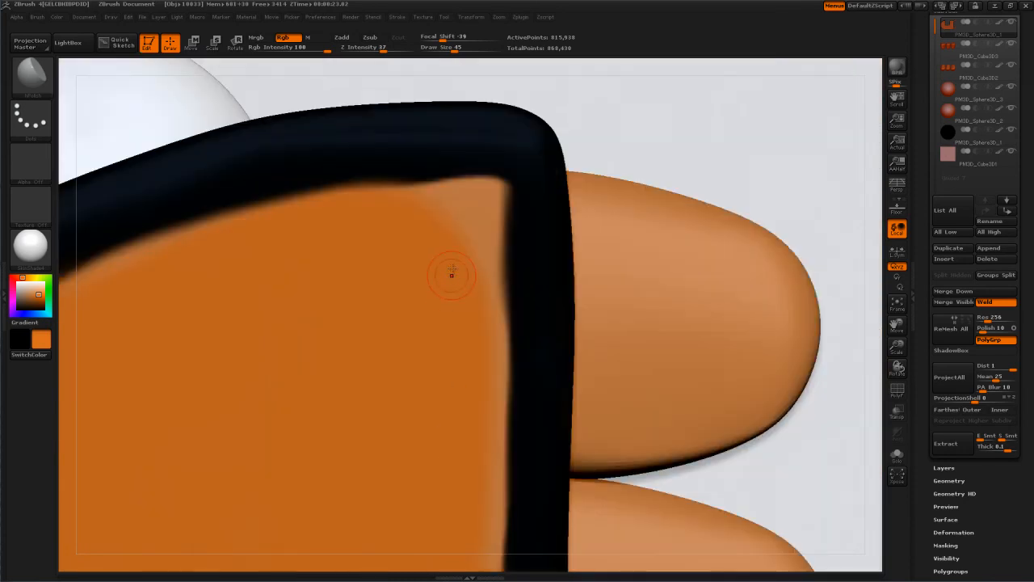
drag(452, 276, 474, 251)
drag(484, 210, 484, 243)
drag(487, 191, 474, 330)
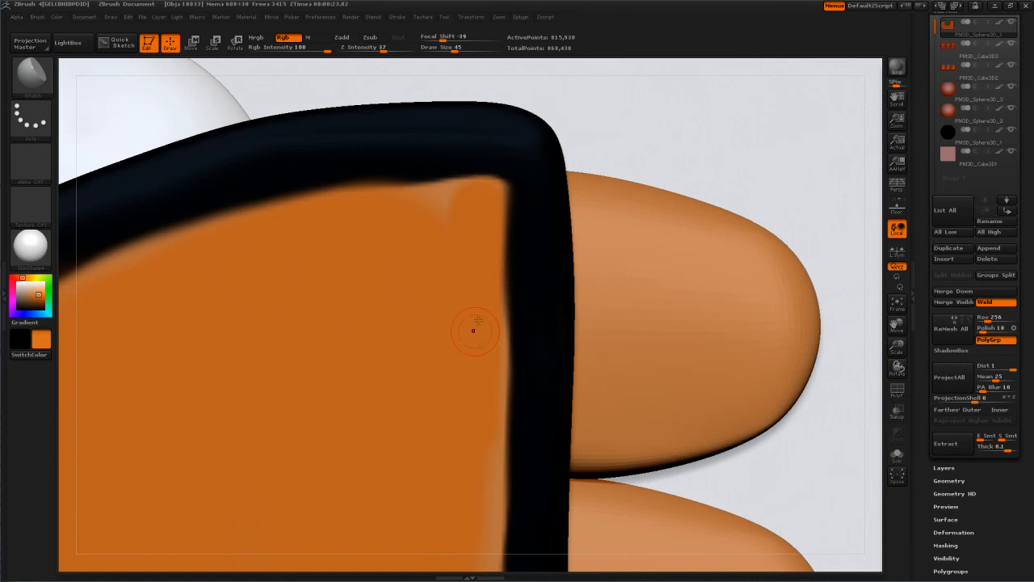
drag(481, 471, 443, 199)
drag(339, 223, 414, 195)
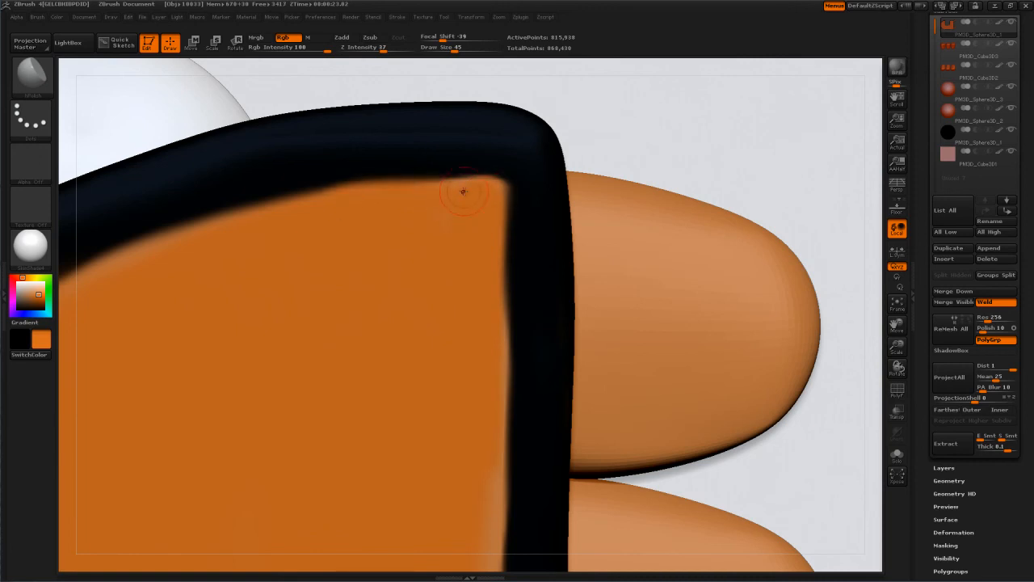
drag(493, 192, 230, 211)
Step: Paint saturated orange along the inner edge of the black outline around the curve of the forehead
mouse_move(179, 277)
alt+right_down()
mouse_move(561, 245)
mouse_move(657, 219)
alt+right_up()
mouse_move(662, 136)
mouse_down()
mouse_move(514, 171)
mouse_move(368, 227)
mouse_move(238, 312)
mouse_move(190, 359)
mouse_up()
alt+right_drag(241, 349, 523, 228)
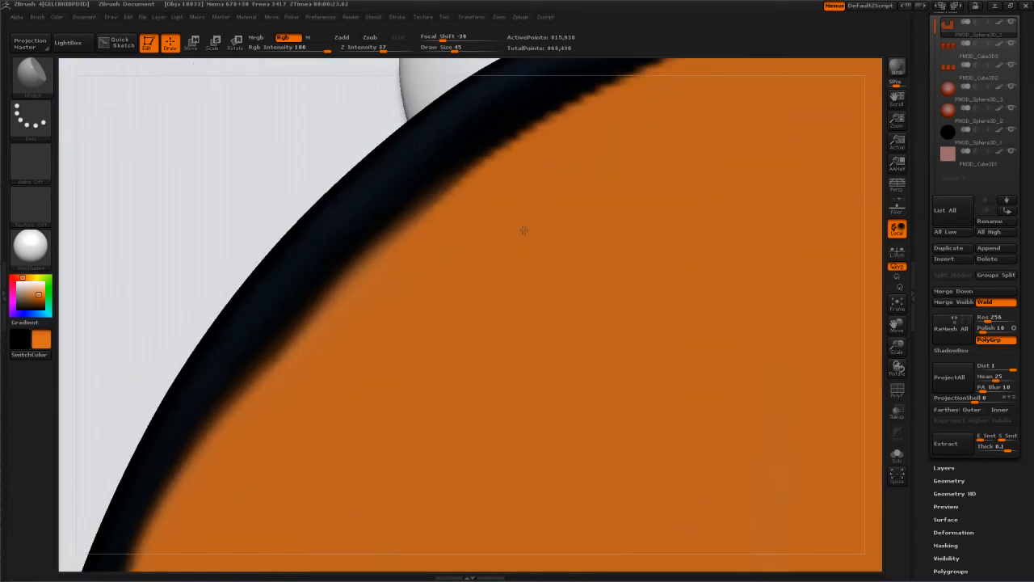
mouse_move(684, 115)
mouse_down()
mouse_move(455, 182)
mouse_move(366, 256)
mouse_move(357, 249)
mouse_move(234, 390)
mouse_move(187, 515)
mouse_up()
right_drag(313, 381, 455, 279)
drag(473, 269, 658, 191)
Step: Continue the saturated orange along the outline's inner edge from the forehead toward the eye
right_drag(583, 264, 383, 219)
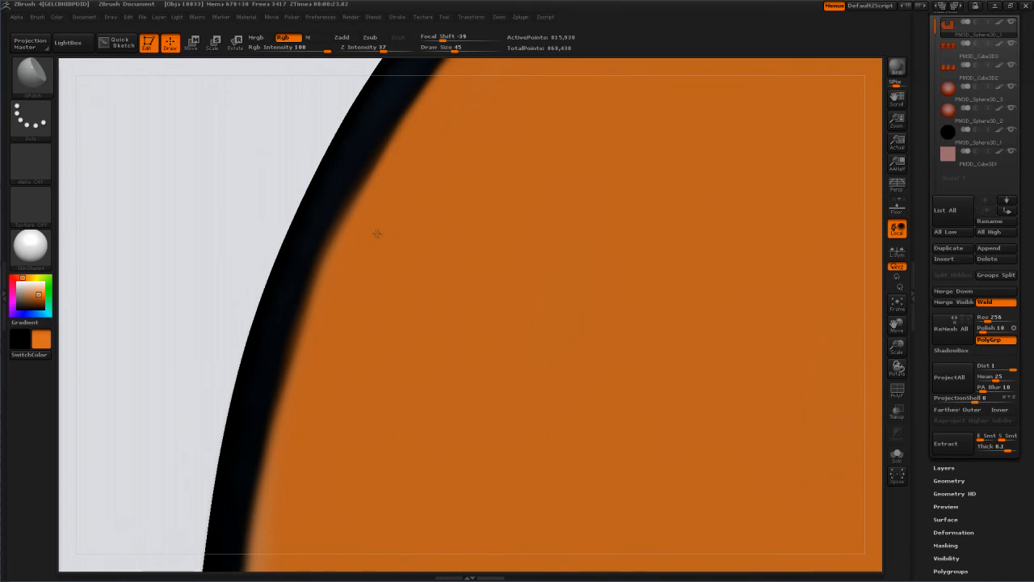
mouse_move(282, 530)
mouse_down()
mouse_move(311, 299)
mouse_move(408, 144)
mouse_up()
right_drag(445, 156, 341, 272)
drag(341, 272, 337, 461)
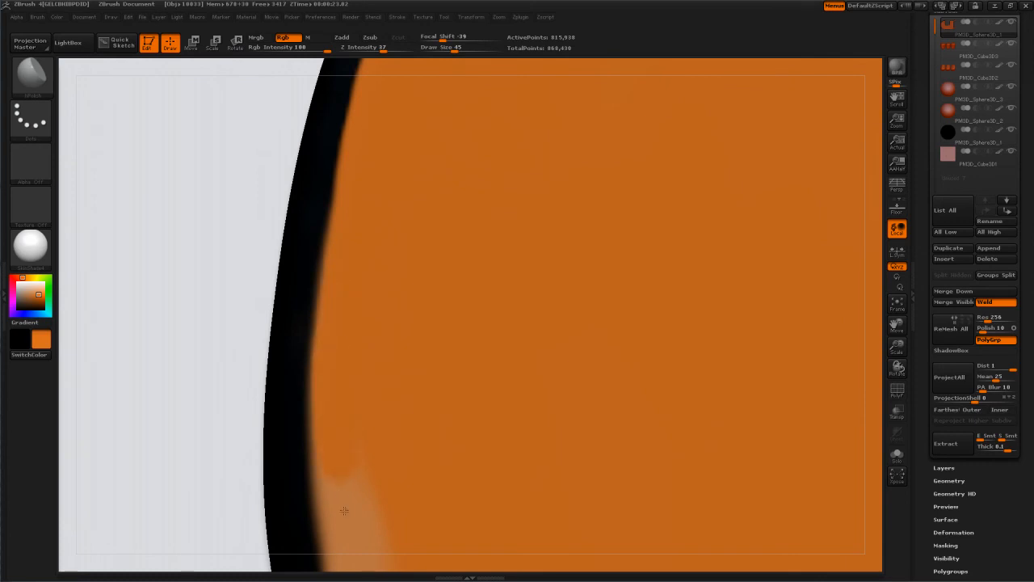
right_drag(377, 388, 322, 105)
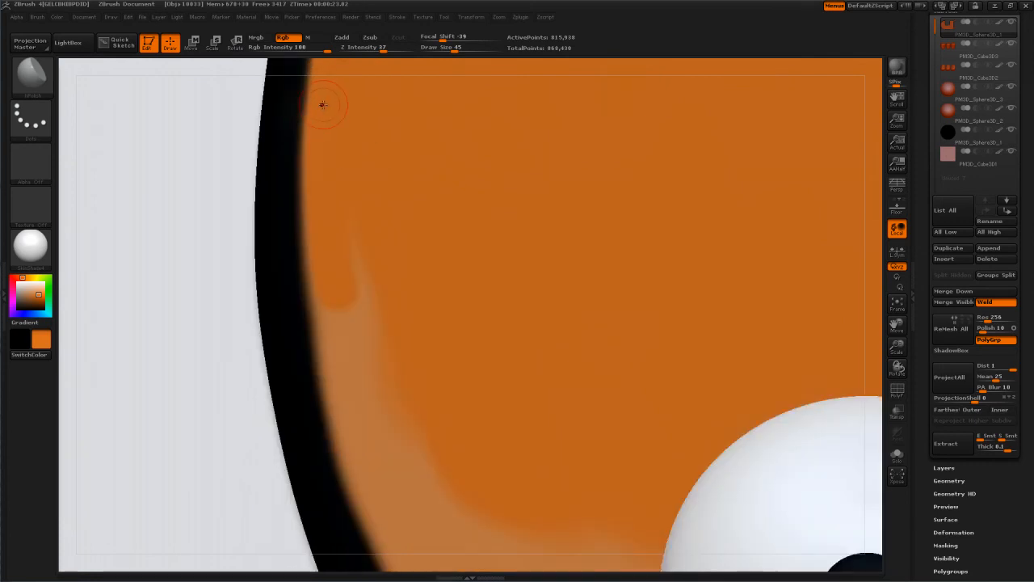
drag(322, 245, 360, 436)
drag(348, 226, 373, 335)
Step: Paint a saturated orange band inside the black outline around the curve of the head beside and behind the eye
alt+right_drag(403, 355, 347, 150)
mouse_move(269, 188)
mouse_down()
mouse_move(283, 254)
mouse_move(417, 493)
mouse_move(401, 462)
mouse_up()
drag(311, 240, 365, 400)
mouse_move(304, 194)
mouse_down()
mouse_move(358, 261)
mouse_move(427, 261)
mouse_move(558, 388)
mouse_move(462, 370)
mouse_up()
right_drag(462, 371, 363, 171)
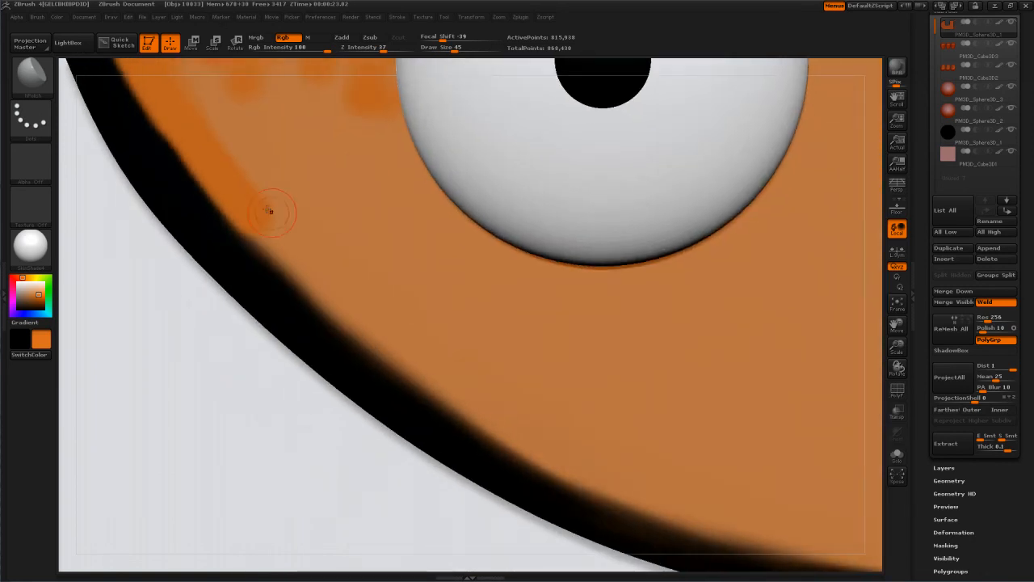
drag(282, 231, 489, 400)
Step: Paint saturated orange along the inner edge of the mouth outline beside the upper teeth, down to the snout's corner
alt+right_drag(480, 362, 577, 347)
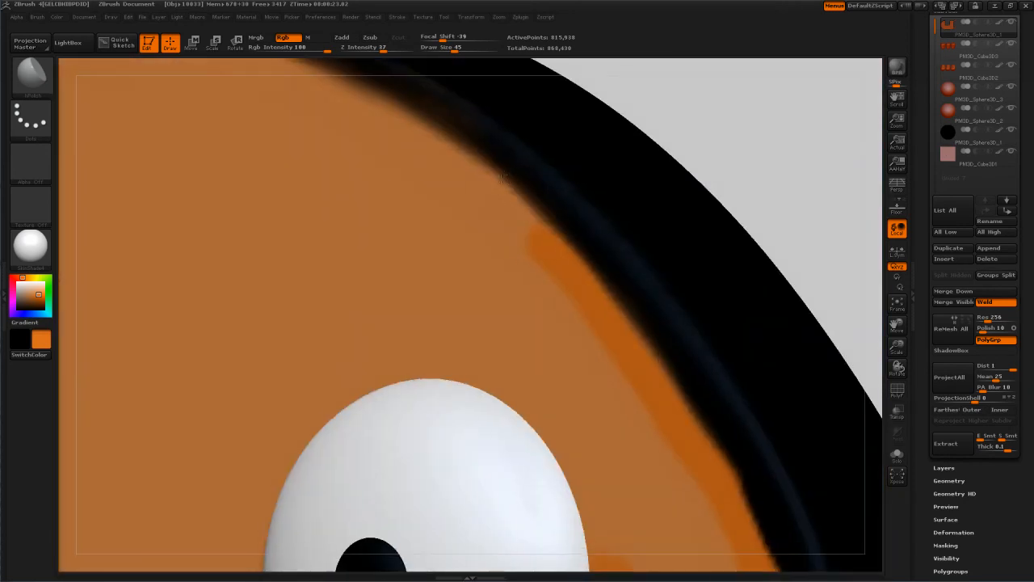
mouse_move(614, 428)
right_down()
mouse_move(738, 453)
mouse_move(717, 307)
right_up()
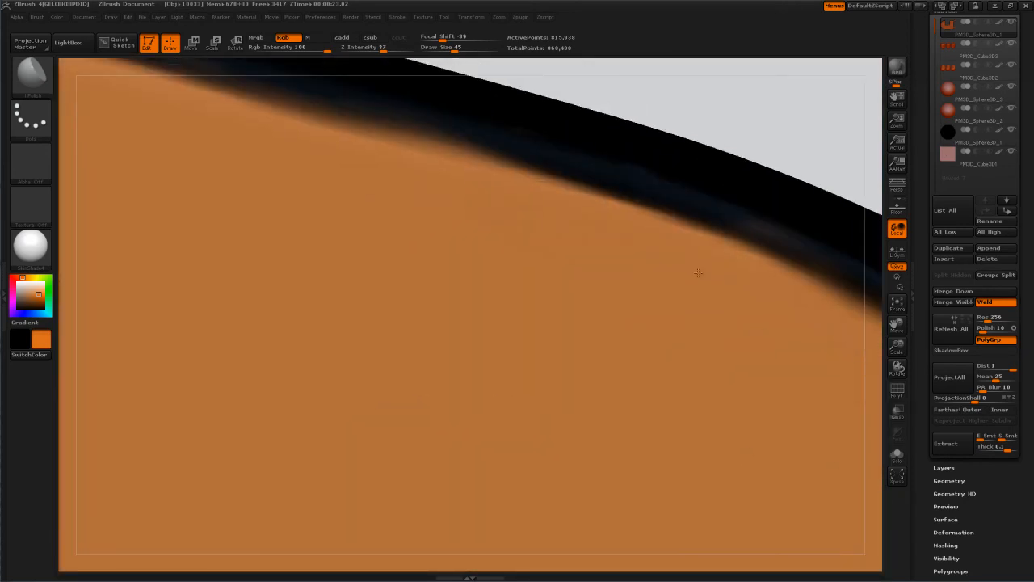
right_drag(698, 273, 521, 192)
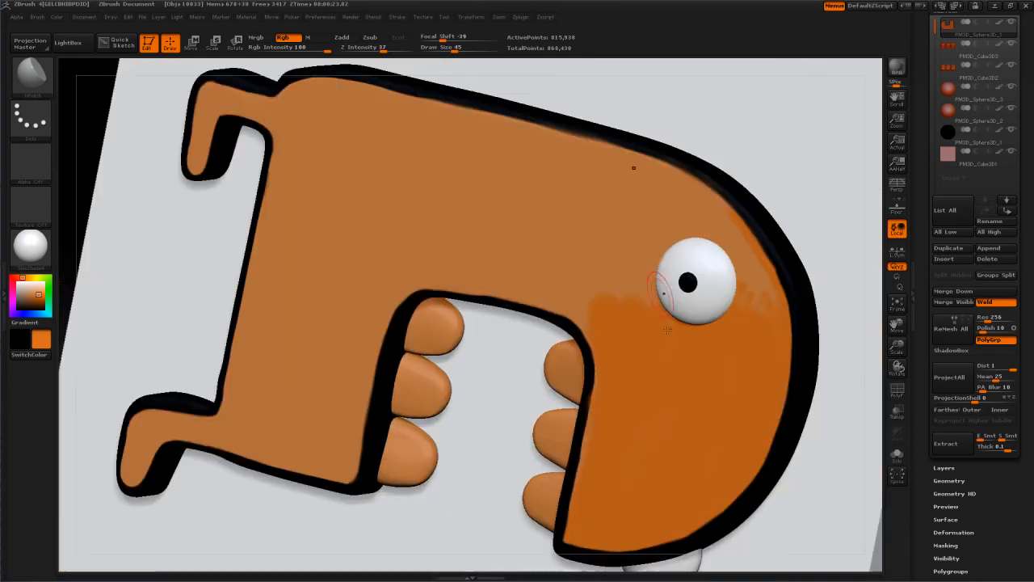
right_drag(647, 283, 658, 265)
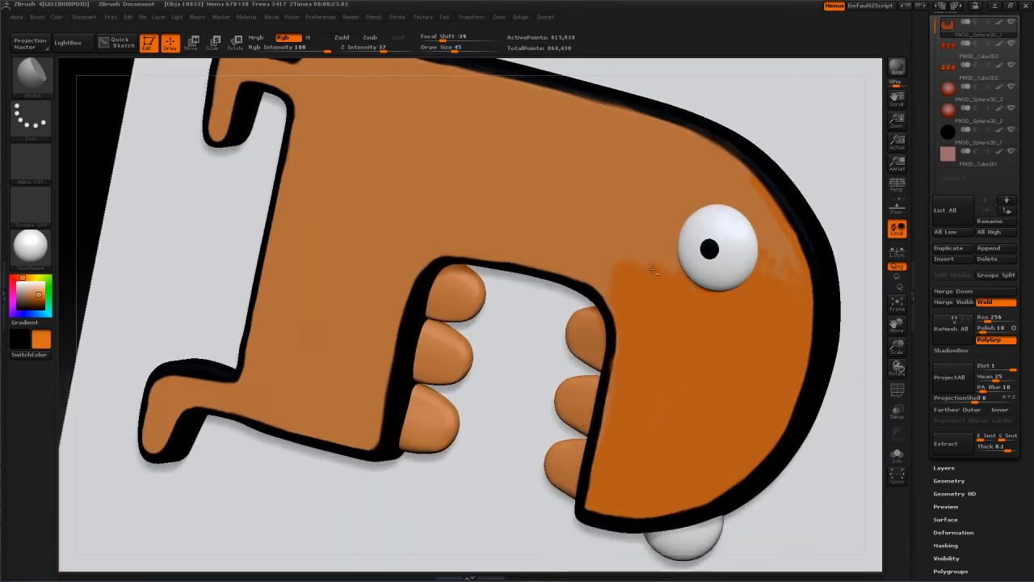
mouse_move(607, 305)
right_down()
mouse_move(631, 302)
mouse_move(654, 325)
mouse_move(406, 56)
right_up()
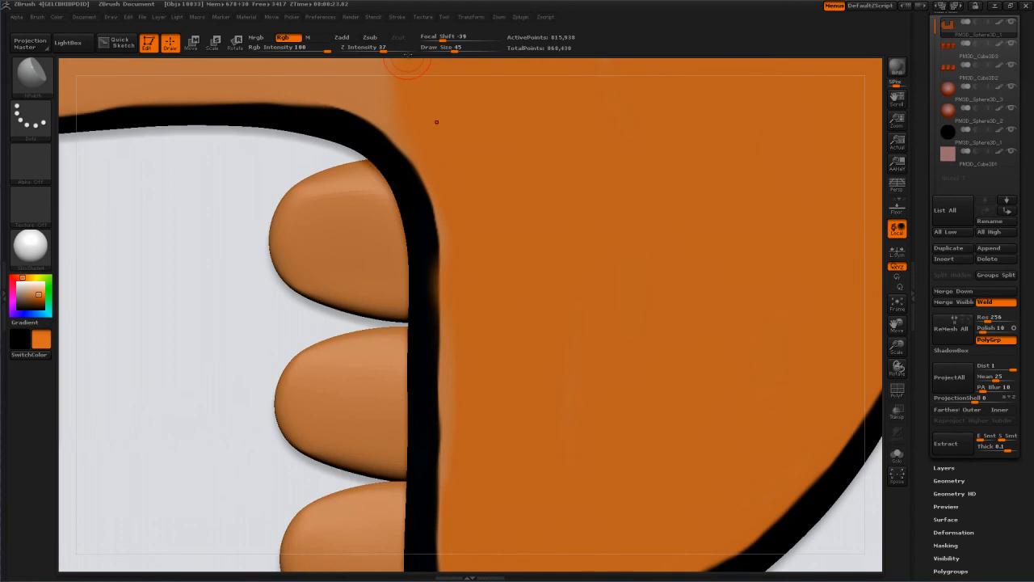
mouse_move(418, 146)
mouse_down()
mouse_move(445, 228)
mouse_move(454, 446)
mouse_up()
alt+right_drag(497, 334, 484, 138)
drag(429, 232, 437, 447)
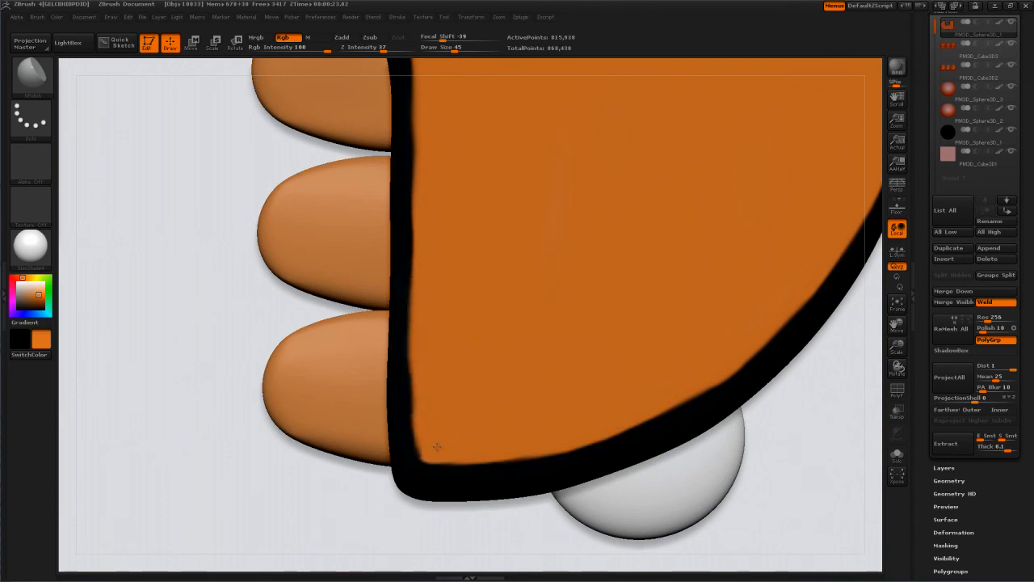
Step: Sample black and even out the thin outline beside the upper teeth, undoing the stroke made in the wrong colour
key(c)
drag(401, 194, 399, 256)
key(ctrl+z)
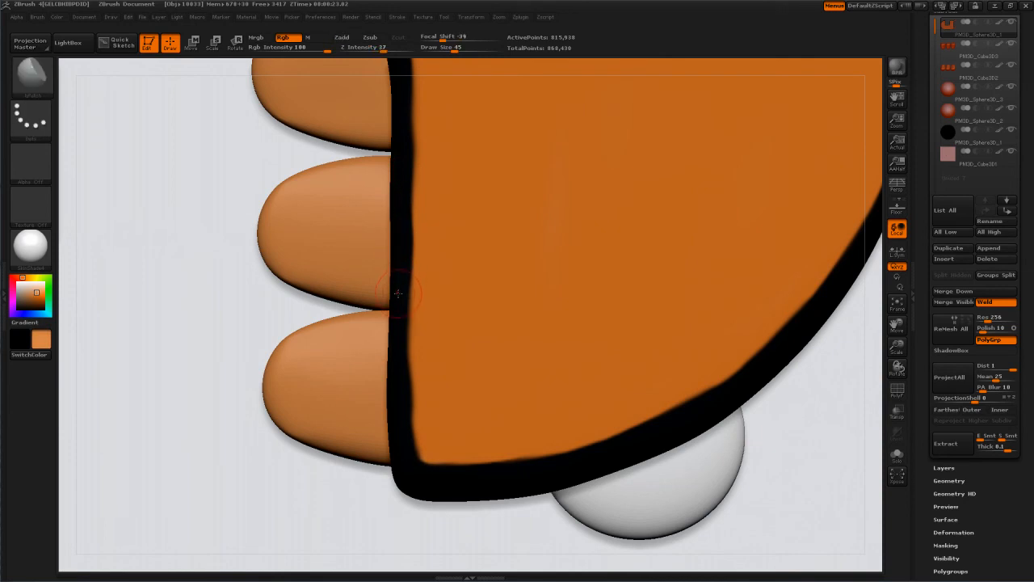
key(c)
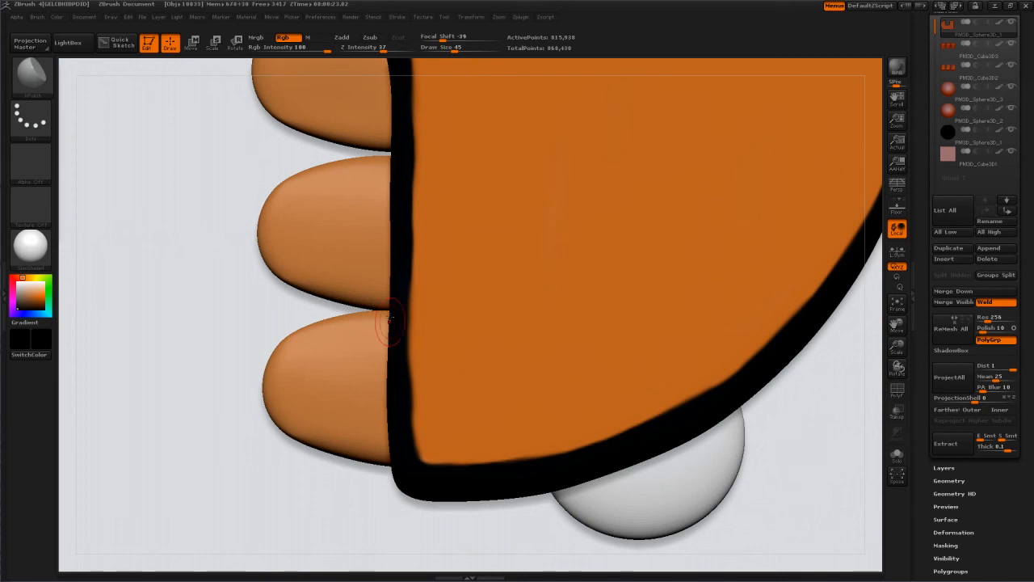
drag(413, 470, 403, 393)
drag(402, 327, 405, 264)
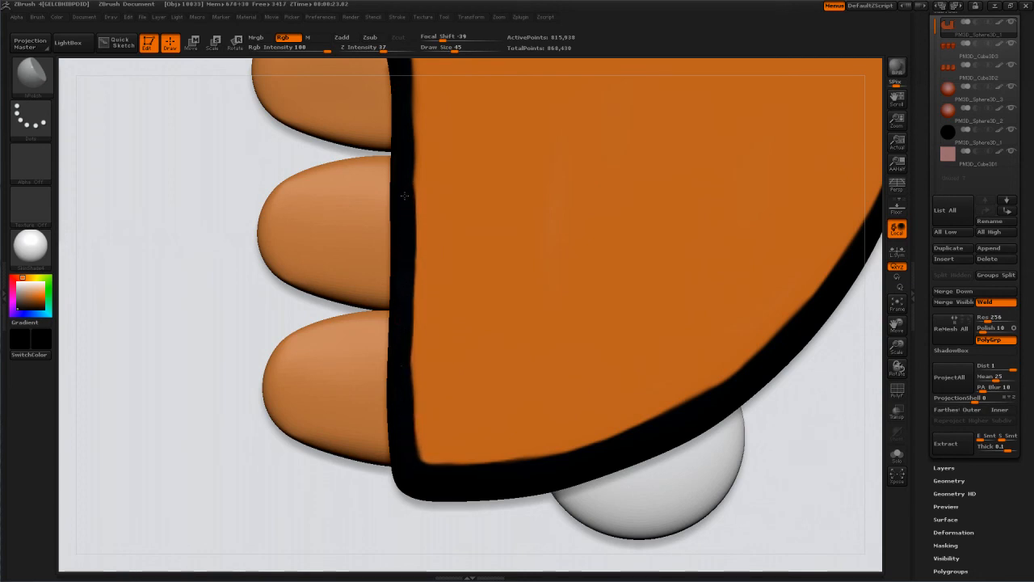
drag(402, 145, 405, 92)
alt+right_drag(472, 171, 467, 393)
drag(393, 244, 396, 448)
Step: Sample the saturated orange, trim the outline beside the upper teeth, and paint along the back of the mouth toward the eye
key(c)
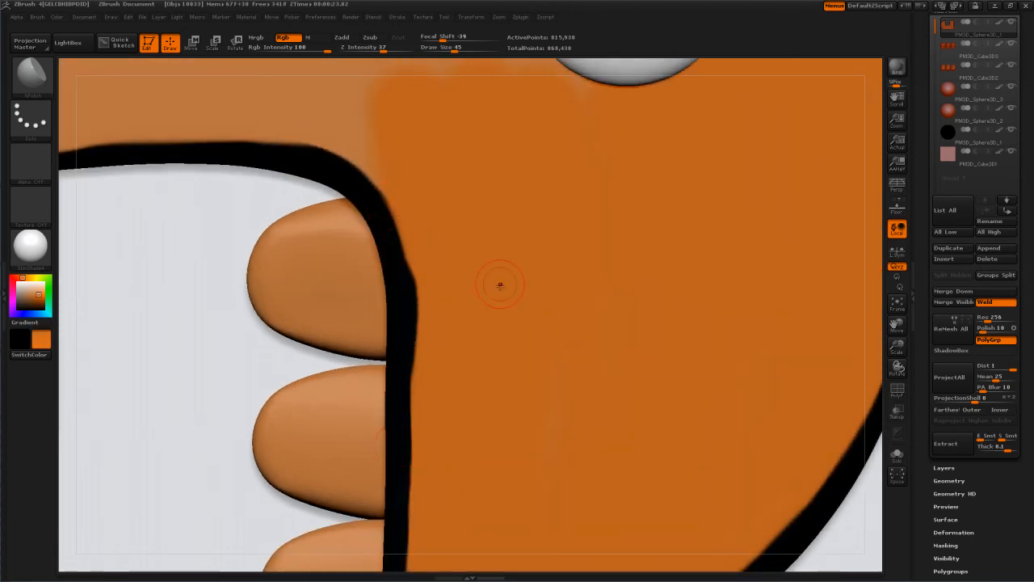
mouse_move(421, 263)
mouse_down()
mouse_move(417, 333)
mouse_move(432, 418)
mouse_up()
alt+right_drag(442, 187, 818, 354)
mouse_move(263, 273)
mouse_down()
mouse_move(176, 288)
mouse_move(380, 257)
mouse_move(594, 260)
mouse_move(670, 231)
mouse_up()
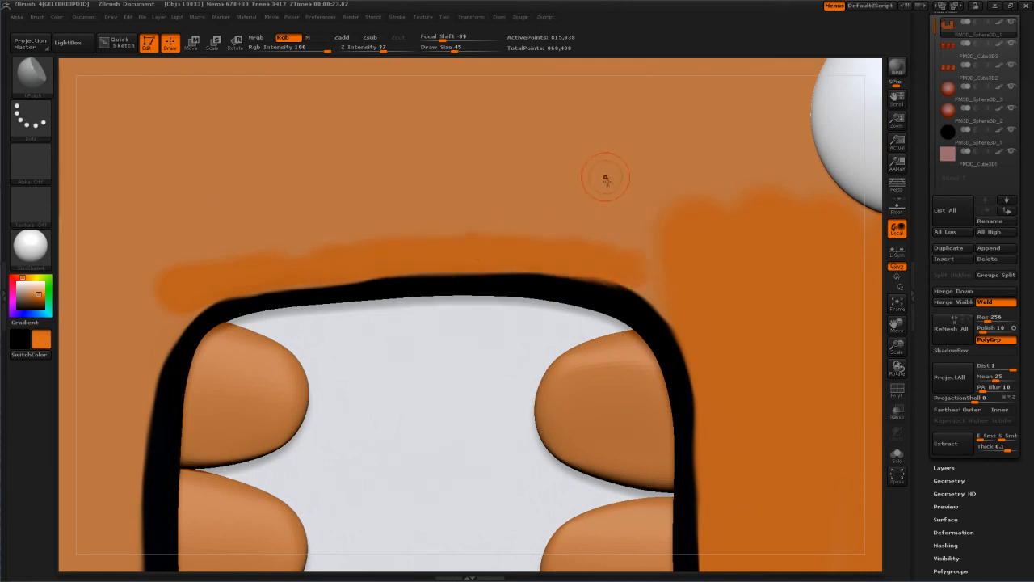
drag(590, 260, 667, 289)
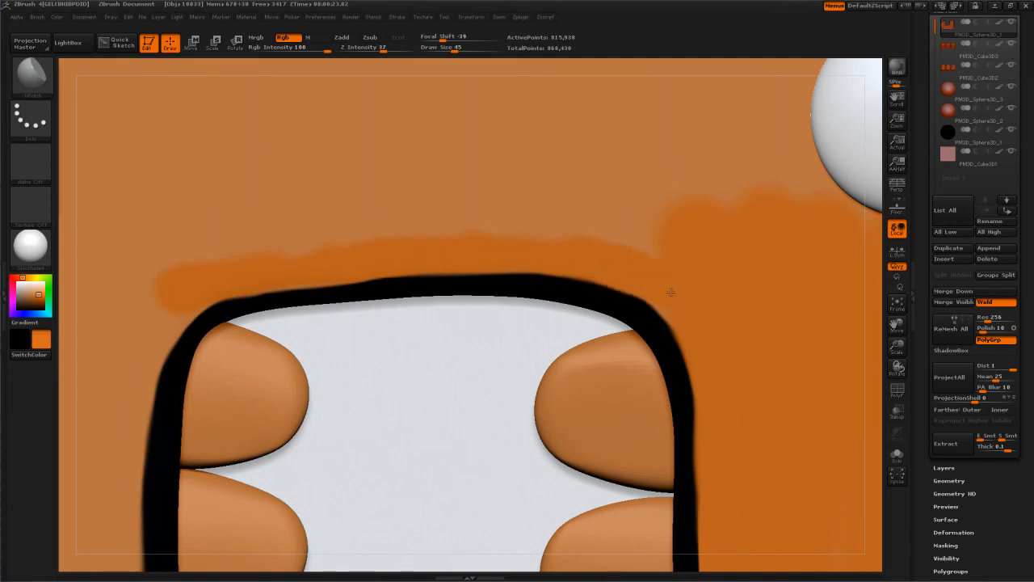
mouse_move(623, 242)
mouse_down()
mouse_move(655, 190)
mouse_move(739, 162)
mouse_move(796, 186)
mouse_up()
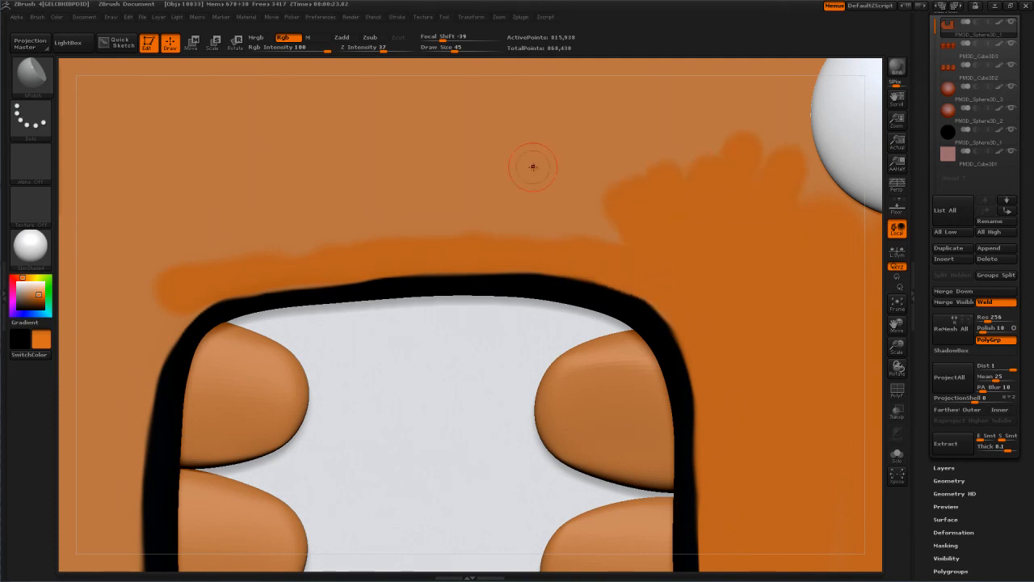
Step: Paint saturated orange around the mouth's corner and along the outline beside the lower teeth to the jaw's tip
mouse_move(136, 198)
alt+right_down()
mouse_move(254, 87)
mouse_move(250, 77)
alt+right_up()
mouse_move(301, 160)
mouse_down()
mouse_move(250, 236)
mouse_move(226, 332)
mouse_up()
mouse_move(277, 213)
mouse_down()
mouse_move(248, 300)
mouse_move(234, 485)
mouse_up()
alt+right_drag(181, 316, 190, 78)
mouse_move(242, 174)
mouse_down()
mouse_move(246, 420)
mouse_move(248, 407)
mouse_up()
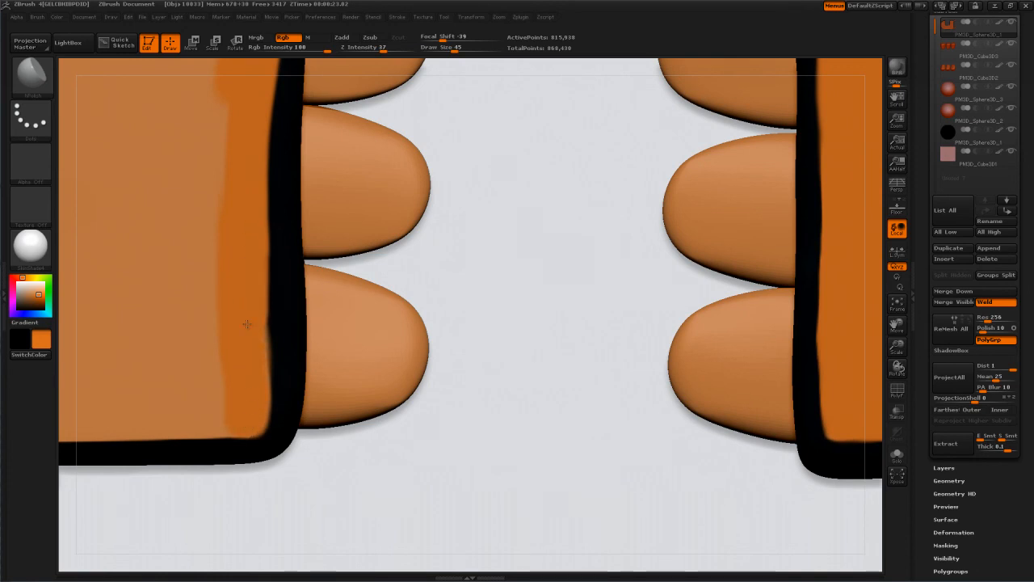
Step: Fill the limb beside the lower jaw and the adjoining body edge with saturated orange, then touch up that edge's outline with black
alt+right_drag(203, 342, 731, 281)
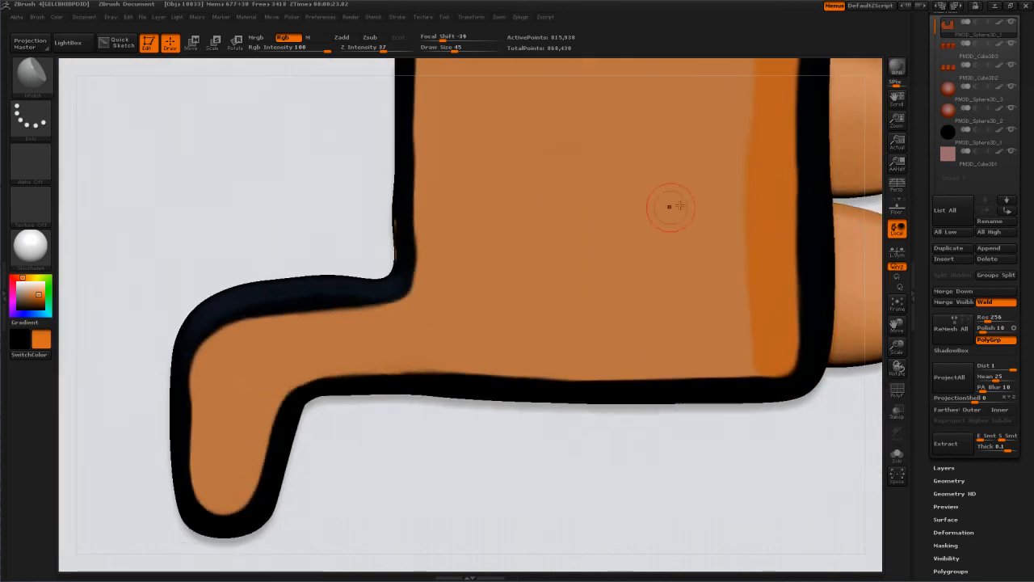
mouse_move(428, 313)
mouse_down()
mouse_move(261, 332)
mouse_move(216, 354)
mouse_move(206, 449)
mouse_move(221, 494)
mouse_move(306, 356)
mouse_move(392, 343)
mouse_move(237, 401)
mouse_up()
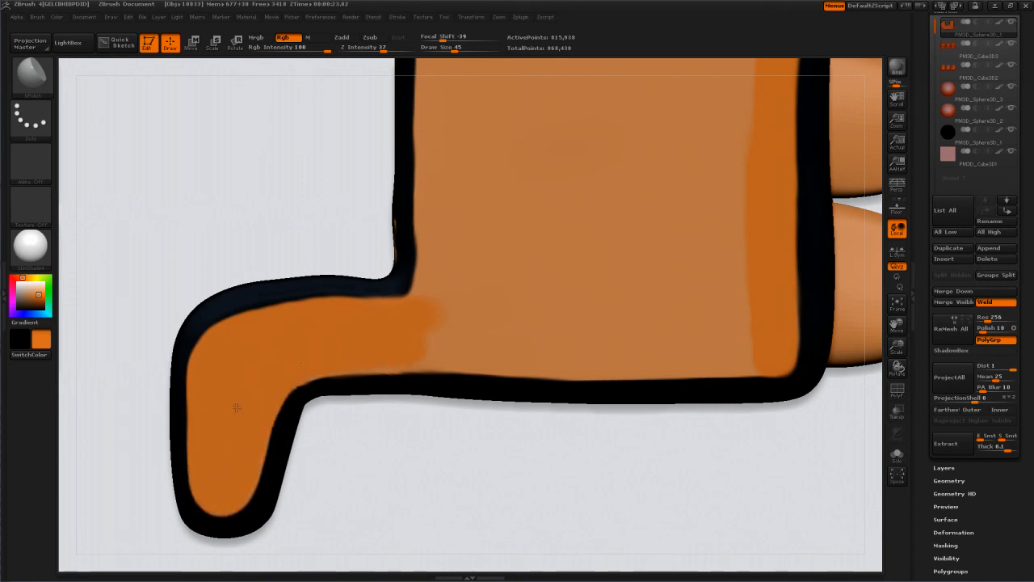
mouse_move(325, 356)
mouse_down()
mouse_move(775, 359)
mouse_move(580, 323)
mouse_move(429, 334)
mouse_up()
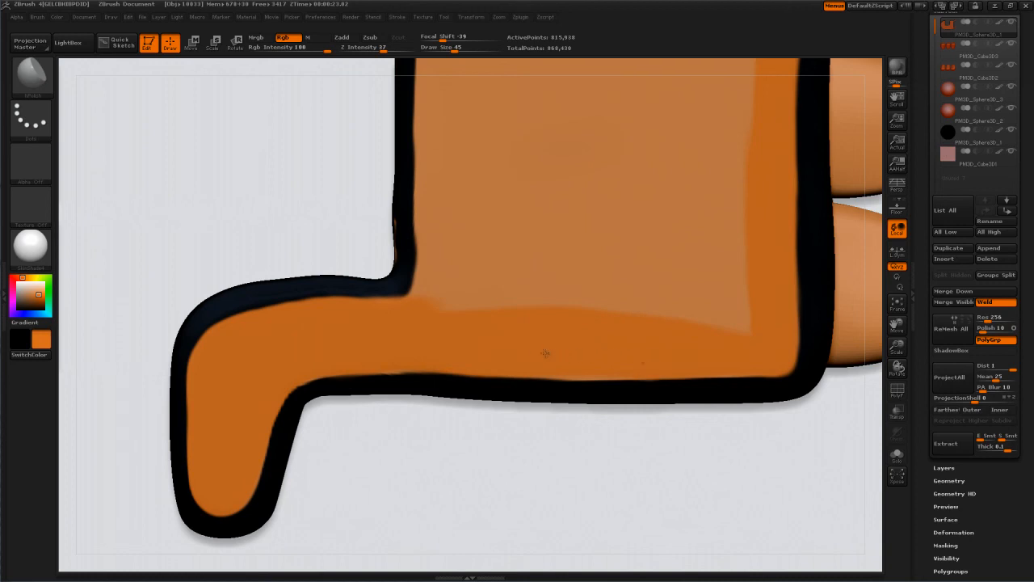
drag(365, 356, 609, 349)
key(c)
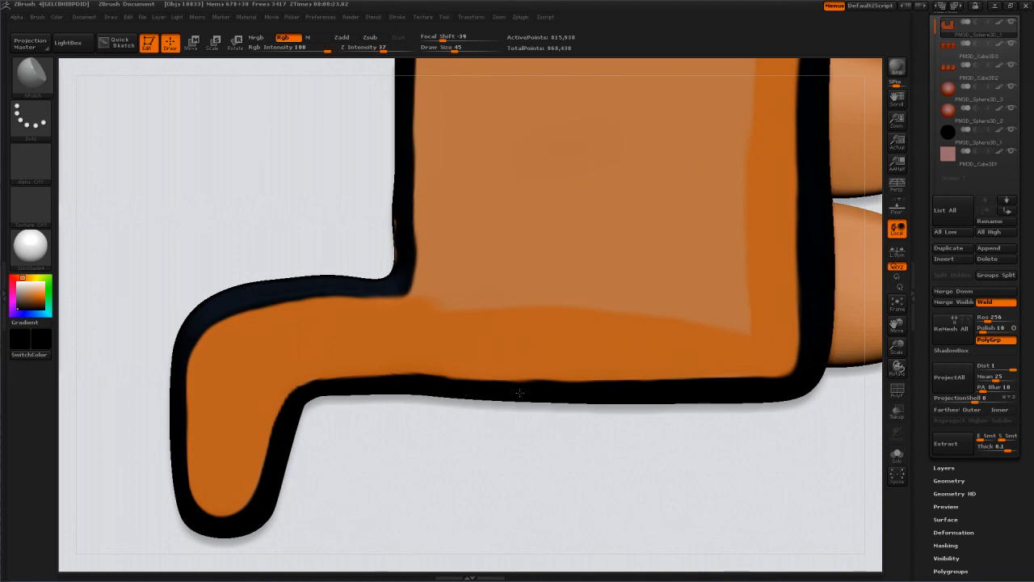
drag(573, 390, 339, 394)
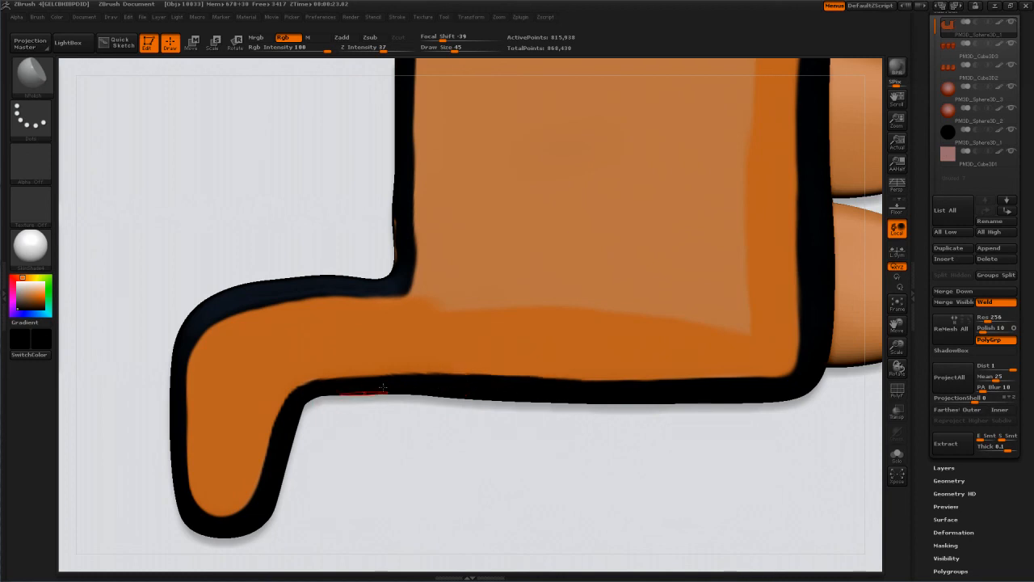
Step: Sample the saturated orange and paint along the body's straight edge between the two legs, blending it into the filled leg area
key(c)
drag(732, 324, 668, 313)
alt+right_drag(489, 267, 429, 392)
drag(377, 164, 368, 354)
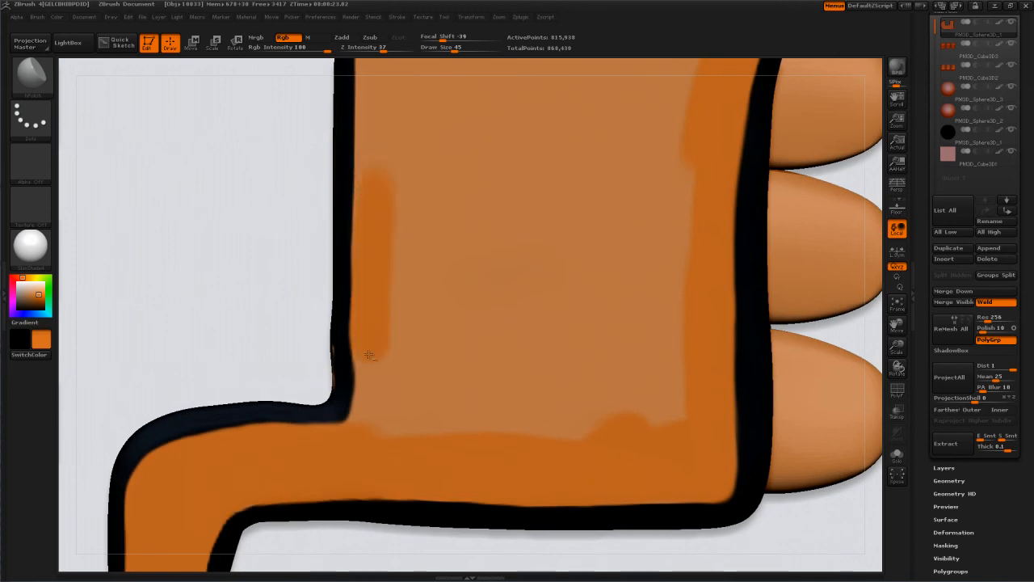
drag(369, 426, 368, 443)
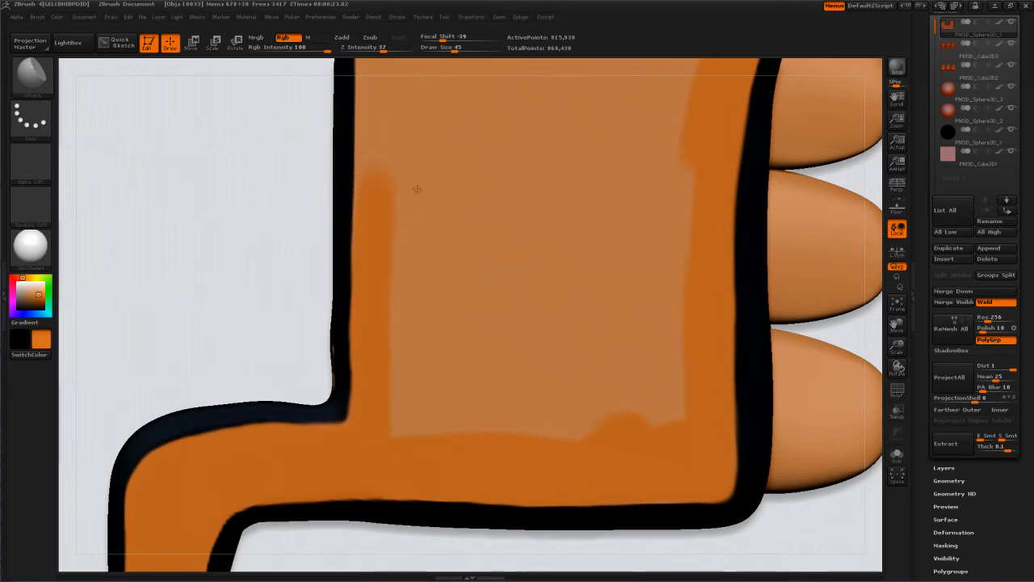
alt+right_drag(416, 169, 393, 316)
drag(377, 140, 343, 354)
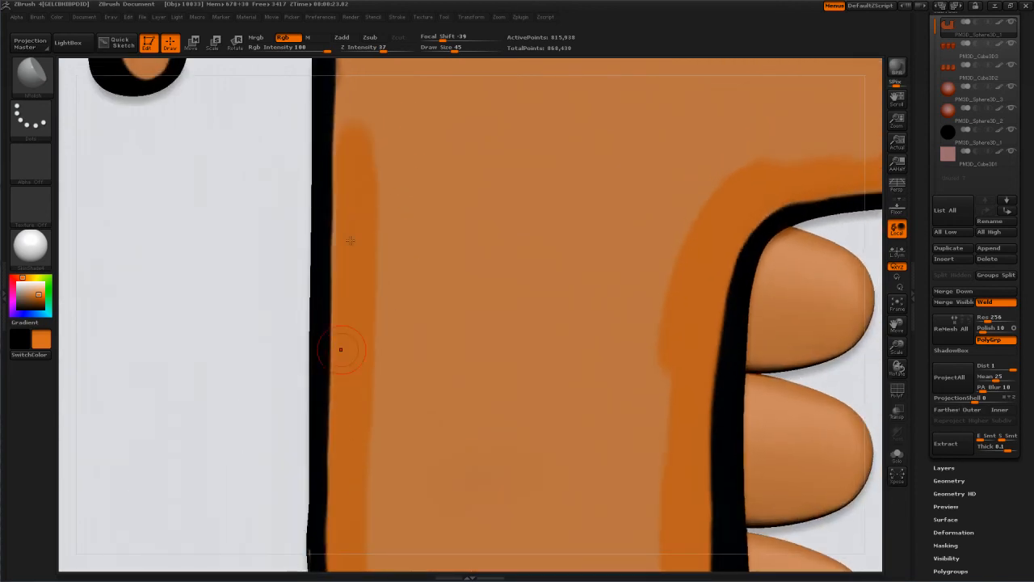
alt+right_drag(355, 202, 331, 394)
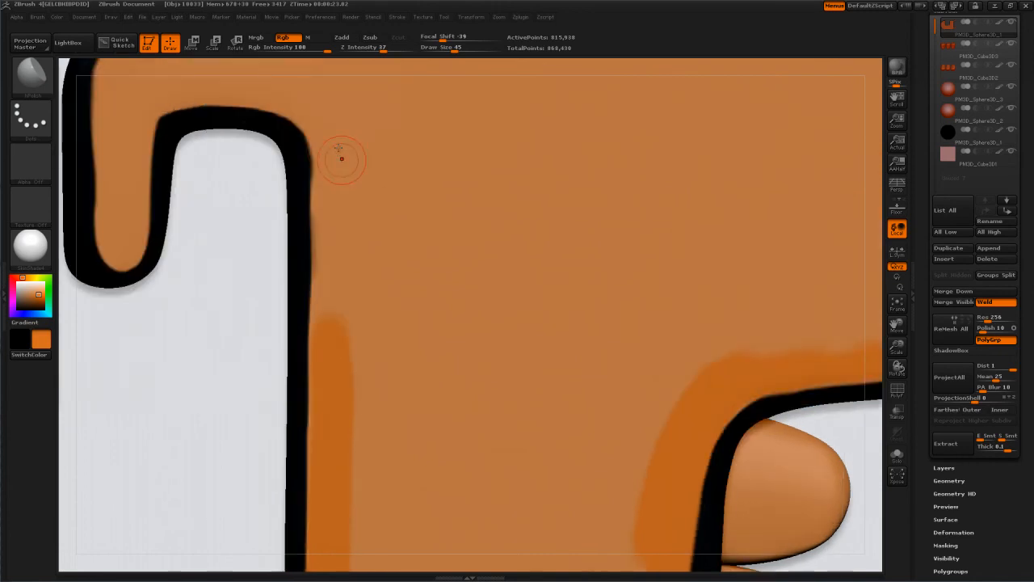
drag(325, 125, 327, 372)
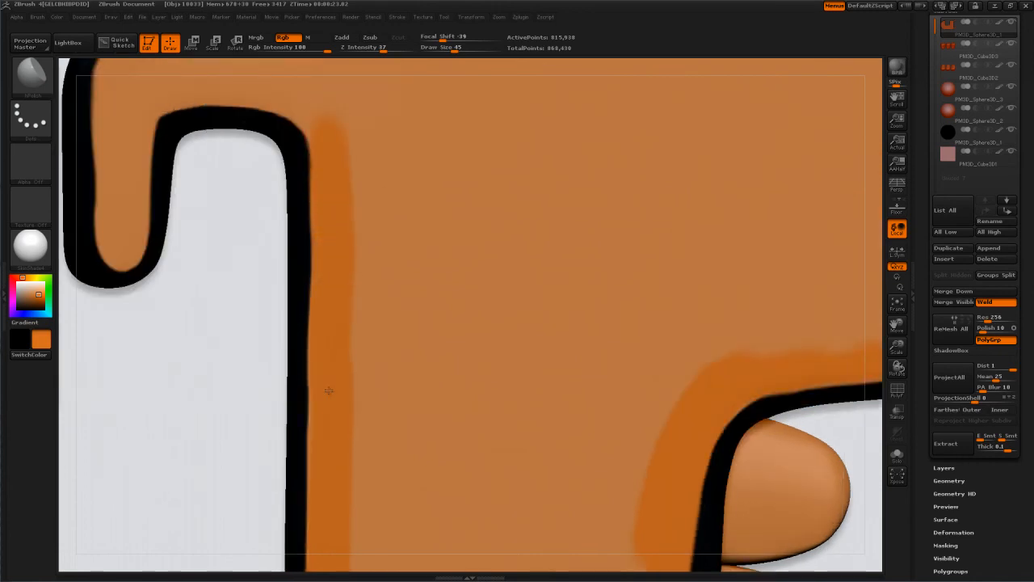
Step: Fill the other leg with saturated orange, from its rounded foot up to where it joins the body
mouse_move(353, 268)
alt+right_down()
mouse_move(504, 326)
mouse_move(515, 390)
alt+right_up()
mouse_move(299, 169)
mouse_down()
mouse_move(273, 221)
mouse_move(266, 364)
mouse_move(289, 339)
mouse_move(296, 186)
mouse_move(270, 191)
mouse_move(267, 315)
mouse_up()
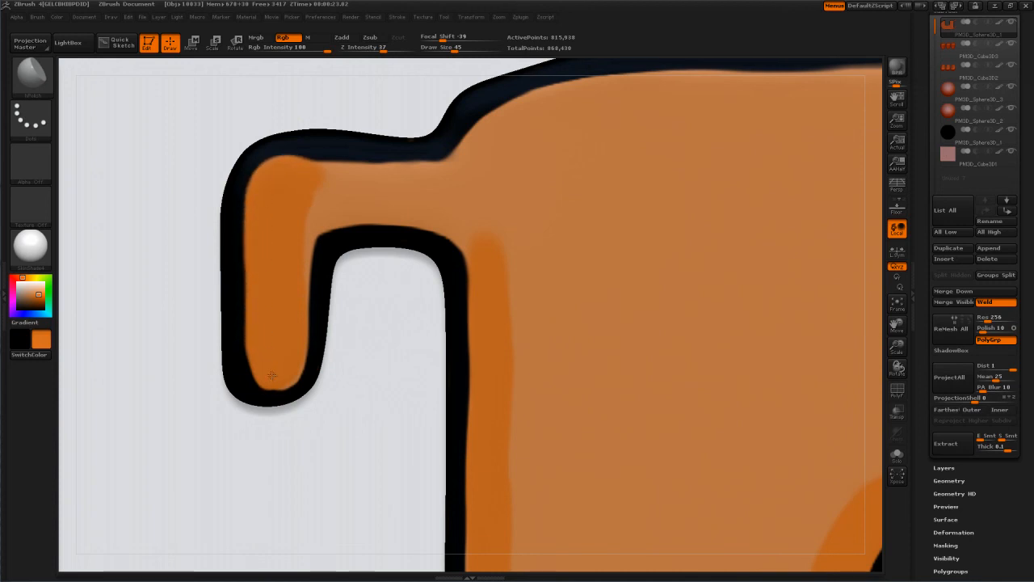
mouse_move(263, 375)
mouse_down()
mouse_move(253, 315)
mouse_move(261, 207)
mouse_move(300, 170)
mouse_move(395, 163)
mouse_move(455, 184)
mouse_up()
mouse_move(313, 208)
mouse_down()
mouse_move(423, 213)
mouse_move(492, 244)
mouse_move(331, 181)
mouse_up()
Step: Paint saturated orange inside the outline from the leg's joint along the start of the creature's back
mouse_move(578, 250)
alt+right_down()
mouse_move(510, 289)
mouse_move(366, 327)
alt+right_up()
mouse_move(244, 248)
mouse_down()
mouse_move(266, 221)
mouse_move(674, 176)
mouse_move(722, 185)
mouse_up()
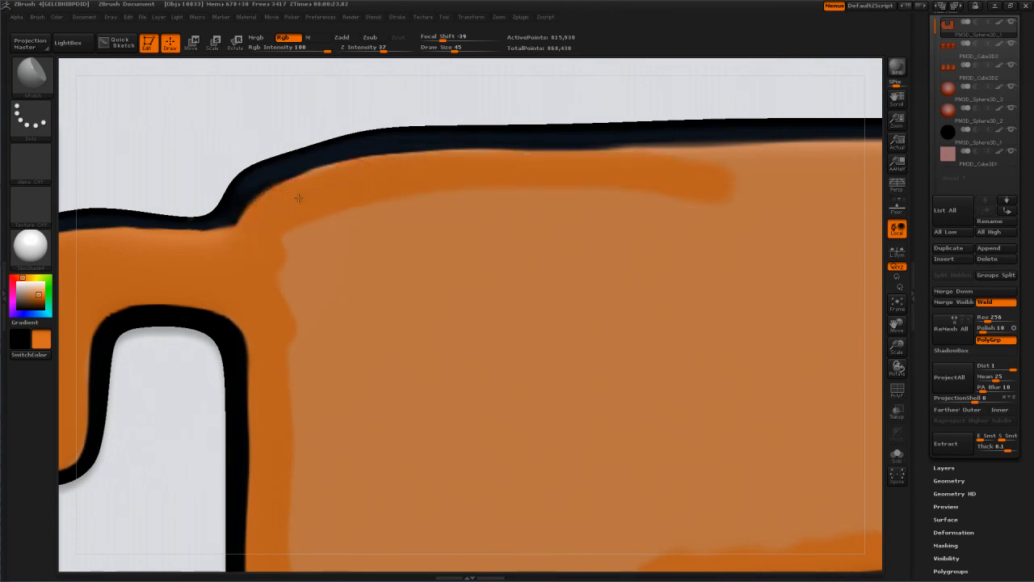
alt+right_drag(602, 214, 236, 269)
drag(612, 217, 268, 195)
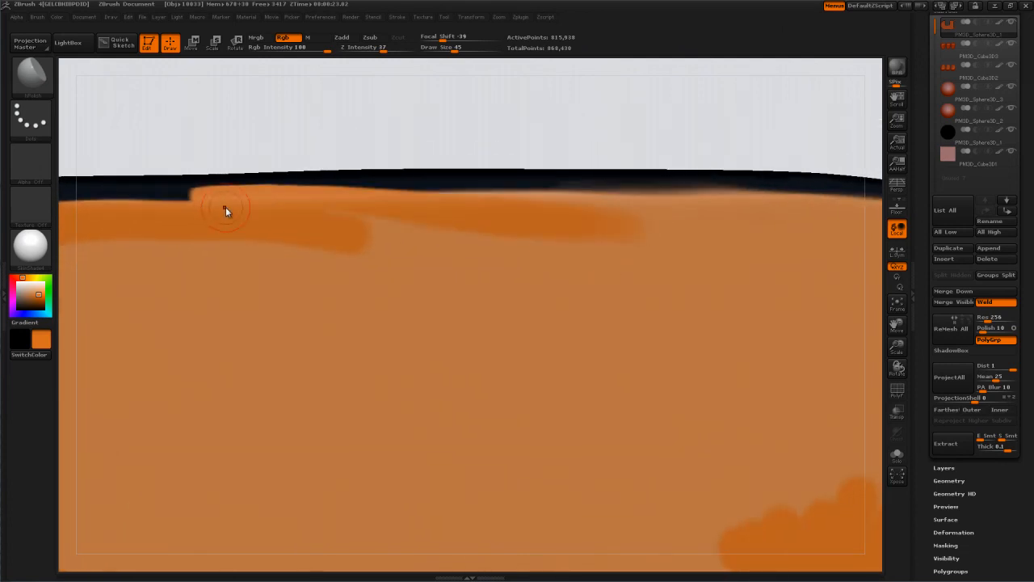
key(ctrl+z)
key(ctrl+s)
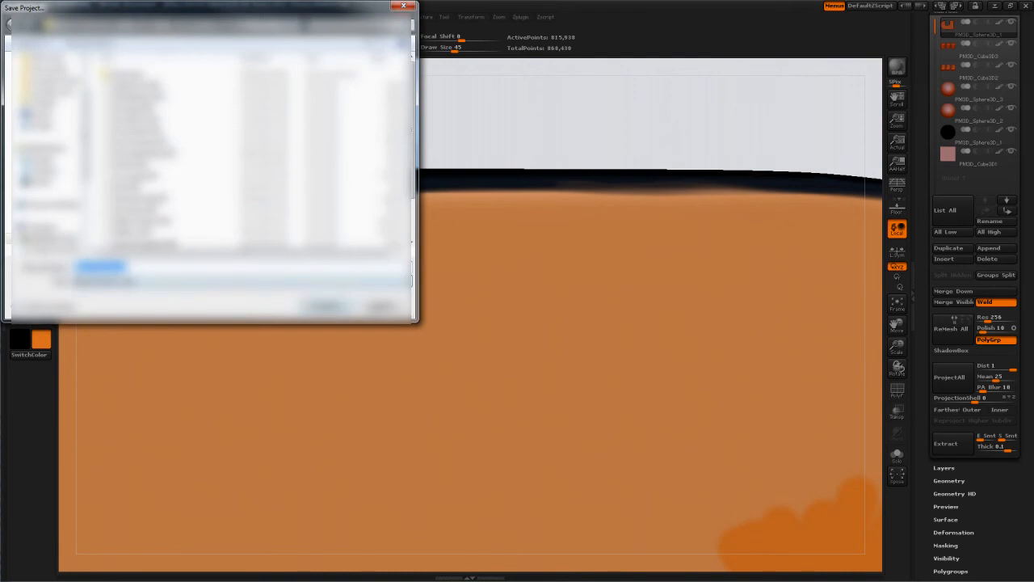
click(381, 307)
Step: Paint saturated orange inside the outline along the length of the back toward the head
drag(303, 210, 709, 245)
alt+right_drag(420, 247, 732, 281)
alt+right_drag(631, 299, 256, 270)
drag(752, 234, 198, 250)
alt+right_drag(695, 299, 283, 246)
mouse_move(251, 172)
mouse_down()
mouse_move(657, 325)
mouse_move(460, 182)
mouse_move(570, 194)
mouse_move(413, 157)
mouse_up()
Step: Even out the outline above the eye, alternating between sampled black and saturated orange
key(c)
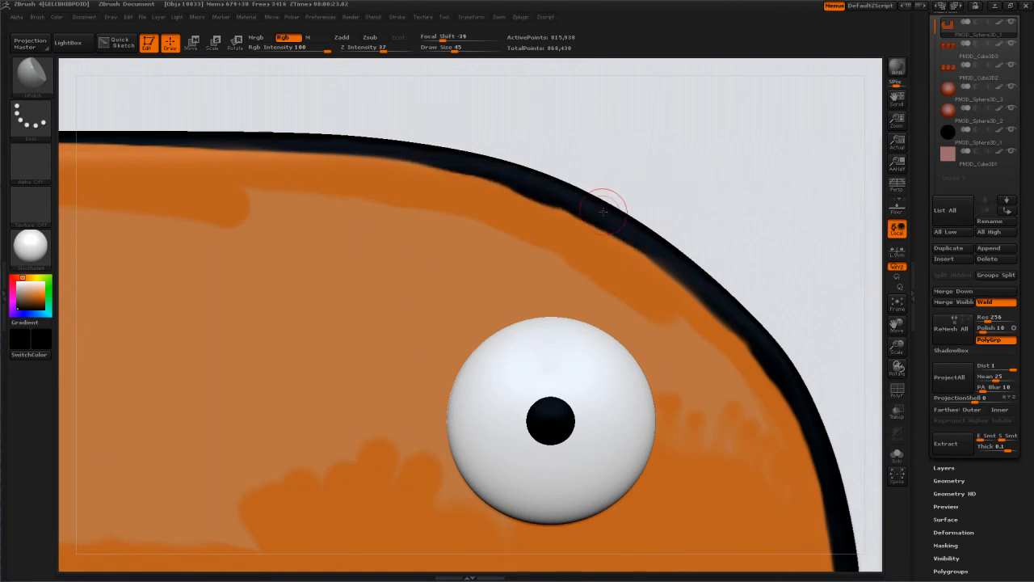
key(c)
drag(533, 217, 729, 380)
drag(697, 348, 711, 327)
key(c)
drag(631, 243, 753, 347)
Step: Continue refining the curved head outline past the eye with sampled black and orange, filling the adjoining body area
alt+right_drag(611, 221, 362, 278)
drag(267, 222, 453, 323)
key(c)
key(c)
mouse_move(469, 383)
mouse_down()
mouse_move(526, 456)
mouse_move(453, 333)
mouse_up()
key(c)
drag(396, 332, 495, 426)
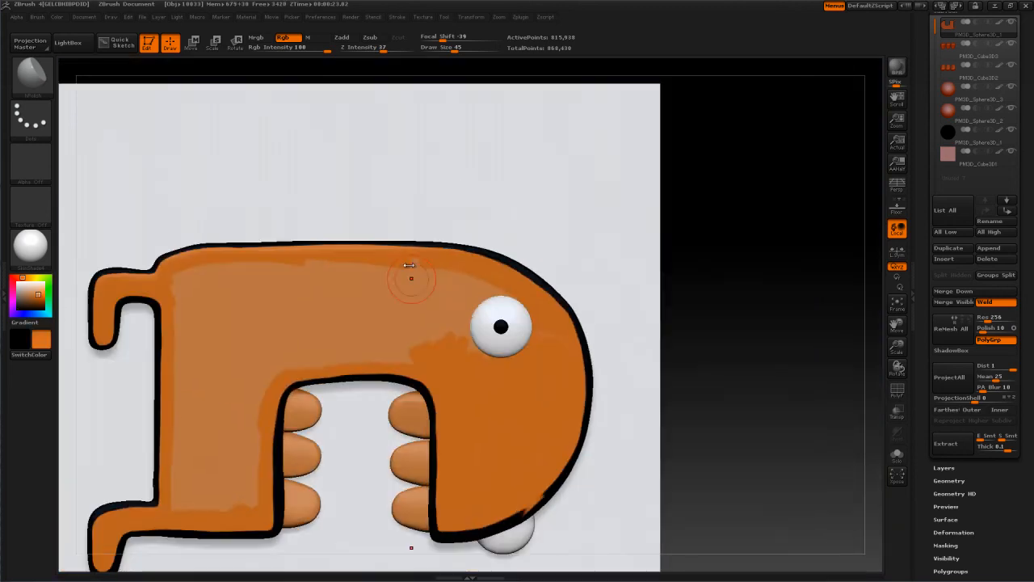
Step: Fill the remaining pale interior of the body with saturated orange, from behind the eye down to the legs
mouse_move(412, 273)
mouse_down()
mouse_move(485, 355)
mouse_move(243, 372)
mouse_up()
mouse_move(177, 501)
mouse_down()
mouse_move(232, 309)
mouse_move(179, 283)
mouse_up()
drag(253, 436, 252, 511)
drag(252, 511, 177, 504)
Step: Reduce the brush size and paint both the lower and the upper rows of teeth with saturated orange
alt+click(298, 463)
key(bracketleft)
key(bracketleft)
key(bracketleft)
key(bracketleft)
drag(303, 456, 302, 501)
alt+click(410, 416)
drag(409, 414, 412, 507)
mouse_move(383, 431)
mouse_down()
mouse_move(477, 436)
mouse_move(518, 485)
mouse_move(485, 485)
mouse_up()
Step: Reselect the body, sample its orange, and cover the leftover pale patches around the eye
alt+click(531, 384)
key(c)
drag(708, 349, 791, 302)
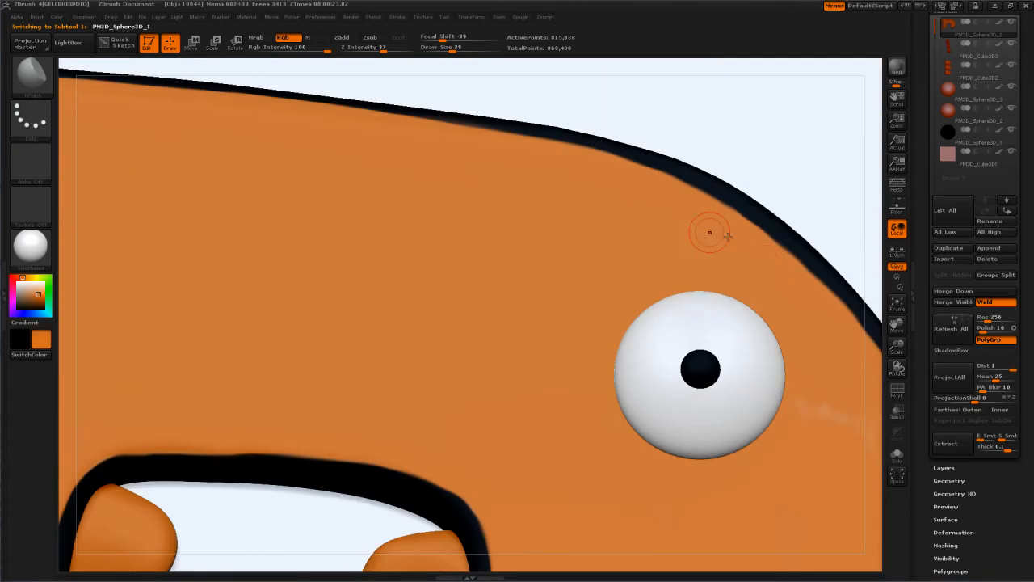
drag(709, 231, 577, 252)
Step: Select the front eye, sample black as the paint colour, and enlarge the brush to a draw size of 88
alt+click(521, 269)
key(c)
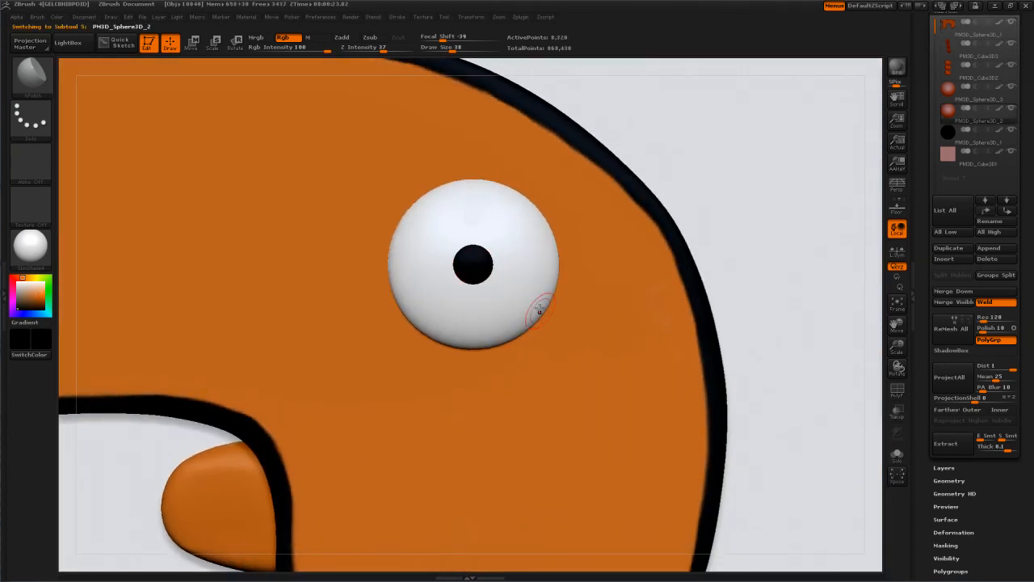
mouse_move(549, 352)
alt+mouse_down()
mouse_move(611, 381)
mouse_move(561, 341)
mouse_move(536, 291)
alt+mouse_up()
key(s)
click(554, 293)
mouse_move(572, 198)
mouse_down()
mouse_move(530, 324)
mouse_move(486, 396)
mouse_up()
ctrl+click(562, 299)
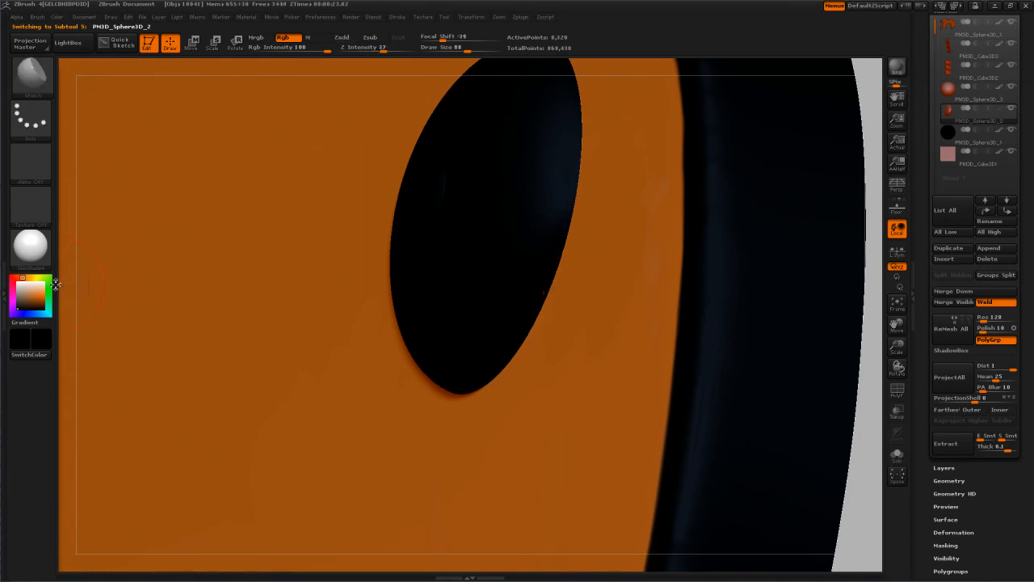
Step: Fill the front eye object with pure white, switch the paint colour to black, and subdivide the eye twice
drag(31, 294, 17, 281)
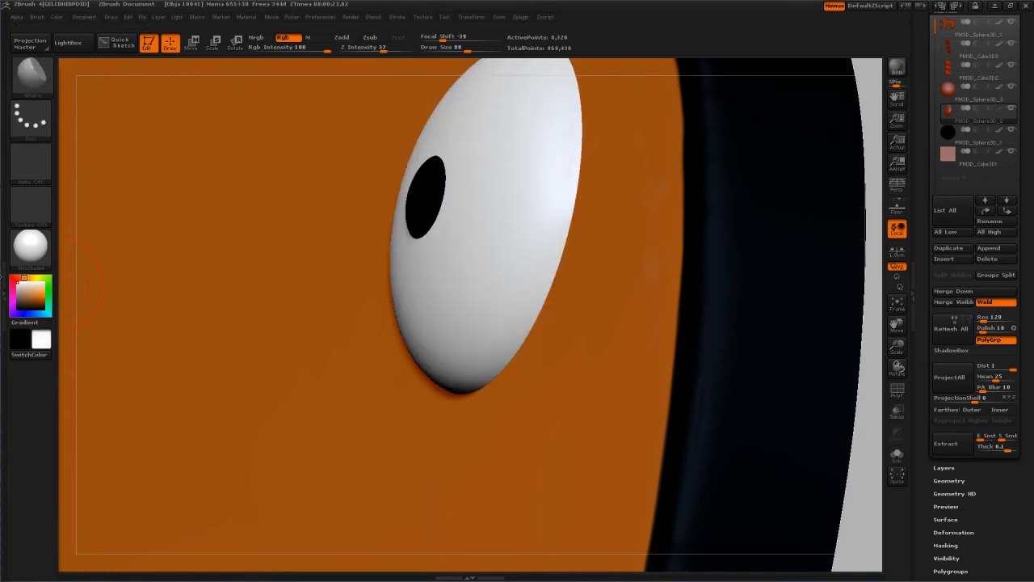
click(55, 17)
click(79, 207)
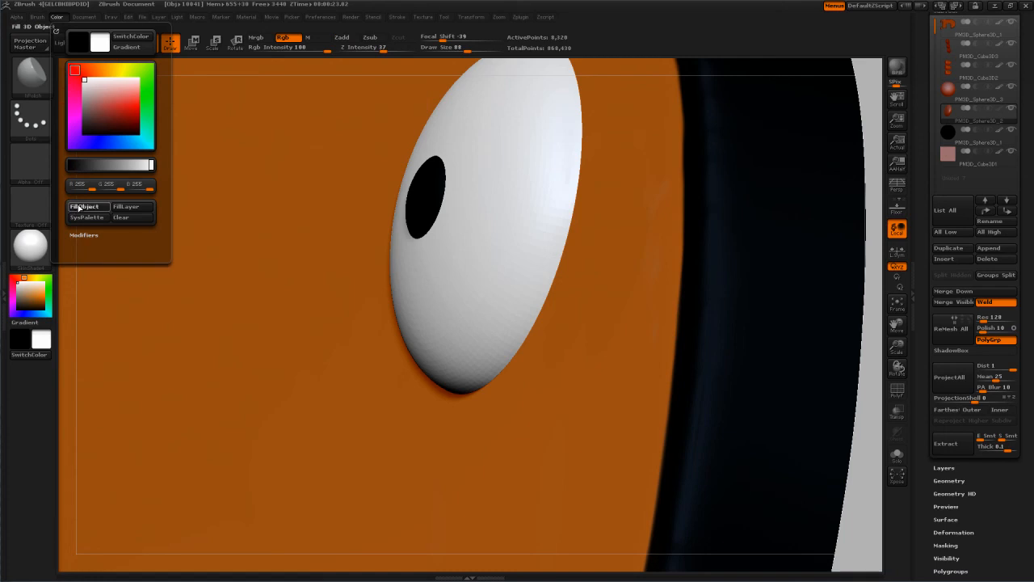
drag(20, 291, 6, 320)
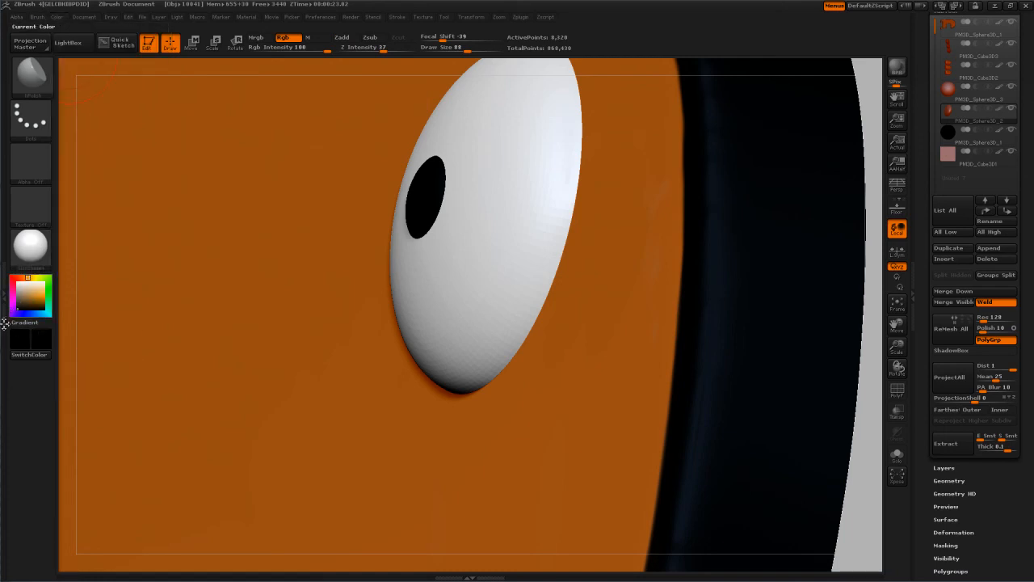
key(ctrl+d)
key(ctrl+d)
Step: Paint a black outline around the front eye's rim where it meets the head
drag(573, 199, 518, 342)
mouse_move(559, 222)
mouse_down()
mouse_move(516, 350)
mouse_move(556, 239)
mouse_move(541, 303)
mouse_move(493, 370)
mouse_move(545, 237)
mouse_move(471, 378)
mouse_up()
drag(445, 424, 363, 428)
mouse_move(505, 190)
mouse_down()
mouse_move(495, 340)
mouse_move(464, 429)
mouse_up()
drag(566, 404, 480, 249)
drag(449, 156, 467, 355)
mouse_move(565, 356)
mouse_down()
mouse_move(453, 125)
mouse_move(470, 252)
mouse_up()
drag(121, 324, 194, 266)
mouse_move(314, 194)
mouse_down()
mouse_move(369, 219)
mouse_move(443, 323)
mouse_up()
mouse_move(121, 364)
mouse_down()
mouse_move(153, 323)
mouse_move(186, 388)
mouse_up()
drag(282, 155, 396, 261)
drag(406, 163, 279, 129)
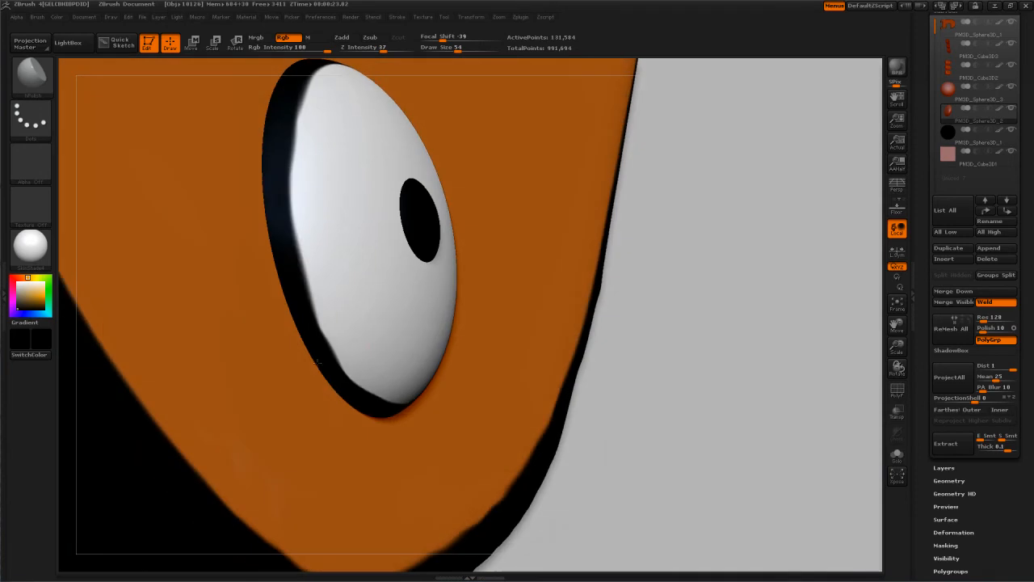
Step: Thicken and even out the black rim along the front eye's lower edge and remaining sides
drag(299, 174, 354, 374)
drag(304, 319, 412, 396)
drag(536, 282, 342, 448)
drag(363, 351, 376, 485)
mouse_move(376, 485)
right_down()
mouse_move(448, 321)
mouse_move(339, 388)
right_up()
mouse_move(335, 388)
mouse_down()
mouse_move(293, 395)
mouse_move(337, 385)
mouse_up()
right_drag(337, 385, 404, 330)
drag(387, 336, 219, 319)
Step: Trim the front eye's outline with white, then touch up its rim with black
key(v)
drag(271, 354, 334, 353)
key(v)
mouse_move(485, 324)
right_down()
mouse_move(461, 280)
mouse_move(413, 356)
right_up()
drag(396, 279, 307, 198)
key(f)
right_drag(555, 280, 64, 267)
Step: Select the rear eye and subdivide it twice
alt+right_drag(536, 308, 374, 244)
alt+click(106, 285)
alt+right_drag(270, 288, 545, 242)
key(ctrl+d)
key(ctrl+d)
Step: Paint a black outline around the rear eye's rim, working around its visible sides
drag(387, 209, 395, 261)
right_drag(502, 323, 420, 315)
drag(353, 174, 386, 266)
right_drag(484, 267, 477, 339)
drag(375, 202, 308, 147)
right_drag(452, 243, 565, 250)
drag(416, 305, 327, 162)
mouse_move(484, 226)
ctrl+right_down()
mouse_move(501, 275)
mouse_move(485, 283)
ctrl+right_up()
Step: Refine the rear eye's outline, alternating between sampled colours along the rim
key(c)
drag(258, 173, 418, 302)
right_drag(518, 307, 614, 275)
key(c)
drag(442, 271, 427, 457)
right_drag(566, 275, 485, 323)
mouse_move(267, 240)
mouse_down()
mouse_move(356, 226)
mouse_move(263, 243)
mouse_move(279, 247)
mouse_up()
key(c)
Step: Complete the rear eye's outline around the rest of its rim and clean up the boundary between black and white
mouse_move(517, 323)
ctrl+right_down()
mouse_move(520, 233)
mouse_move(517, 323)
ctrl+right_up()
key(c)
drag(404, 255, 396, 126)
drag(335, 77, 405, 215)
right_drag(517, 242, 452, 307)
drag(348, 283, 323, 404)
right_drag(485, 323, 550, 283)
drag(129, 198, 190, 162)
mouse_move(517, 283)
right_down()
mouse_move(453, 323)
mouse_move(533, 356)
right_up()
drag(311, 412, 324, 483)
right_drag(341, 455, 335, 342)
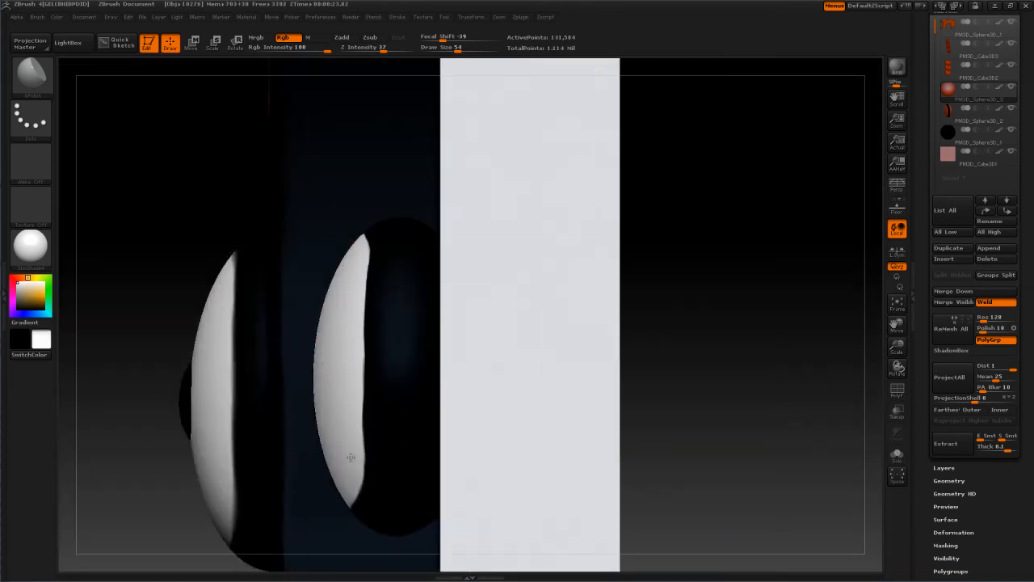
Step: Move the rear eye sideways toward the white backing panel, dismiss Projection Master, and return to a full front view
click(193, 42)
drag(386, 365, 814, 364)
drag(602, 364, 628, 369)
key(g)
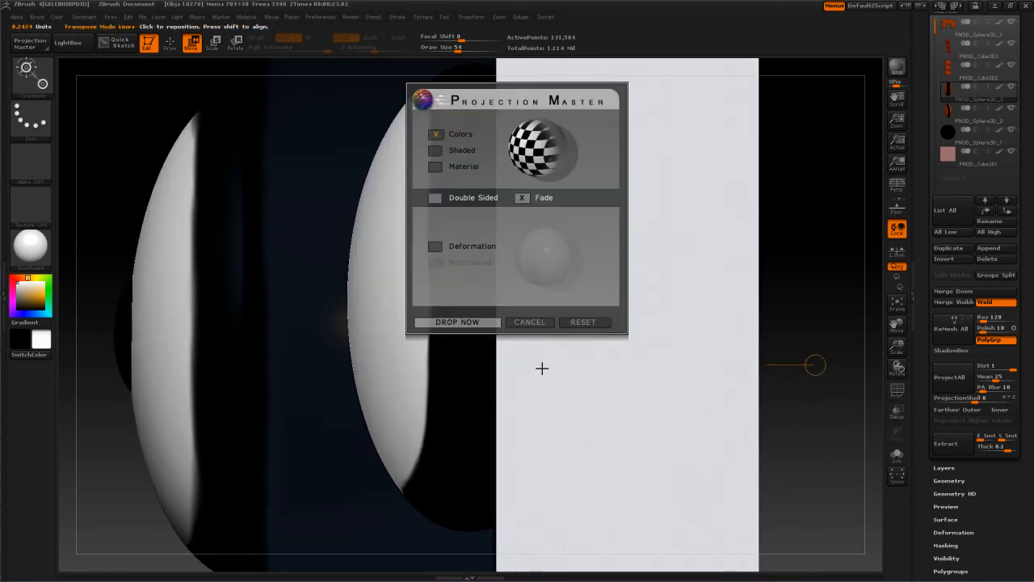
click(539, 324)
key(f)
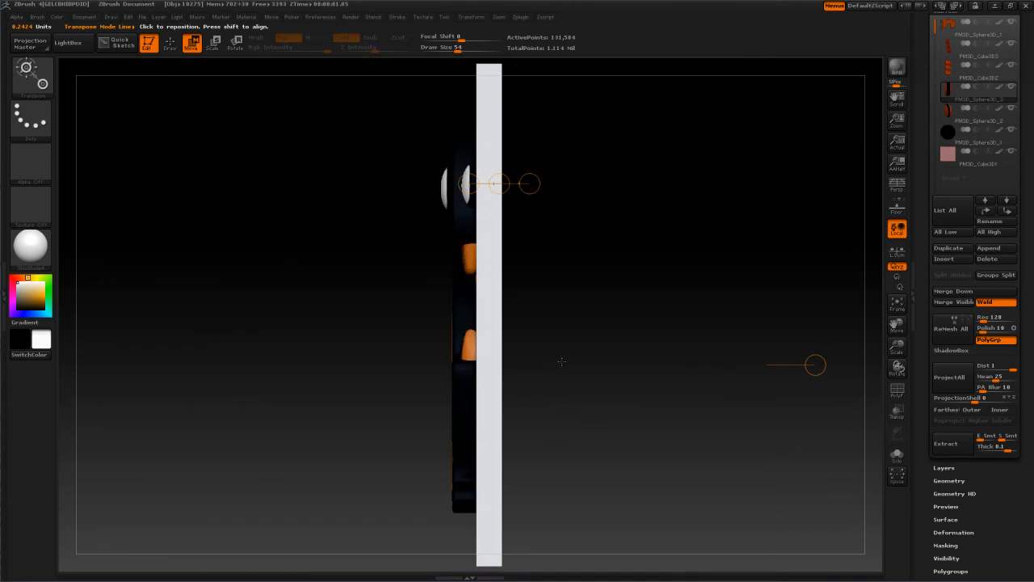
drag(583, 385, 666, 312)
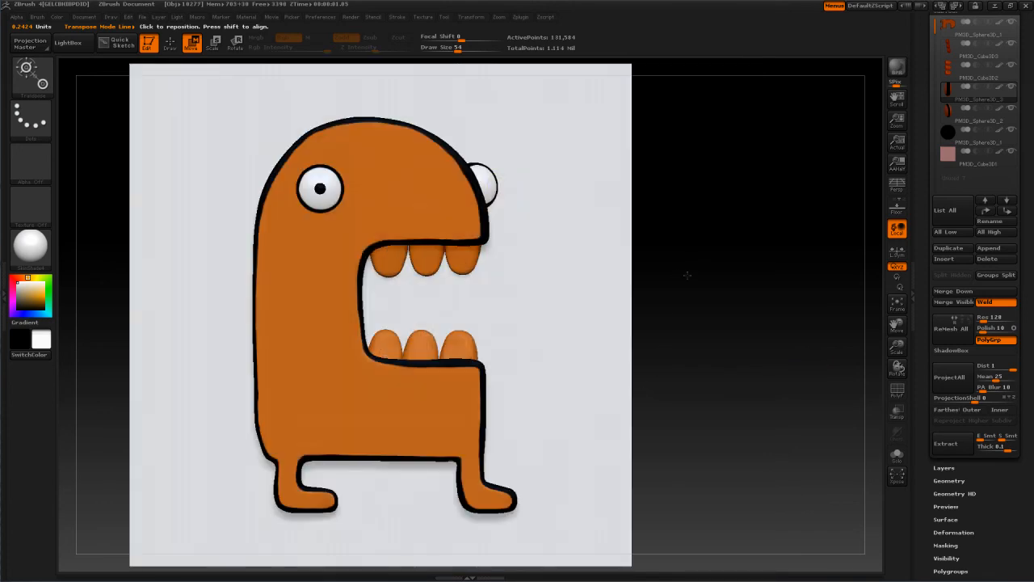
Step: Select the lower teeth, undo the accidental change to them, and switch back to Draw mode for painting
alt+drag(700, 313, 780, 343)
alt+click(455, 265)
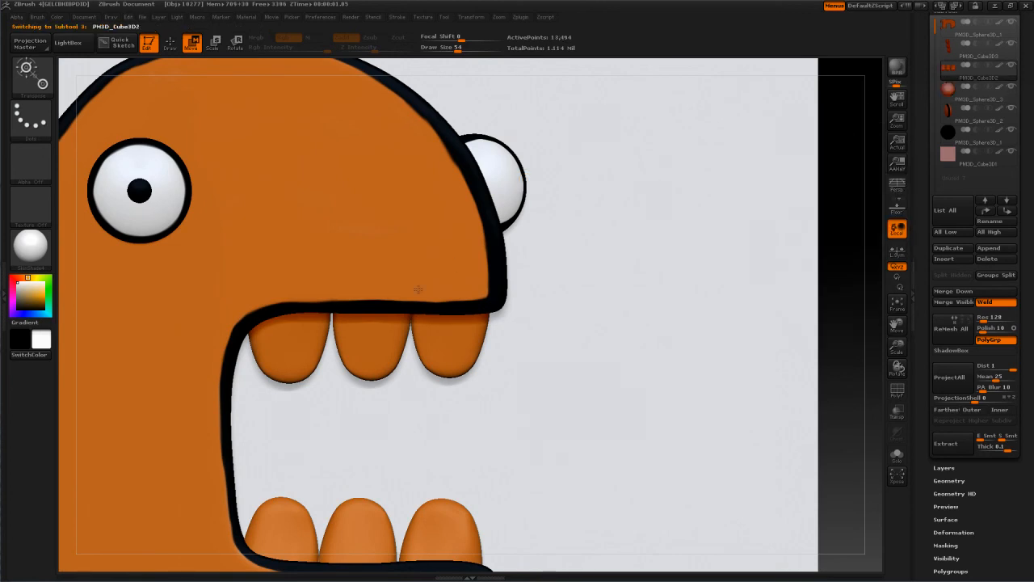
drag(350, 442, 415, 321)
key(ctrl+z)
key(b)
click(169, 46)
Step: Try a white stroke along the side of the outermost lower tooth and undo it
mouse_move(294, 436)
alt+mouse_down()
mouse_move(342, 275)
mouse_move(510, 283)
mouse_move(497, 278)
mouse_move(556, 256)
mouse_move(751, 258)
mouse_move(586, 224)
mouse_move(585, 173)
alt+mouse_up()
mouse_move(620, 233)
mouse_down()
mouse_move(623, 273)
mouse_move(616, 245)
mouse_up()
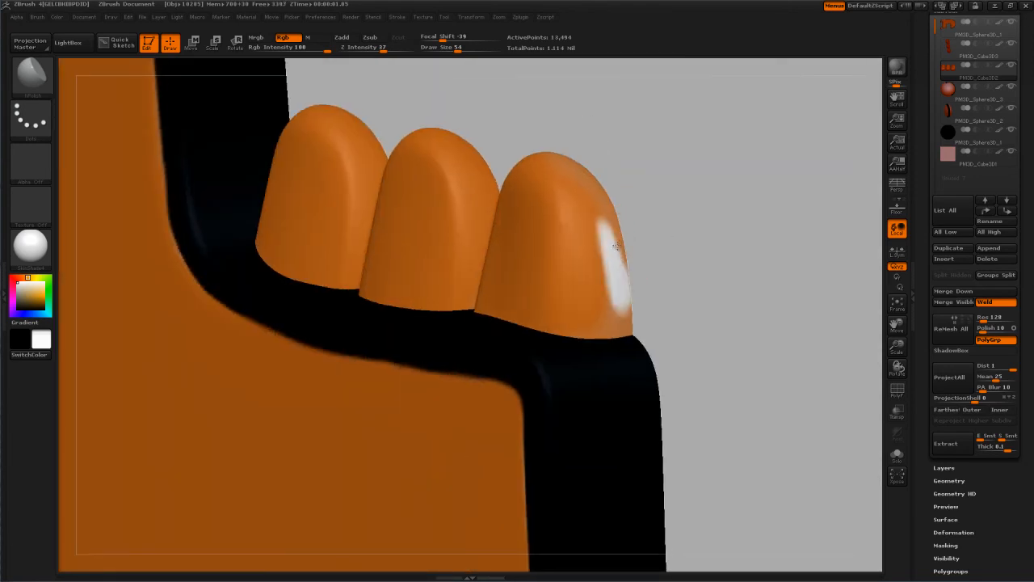
key(ctrl+z)
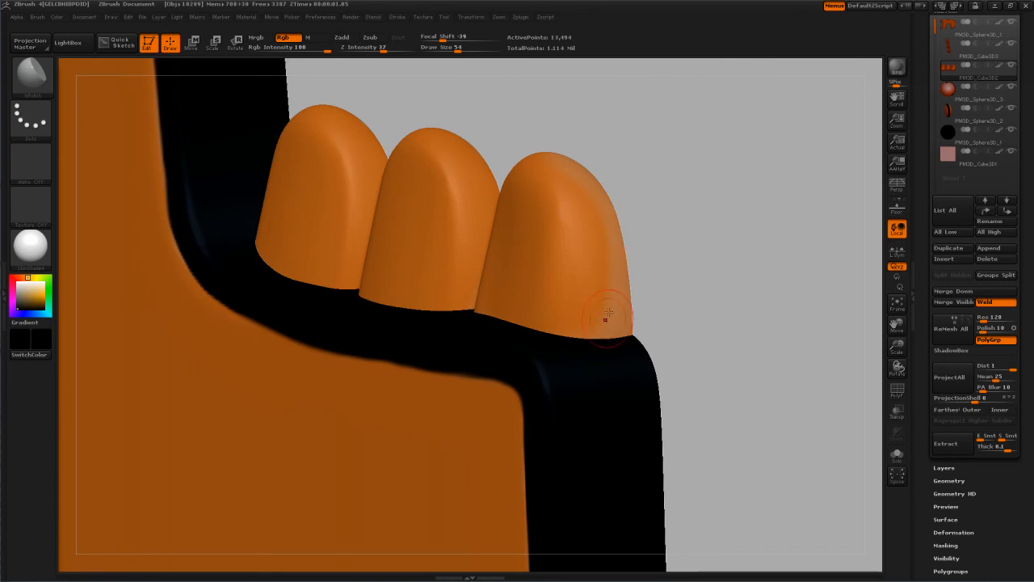
Step: Subdivide the lower teeth twice and paint black outlines around their rounded edges
key(ctrl+d)
key(ctrl+d)
mouse_move(628, 322)
mouse_down()
mouse_move(576, 163)
mouse_move(613, 330)
mouse_up()
drag(693, 311, 755, 283)
mouse_move(561, 234)
mouse_down()
mouse_move(411, 212)
mouse_move(402, 222)
mouse_up()
drag(349, 328, 152, 327)
drag(325, 231, 202, 184)
drag(576, 330, 437, 184)
Step: Refine the lower teeth outlines by alternating sampled orange and black along the inner boundaries and between the teeth
key(c)
mouse_move(414, 251)
mouse_down()
mouse_move(550, 337)
mouse_move(695, 275)
mouse_up()
key(c)
mouse_move(497, 279)
mouse_down()
mouse_move(505, 312)
mouse_move(495, 279)
mouse_up()
key(c)
drag(231, 160, 245, 249)
mouse_move(695, 242)
mouse_down()
mouse_move(397, 151)
mouse_move(340, 69)
mouse_move(490, 377)
mouse_up()
drag(465, 433, 573, 450)
drag(500, 416, 557, 367)
alt+drag(646, 194, 654, 293)
key(c)
drag(529, 327, 527, 355)
drag(384, 174, 428, 370)
drag(408, 192, 281, 184)
key(c)
Step: Paint the remaining side surfaces of the lower teeth black from angled views
right_drag(376, 121, 453, 194)
drag(462, 194, 478, 249)
drag(340, 174, 235, 212)
right_drag(392, 233, 476, 165)
drag(485, 166, 575, 177)
alt+drag(713, 154, 488, 328)
Step: Isolate the selected subtool, select the body, and paint black over the leftover orange along the mouth's inner rim
shift+click(1012, 65)
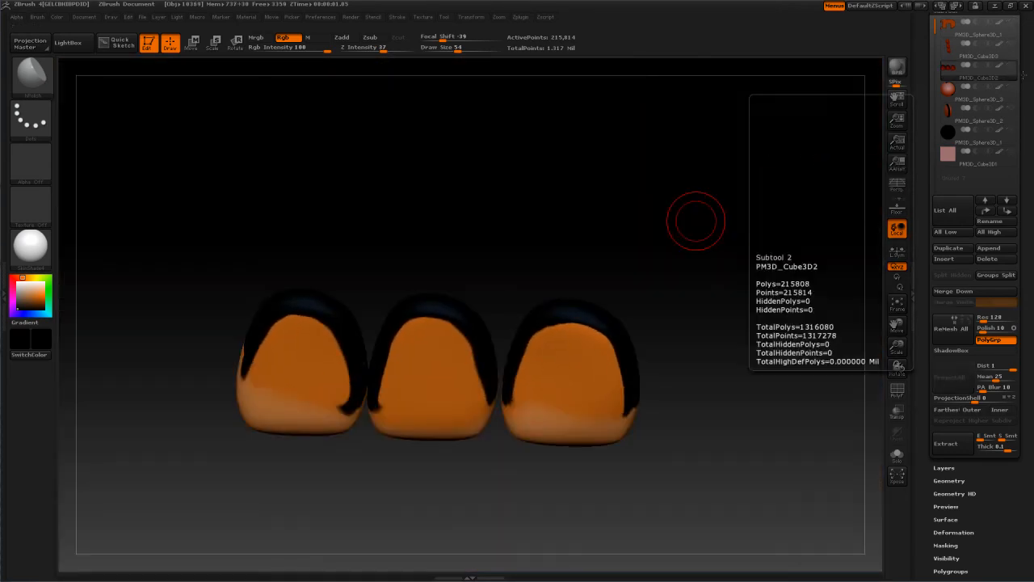
click(978, 32)
mouse_move(493, 344)
mouse_down()
mouse_move(420, 362)
mouse_move(566, 365)
mouse_move(622, 380)
mouse_move(524, 359)
mouse_up()
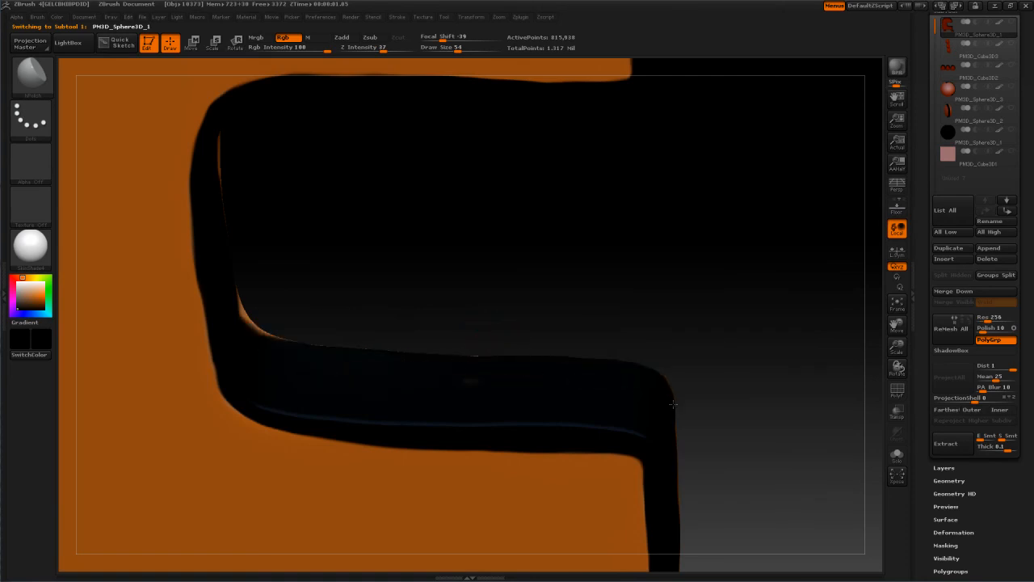
drag(727, 307, 670, 356)
drag(356, 283, 405, 347)
mouse_move(687, 388)
alt+mouse_down()
mouse_move(571, 275)
mouse_move(468, 129)
alt+mouse_up()
drag(695, 323, 485, 388)
Step: Paint the orange strip left along the isolated body's side wall black
alt+drag(727, 323, 590, 518)
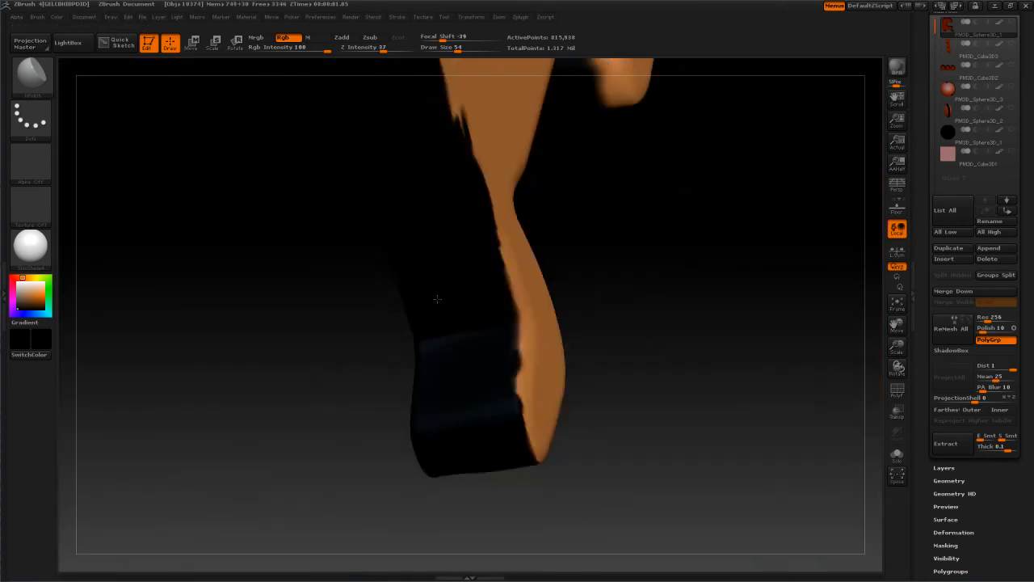
drag(494, 291, 509, 453)
drag(630, 323, 464, 286)
mouse_move(582, 243)
mouse_down()
mouse_move(369, 229)
mouse_move(324, 266)
mouse_up()
drag(388, 214, 506, 477)
drag(340, 453, 485, 437)
mouse_move(525, 408)
mouse_down()
mouse_move(451, 226)
mouse_move(406, 68)
mouse_up()
Step: Cover the remaining unpainted patches on the body's other side surfaces with black
mouse_move(485, 81)
alt+mouse_down()
mouse_move(372, 216)
mouse_move(420, 259)
mouse_move(675, 312)
mouse_move(593, 326)
alt+mouse_up()
drag(517, 299, 162, 289)
drag(452, 202, 388, 364)
drag(186, 263, 485, 252)
mouse_move(501, 178)
mouse_down()
mouse_move(446, 289)
mouse_move(211, 282)
mouse_up()
mouse_move(388, 452)
mouse_down()
mouse_move(522, 264)
mouse_move(242, 226)
mouse_up()
drag(727, 121, 511, 129)
Step: Show all subtools again and return to a full front view of the creature
click(1011, 22)
drag(182, 335, 266, 314)
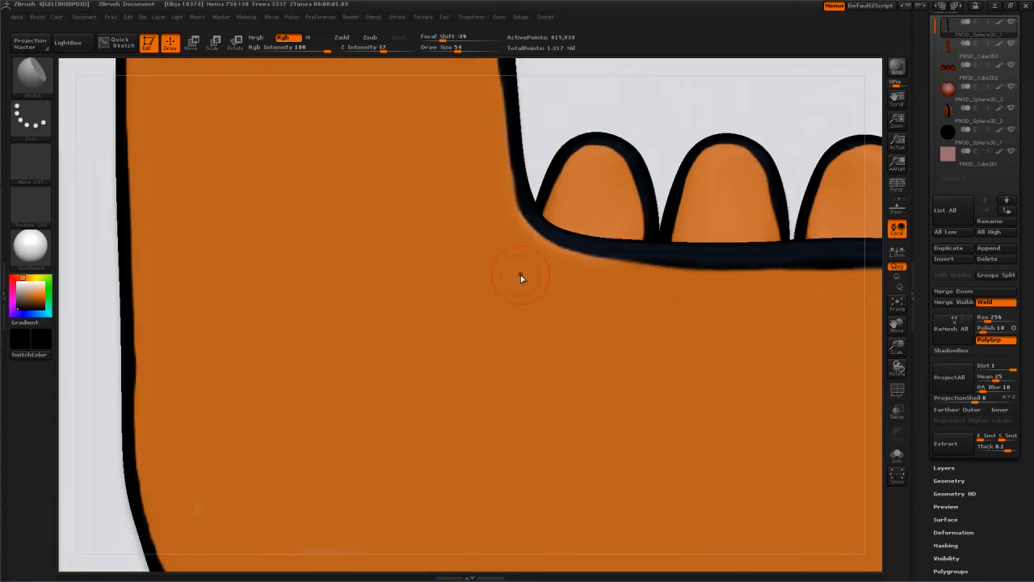
ctrl+right_drag(532, 283, 460, 134)
alt+right_drag(398, 222, 145, 348)
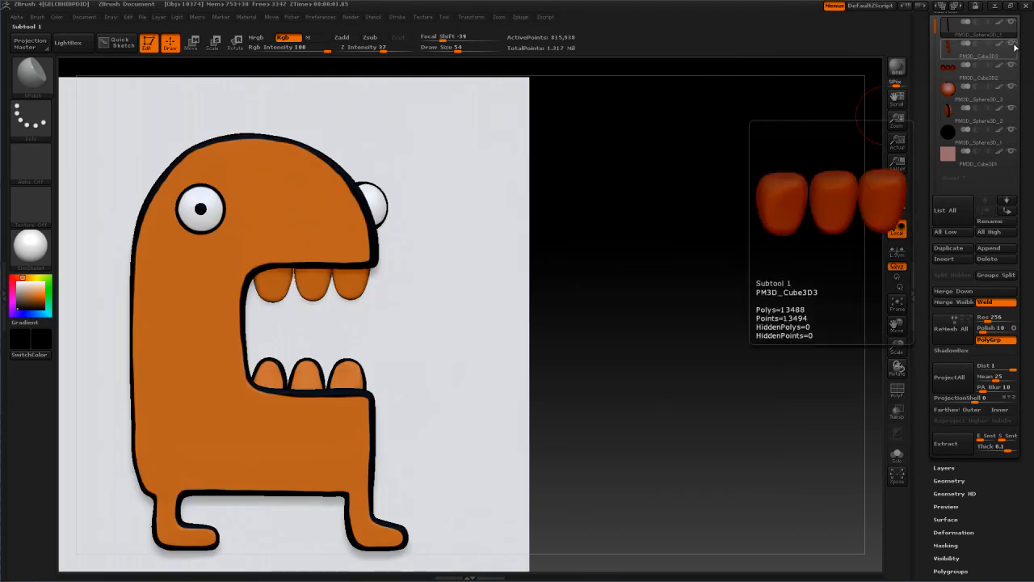
Step: Hide the old upper teeth and duplicate the outlined lower teeth subtool
click(1012, 44)
click(948, 79)
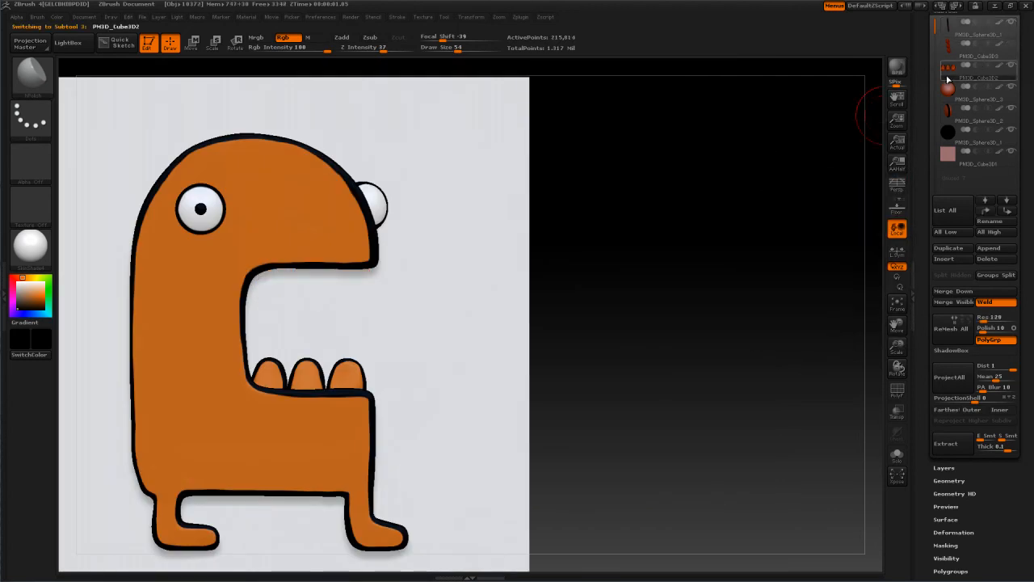
click(950, 249)
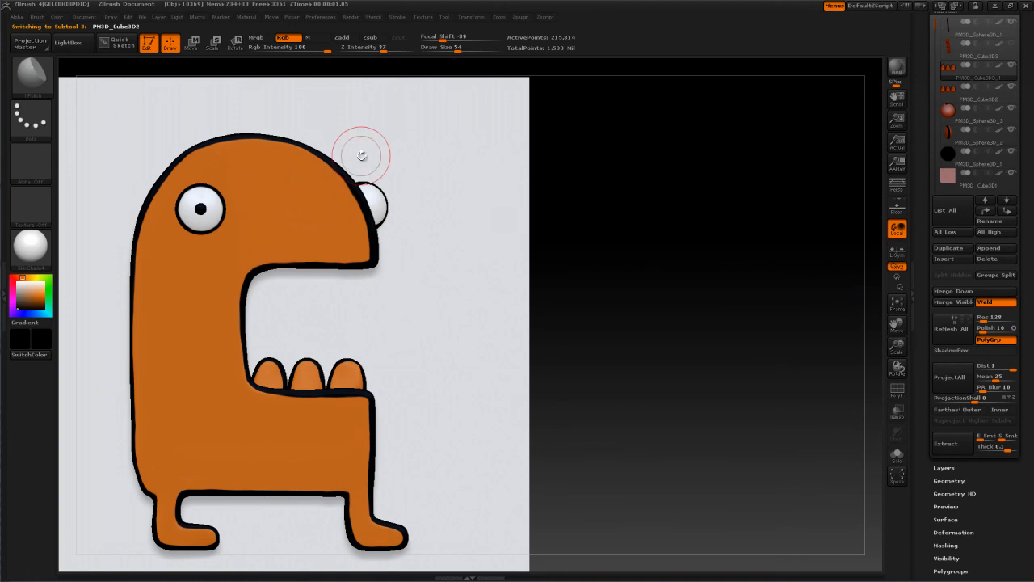
Step: Rotate the duplicated teeth upside down and move them up under the upper jaw
click(236, 44)
mouse_move(303, 375)
mouse_down()
mouse_move(692, 392)
mouse_move(690, 384)
mouse_move(651, 446)
mouse_move(235, 454)
mouse_up()
key(ctrl+z)
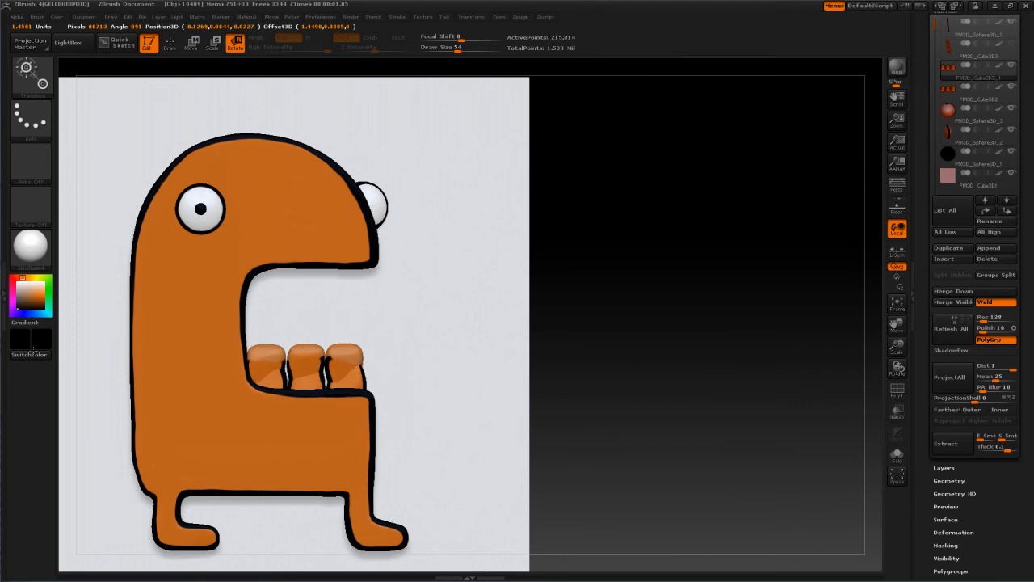
click(190, 43)
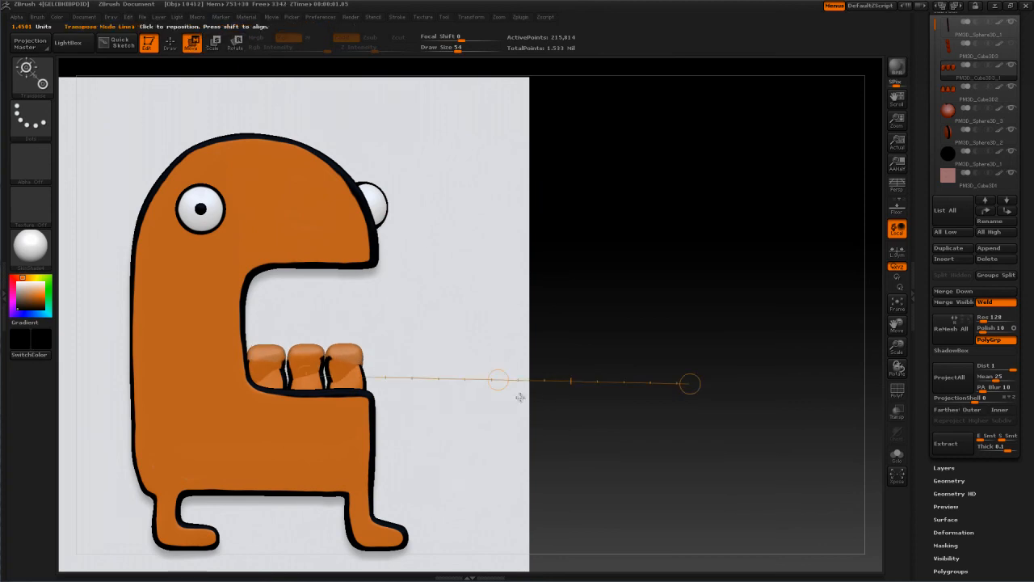
drag(498, 380, 501, 284)
alt+drag(667, 221, 869, 380)
alt+drag(499, 186, 769, 526)
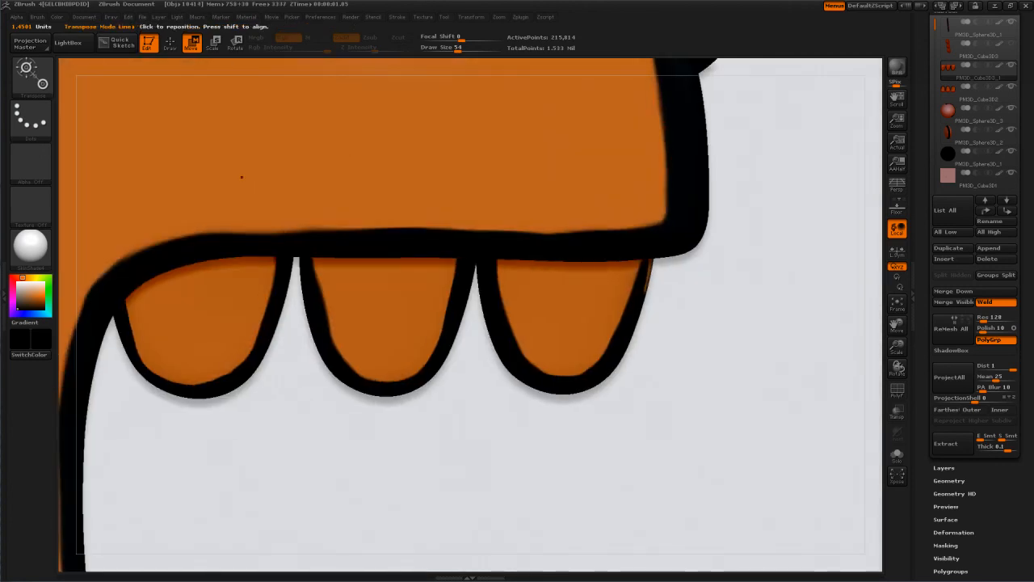
Step: Return to Draw mode and paint the orange patch on the side of the outermost upper tooth black
key(q)
right_drag(623, 327, 630, 279)
alt+drag(673, 285, 681, 349)
drag(644, 231, 629, 287)
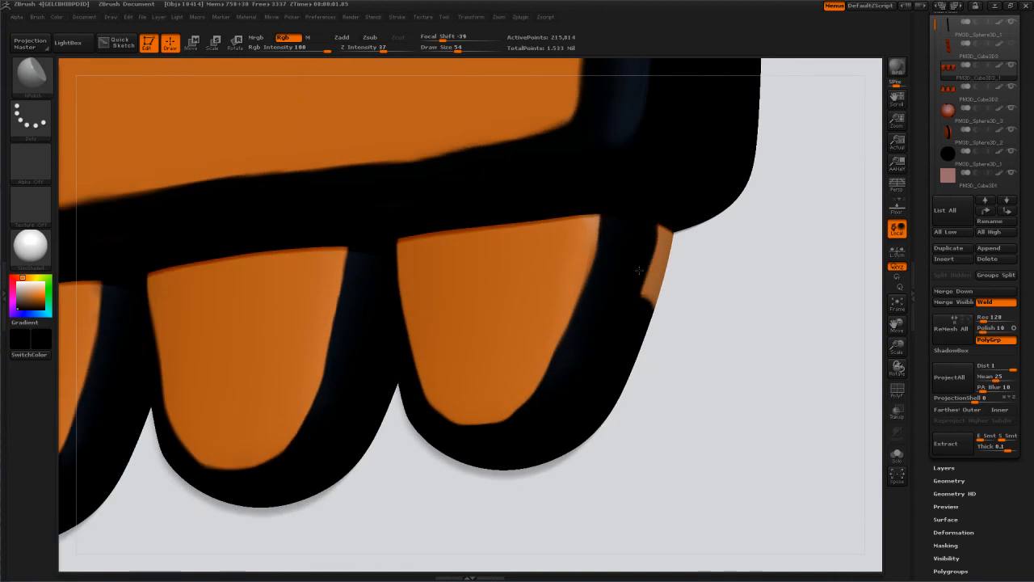
drag(655, 213, 644, 302)
mouse_move(598, 279)
right_down()
mouse_move(512, 293)
mouse_move(420, 279)
mouse_move(478, 277)
mouse_move(485, 287)
right_up()
drag(350, 352, 349, 329)
mouse_move(372, 300)
alt+right_down()
mouse_move(579, 230)
mouse_move(610, 202)
alt+right_up()
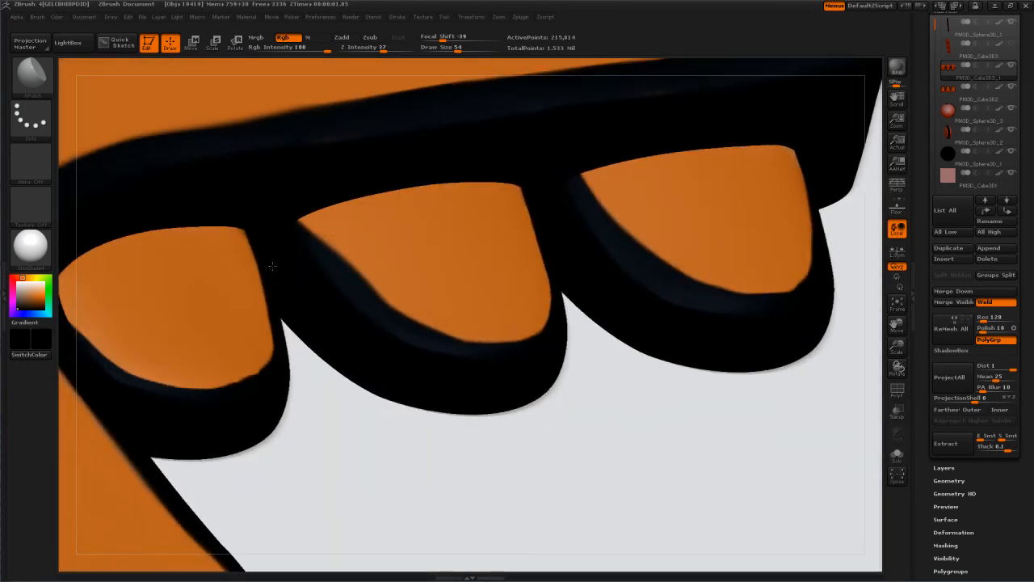
Step: Examine the outlined teeth and body from low angles, ending on the front view
right_drag(366, 263, 325, 354)
ctrl+right_drag(391, 260, 454, 193)
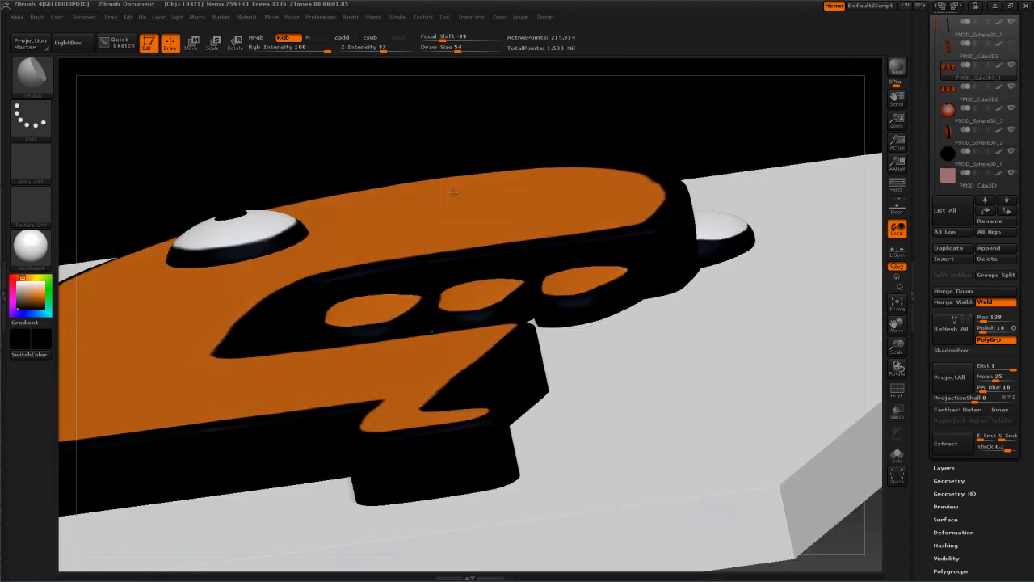
mouse_move(466, 279)
right_down()
mouse_move(451, 464)
mouse_move(408, 436)
mouse_move(402, 368)
mouse_move(392, 381)
mouse_move(397, 417)
mouse_move(393, 368)
mouse_move(542, 270)
right_up()
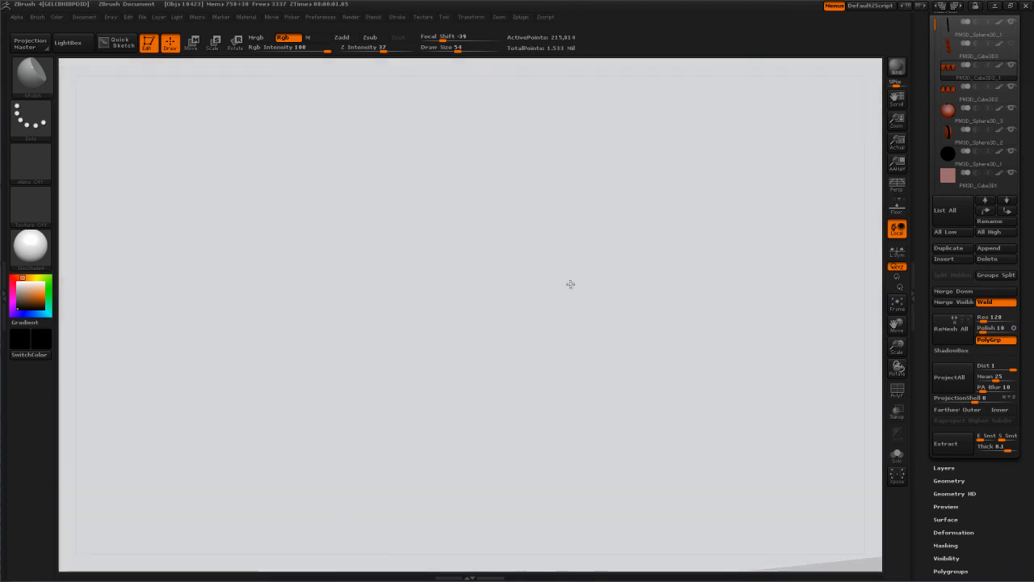
right_drag(443, 285, 531, 413)
key(f)
alt+right_drag(540, 272, 520, 181)
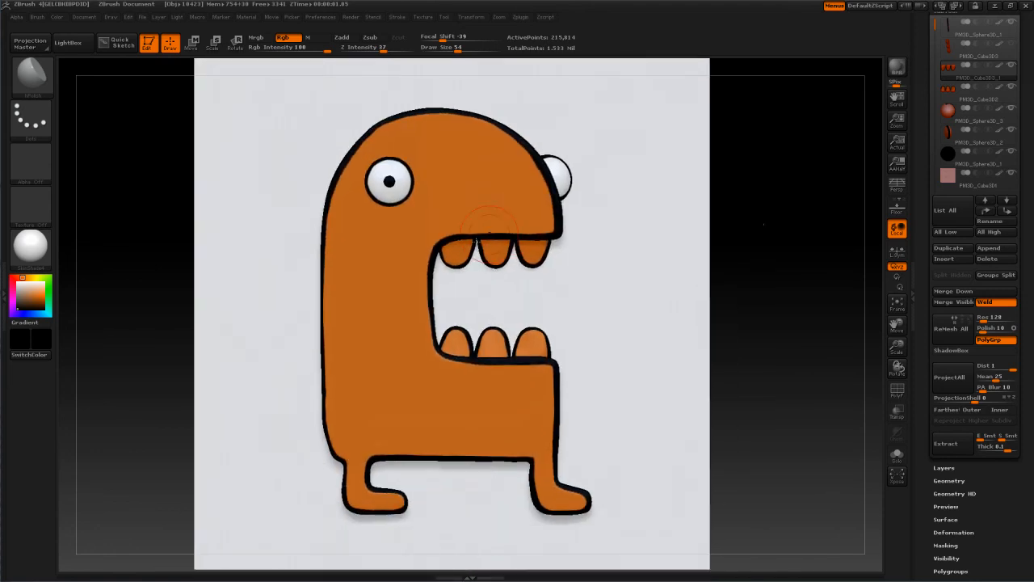
mouse_move(491, 278)
ctrl+right_down()
mouse_move(492, 260)
mouse_move(503, 259)
mouse_move(480, 266)
ctrl+right_up()
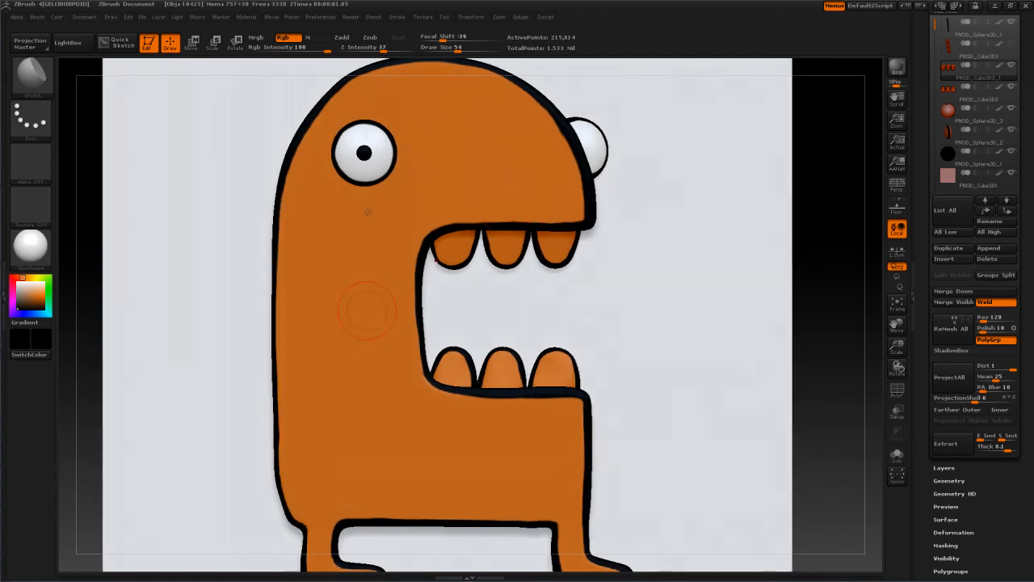
Step: Switch to the Standard brush, select the body subtool, and subdivide its geometry
key(b)
key(s)
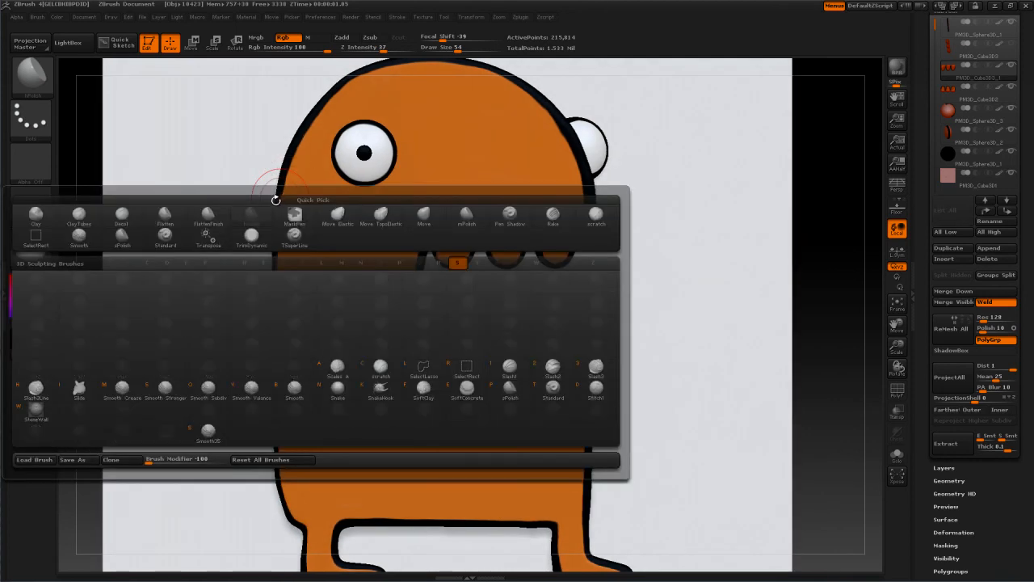
key(t)
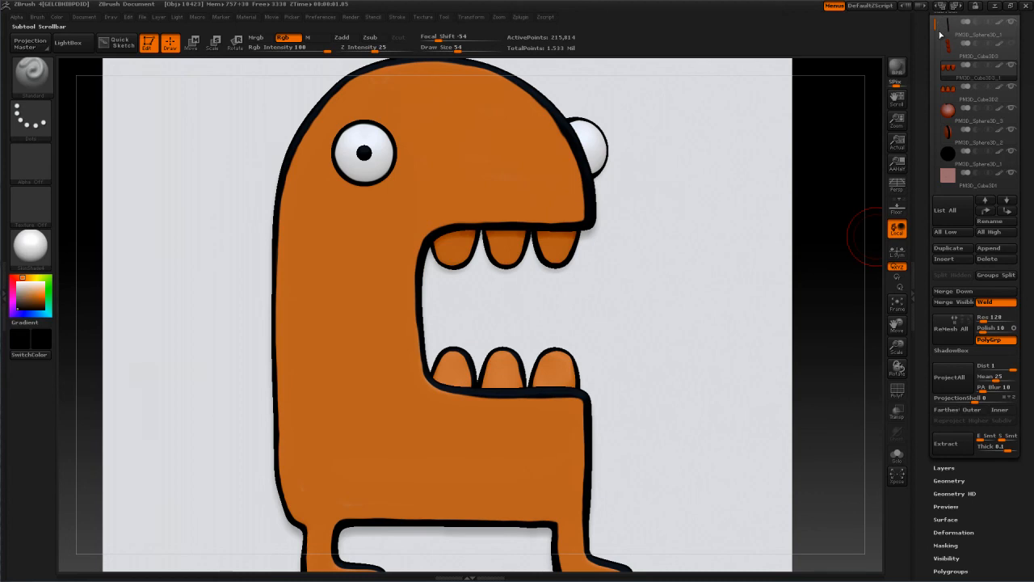
click(949, 29)
key(ctrl+d)
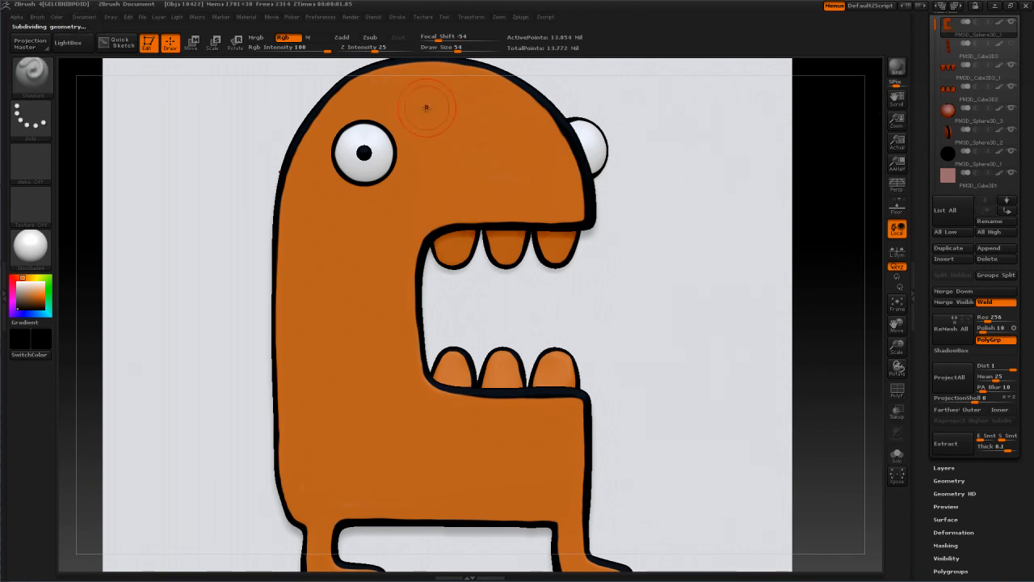
Step: Lower the body to subdivision level 4 and delete the higher subdivision level
key(shift)
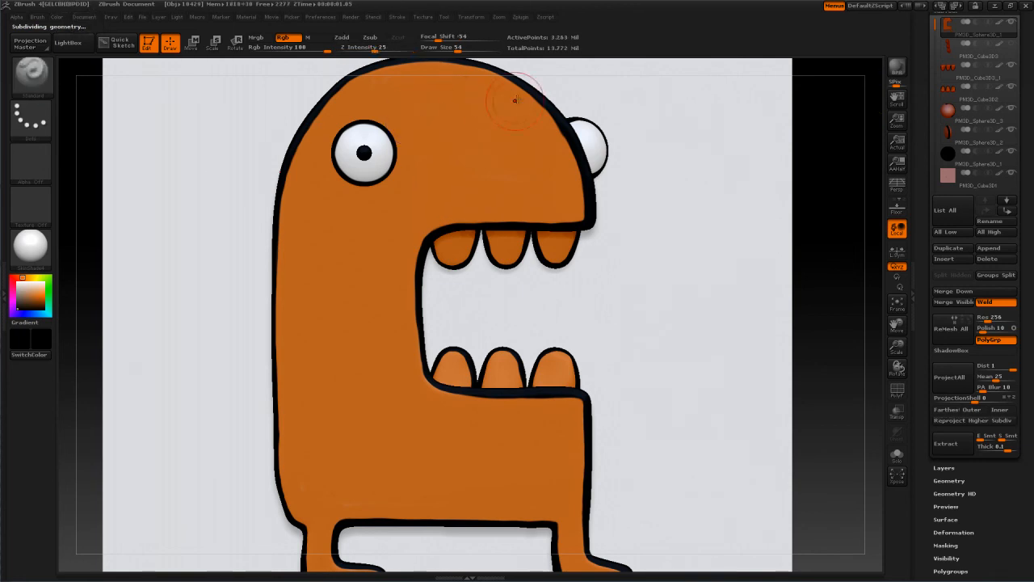
mouse_move(1027, 256)
mouse_down()
mouse_move(1024, 270)
mouse_move(1023, 237)
mouse_up()
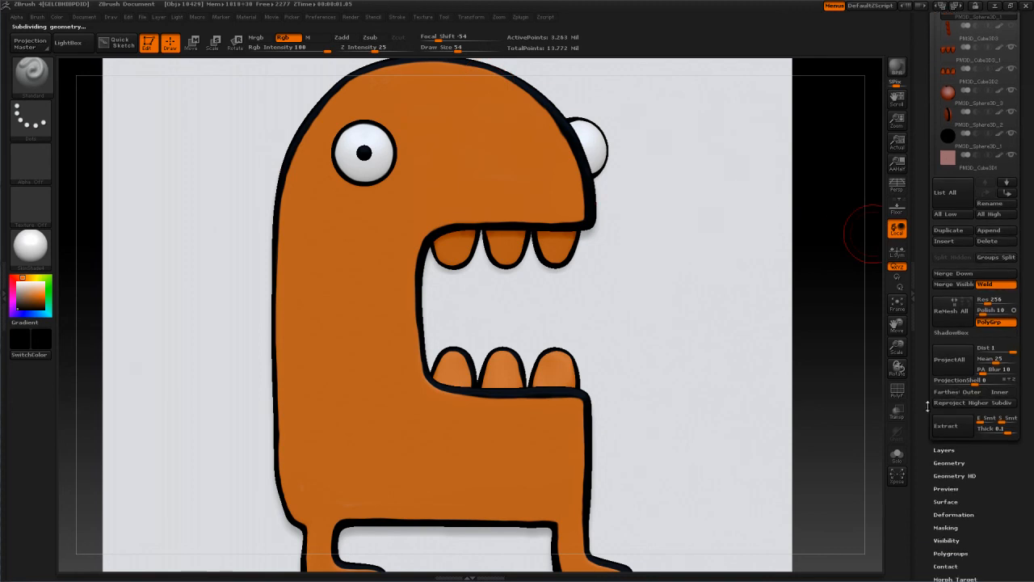
drag(1002, 475, 1003, 473)
click(950, 460)
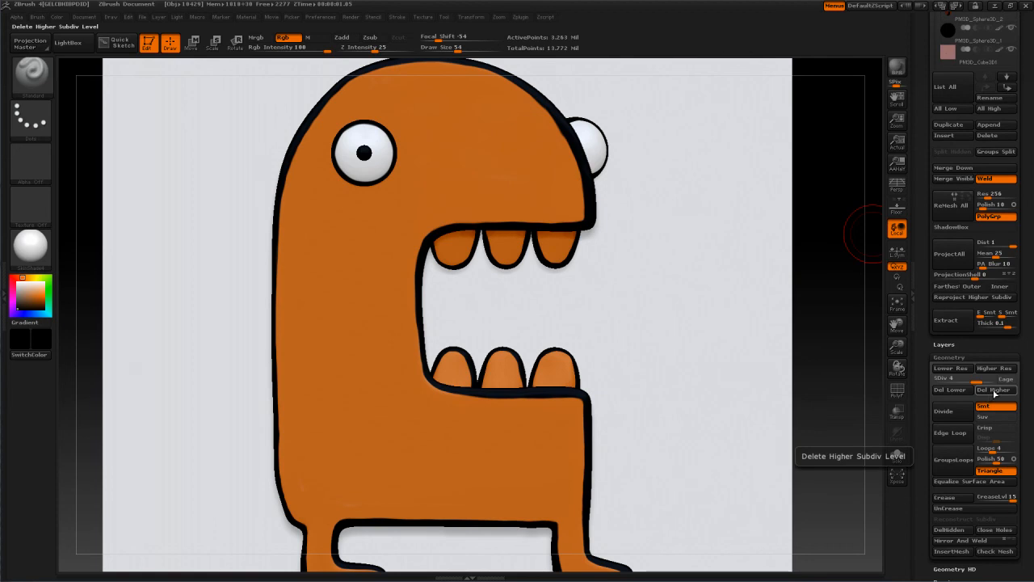
click(987, 400)
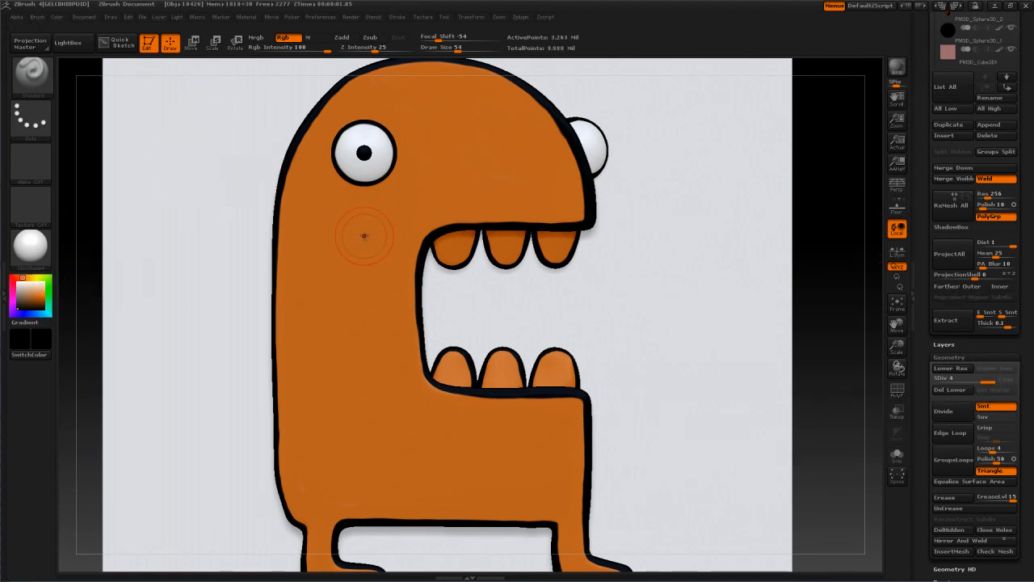
Step: Reduce the brush size, turn on Zadd, and undo the black test marks on the head
drag(366, 234, 351, 232)
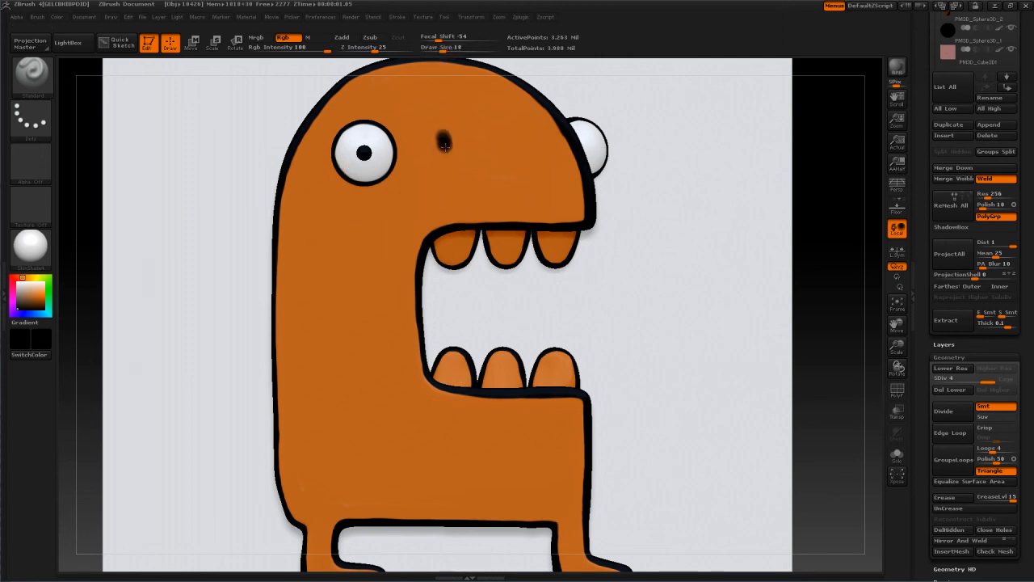
key(ctrl+z)
click(347, 40)
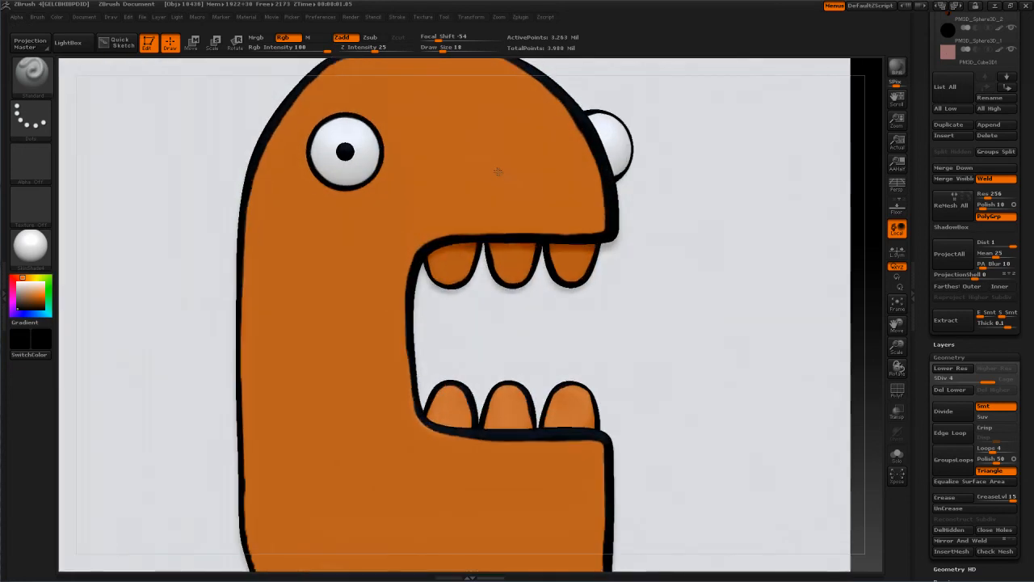
ctrl+right_drag(498, 171, 448, 189)
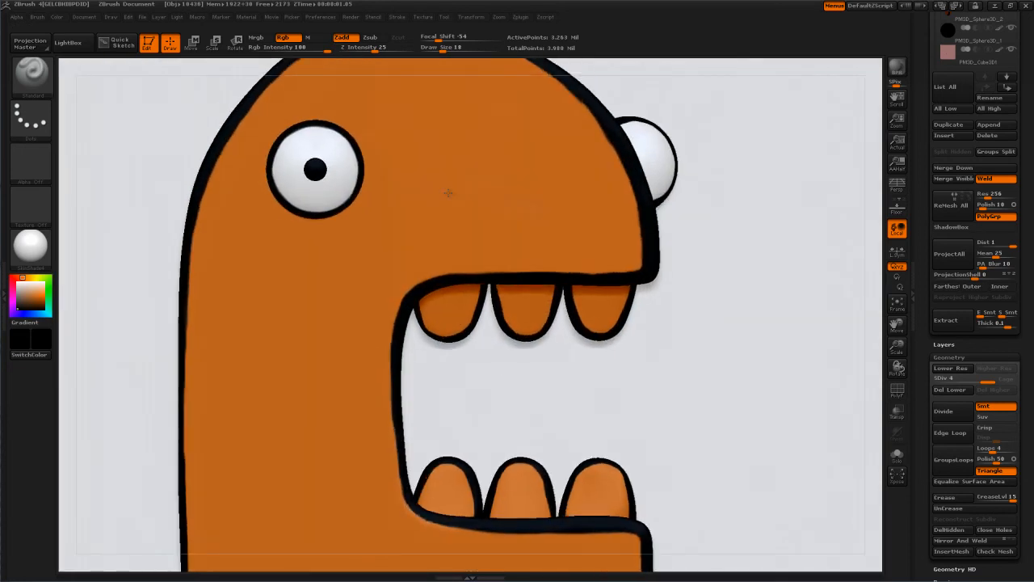
drag(443, 179, 454, 217)
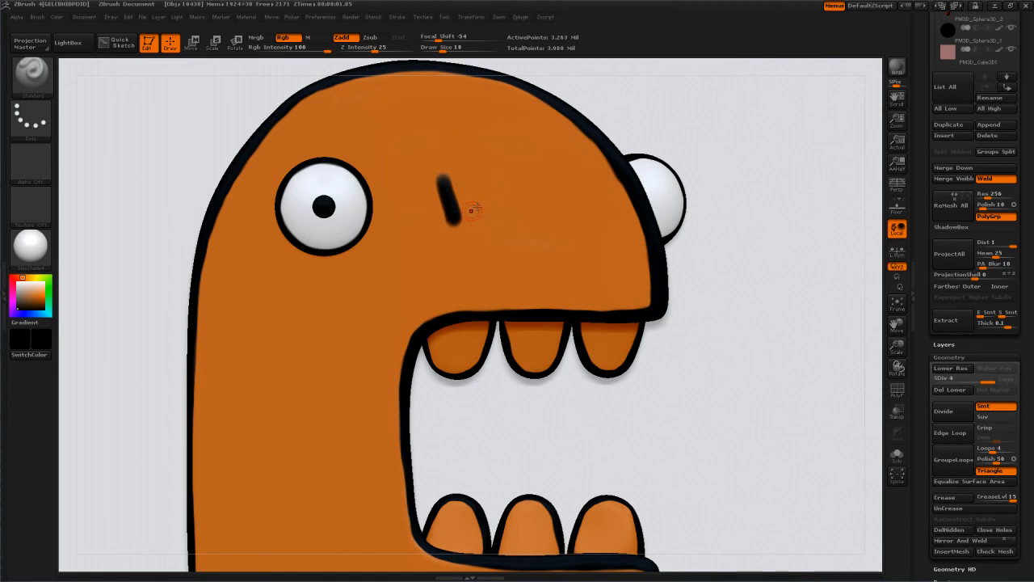
key(ctrl+z)
Step: Paint short raised black dashes on the forehead, below the front eye, and down the upper back
drag(438, 178, 454, 230)
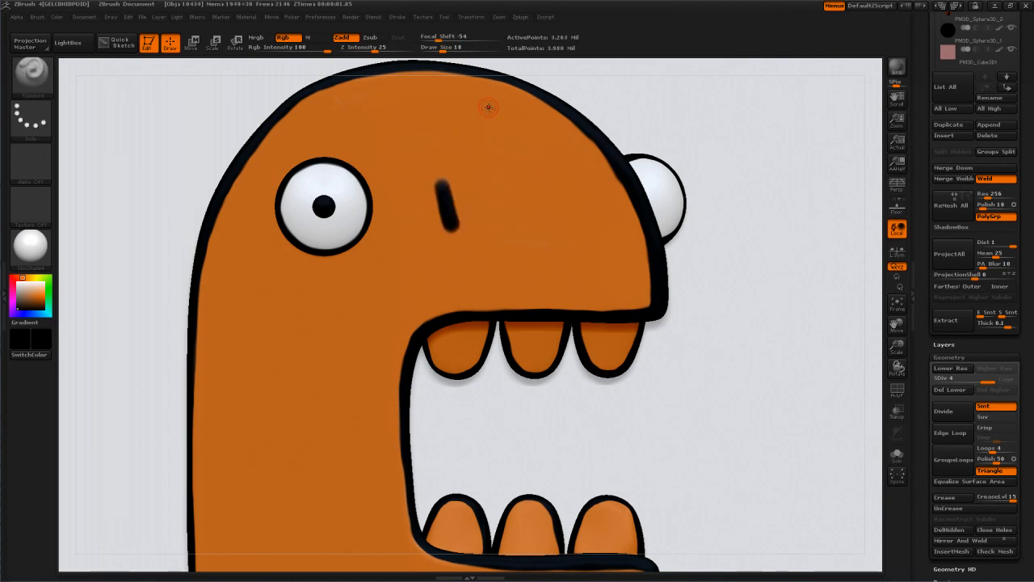
drag(483, 108, 510, 157)
alt+right_drag(348, 291, 400, 156)
drag(381, 167, 374, 204)
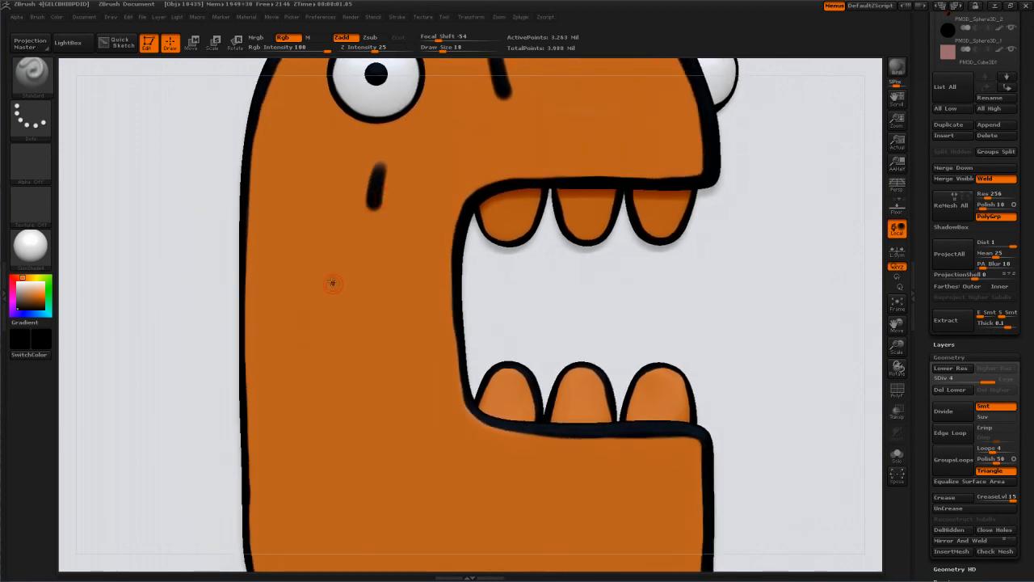
drag(316, 263, 314, 303)
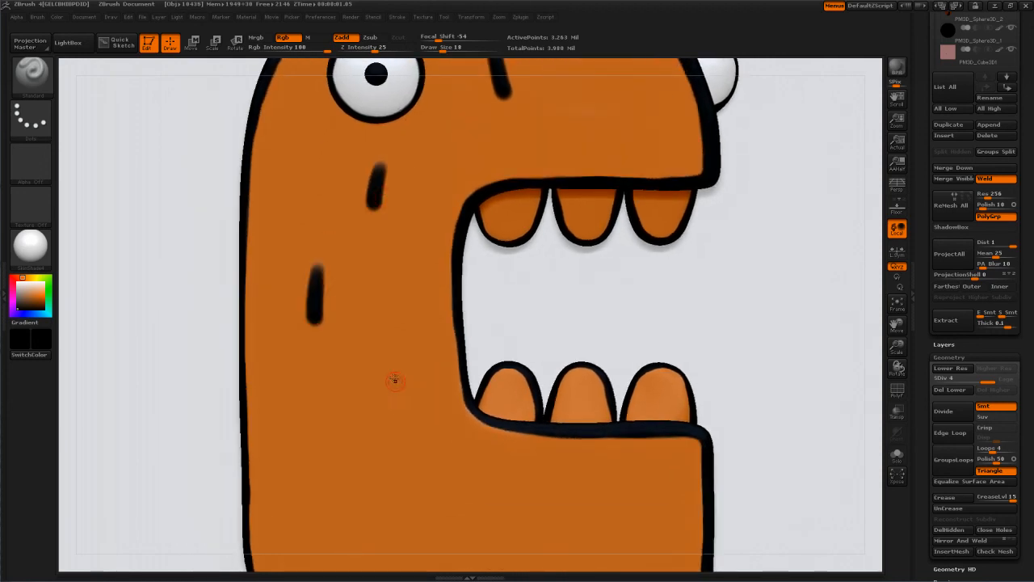
Step: Paint more short raised black dashes at varied angles down the lower back and across the belly
drag(385, 359, 392, 408)
alt+right_drag(346, 353, 351, 195)
drag(324, 313, 316, 363)
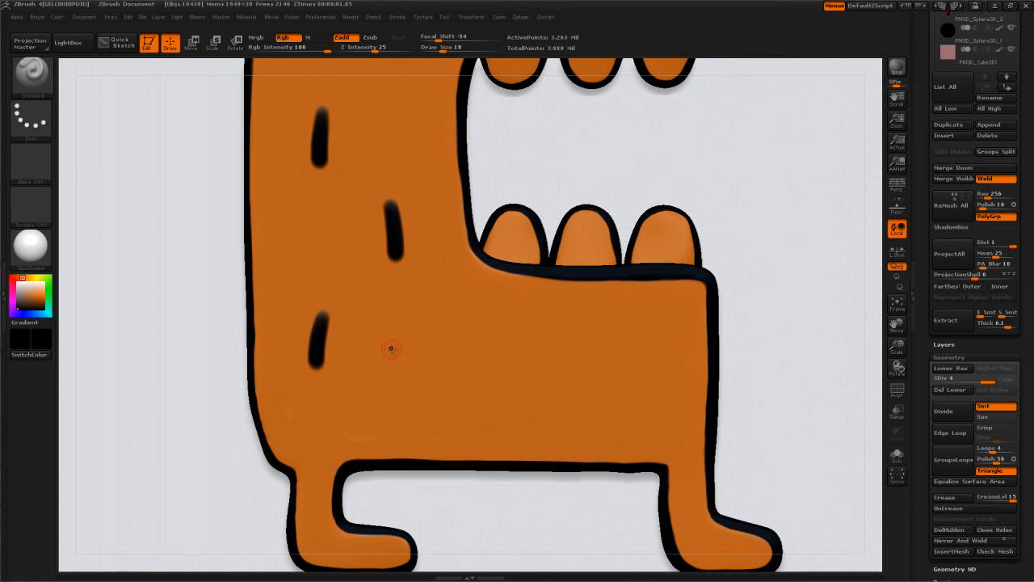
drag(391, 348, 389, 378)
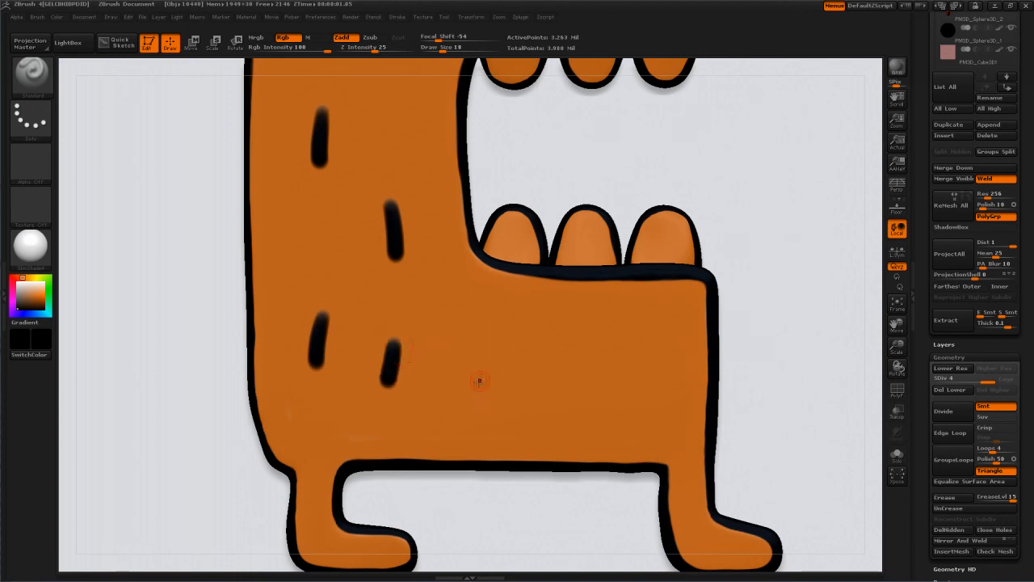
drag(474, 374, 481, 409)
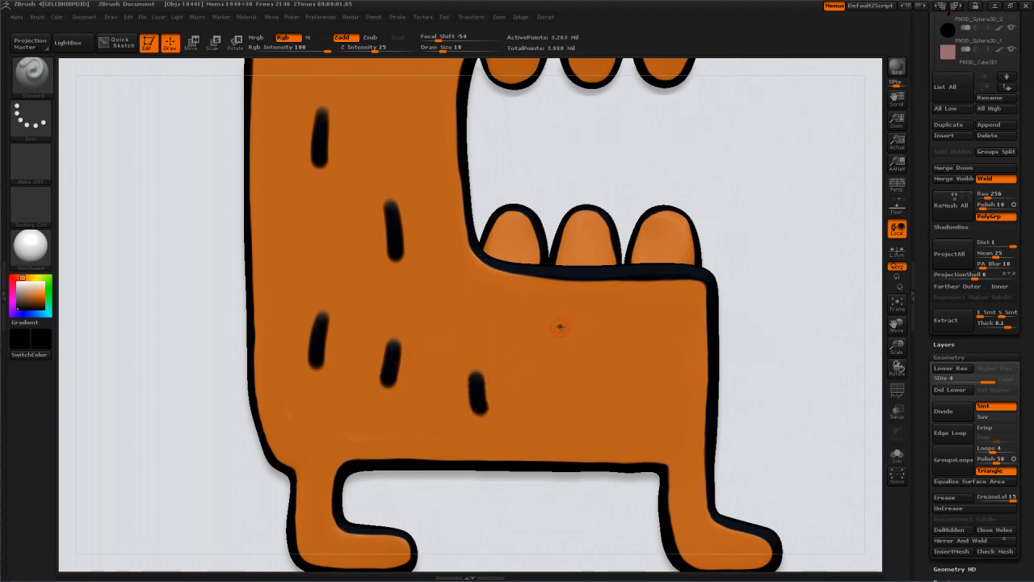
drag(564, 323, 559, 385)
drag(654, 375, 646, 406)
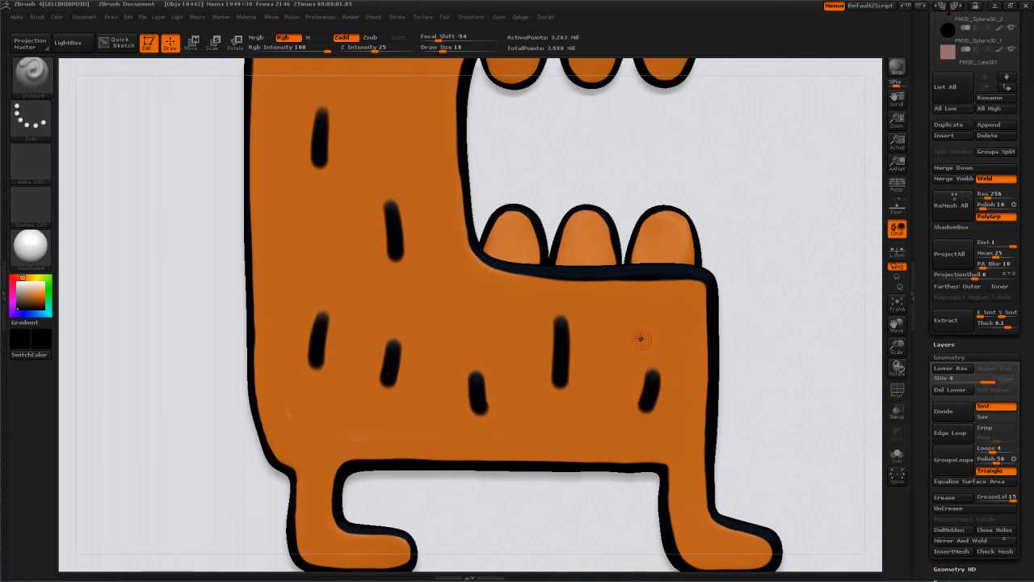
alt+right_drag(551, 387, 540, 430)
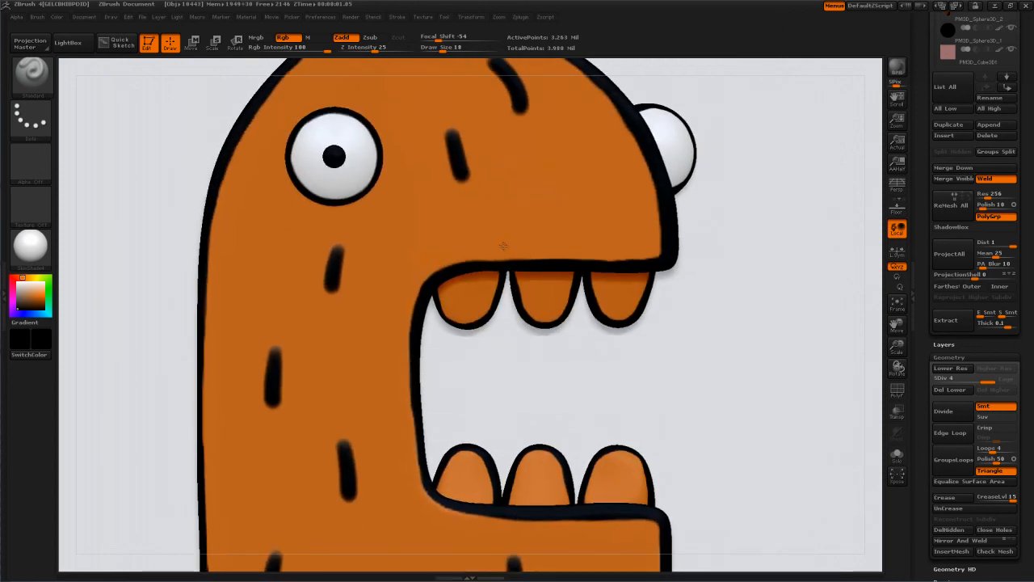
Step: Go over the raised black dashes below the front eye, on the upper back and on the upper forehead to build them up
scroll(473, 273, up, 2)
drag(248, 258, 249, 248)
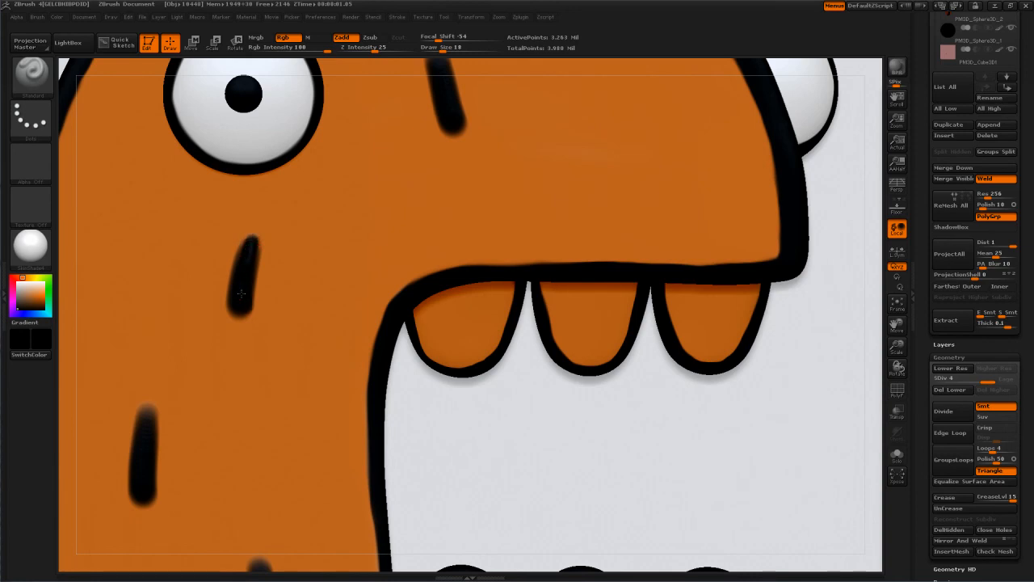
right_drag(298, 255, 268, 246)
mouse_move(147, 416)
mouse_down()
mouse_move(145, 459)
mouse_move(152, 429)
mouse_up()
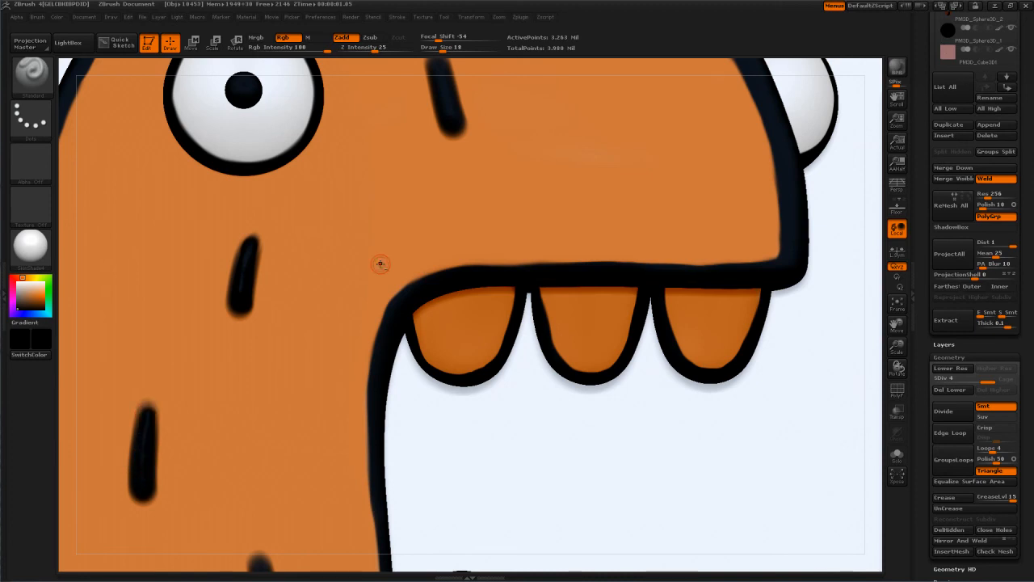
right_drag(397, 233, 469, 157)
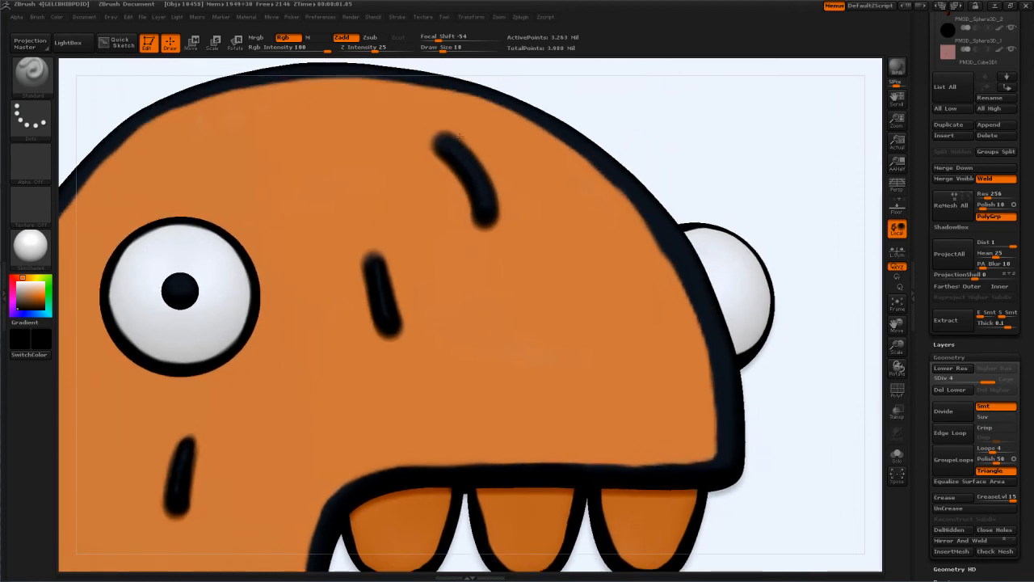
mouse_move(490, 209)
mouse_down()
mouse_move(461, 149)
mouse_move(442, 156)
mouse_up()
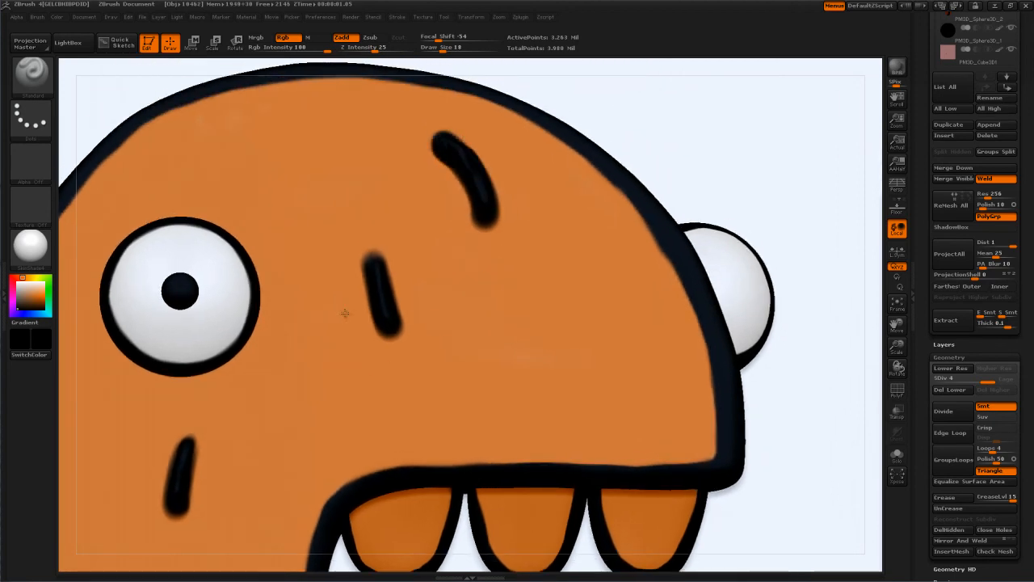
Step: Build up the raised black dashes on the lower forehead and on the back behind the lower jaw
alt+right_drag(367, 229, 393, 167)
key(f)
alt+right_drag(516, 143, 568, 189)
alt+right_drag(486, 199, 558, 396)
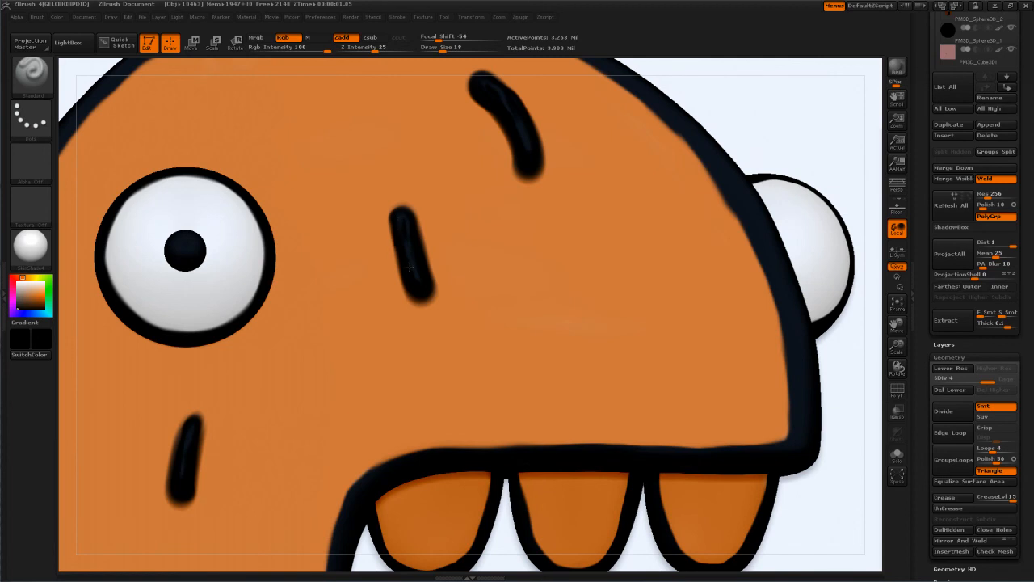
alt+right_drag(238, 293, 329, 116)
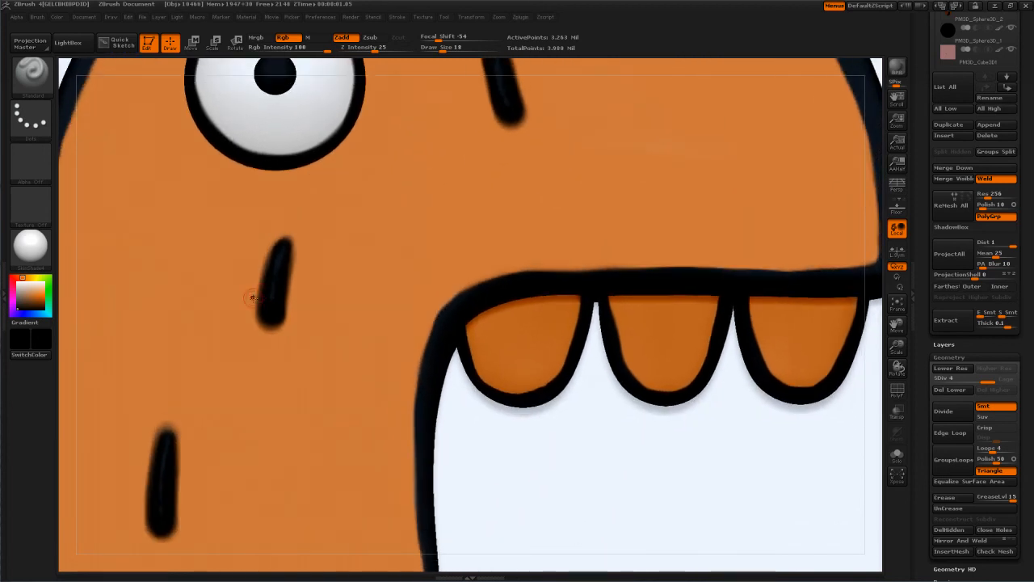
alt+right_drag(263, 318, 289, 133)
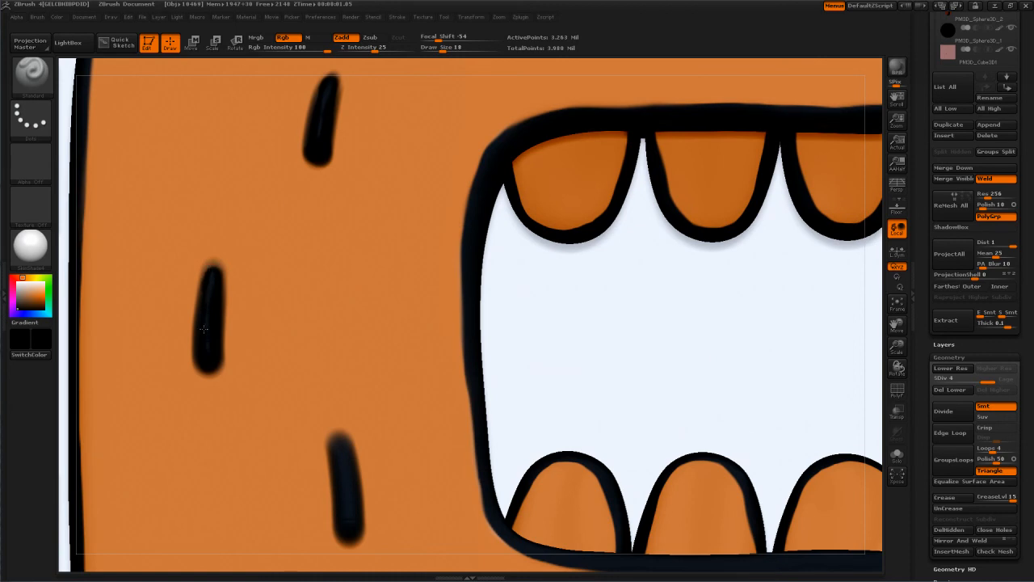
alt+right_drag(267, 384, 251, 202)
drag(324, 246, 321, 316)
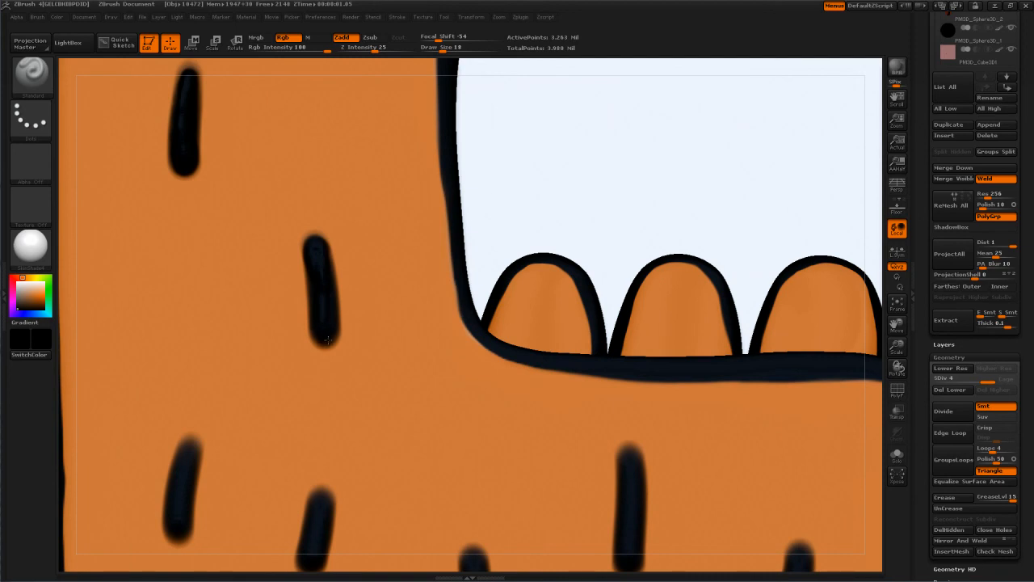
Step: Go over the two lower-back dashes and the adjacent short belly dash with more raised black
alt+right_drag(293, 271, 318, 85)
drag(220, 237, 205, 330)
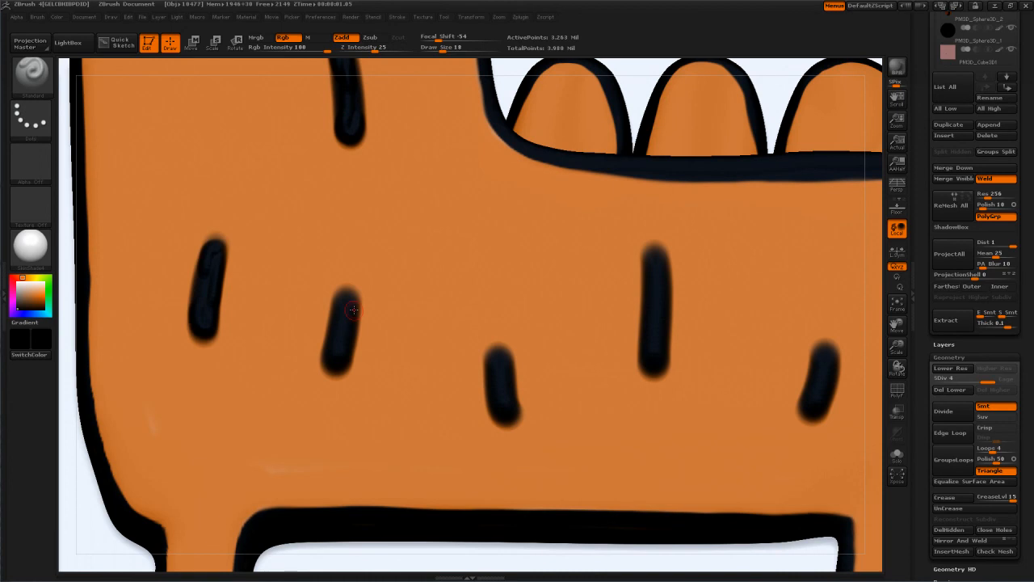
drag(353, 309, 340, 302)
drag(325, 361, 343, 344)
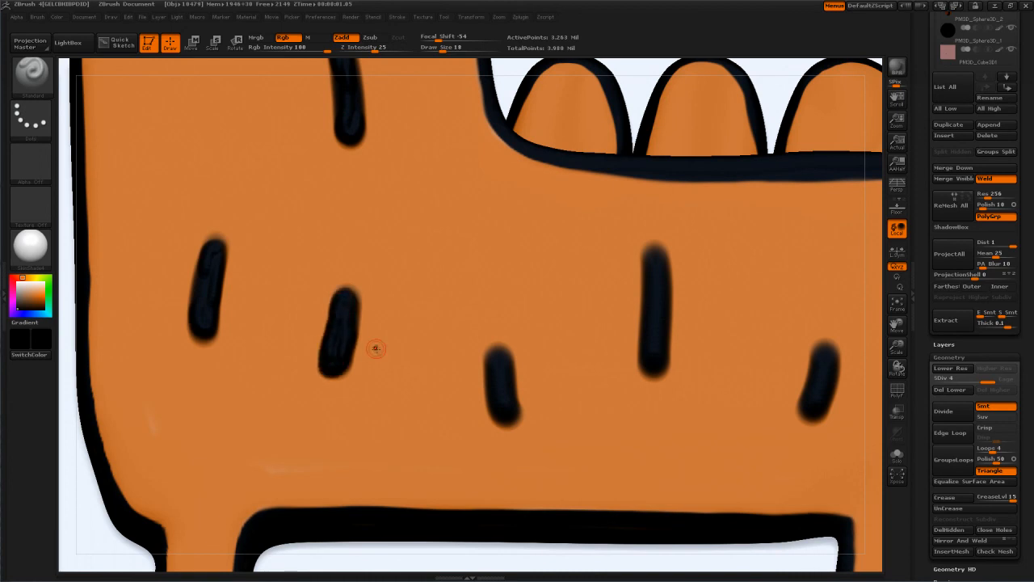
mouse_move(506, 356)
mouse_down()
mouse_move(493, 351)
mouse_move(492, 400)
mouse_move(517, 408)
mouse_move(519, 381)
mouse_up()
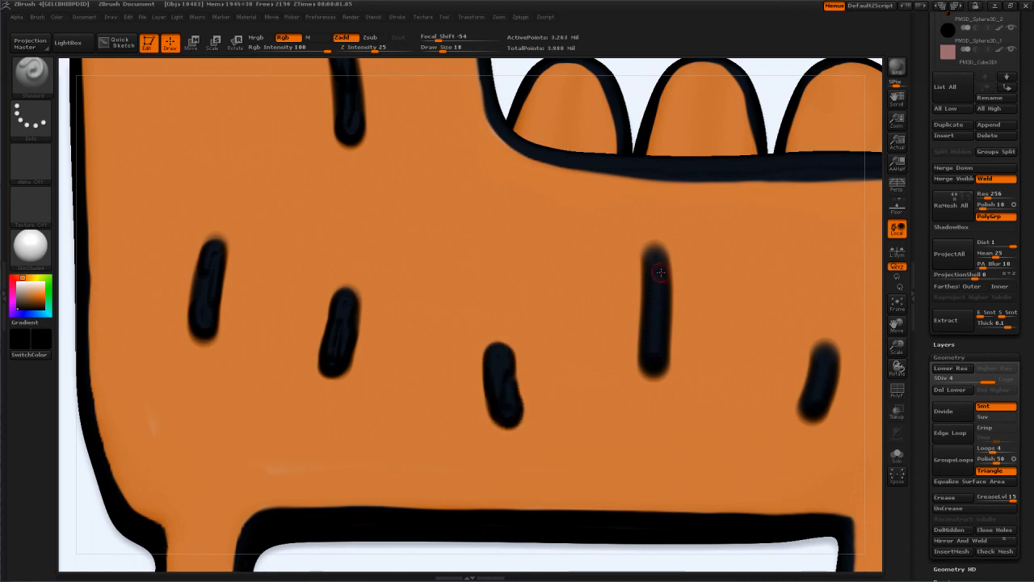
mouse_move(653, 252)
mouse_down()
mouse_move(639, 370)
mouse_move(664, 356)
mouse_move(679, 317)
mouse_move(661, 253)
mouse_move(645, 285)
mouse_move(643, 377)
mouse_up()
key(shift)
key(shift)
key(ctrl+z)
Step: Strengthen the long belly dash and the short dash above the front leg with raised black strokes
mouse_move(663, 274)
mouse_down()
mouse_move(656, 252)
mouse_move(653, 308)
mouse_up()
drag(647, 366, 671, 312)
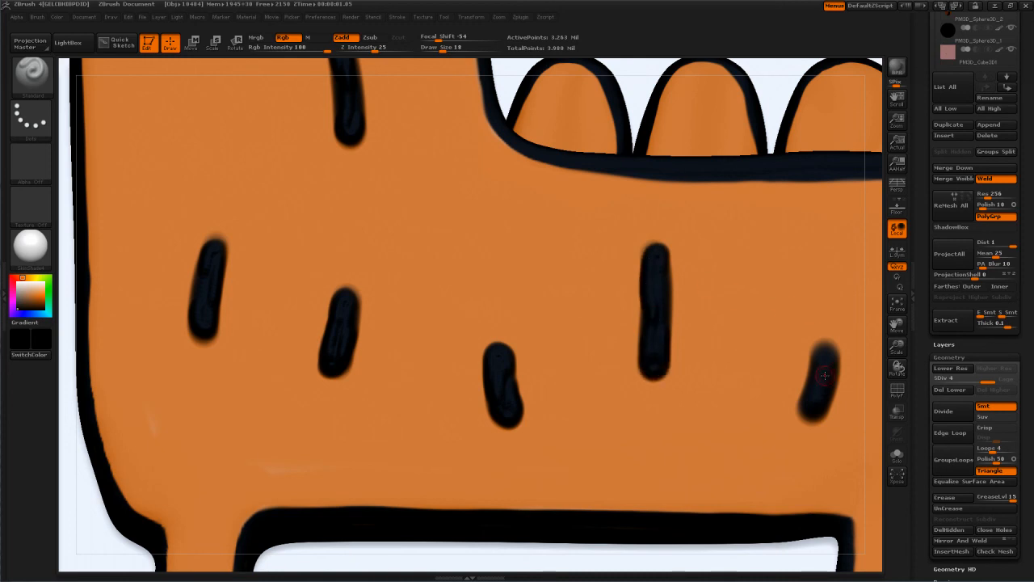
mouse_move(813, 369)
mouse_down()
mouse_move(801, 409)
mouse_move(820, 416)
mouse_move(834, 398)
mouse_up()
alt+right_drag(632, 279, 327, 218)
key(ctrl+z)
drag(520, 284, 517, 316)
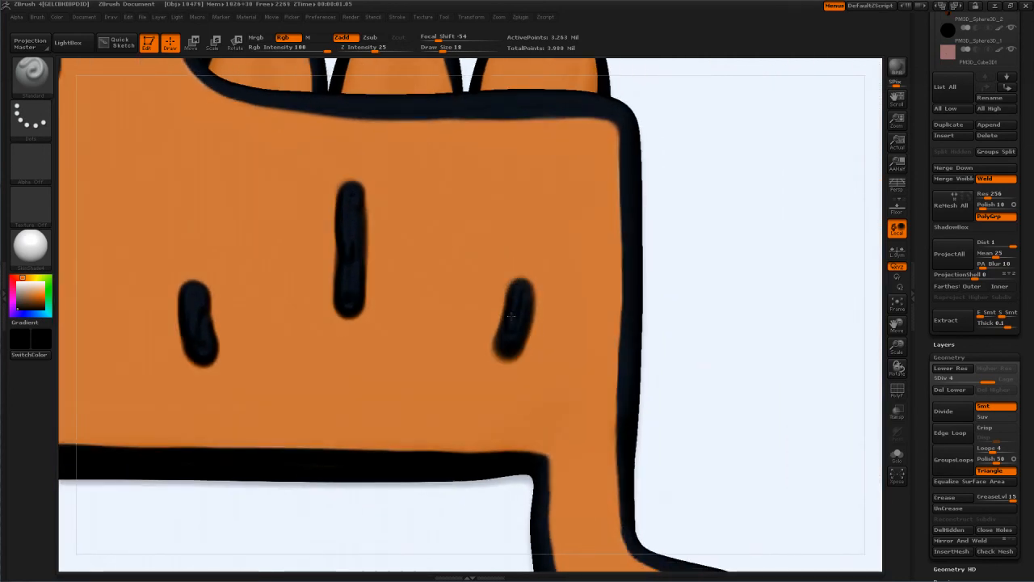
mouse_move(502, 354)
mouse_down()
mouse_move(539, 300)
mouse_move(526, 270)
mouse_up()
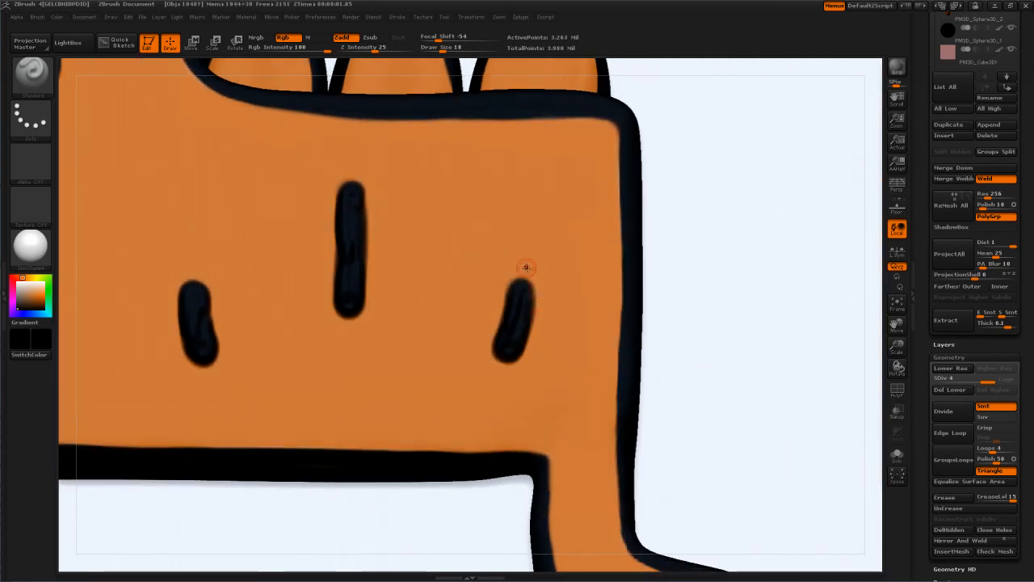
Step: Turn off Rgb for the Smooth brush, set its draw size to 63, and smooth the belly and lower-back dashes
key(shift)
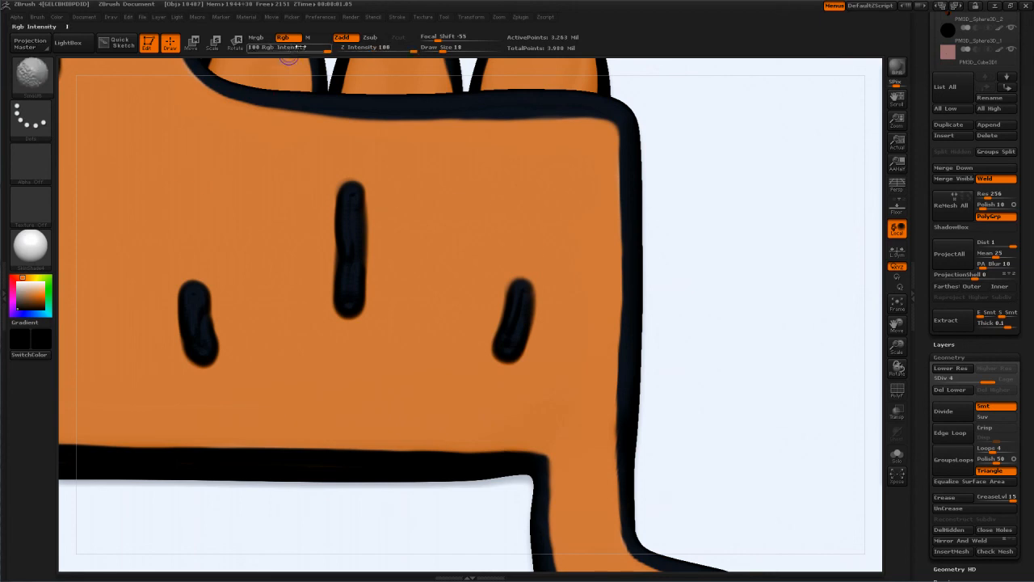
click(341, 38)
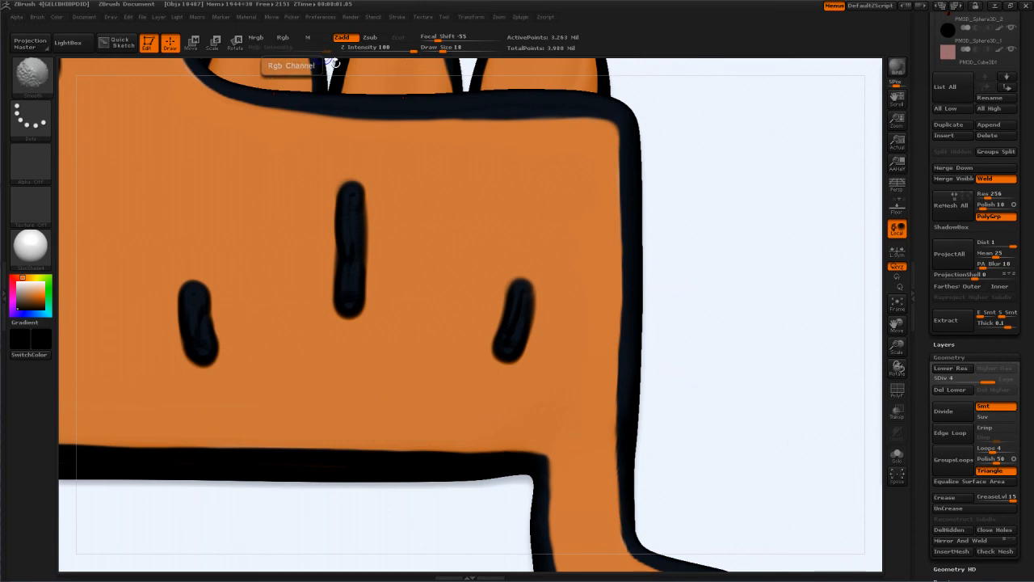
key(s)
shift+drag(350, 199, 351, 261)
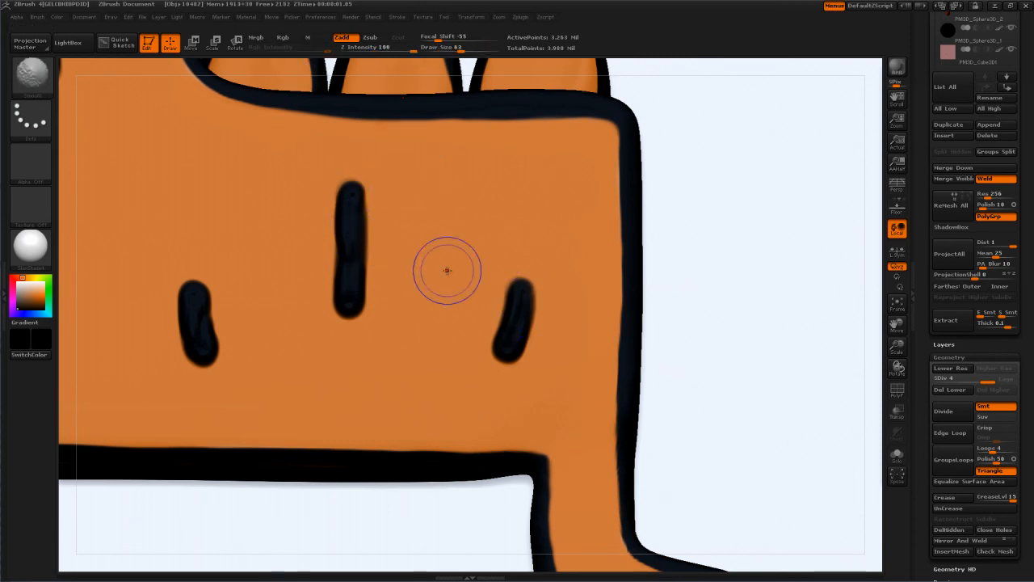
shift+drag(197, 305, 205, 355)
alt+right_drag(227, 250, 829, 261)
shift+drag(443, 246, 439, 284)
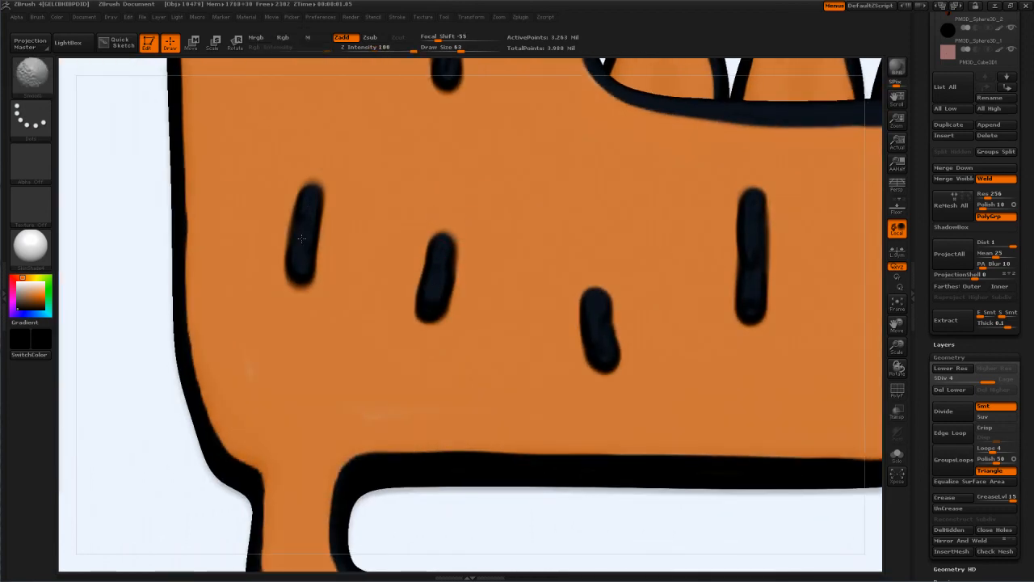
Step: Smooth the relief of the dashes along the upper back and on the forehead without altering their colour
alt+right_drag(467, 127, 376, 502)
mouse_move(369, 336)
shift+mouse_down()
mouse_move(383, 360)
mouse_move(381, 342)
shift+mouse_up()
shift+drag(240, 149, 239, 221)
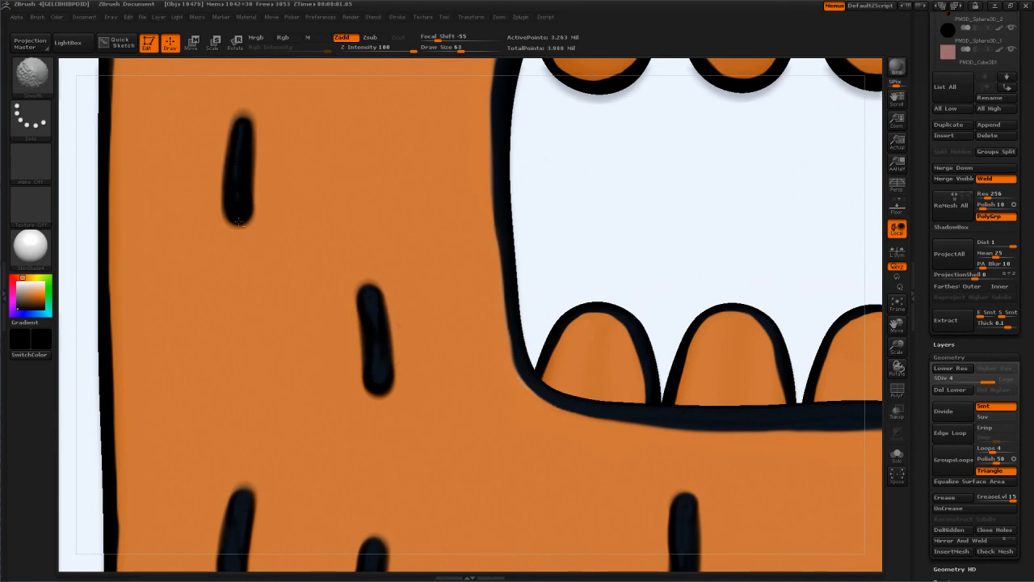
alt+right_drag(363, 104, 282, 324)
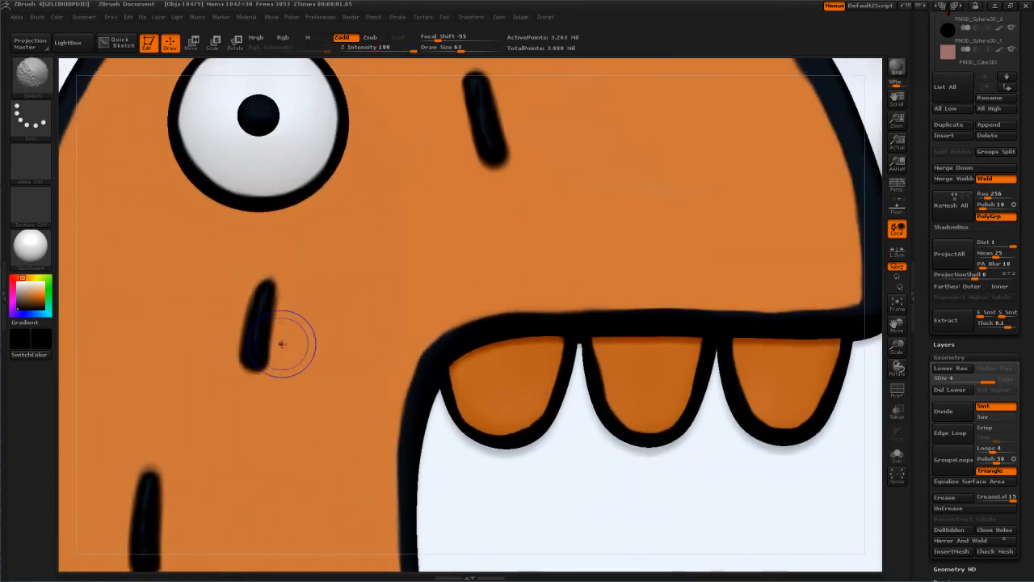
alt+right_drag(516, 131, 475, 288)
shift+drag(446, 257, 456, 305)
shift+drag(518, 106, 518, 107)
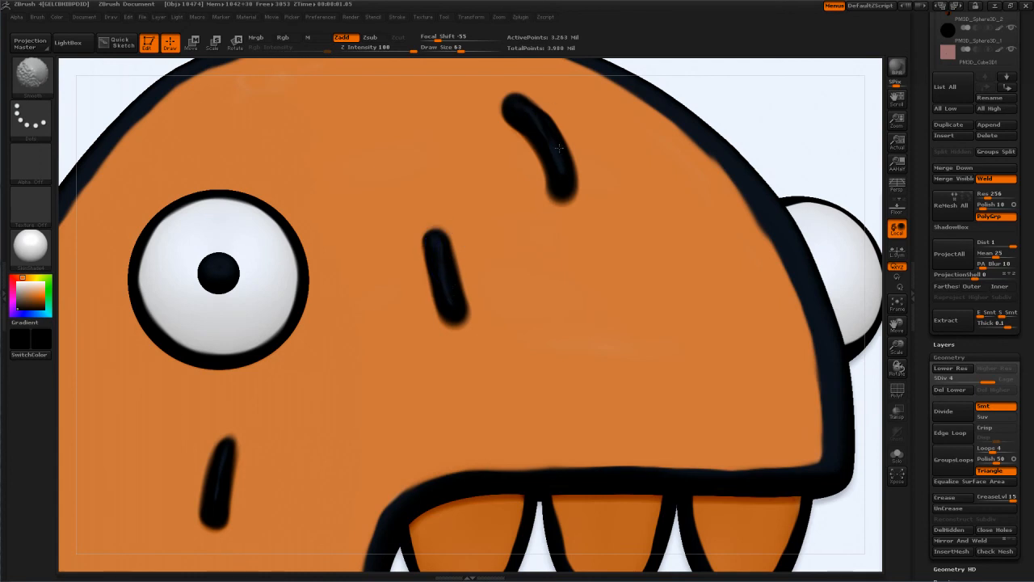
Step: Sample the body's orange, turn off Zadd, set the draw size to 45, and paint over the pale smudges above the back leg
alt+right_drag(377, 342, 536, 157)
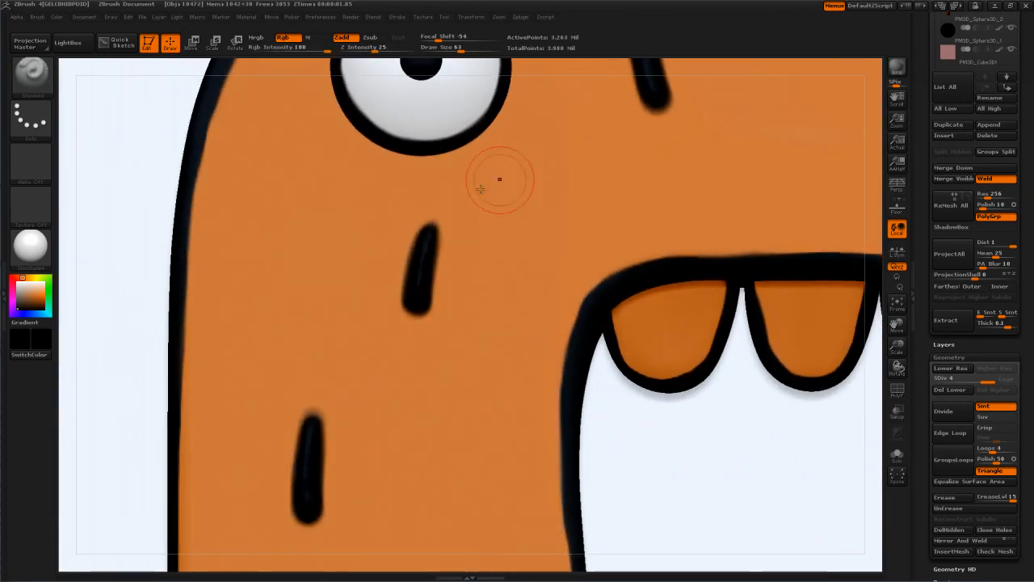
key(c)
alt+right_drag(333, 404, 356, 61)
alt+right_drag(387, 295, 344, 56)
alt+right_drag(520, 244, 514, 208)
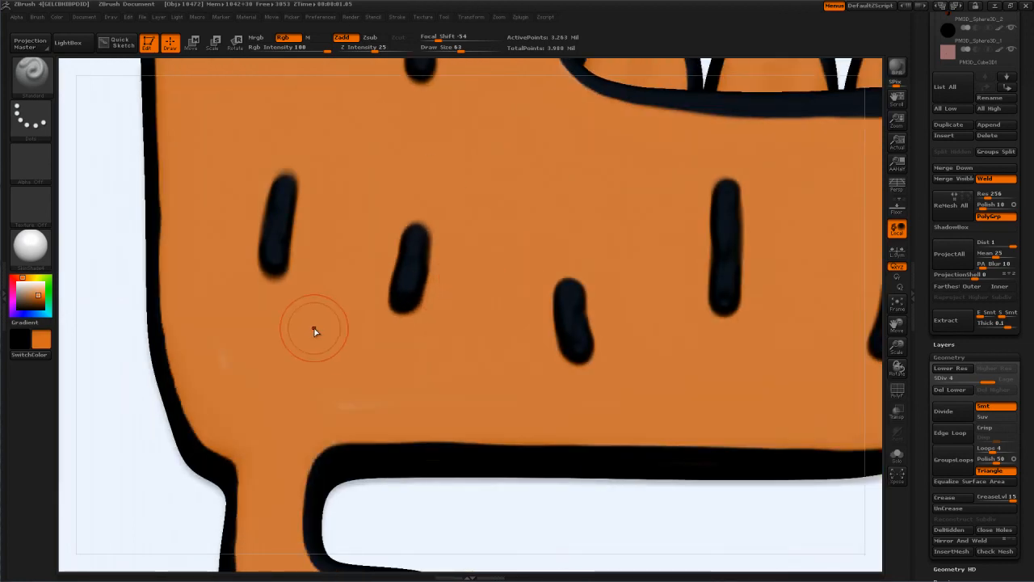
click(351, 38)
key(s)
drag(319, 350, 312, 353)
drag(325, 394, 351, 395)
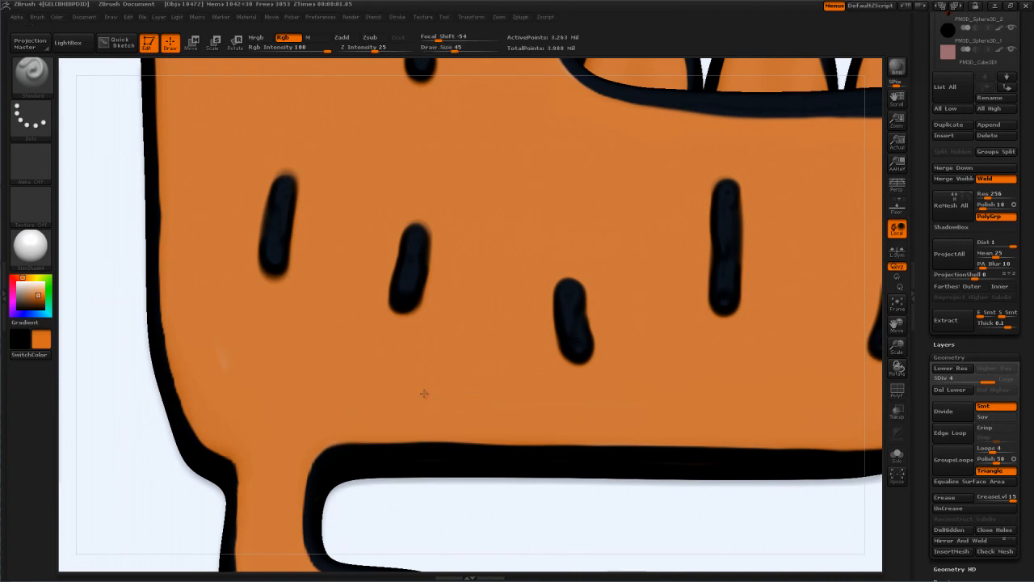
alt+right_drag(542, 291, 238, 292)
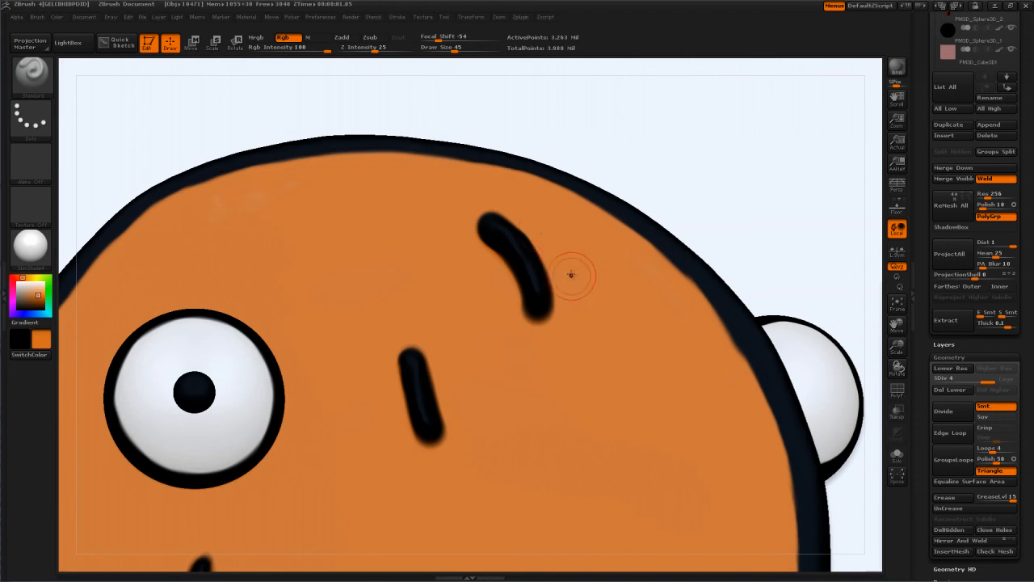
Step: Sample black, reduce the draw size to 24, and touch up the colour of the curved upper forehead dash
key(c)
key(s)
drag(535, 280, 527, 281)
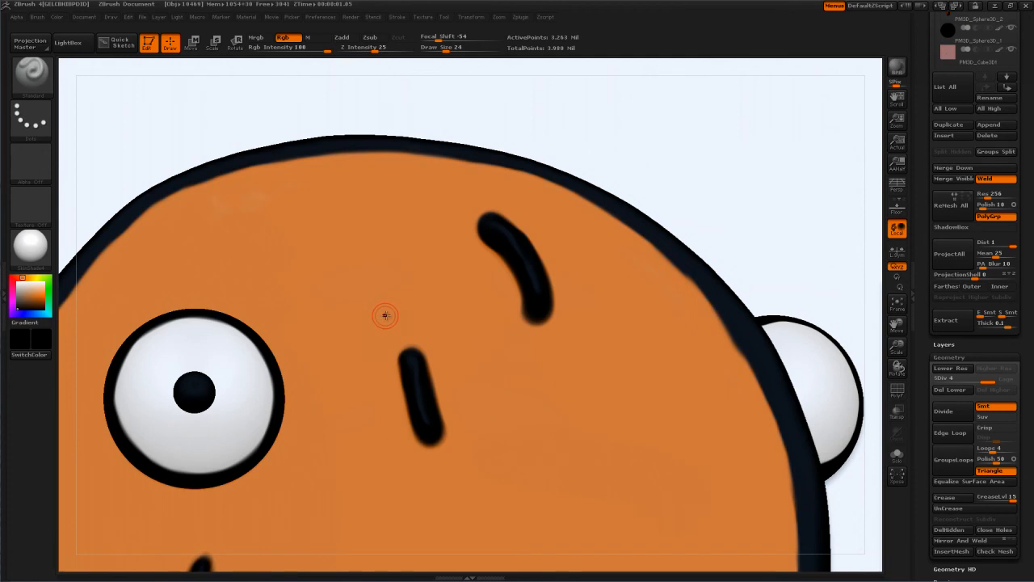
key(f)
alt+drag(756, 214, 690, 258)
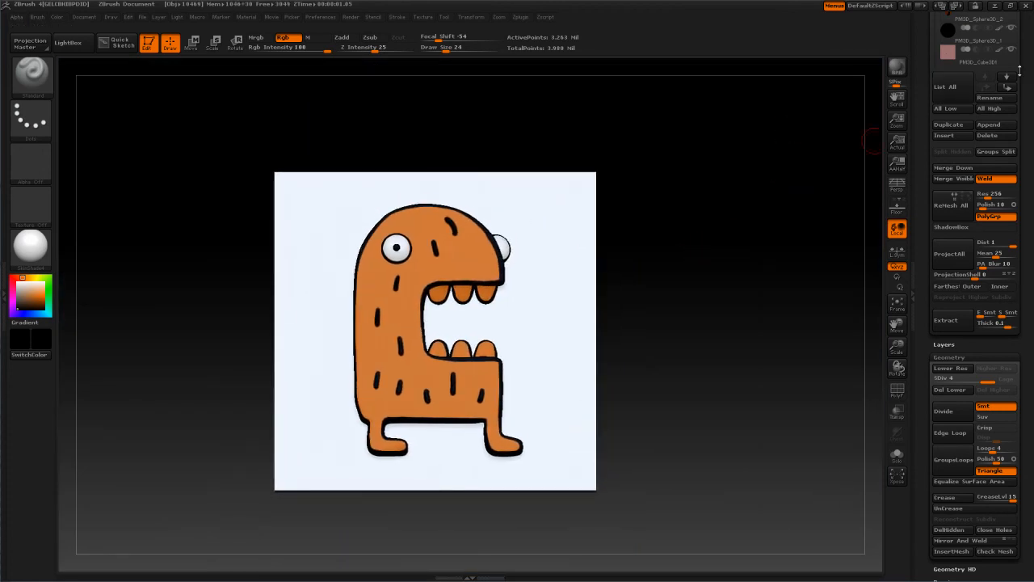
Step: Select the background plate subtool PM3D_Cube3D1, turn off Smt, and subdivide it to level 4
drag(1027, 85, 1009, 170)
click(945, 239)
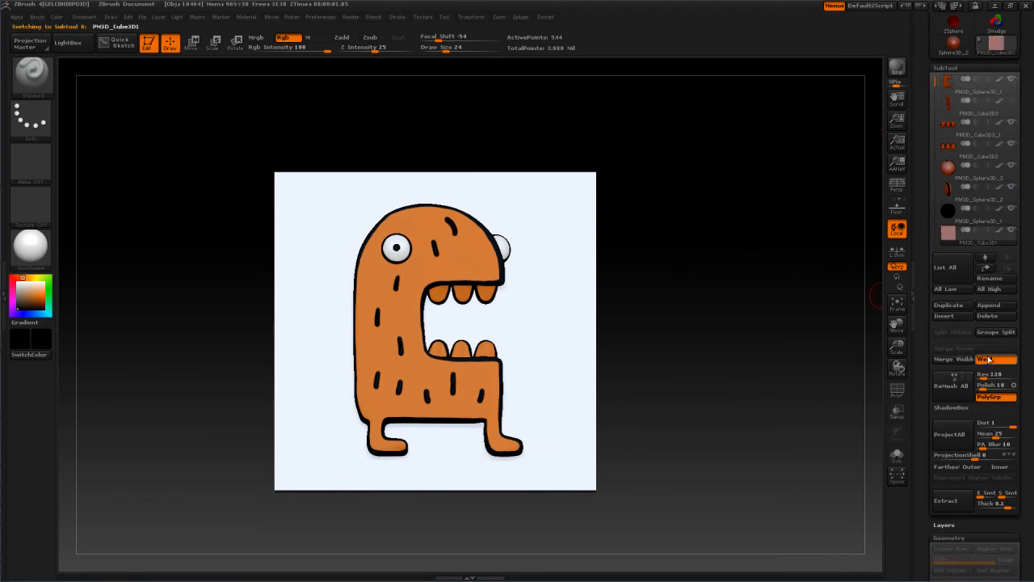
scroll(982, 525, down, 3)
click(995, 447)
key(ctrl+d)
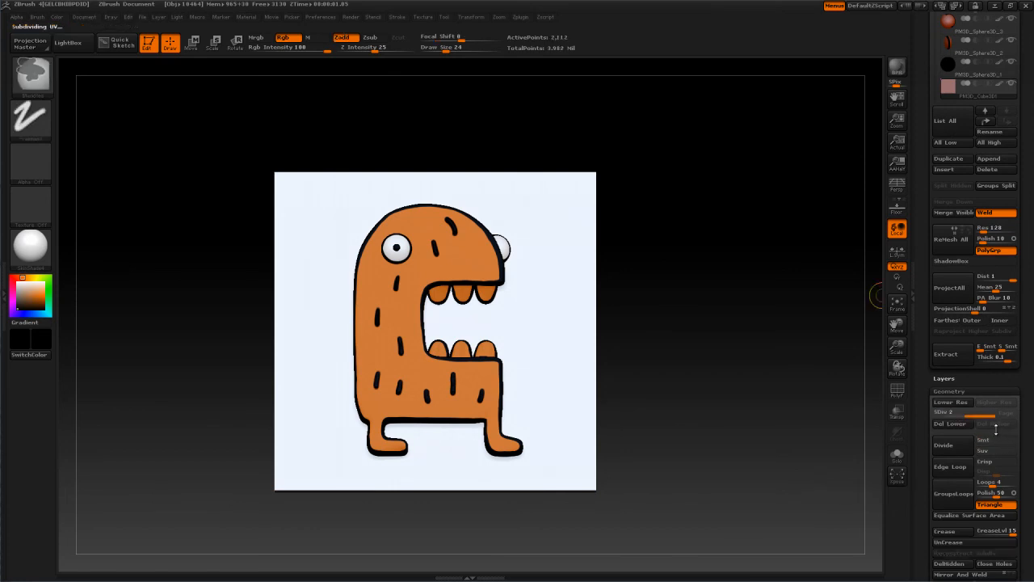
key(ctrl+d)
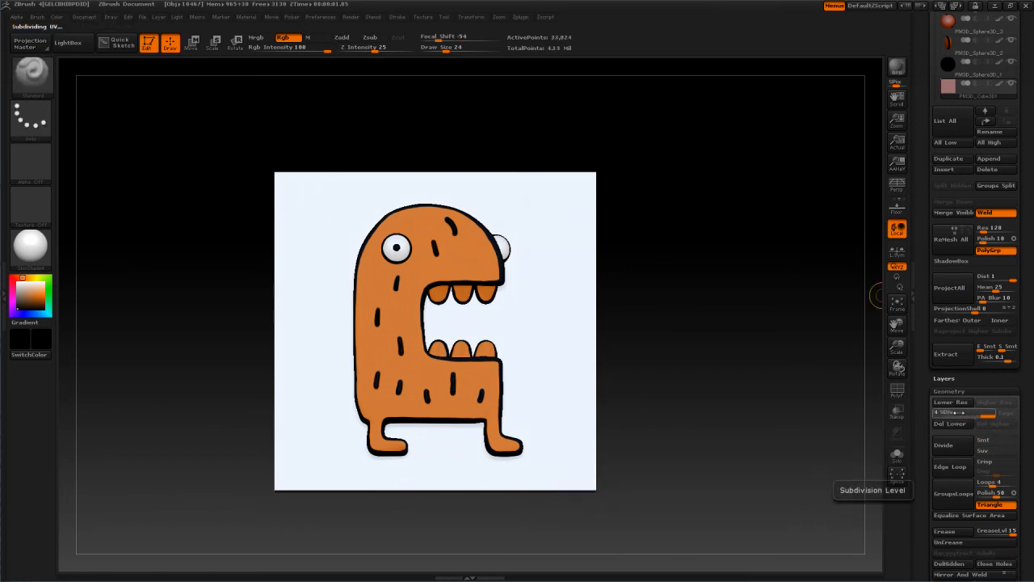
Step: Turn Smt back on and subdivide the background plate to level 6
click(995, 440)
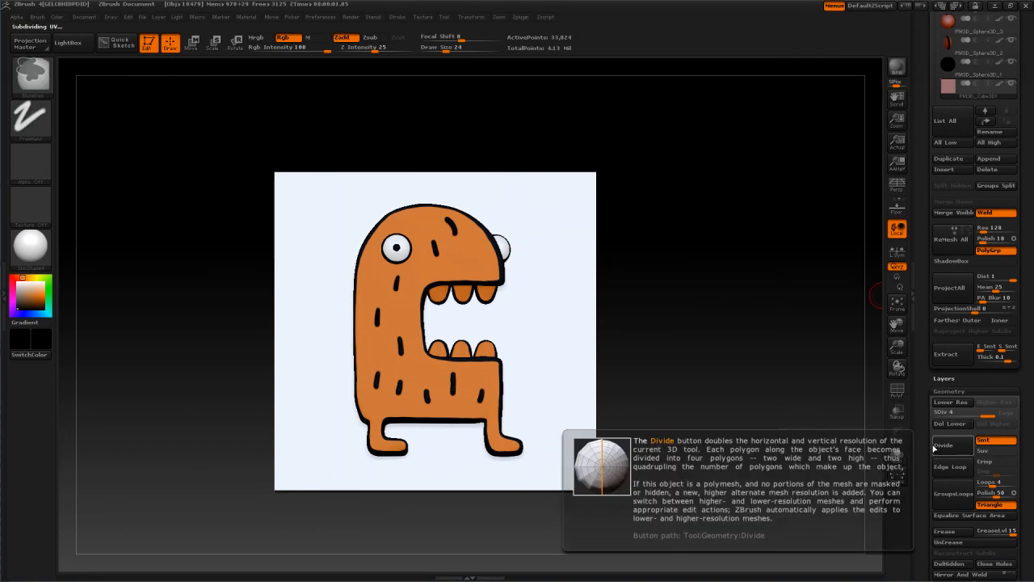
key(ctrl+d)
key(ctrl+d)
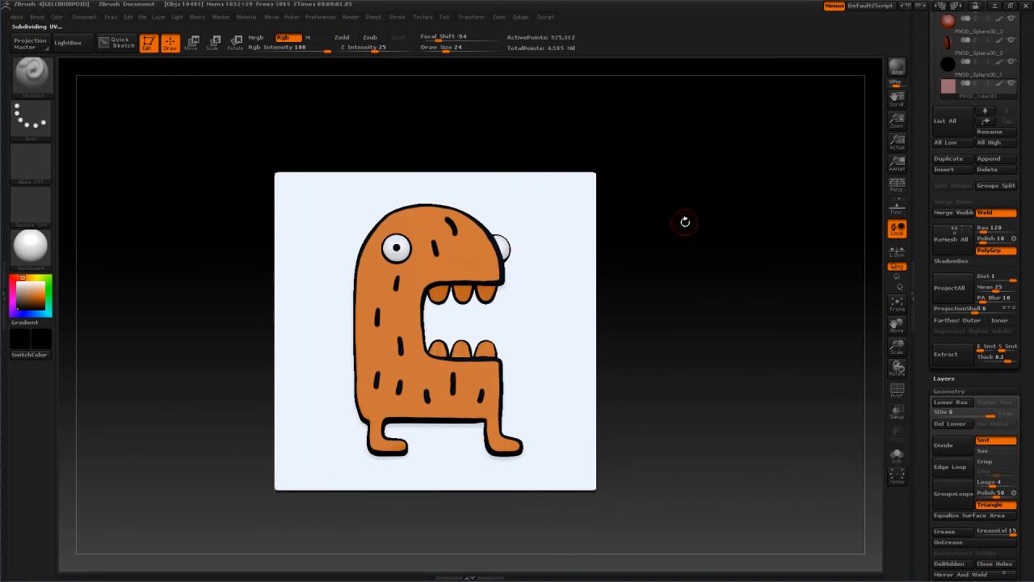
Step: Move the background plate straight down until its upper edge is level with the creature's eyes
alt+drag(658, 251, 663, 223)
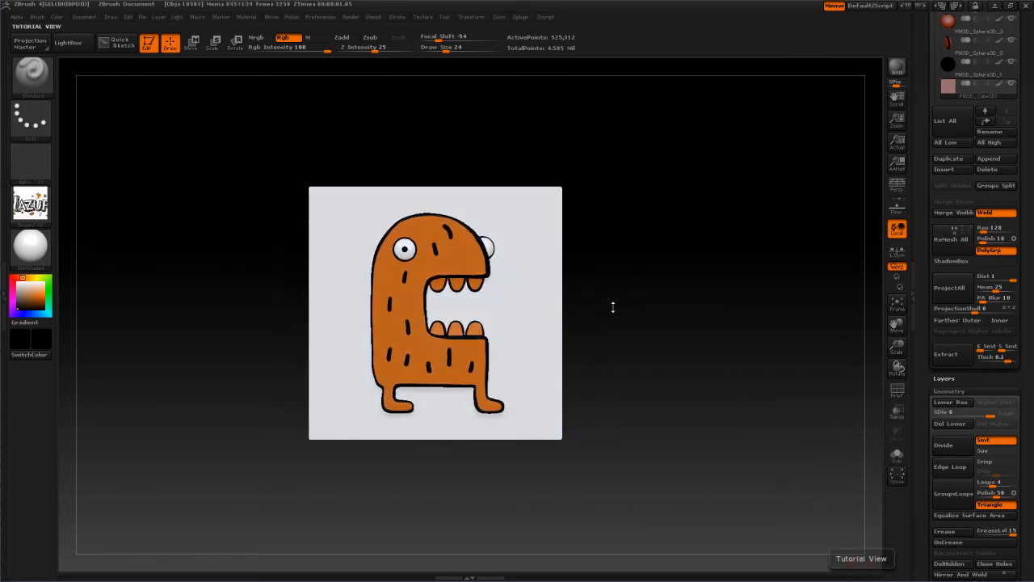
drag(622, 305, 666, 271)
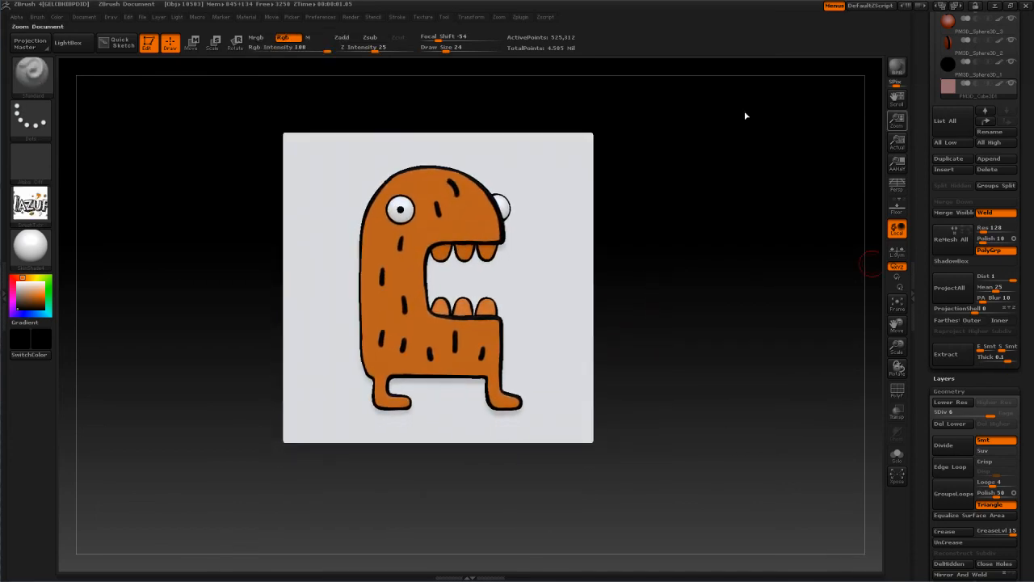
click(191, 42)
drag(463, 310, 687, 311)
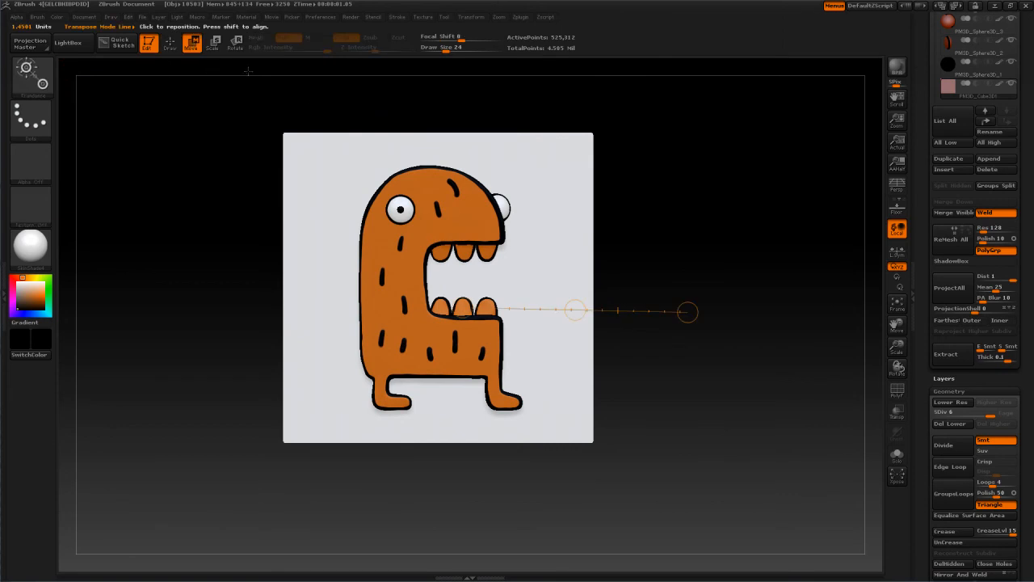
drag(501, 263, 501, 114)
drag(512, 192, 262, 133)
click(213, 43)
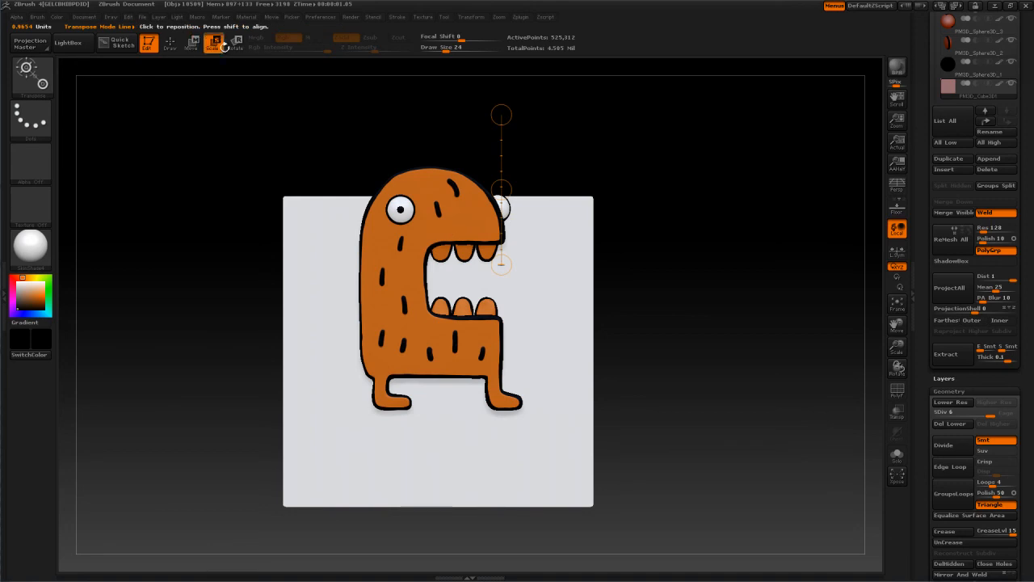
Step: Stretch the background plate vertically into a tall rectangle and shift it down, leaving open space below the creature's feet
click(191, 43)
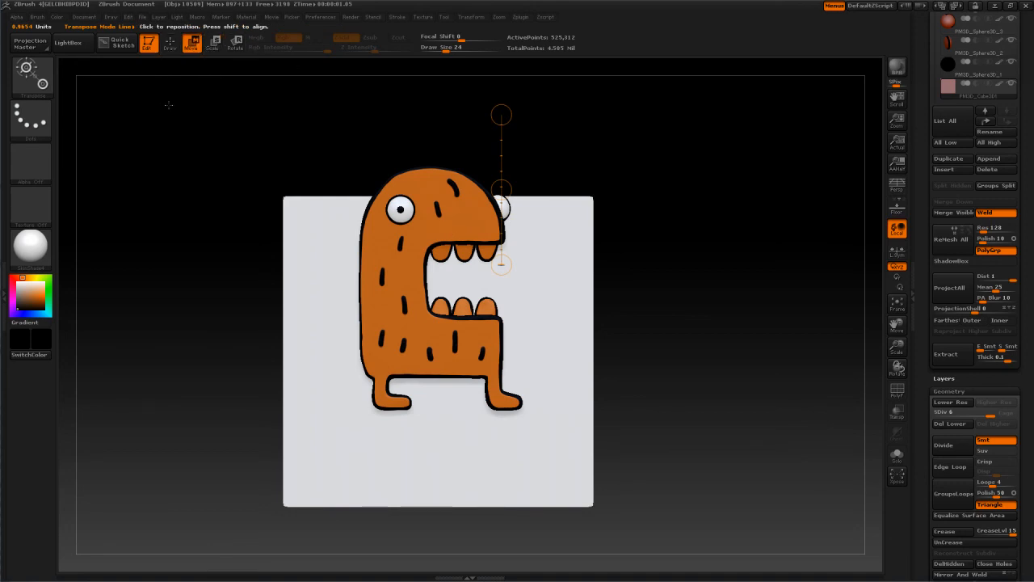
drag(427, 498, 434, 213)
drag(430, 157, 418, 52)
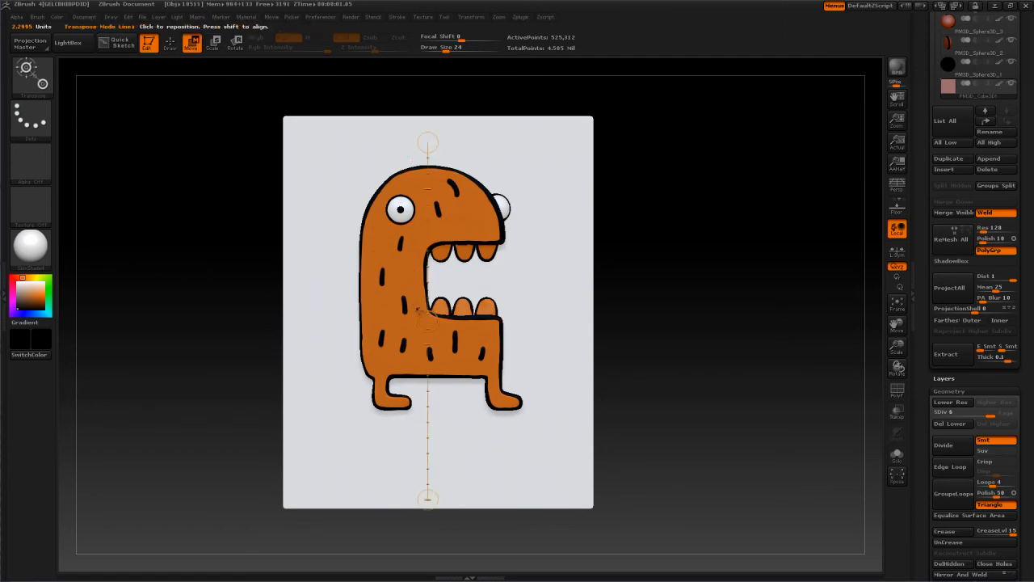
drag(429, 320, 750, 380)
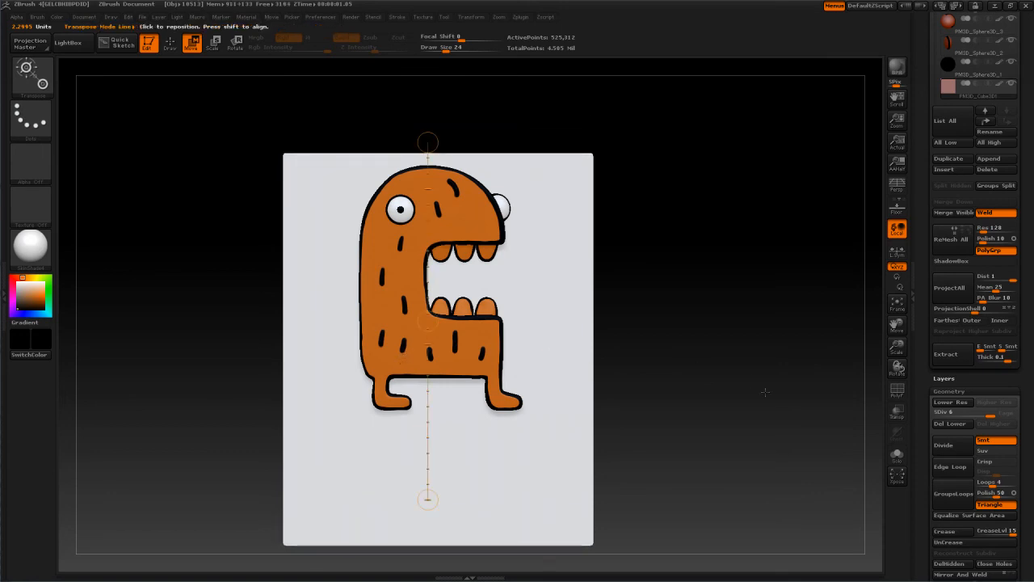
Step: Subdivide the background plate to level 7 and return to Draw mode
key(ctrl+d)
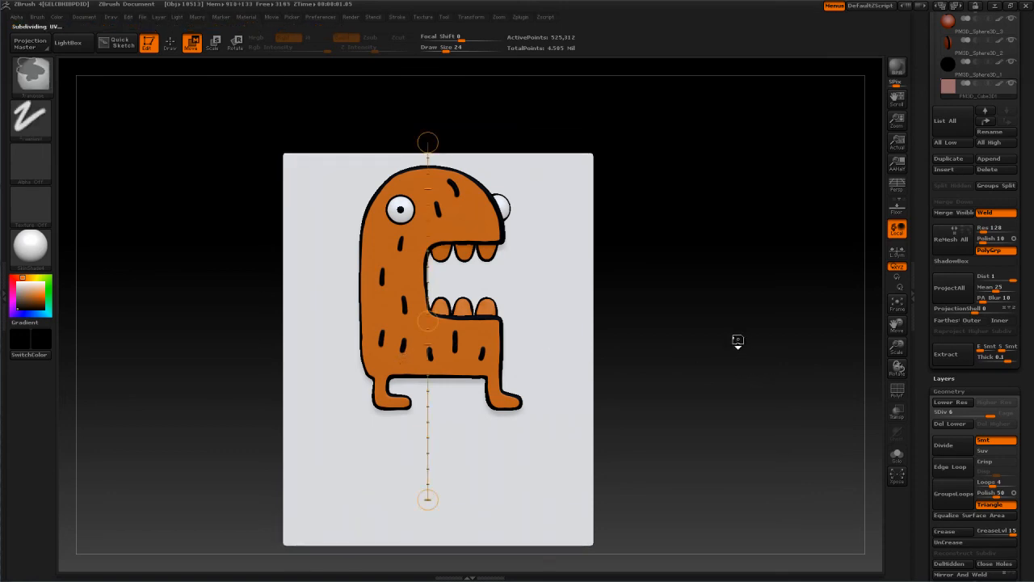
click(170, 44)
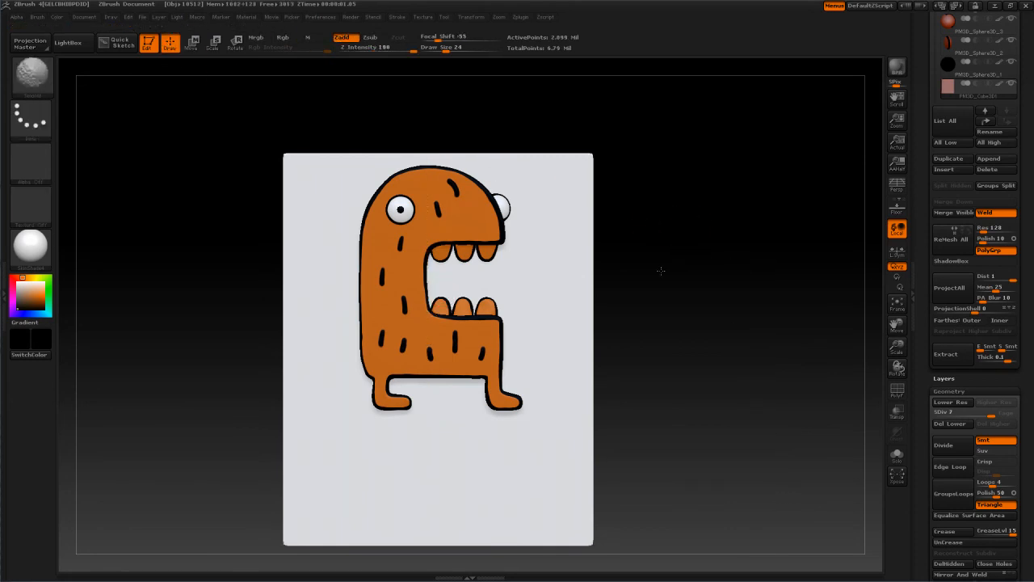
alt+drag(679, 272, 672, 231)
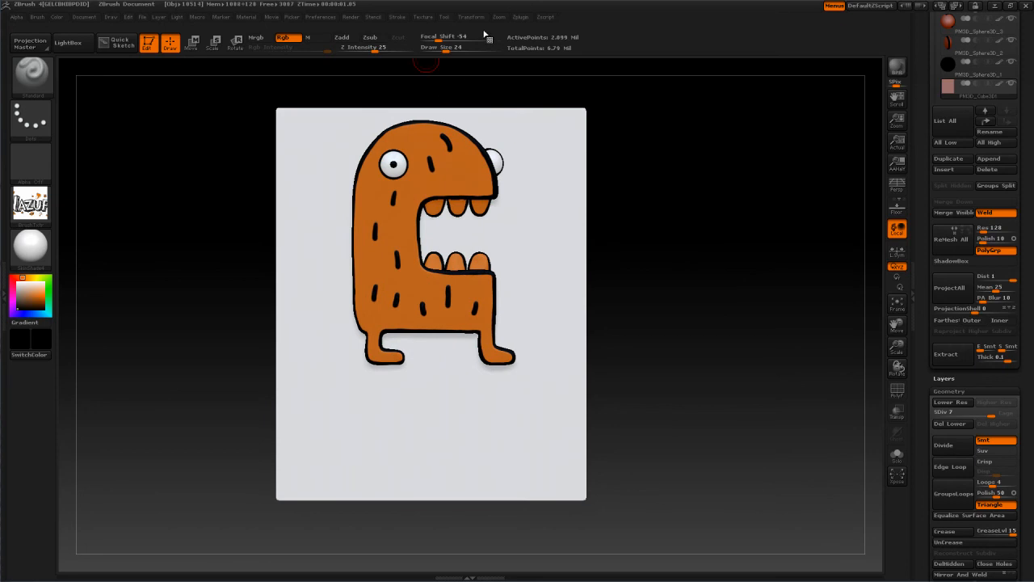
Step: Load the orange and black WAZUP? texture into Spotlight
click(397, 17)
click(422, 17)
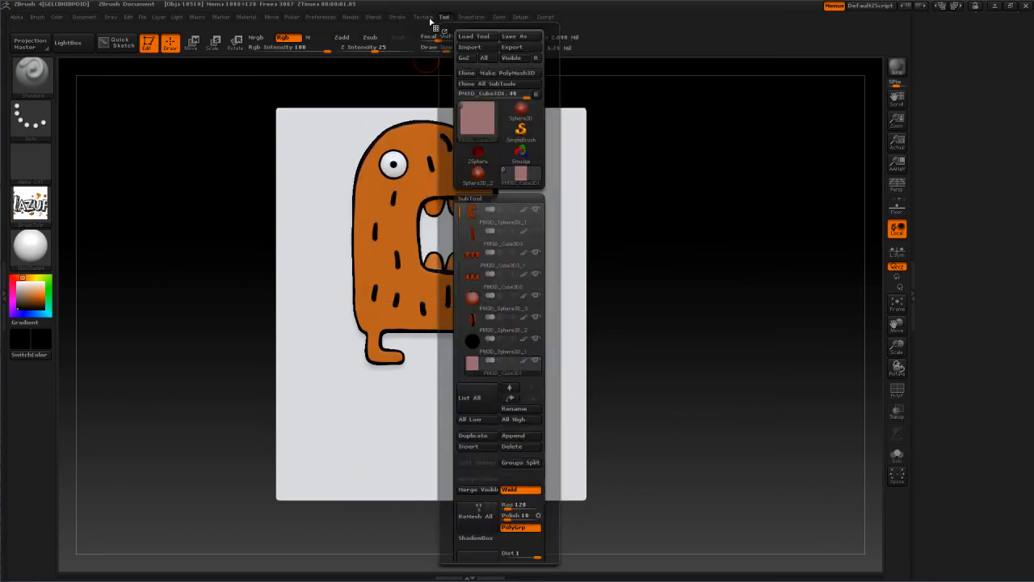
click(507, 202)
click(512, 202)
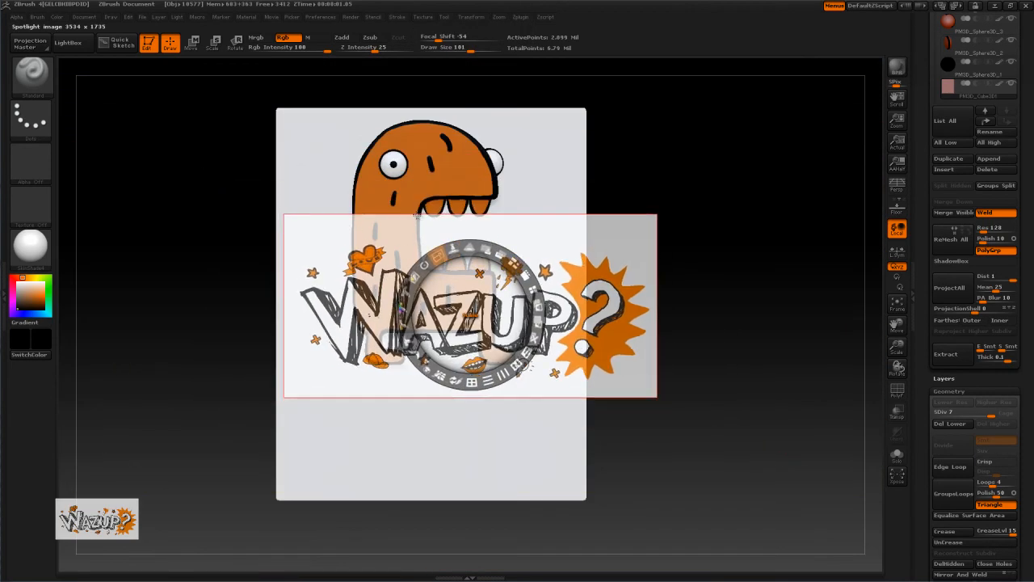
Step: Scale the WAZUP? Spotlight image to about the plate's width and place it over the plate's lower part, beneath the creature
drag(418, 216, 396, 231)
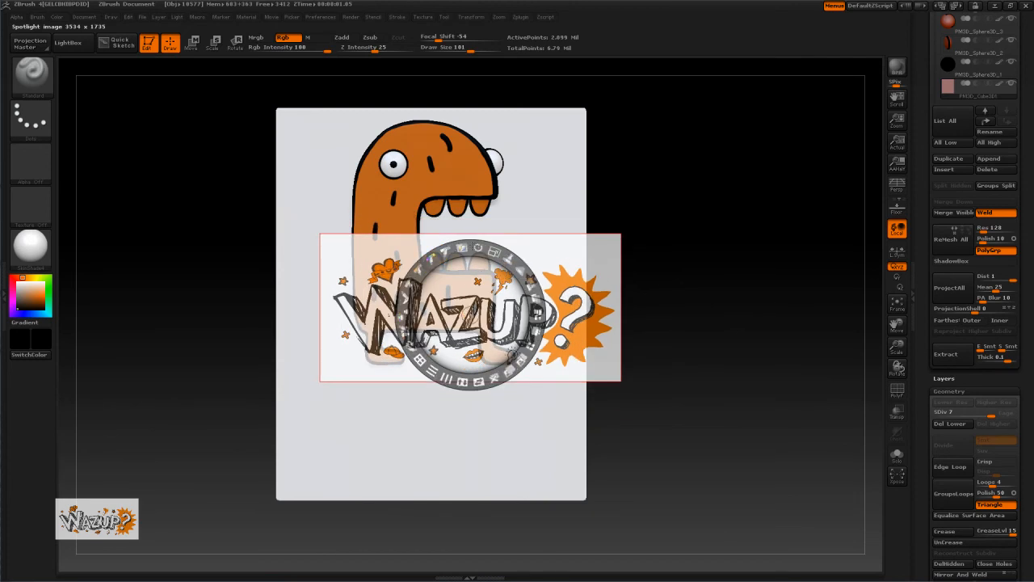
drag(480, 275, 441, 389)
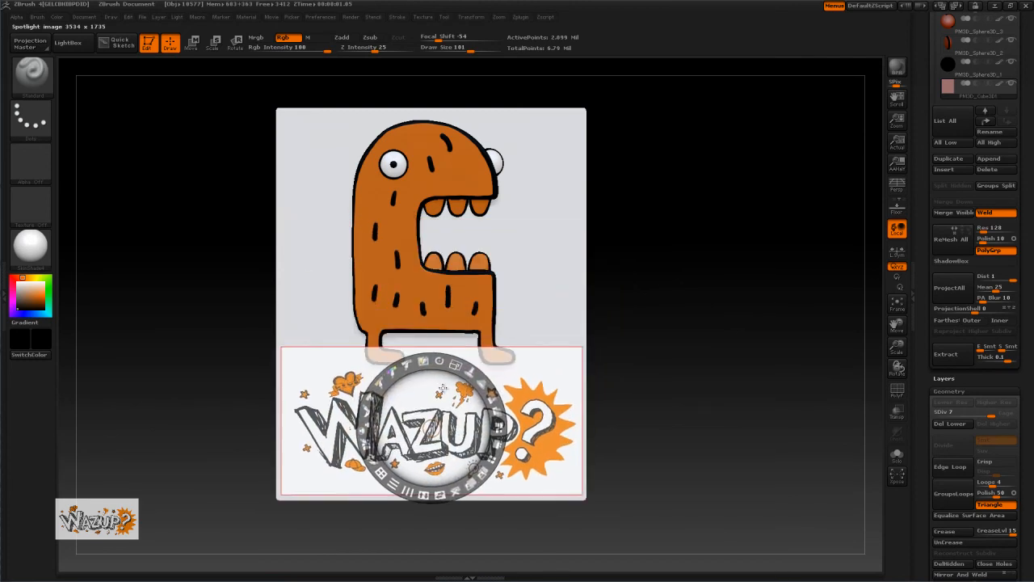
drag(460, 366, 443, 396)
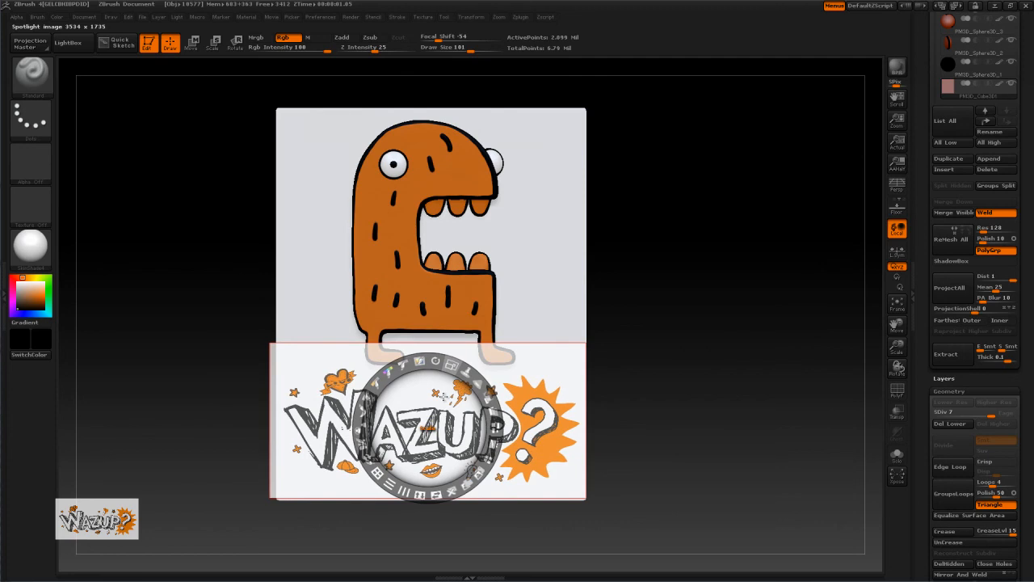
Step: Switch Spotlight to projection painting and paint the whole WAZUP? artwork onto the lower part of the background plate
key(ctrl)
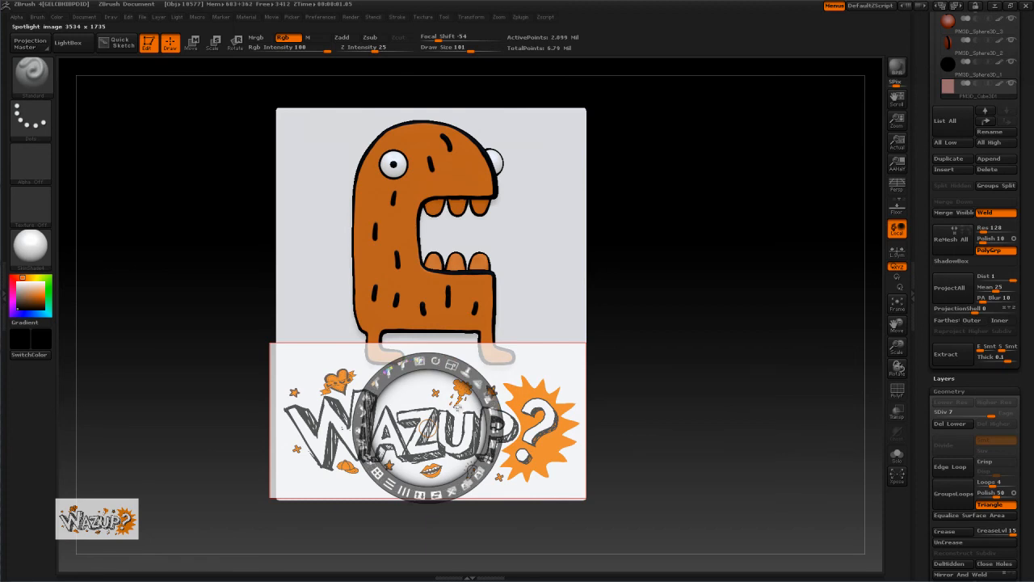
key(z)
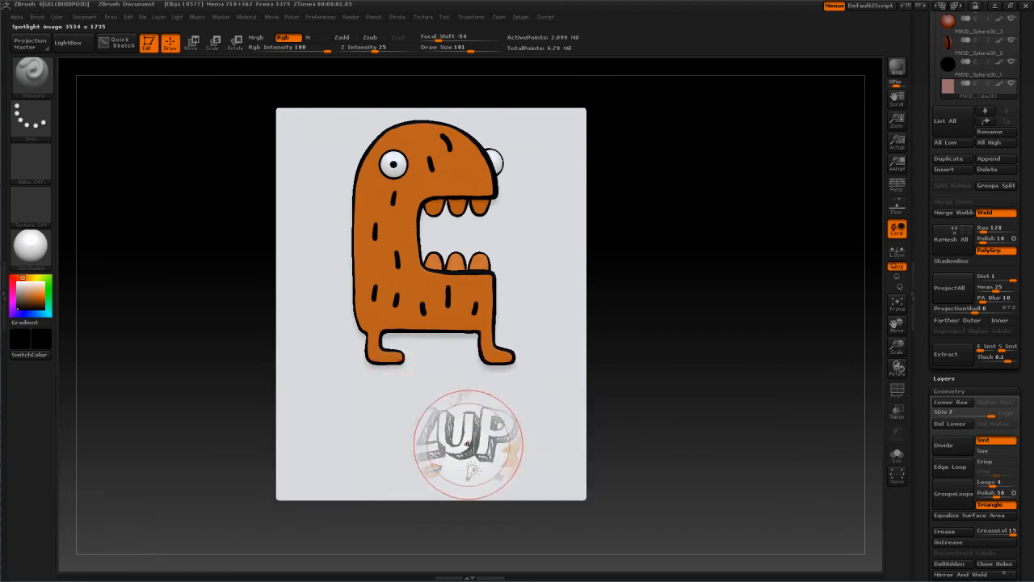
mouse_move(467, 443)
mouse_down()
mouse_move(529, 429)
mouse_move(311, 437)
mouse_move(283, 394)
mouse_move(279, 404)
mouse_move(534, 412)
mouse_move(530, 502)
mouse_up()
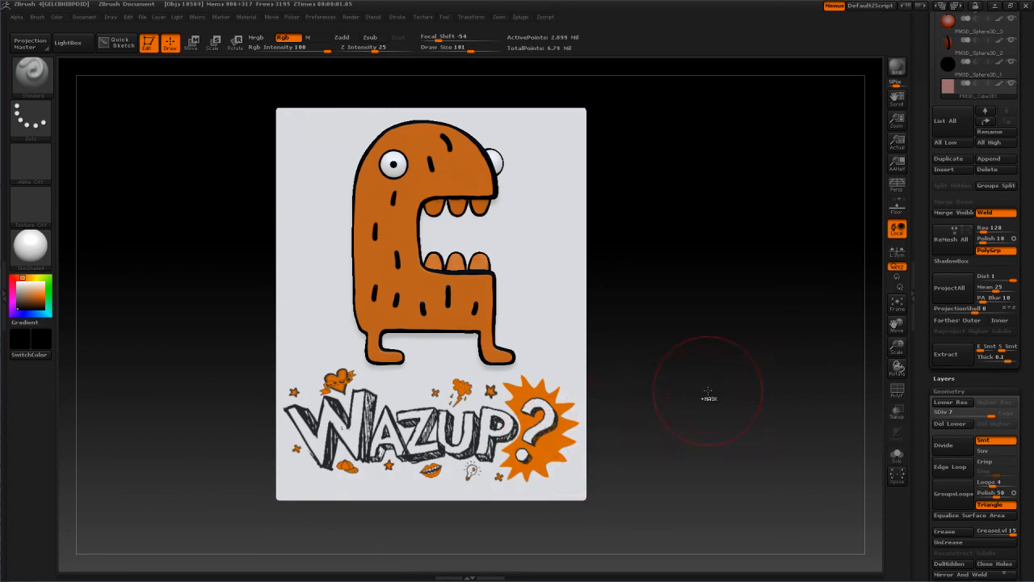
Step: Subdivide the background plate with the painted lettering to level 8
key(ctrl)
key(ctrl+d)
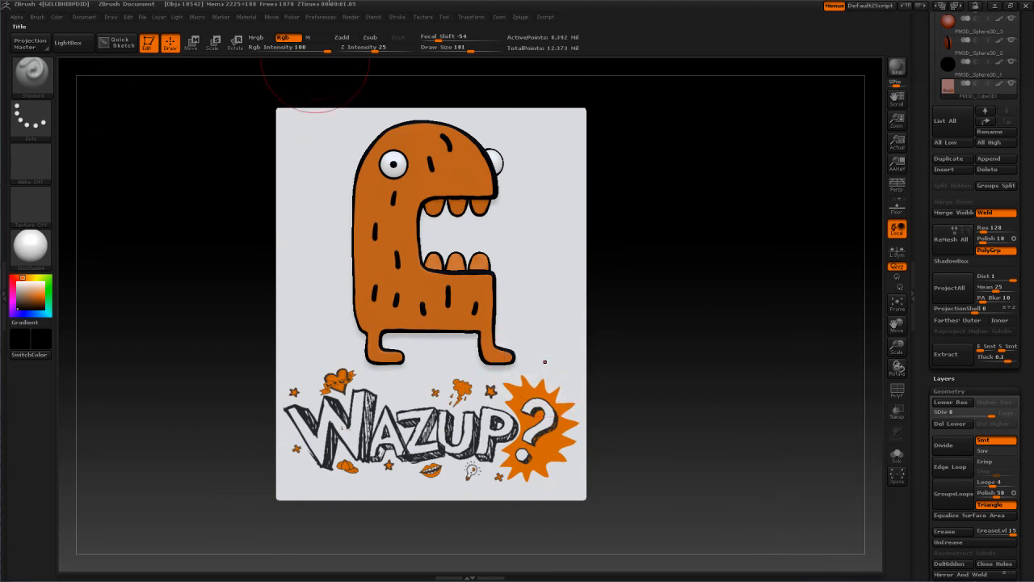
key(shift)
mouse_move(671, 307)
mouse_down()
mouse_move(633, 317)
mouse_move(670, 335)
mouse_move(681, 323)
mouse_move(672, 314)
mouse_move(678, 301)
mouse_up()
mouse_move(686, 302)
mouse_down()
mouse_move(599, 308)
mouse_move(674, 312)
mouse_up()
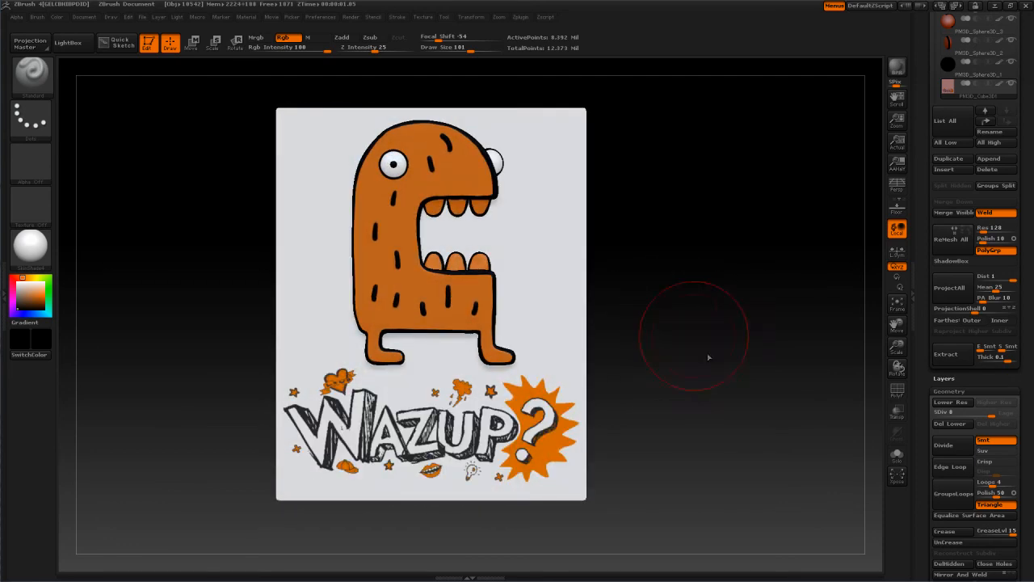